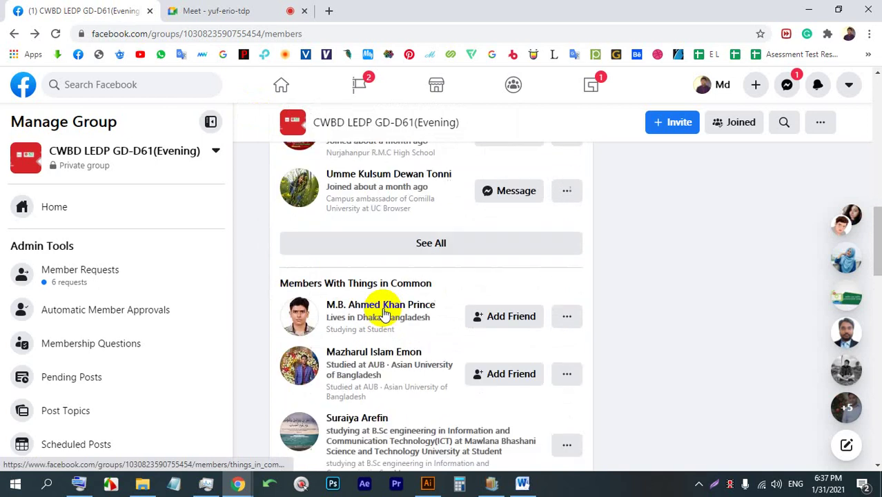
Step: Review the Facebook group's member sections, including members in common, nearby and unavailable accounts, and check the Meet call
{"action": "scroll", "coordinate": [376, 304], "scroll_direction": "down", "scroll_amount": 1}
{"action": "mouse_move", "coordinate": [397, 243]}
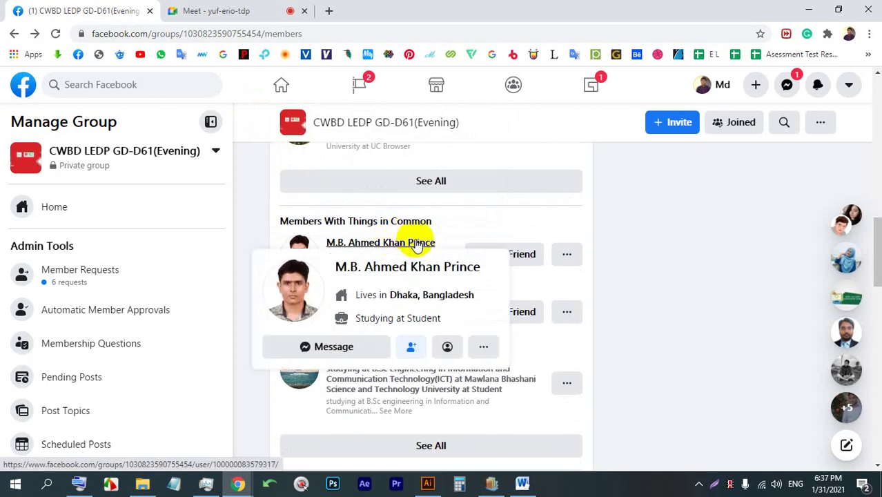
{"action": "scroll", "coordinate": [428, 232], "scroll_direction": "down", "scroll_amount": 2}
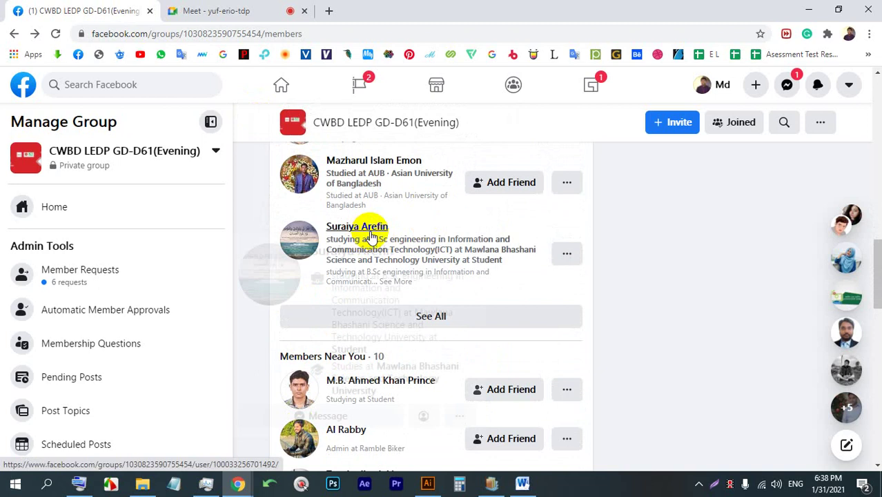
{"action": "scroll", "coordinate": [474, 230], "scroll_direction": "down", "scroll_amount": 3}
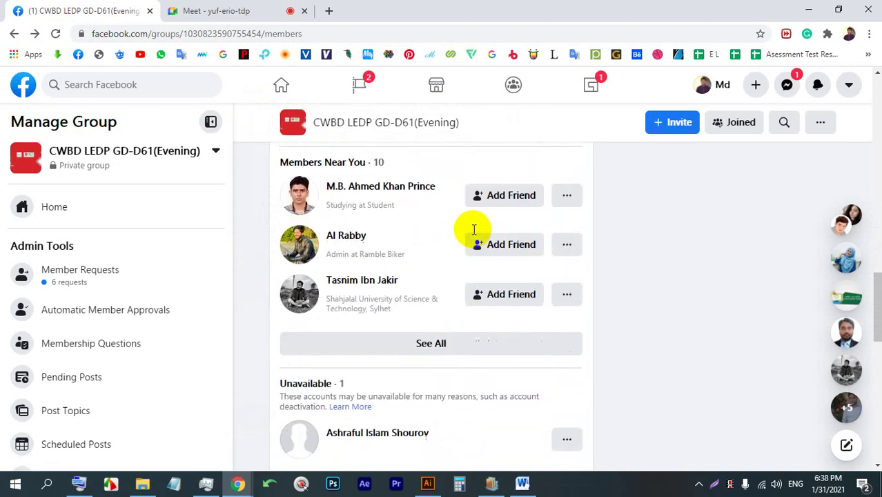
{"action": "scroll", "coordinate": [393, 245], "scroll_direction": "down", "scroll_amount": 3}
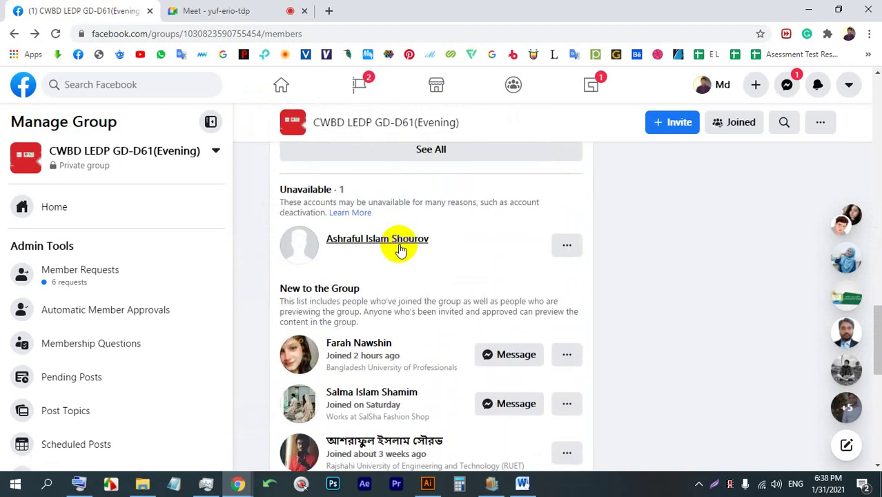
{"action": "left_click", "coordinate": [261, 8]}
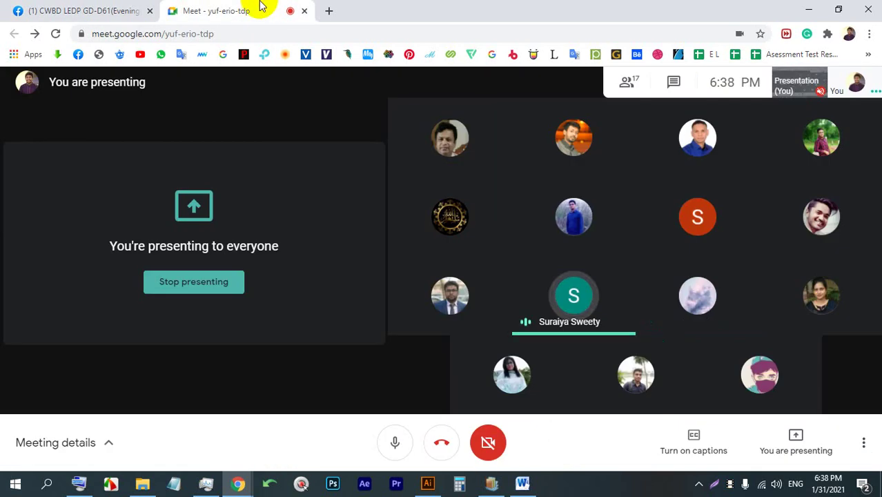
{"action": "left_click", "coordinate": [64, 5]}
{"action": "scroll", "coordinate": [380, 324], "scroll_direction": "up", "scroll_amount": 8}
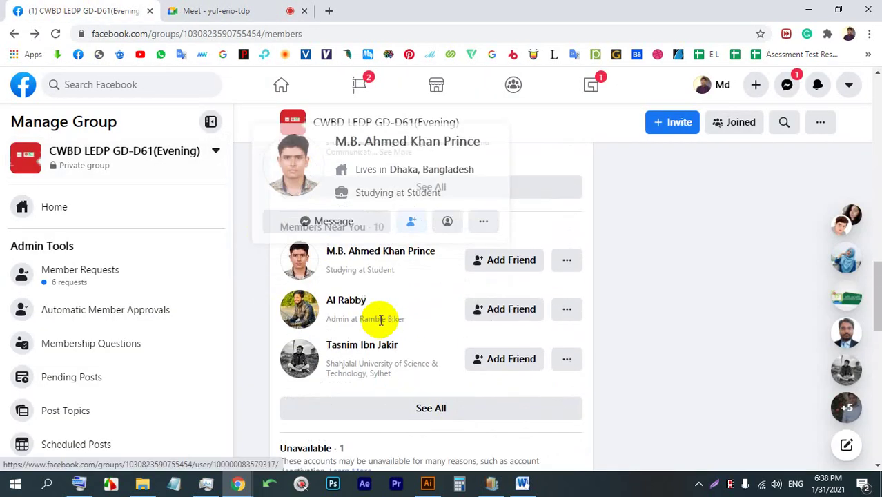
Step: Examine the list of people new to the group, from the latest joiners to those who joined two months ago
{"action": "scroll", "coordinate": [381, 325], "scroll_direction": "down", "scroll_amount": 10}
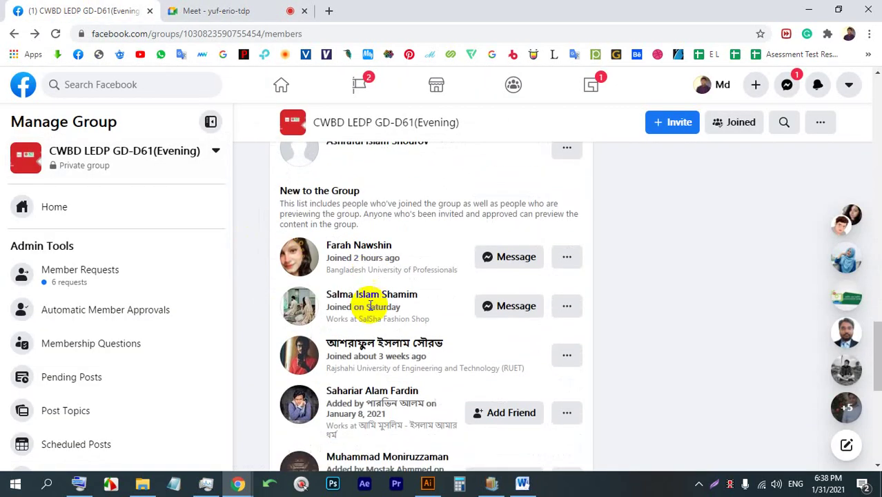
{"action": "scroll", "coordinate": [407, 266], "scroll_direction": "down", "scroll_amount": 4}
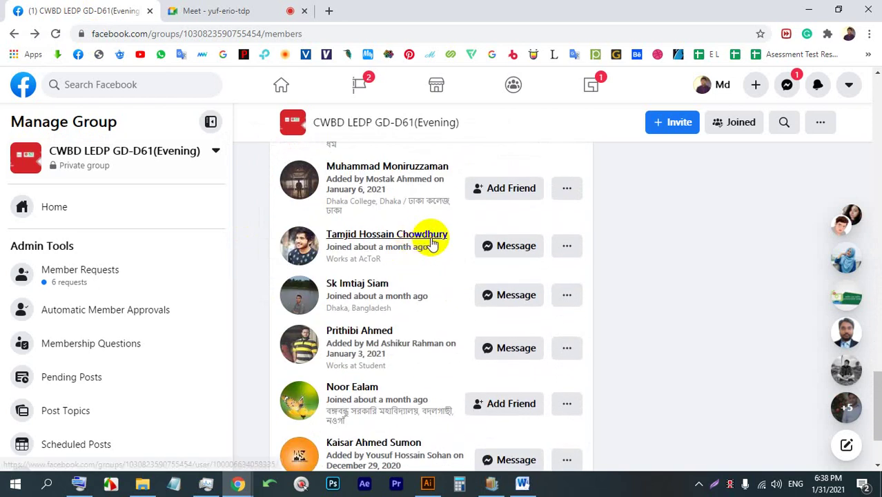
{"action": "scroll", "coordinate": [410, 242], "scroll_direction": "down", "scroll_amount": 2}
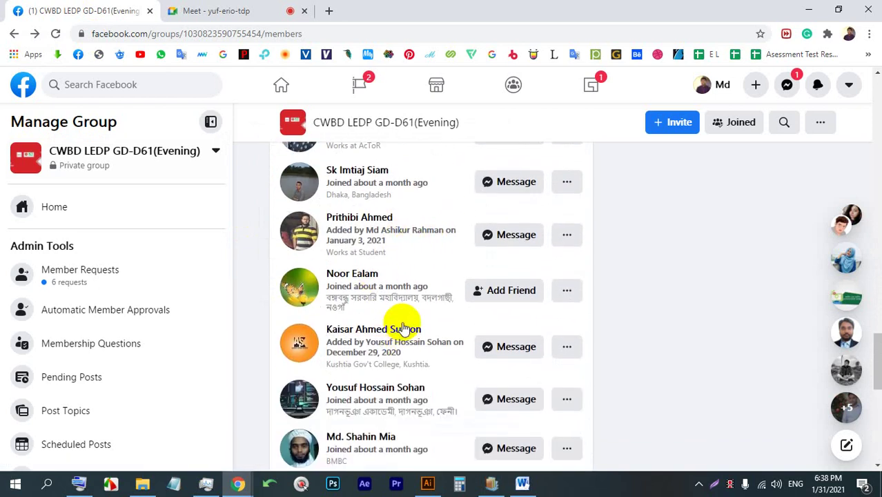
{"action": "scroll", "coordinate": [380, 228], "scroll_direction": "down", "scroll_amount": 4}
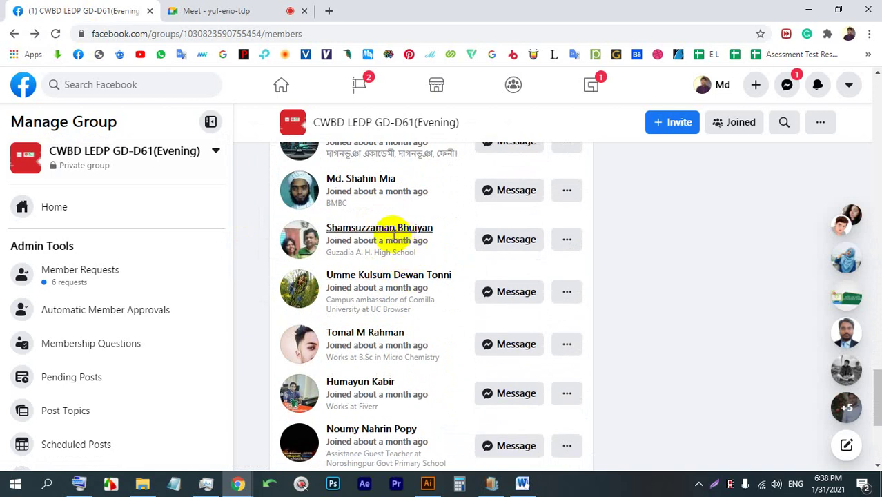
{"action": "scroll", "coordinate": [387, 248], "scroll_direction": "down", "scroll_amount": 2}
{"action": "scroll", "coordinate": [410, 261], "scroll_direction": "down", "scroll_amount": 1}
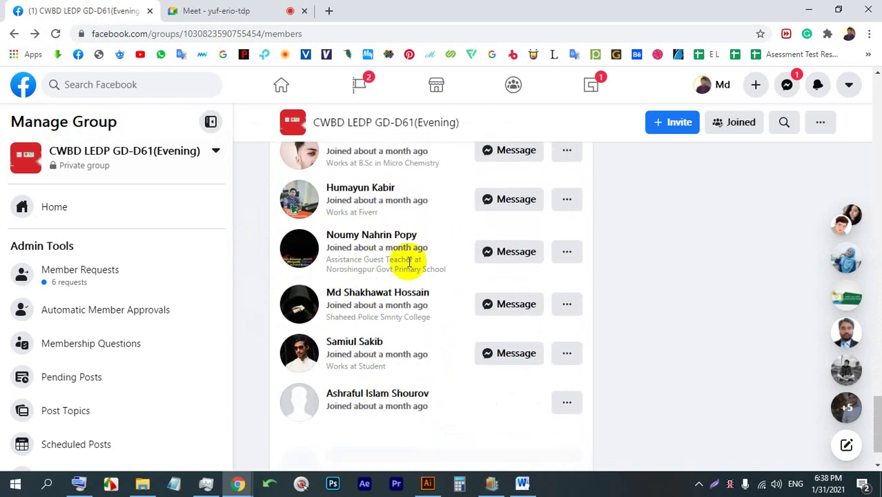
{"action": "scroll", "coordinate": [366, 261], "scroll_direction": "down", "scroll_amount": 2}
{"action": "scroll", "coordinate": [390, 224], "scroll_direction": "down", "scroll_amount": 2}
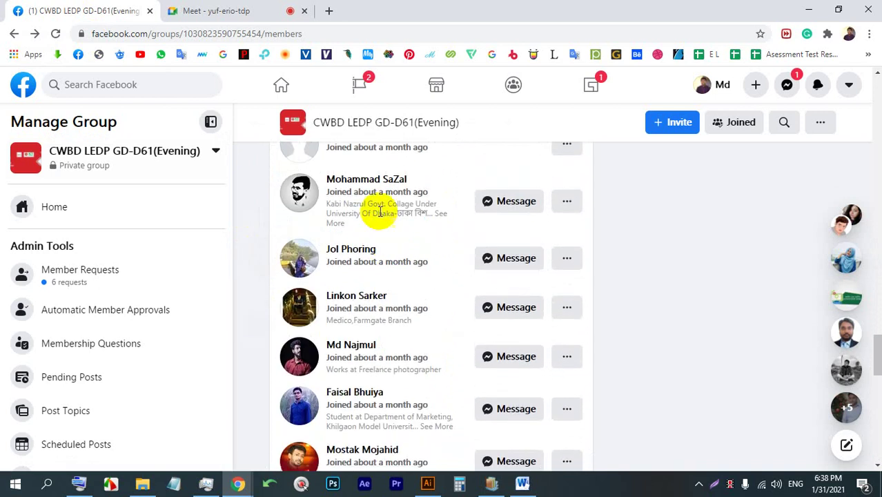
{"action": "scroll", "coordinate": [379, 276], "scroll_direction": "down", "scroll_amount": 3}
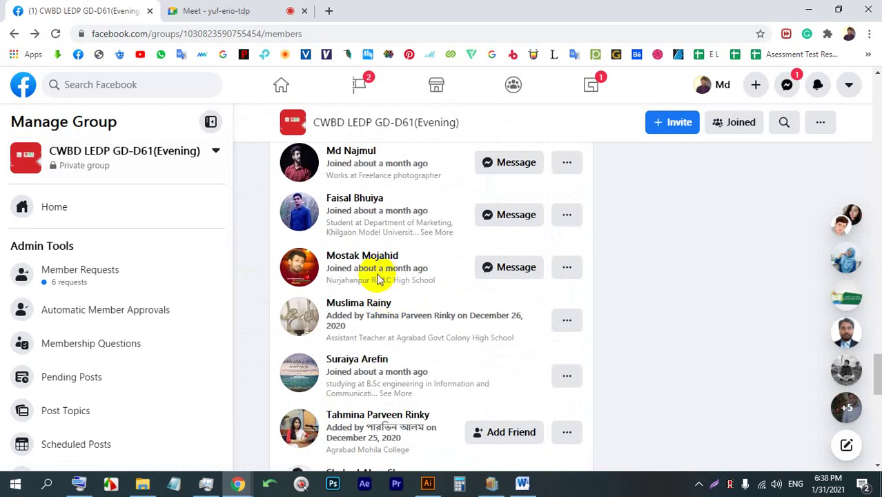
{"action": "scroll", "coordinate": [384, 268], "scroll_direction": "down", "scroll_amount": 10}
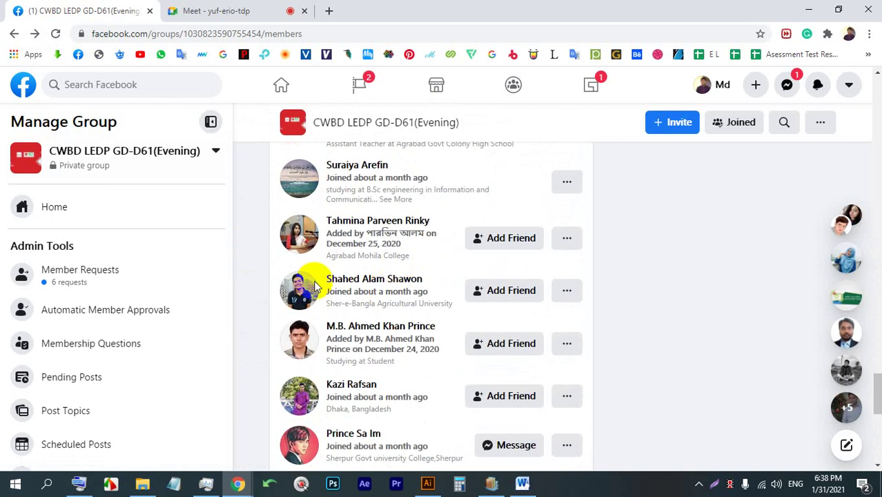
{"action": "scroll", "coordinate": [374, 289], "scroll_direction": "down", "scroll_amount": 8}
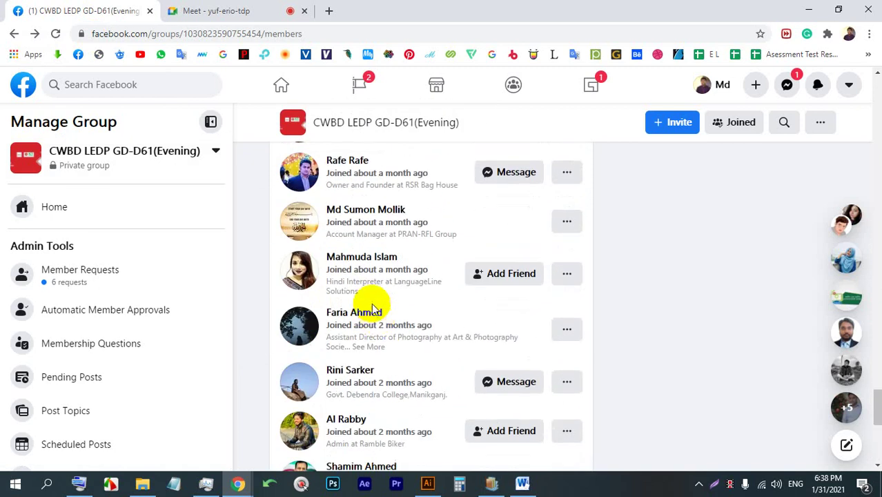
{"action": "scroll", "coordinate": [374, 311], "scroll_direction": "down", "scroll_amount": 2}
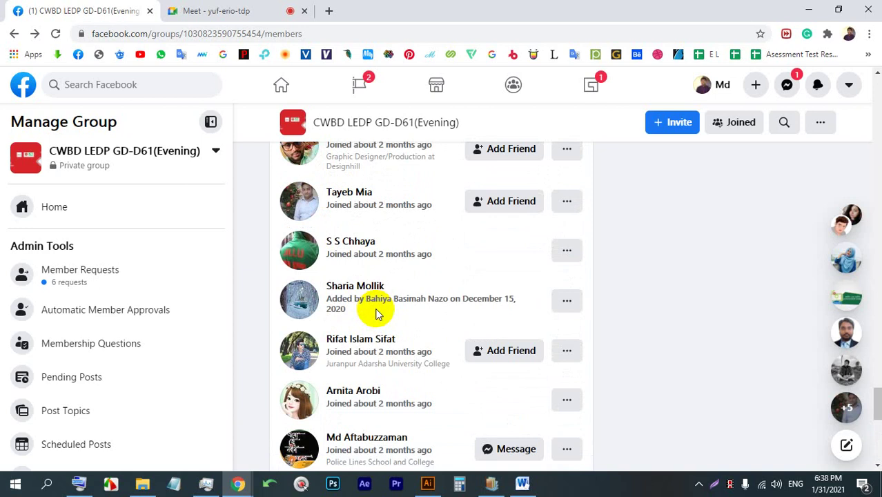
{"action": "scroll", "coordinate": [376, 312], "scroll_direction": "down", "scroll_amount": 5}
{"action": "scroll", "coordinate": [379, 311], "scroll_direction": "down", "scroll_amount": 1}
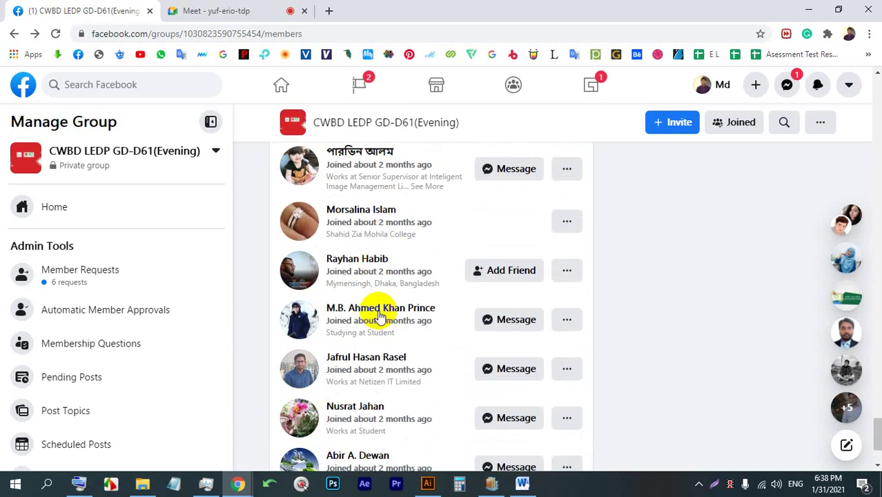
{"action": "scroll", "coordinate": [379, 312], "scroll_direction": "up", "scroll_amount": 2}
{"action": "scroll", "coordinate": [387, 316], "scroll_direction": "down", "scroll_amount": 4}
{"action": "scroll", "coordinate": [377, 318], "scroll_direction": "up", "scroll_amount": 2}
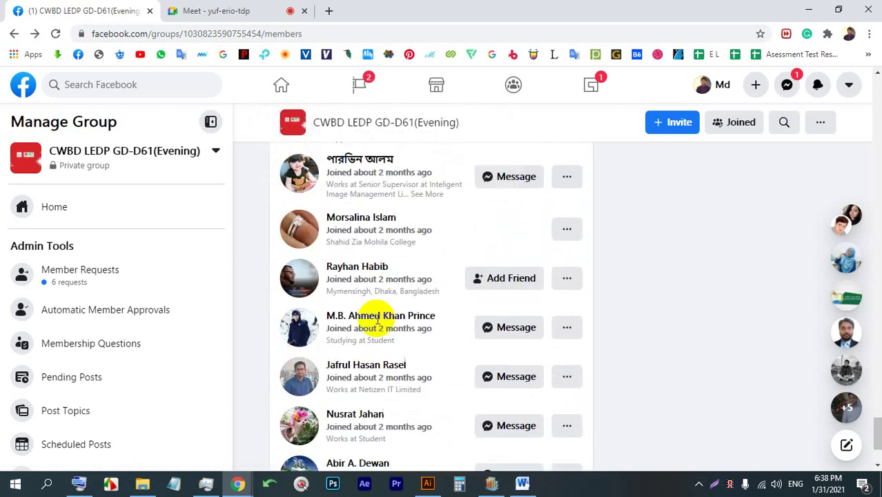
{"action": "scroll", "coordinate": [375, 316], "scroll_direction": "down", "scroll_amount": 2}
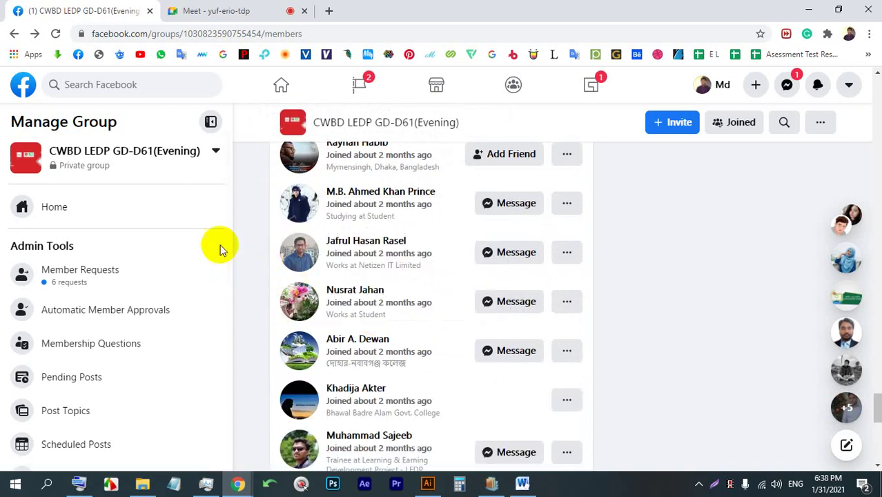
{"action": "left_click", "coordinate": [134, 205]}
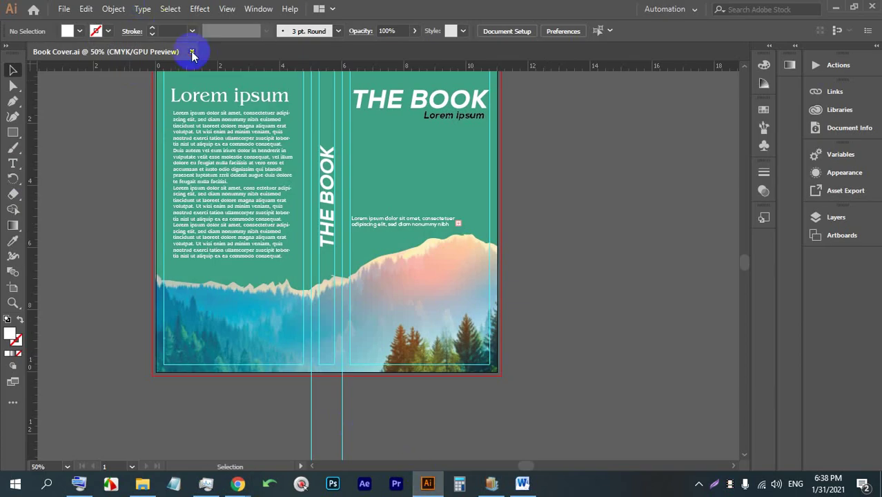
Step: In Illustrator, close Book Cover.ai and create a new Web-Large document of 1920 x 1080 px
{"action": "left_click", "coordinate": [192, 54]}
{"action": "scroll", "coordinate": [488, 309], "scroll_direction": "down", "scroll_amount": 1}
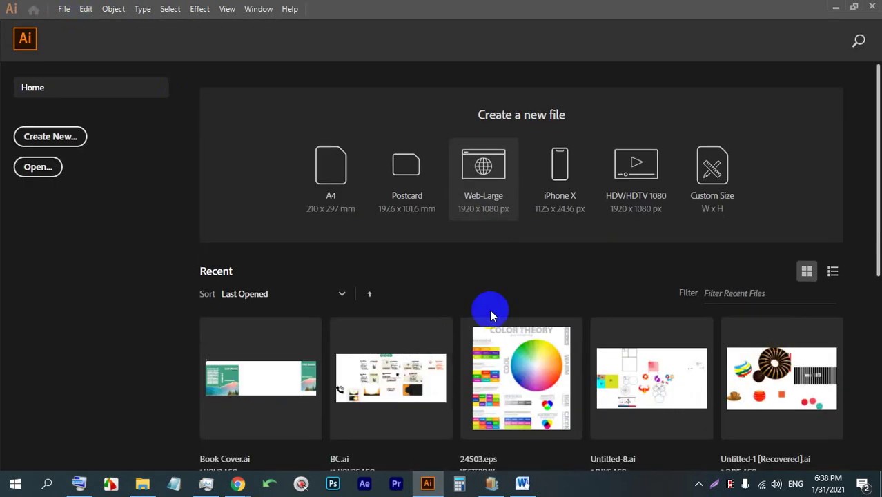
{"action": "left_click", "coordinate": [477, 187]}
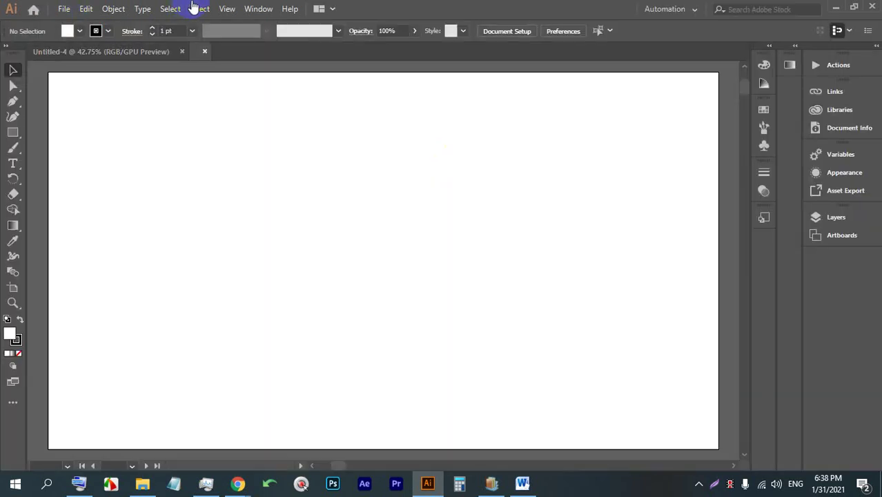
Step: Review the available Illustrator effects, including the Path and Distort & Transform groups
{"action": "left_click", "coordinate": [200, 8]}
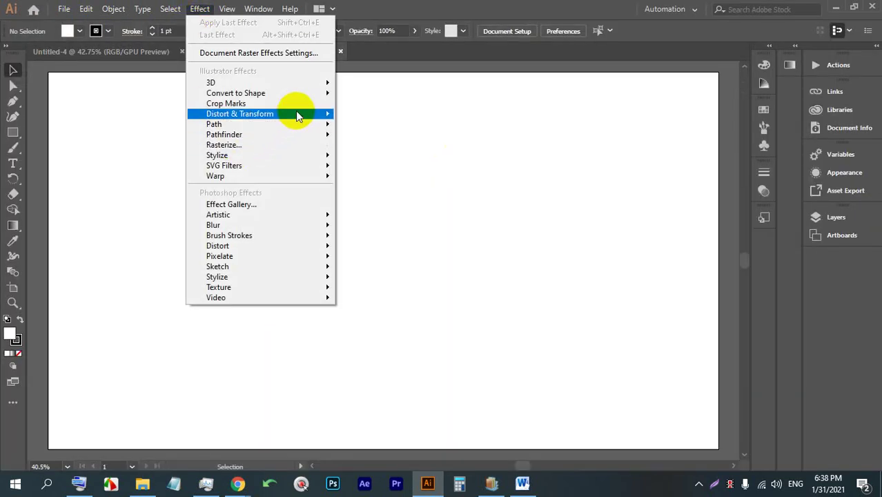
{"action": "mouse_move", "coordinate": [297, 115]}
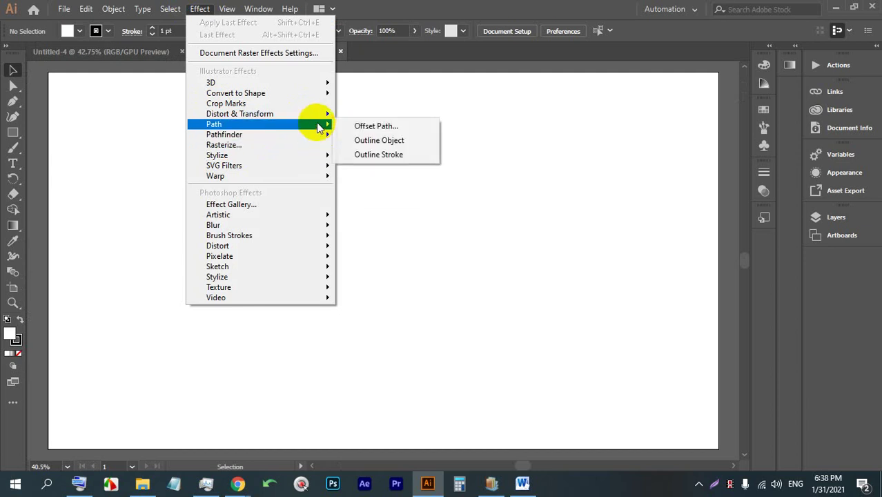
{"action": "mouse_move", "coordinate": [324, 97]}
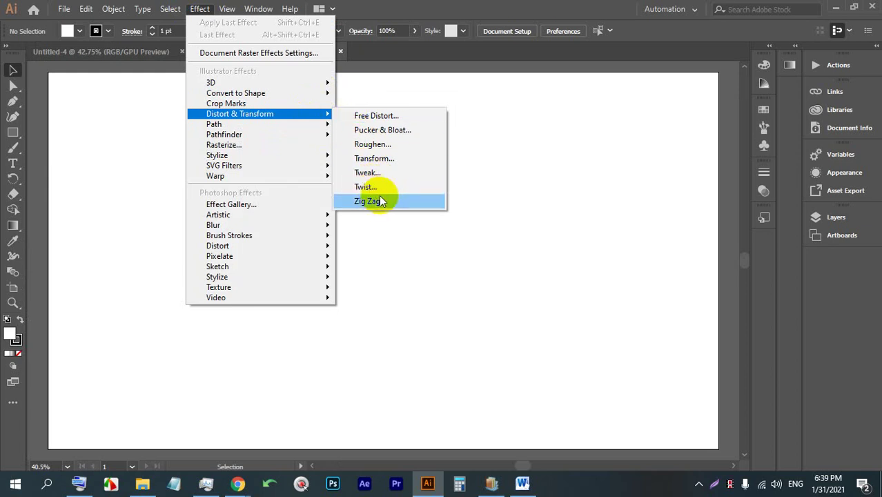
Step: Draw a large rectangle left of the artboard's centre and fill it with orange
{"action": "left_click", "coordinate": [7, 133]}
{"action": "left_click_drag", "start_coordinate": [188, 128], "coordinate": [443, 334]}
{"action": "left_click", "coordinate": [79, 31]}
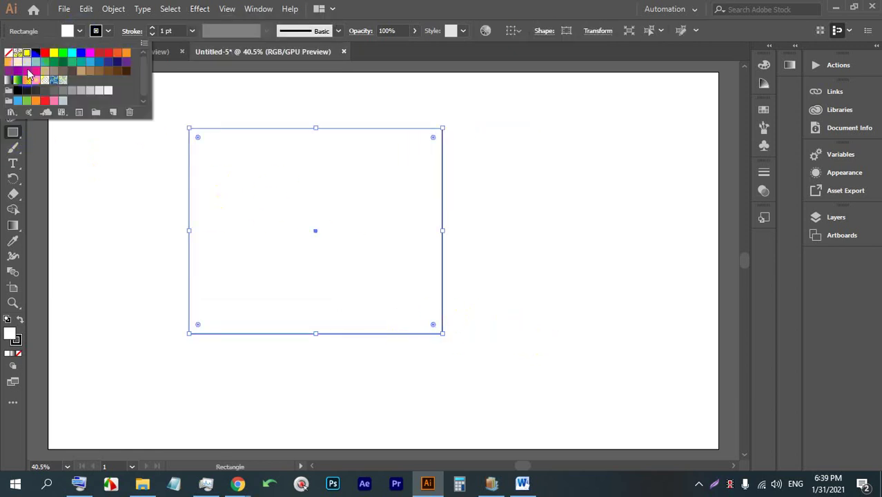
{"action": "left_click", "coordinate": [46, 53]}
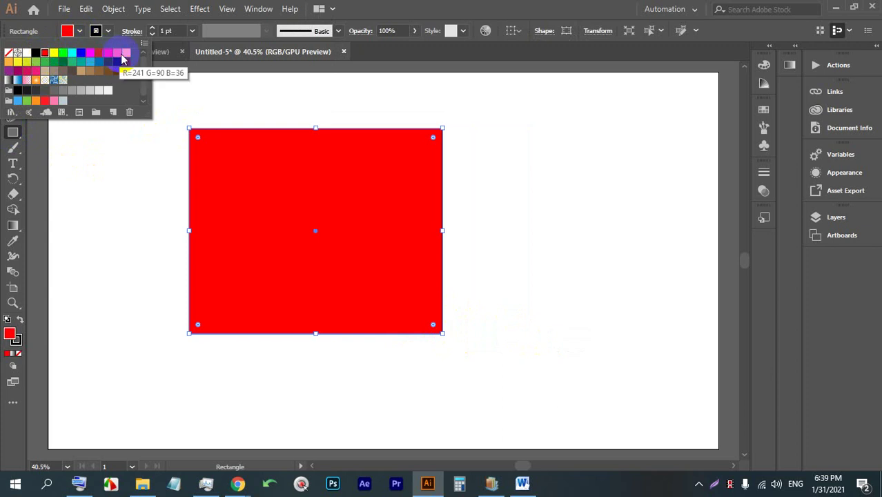
{"action": "left_click", "coordinate": [125, 53]}
Step: Remove the orange rectangle's stroke and move it down and to the left on the artboard
{"action": "left_click", "coordinate": [96, 31]}
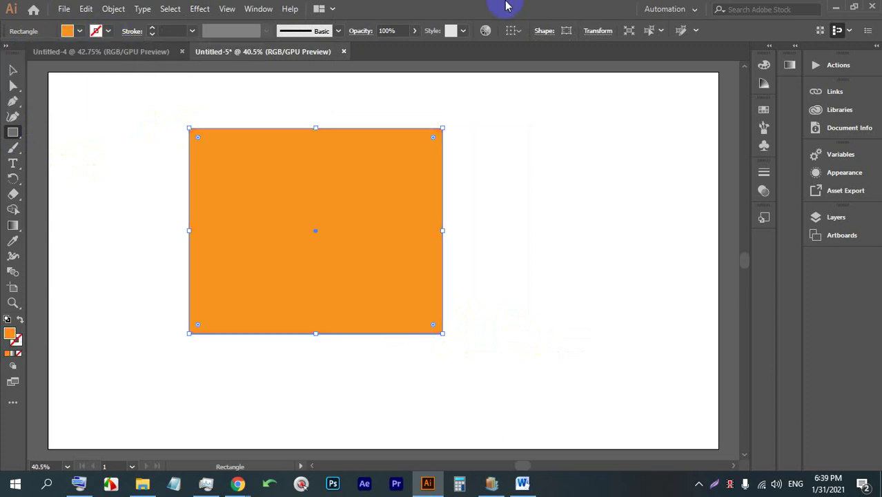
{"action": "left_click", "coordinate": [12, 70]}
{"action": "left_click_drag", "start_coordinate": [335, 219], "coordinate": [273, 214]}
Step: Compare the Path effects with the Path commands available for objects, such as Outline Stroke and Offset Path
{"action": "left_click", "coordinate": [199, 9]}
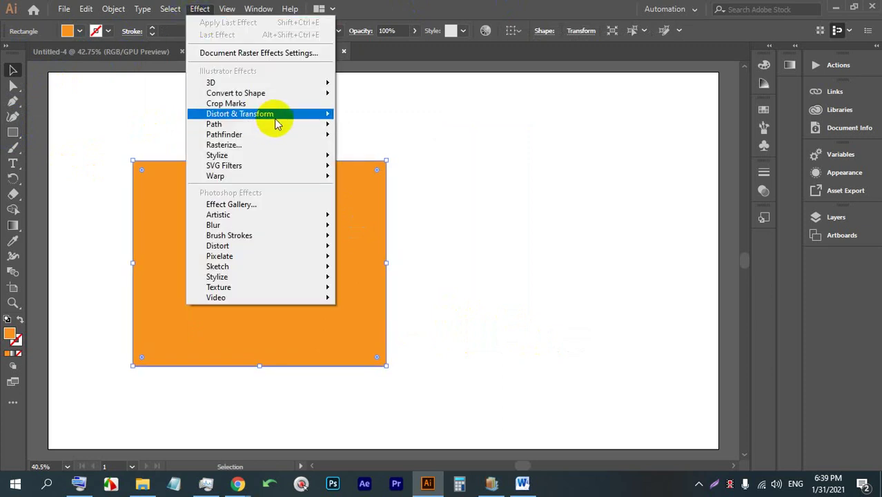
{"action": "mouse_move", "coordinate": [282, 130]}
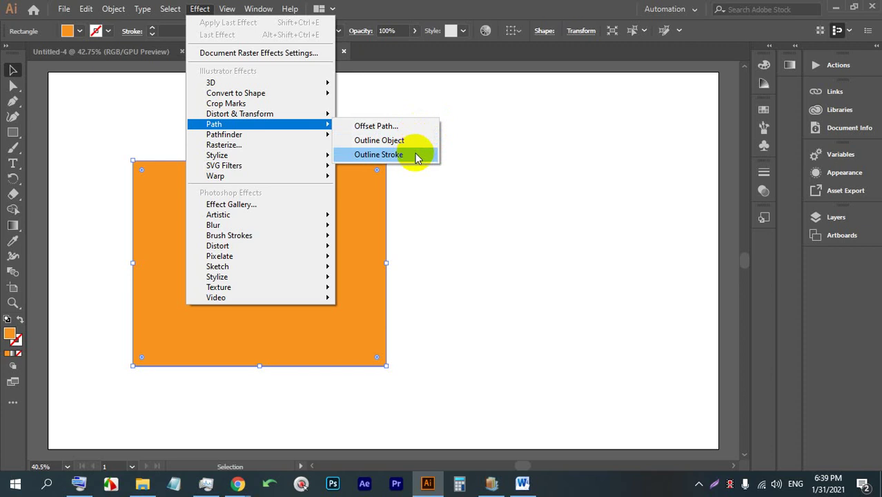
{"action": "left_click", "coordinate": [114, 8]}
{"action": "left_click", "coordinate": [113, 8]}
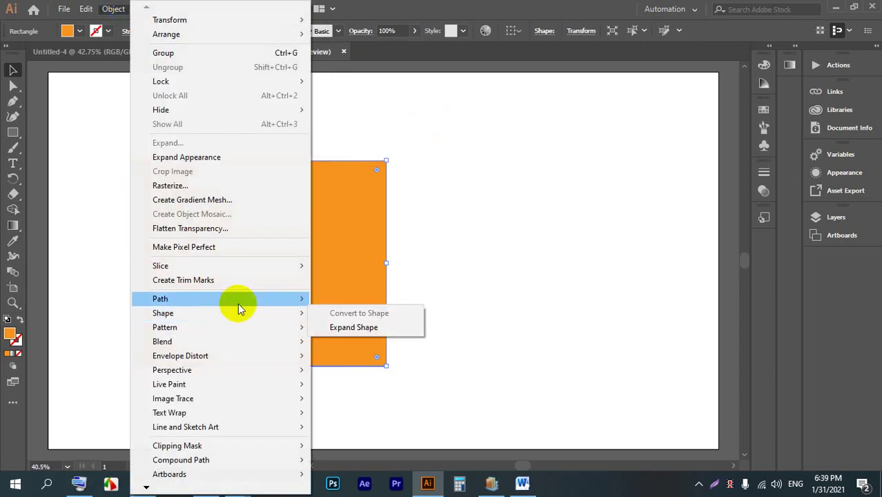
{"action": "mouse_move", "coordinate": [239, 303]}
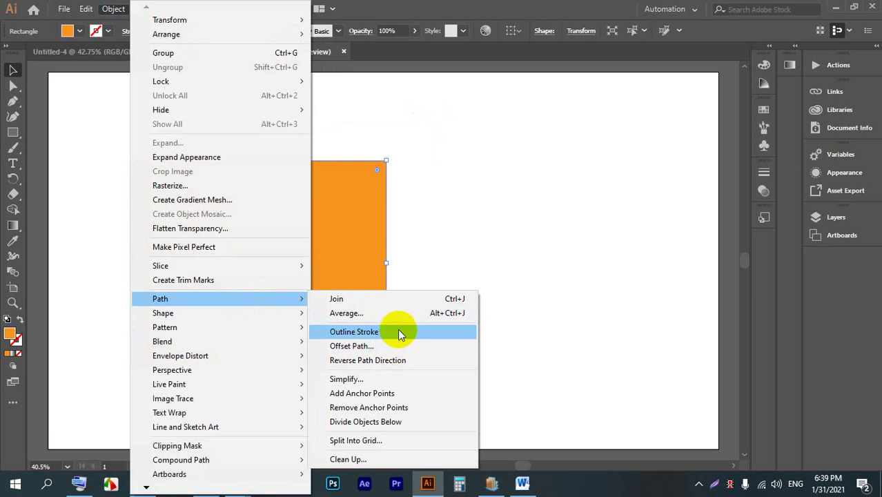
{"action": "left_click", "coordinate": [344, 205]}
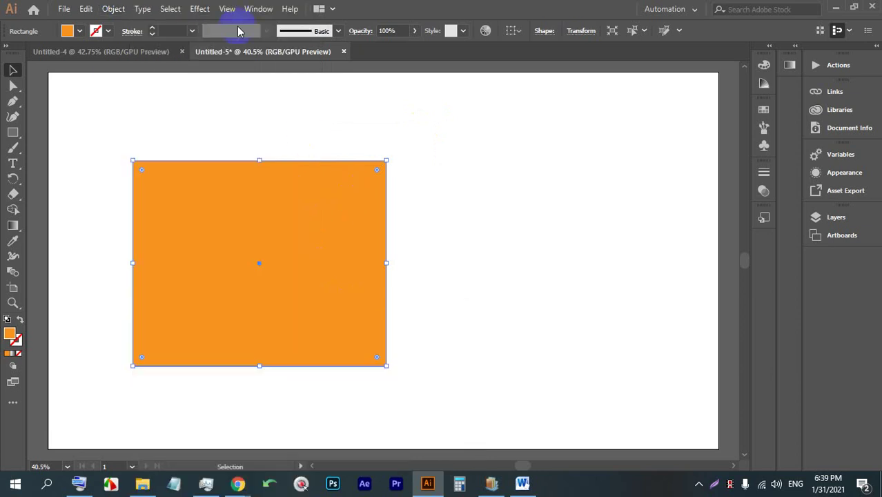
Step: Apply the Offset Path effect to the orange rectangle with a -59 px offset, Miter joins and a miter limit of 4
{"action": "left_click", "coordinate": [198, 8]}
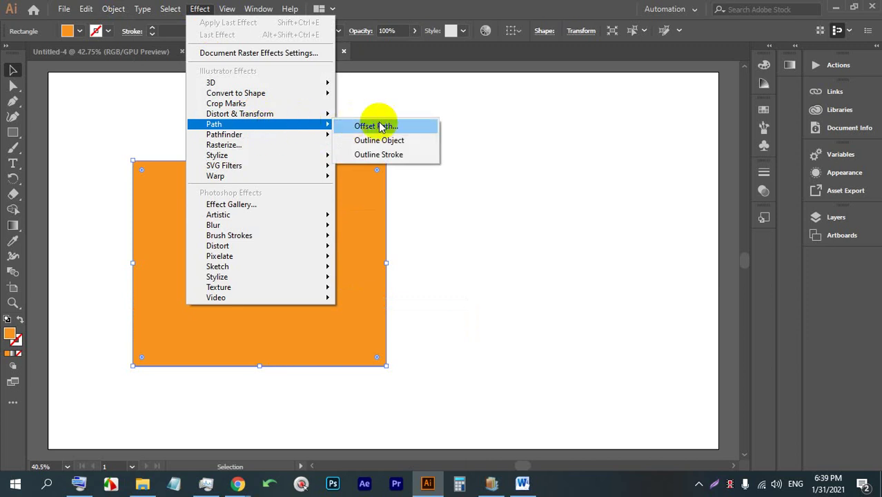
{"action": "left_click", "coordinate": [395, 128]}
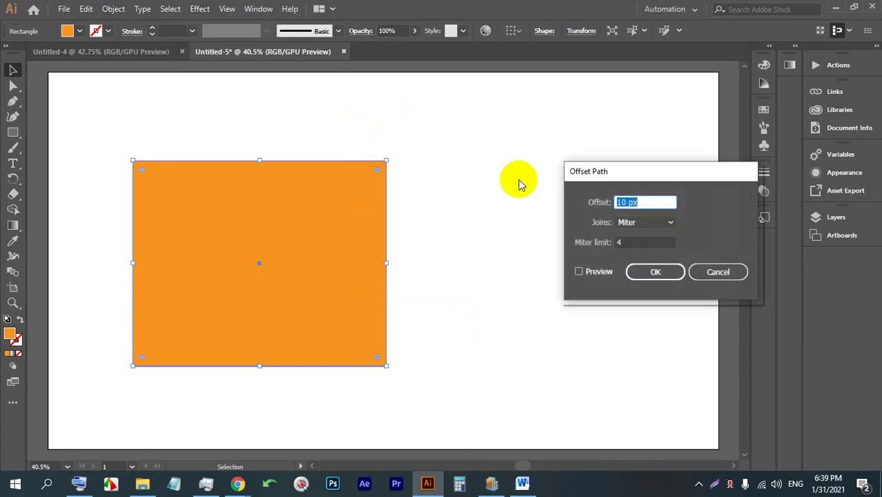
{"action": "left_click", "coordinate": [590, 273]}
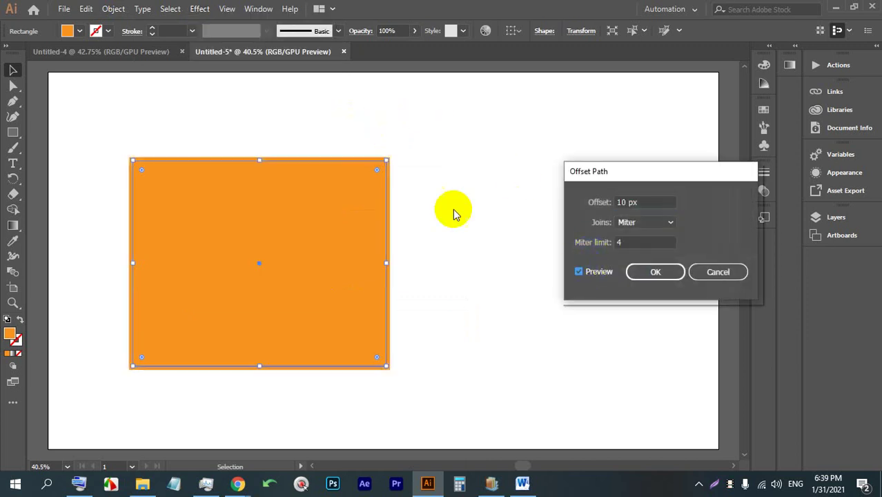
{"action": "double_click", "coordinate": [629, 201]}
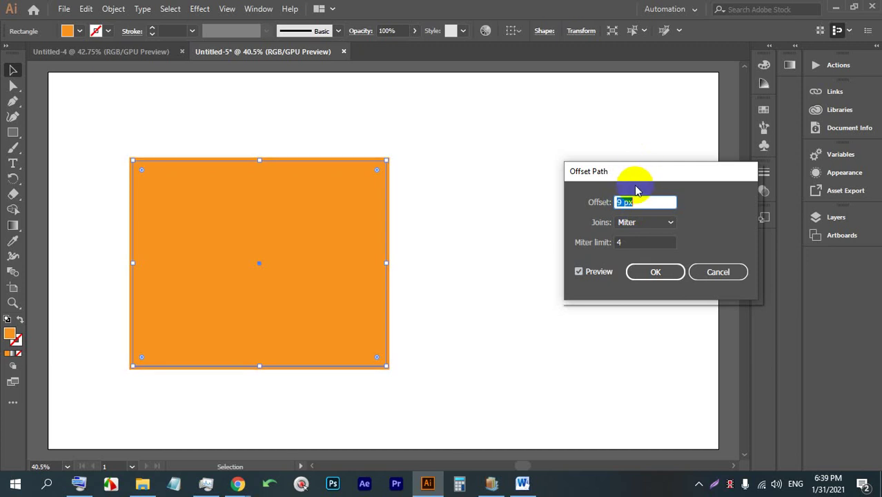
{"action": "scroll", "coordinate": [629, 201], "scroll_direction": "down", "scroll_amount": 6}
{"action": "scroll", "coordinate": [625, 198], "scroll_direction": "down", "scroll_amount": 3}
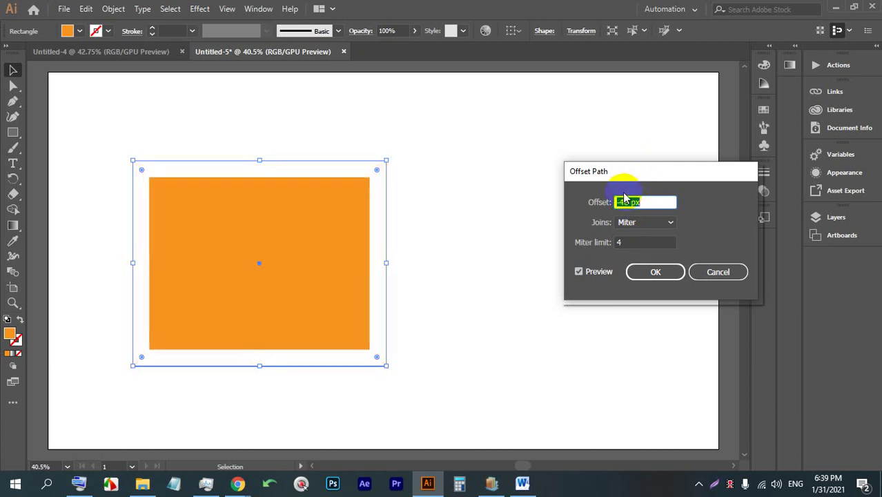
{"action": "scroll", "coordinate": [630, 202], "scroll_direction": "down", "scroll_amount": 3}
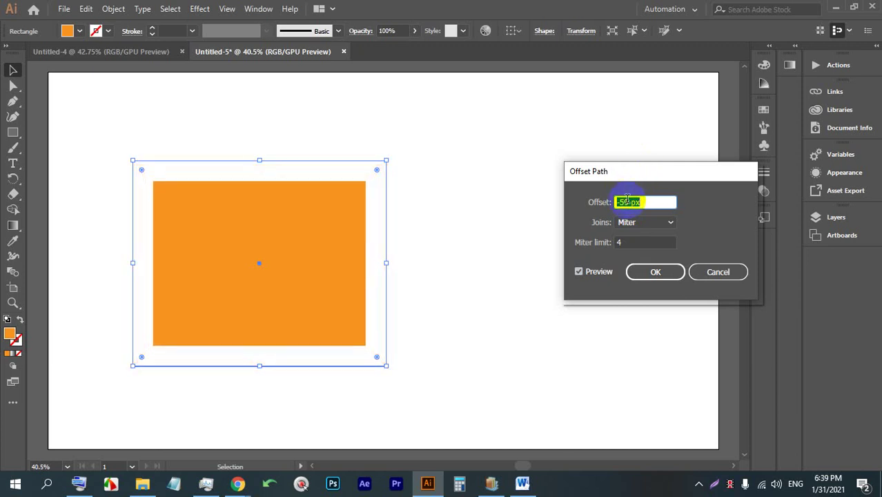
{"action": "left_click", "coordinate": [656, 273]}
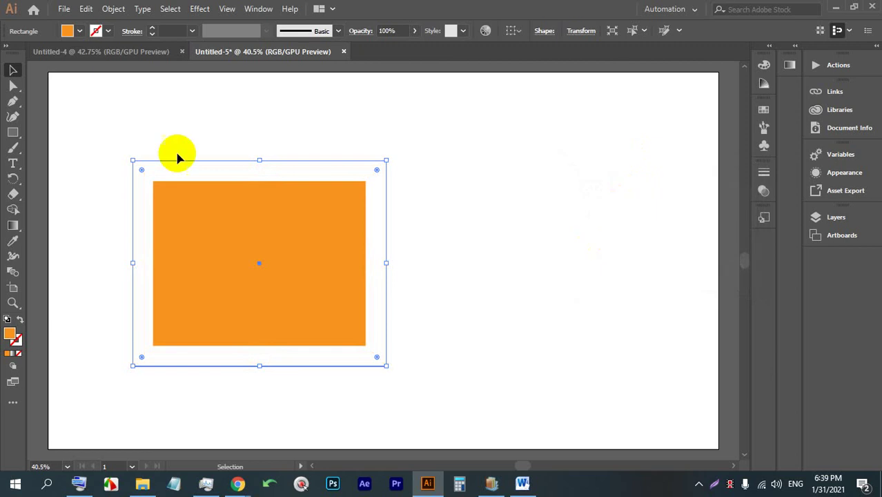
Step: Compare the shrunken orange fill with the rectangle's original path outline by deselecting and reselecting it
{"action": "left_click", "coordinate": [404, 181]}
{"action": "left_click", "coordinate": [310, 183]}
{"action": "left_click", "coordinate": [357, 148]}
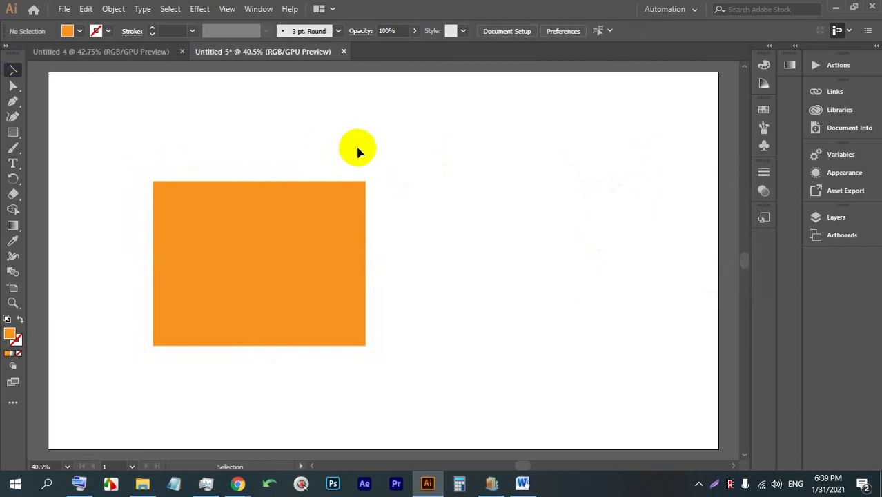
{"action": "left_click", "coordinate": [323, 166]}
{"action": "left_click", "coordinate": [80, 31]}
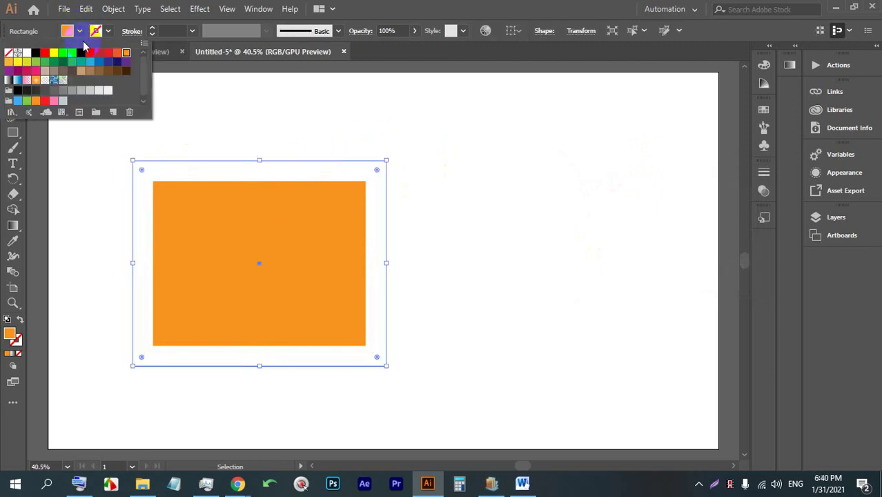
{"action": "left_click", "coordinate": [556, 181]}
Step: Move the rectangle with the Offset Path effect toward the artboard's left edge
{"action": "left_click_drag", "start_coordinate": [343, 180], "coordinate": [317, 205]}
{"action": "left_click_drag", "start_coordinate": [397, 173], "coordinate": [361, 178]}
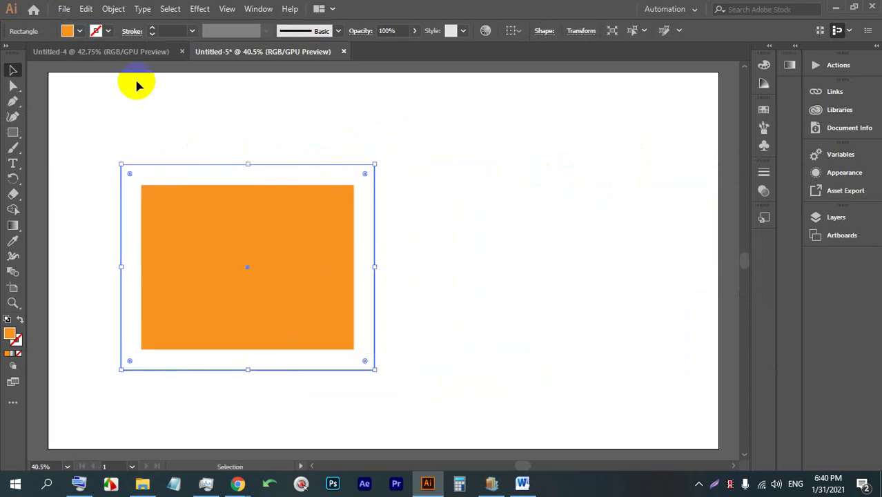
{"action": "left_click_drag", "start_coordinate": [252, 218], "coordinate": [236, 207]}
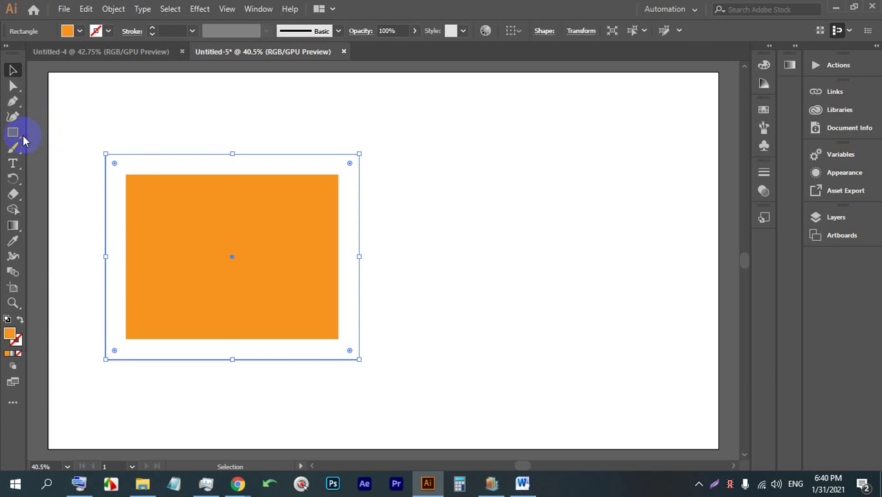
Step: Draw a second orange rectangle on the artboard's right half and offset its path as an object by -59 px with Miter joins
{"action": "left_click_drag", "start_coordinate": [394, 153], "coordinate": [678, 356]}
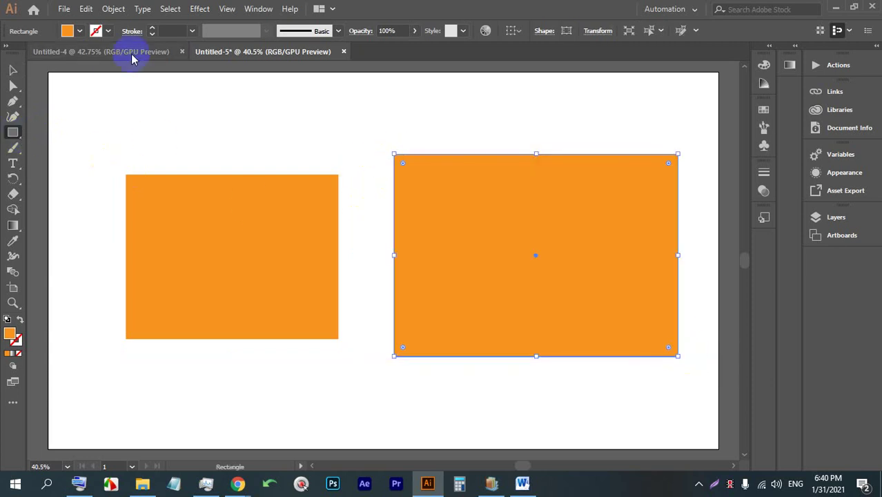
{"action": "left_click", "coordinate": [113, 9]}
{"action": "mouse_move", "coordinate": [211, 300]}
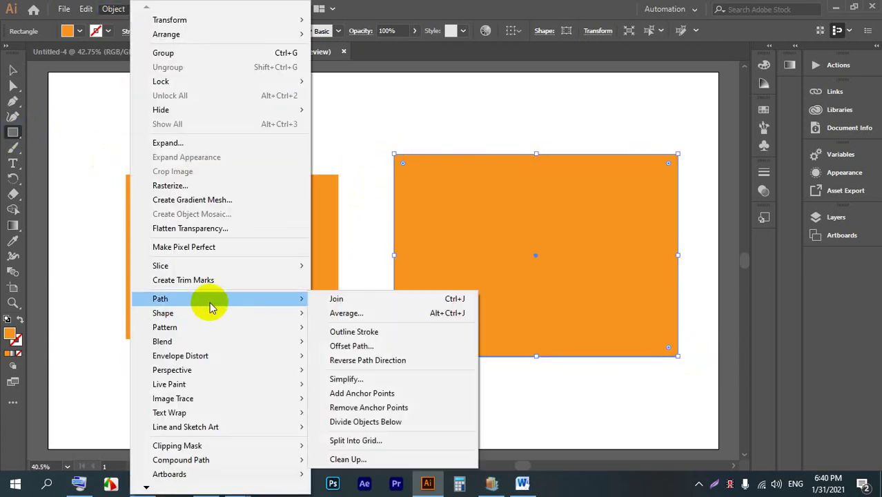
{"action": "left_click", "coordinate": [358, 347]}
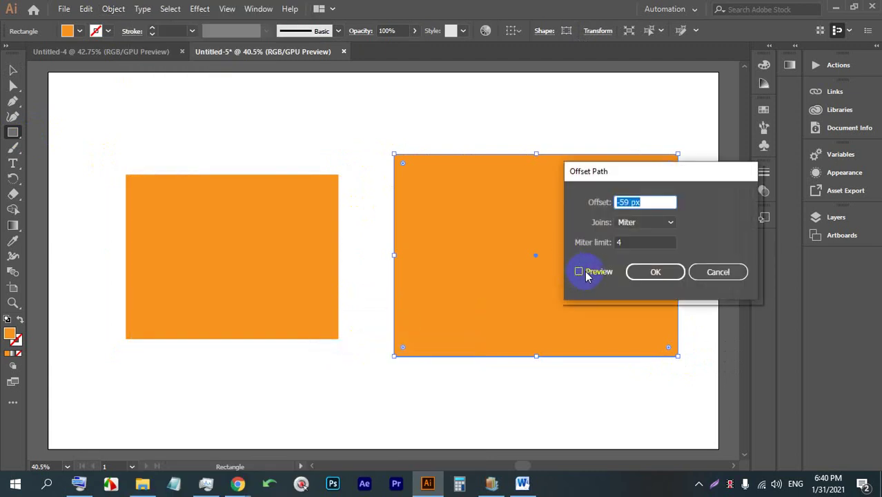
{"action": "left_click", "coordinate": [579, 272]}
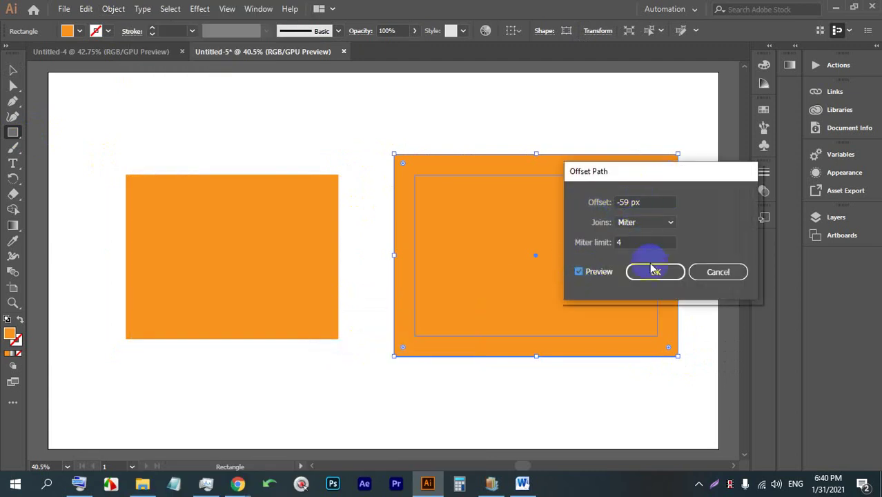
{"action": "left_click", "coordinate": [655, 272]}
Step: Move the new inner offset rectangle slightly upward within the larger one
{"action": "left_click", "coordinate": [12, 70]}
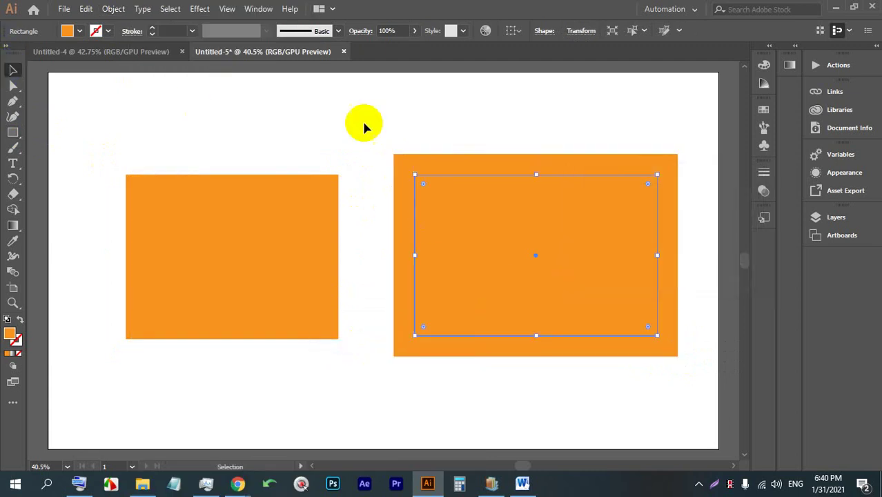
{"action": "left_click_drag", "start_coordinate": [476, 210], "coordinate": [469, 203]}
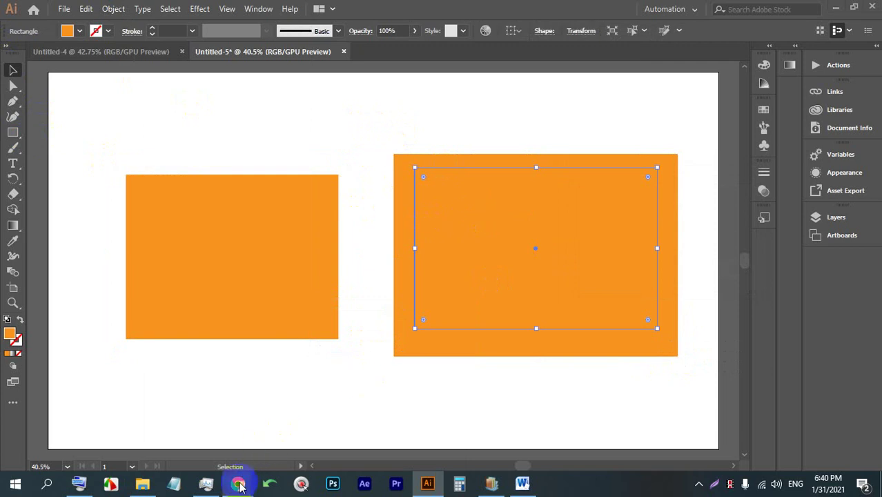
Step: Switch to the Google Meet call in Chrome, admit the waiting participant and return to Illustrator
{"action": "left_click", "coordinate": [238, 485]}
{"action": "left_click", "coordinate": [249, 9]}
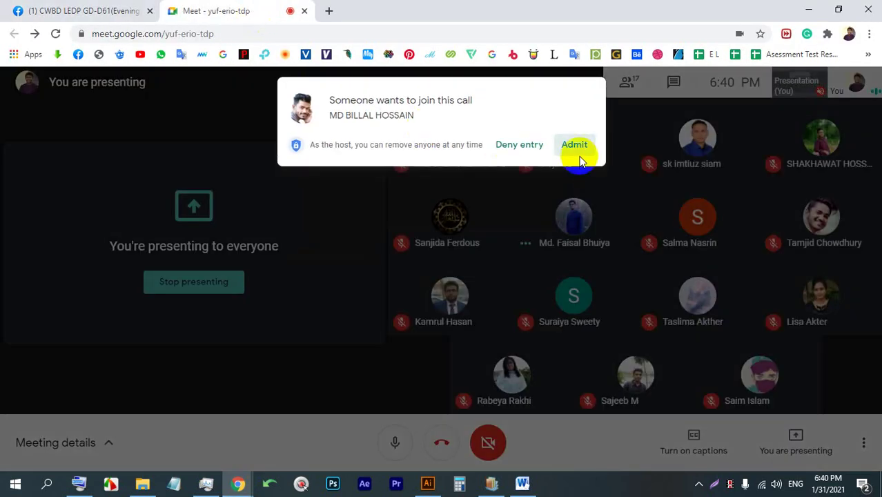
{"action": "left_click", "coordinate": [577, 146]}
{"action": "left_click", "coordinate": [428, 483]}
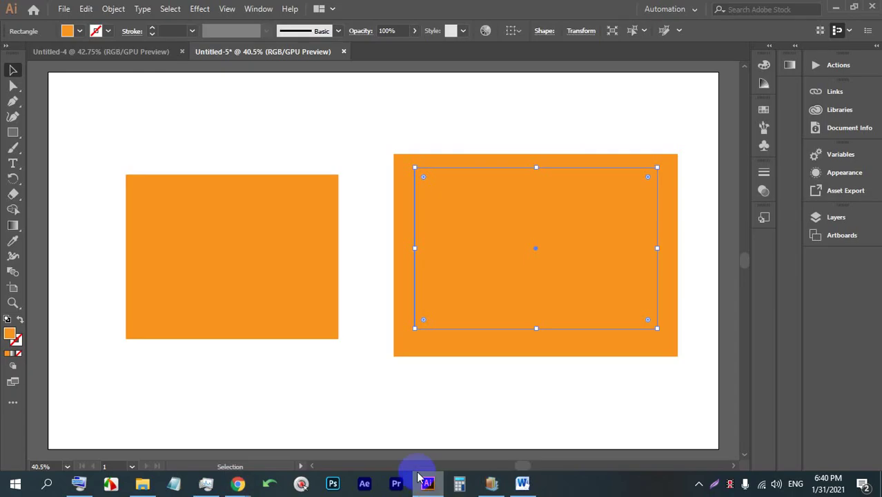
Step: Move the inner offset rectangle down within the larger one and nudge the rectangle with the effect slightly left
{"action": "left_click", "coordinate": [455, 138]}
{"action": "left_click_drag", "start_coordinate": [492, 211], "coordinate": [496, 223]}
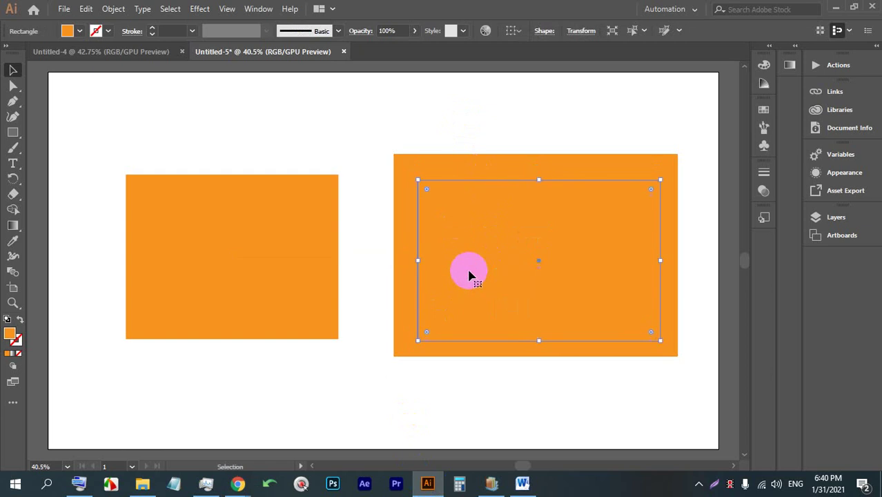
{"action": "left_click", "coordinate": [279, 181]}
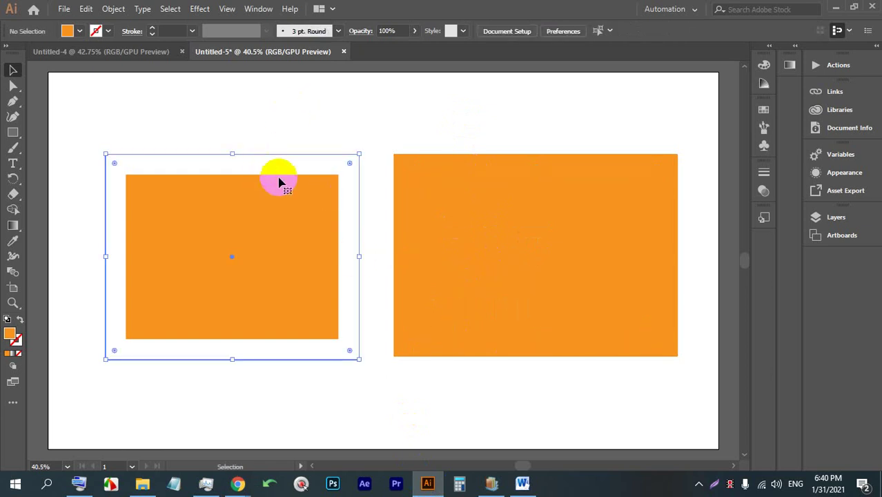
{"action": "mouse_move", "coordinate": [134, 191]}
{"action": "left_mouse_down"}
{"action": "mouse_move", "coordinate": [178, 152]}
{"action": "mouse_move", "coordinate": [132, 191]}
{"action": "left_mouse_up"}
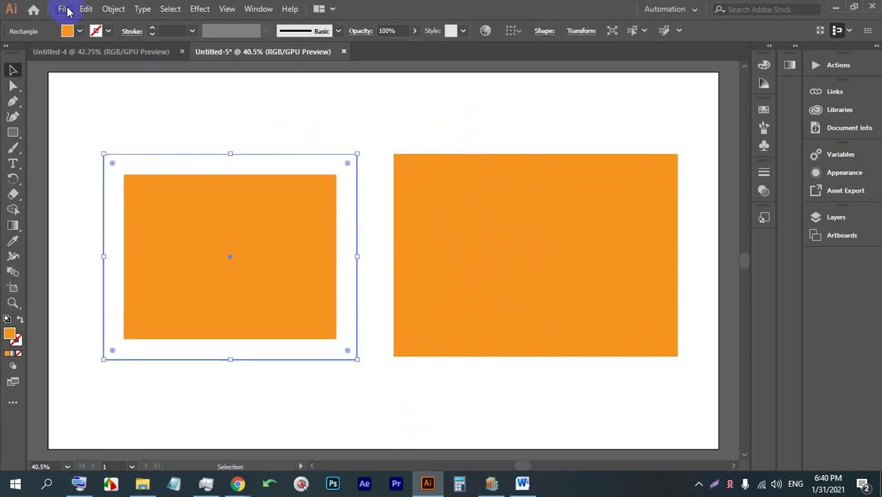
Step: Try other fill swatches, including dark orange, on the rectangle with the Offset Path effect and return it to orange
{"action": "left_click", "coordinate": [79, 30]}
{"action": "left_click", "coordinate": [89, 53]}
{"action": "left_click", "coordinate": [107, 52]}
{"action": "left_click", "coordinate": [116, 61]}
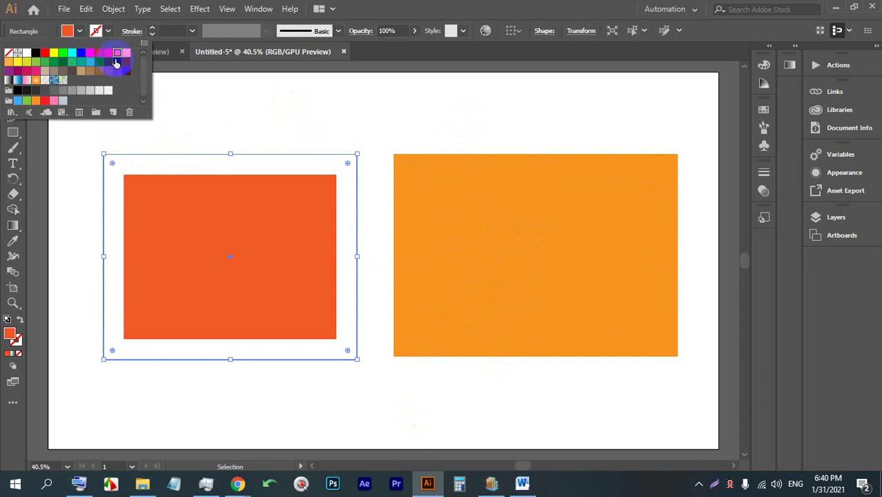
{"action": "left_click", "coordinate": [118, 61]}
{"action": "left_click", "coordinate": [310, 135]}
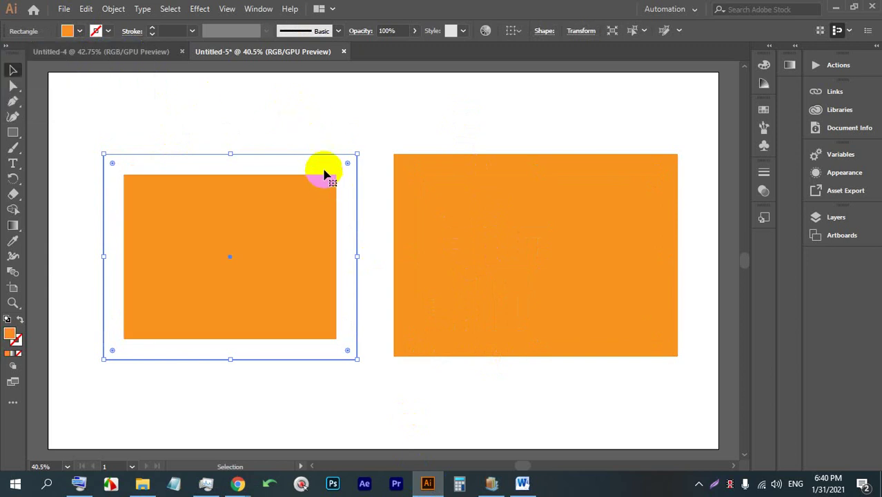
Step: Examine the path outline surrounding the rectangle that carries the Offset Path effect
{"action": "left_click", "coordinate": [364, 162]}
{"action": "left_click", "coordinate": [352, 166]}
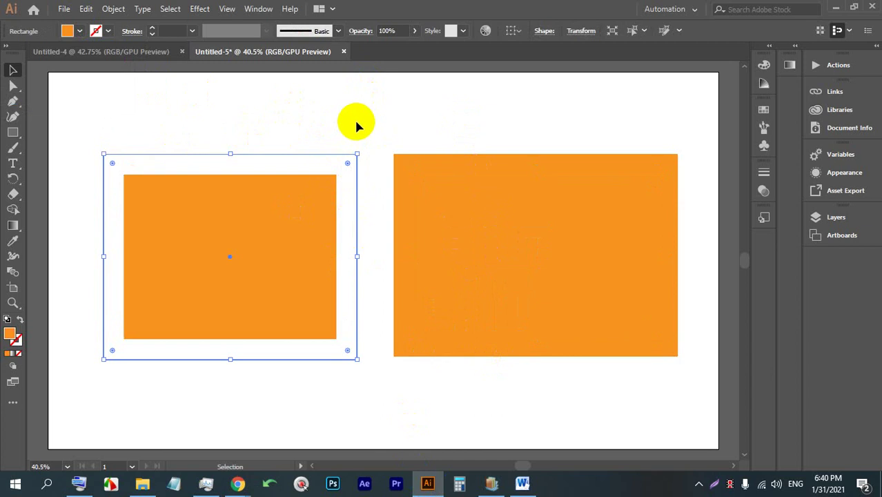
{"action": "left_click", "coordinate": [329, 177]}
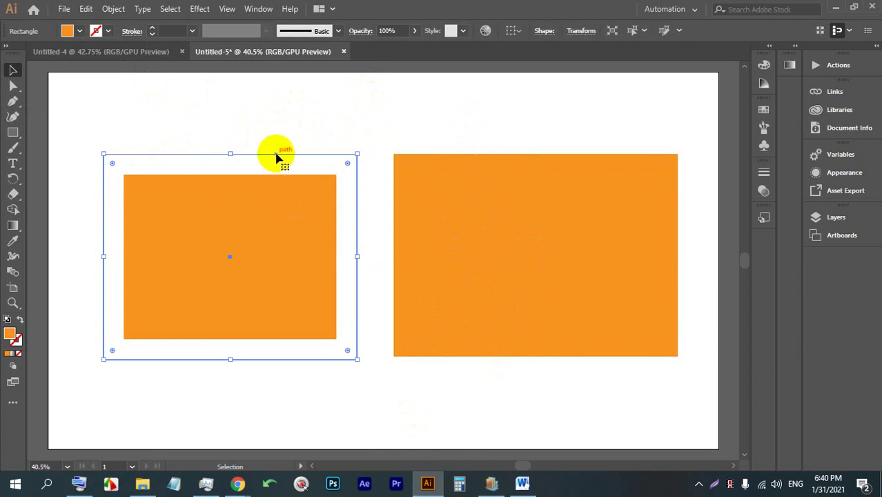
Step: Fill the separate inner offset rectangle with red and move it left within the larger orange rectangle
{"action": "left_click_drag", "start_coordinate": [453, 209], "coordinate": [476, 228]}
{"action": "left_click", "coordinate": [80, 30]}
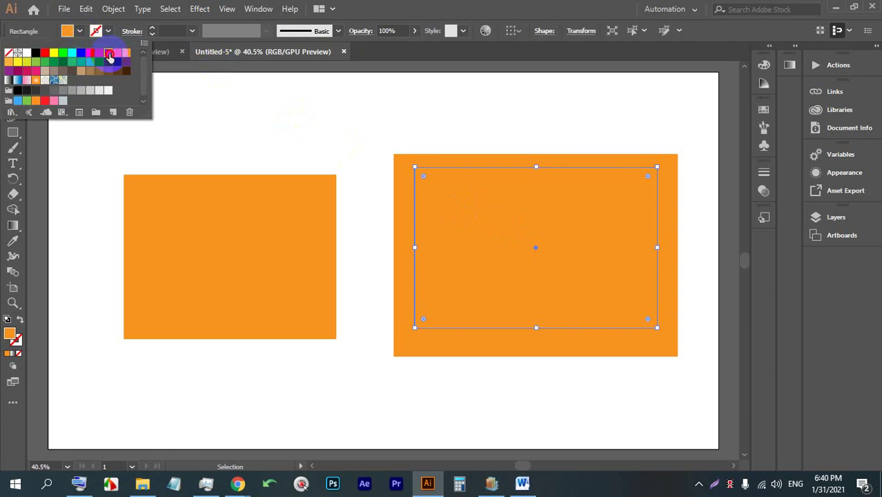
{"action": "left_click", "coordinate": [109, 57]}
{"action": "left_click_drag", "start_coordinate": [539, 228], "coordinate": [463, 228]}
Step: Select all the rectangles together to compare the effect's outline with the separate offset paths, and deselect them
{"action": "left_click", "coordinate": [443, 370]}
{"action": "left_click_drag", "start_coordinate": [192, 213], "coordinate": [170, 202]}
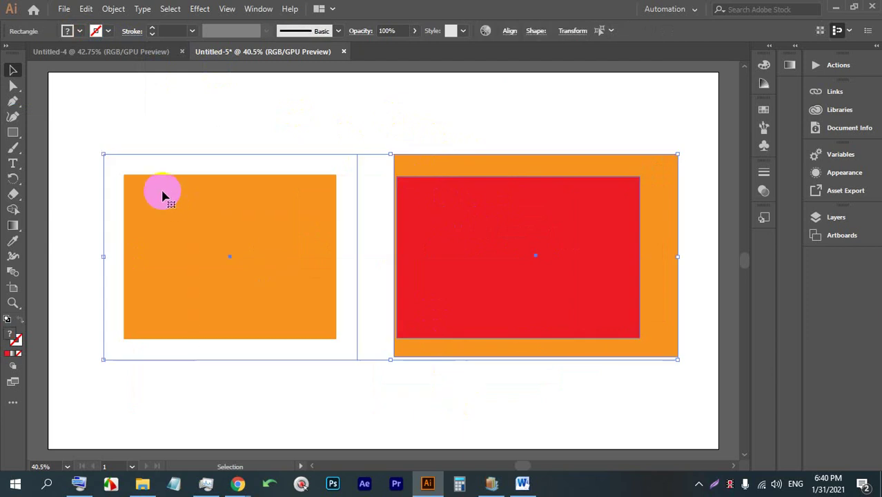
{"action": "left_click", "coordinate": [536, 435]}
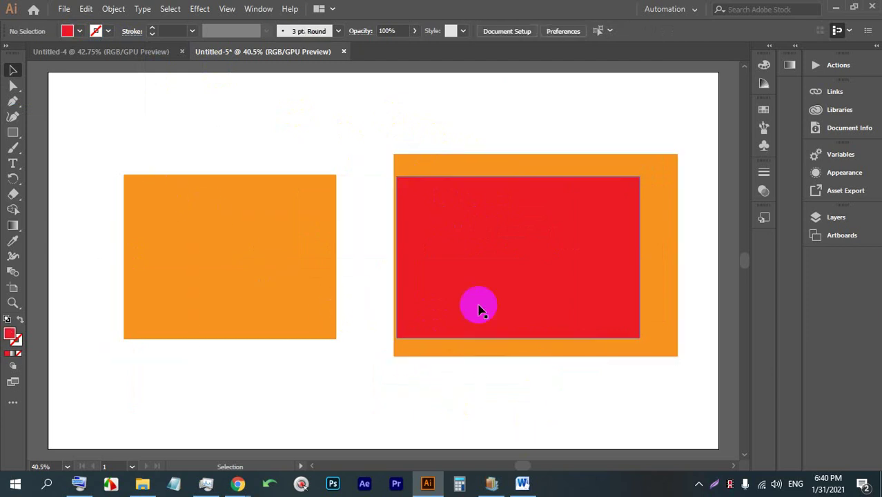
Step: Delete the red inner rectangle and the rectangle with the effect, and move the remaining orange rectangle toward the artboard's centre
{"action": "left_click", "coordinate": [475, 274]}
{"action": "key", "text": "Delete"}
{"action": "left_click", "coordinate": [276, 282]}
{"action": "key", "text": "Delete"}
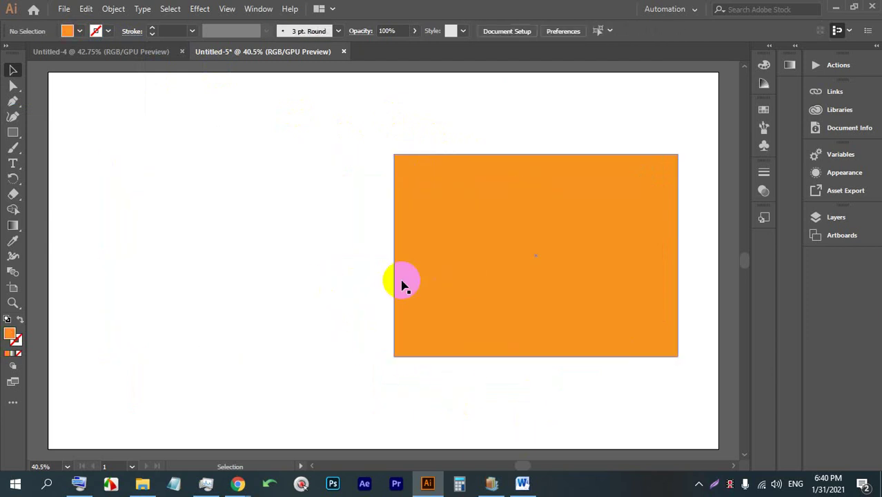
{"action": "left_click_drag", "start_coordinate": [512, 270], "coordinate": [303, 269]}
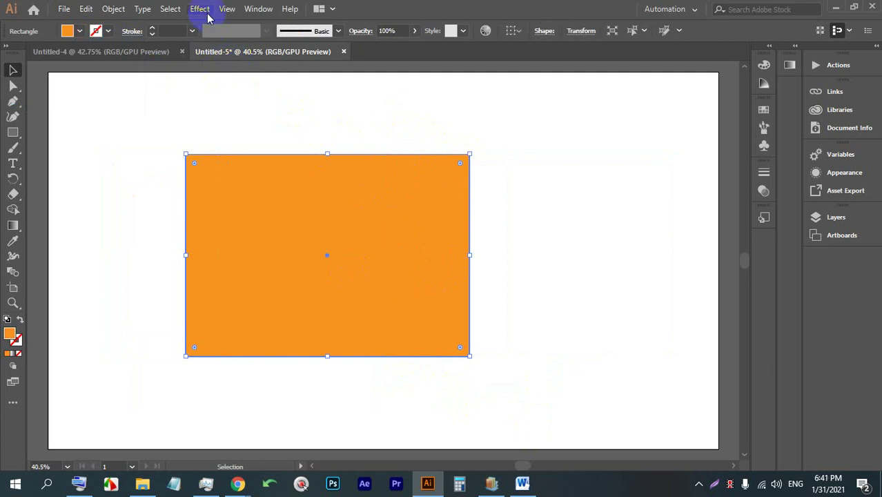
Step: Look up the Pathfinder group among the Illustrator effects and display the Pathfinder panel for comparison
{"action": "left_click", "coordinate": [205, 11]}
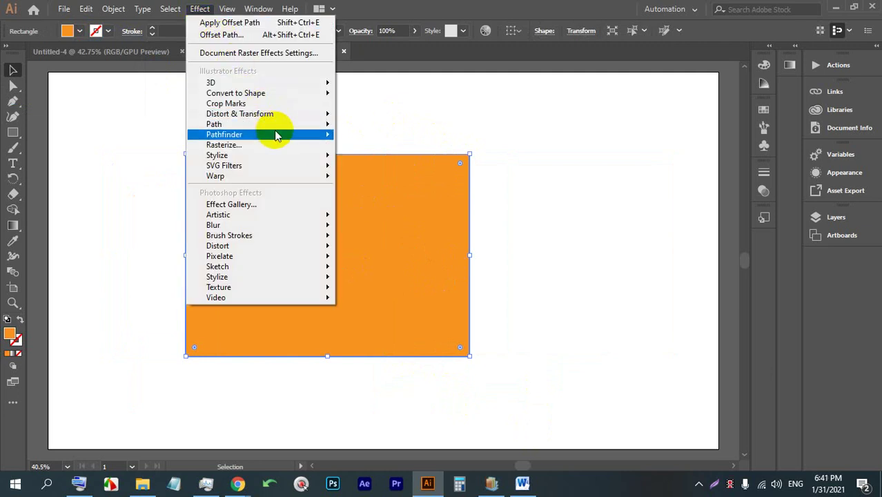
{"action": "mouse_move", "coordinate": [319, 138]}
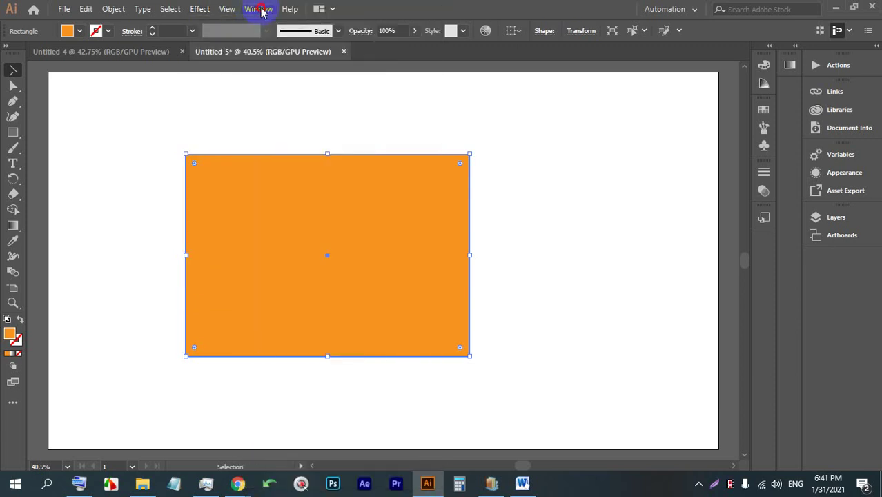
{"action": "mouse_move", "coordinate": [256, 10]}
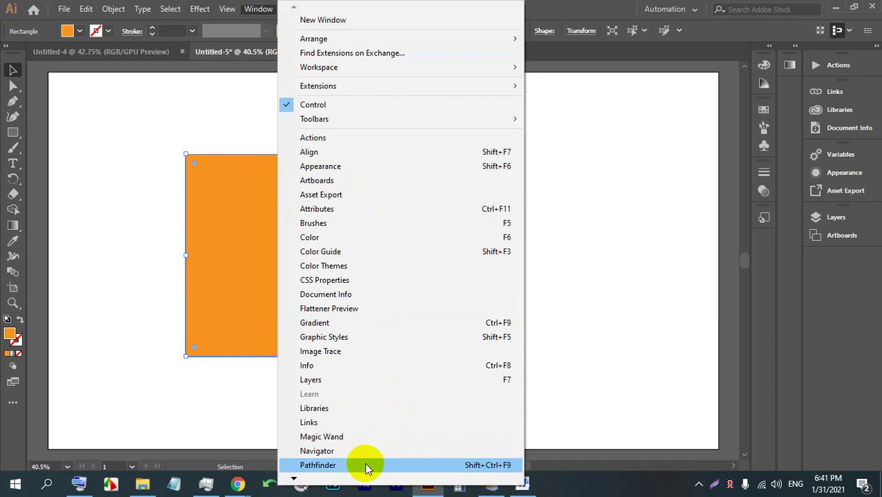
{"action": "left_click", "coordinate": [407, 467]}
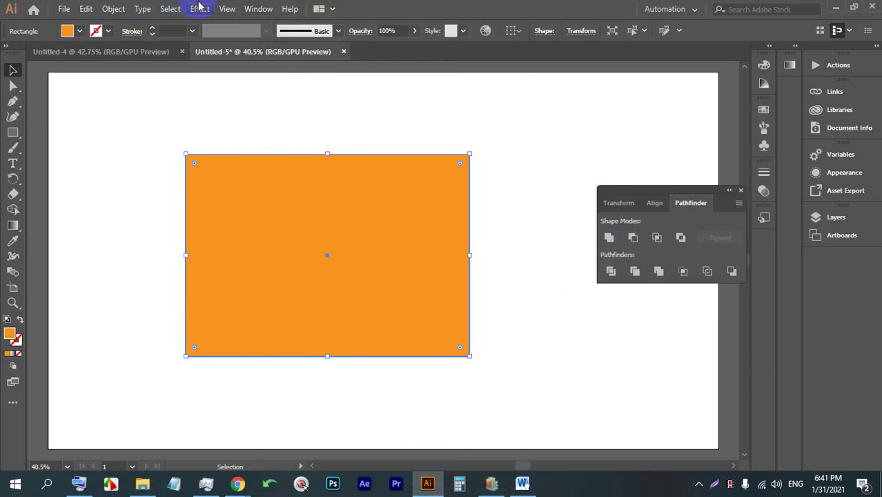
Step: Start a Stylize Drop Shadow effect on the orange rectangle, with its settings window clear of the artwork and the preview on
{"action": "left_click", "coordinate": [199, 9]}
{"action": "mouse_move", "coordinate": [276, 127]}
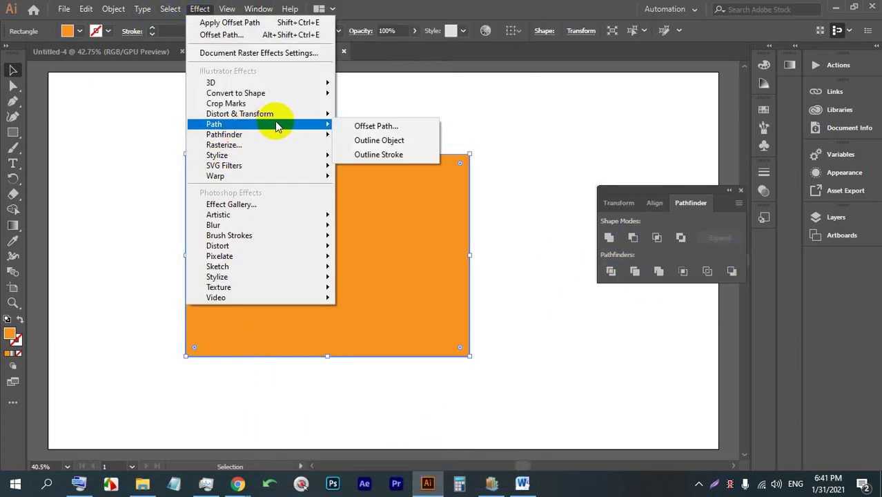
{"action": "mouse_move", "coordinate": [300, 134]}
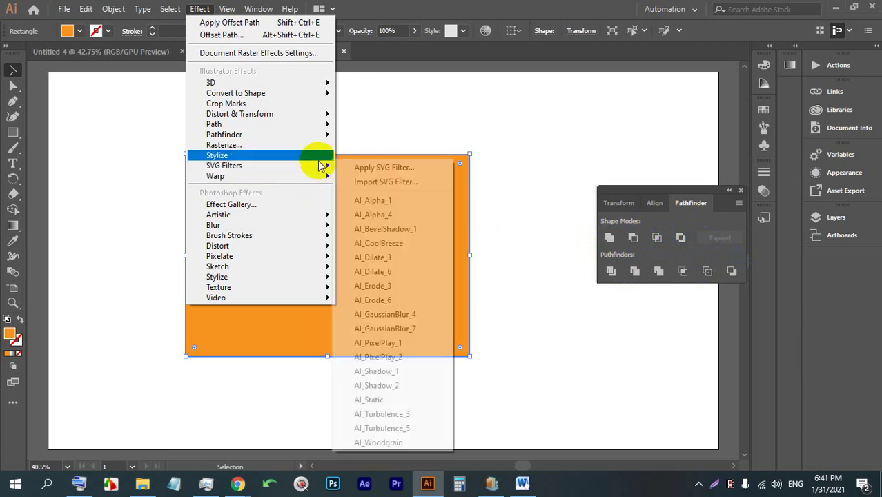
{"action": "mouse_move", "coordinate": [319, 161]}
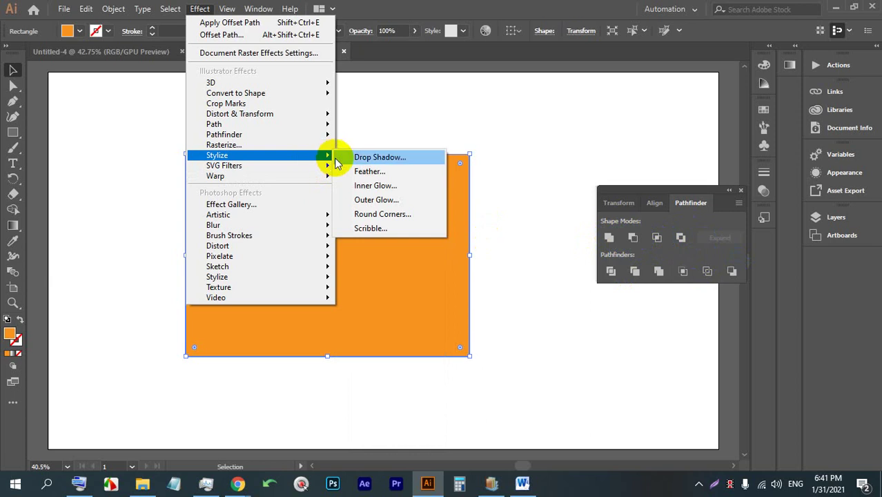
{"action": "left_click", "coordinate": [379, 156]}
{"action": "left_click_drag", "start_coordinate": [485, 165], "coordinate": [617, 93]}
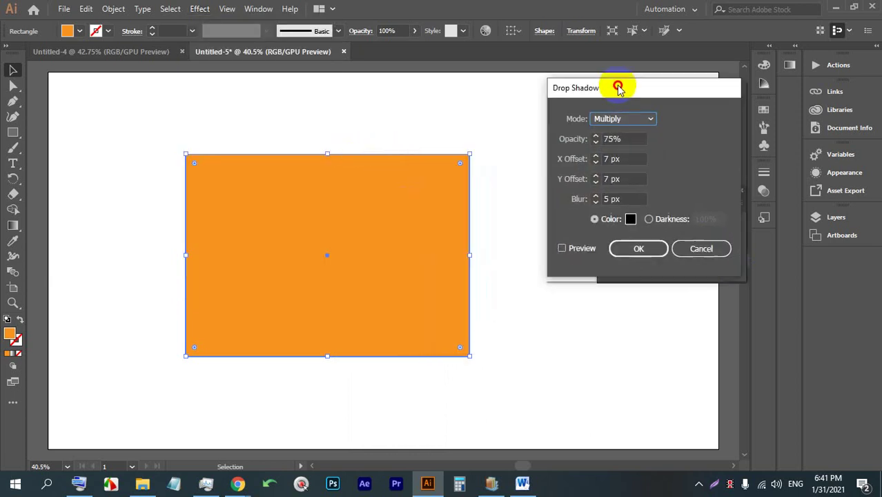
{"action": "left_click", "coordinate": [562, 248]}
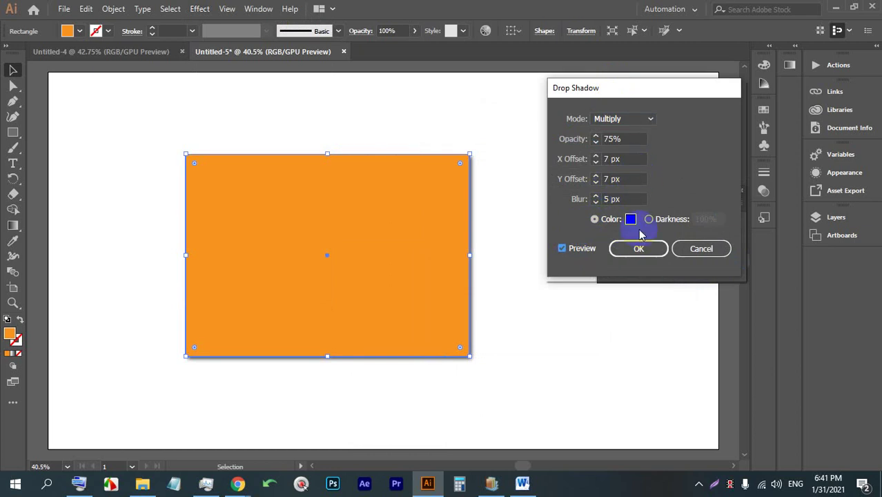
Step: Set the drop shadow's opacity to 100%, its X offset to -30 px and its Y offset to 34 px
{"action": "left_click", "coordinate": [615, 140]}
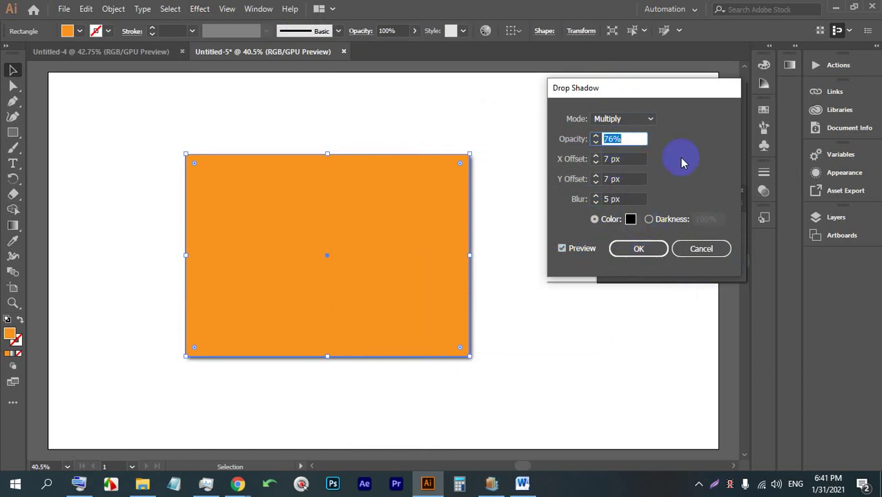
{"action": "key", "text": "shift+Up"}
{"action": "key", "text": "shift+Up"}
{"action": "key", "text": "shift+Up"}
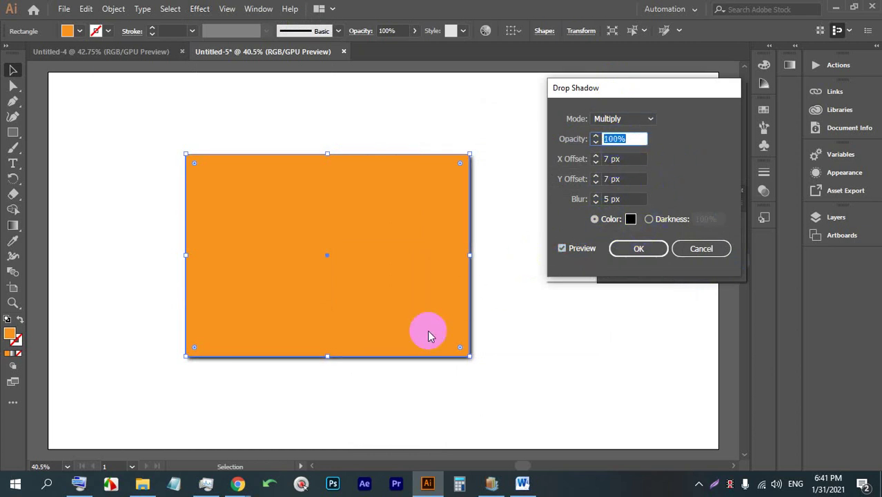
{"action": "left_click", "coordinate": [596, 156]}
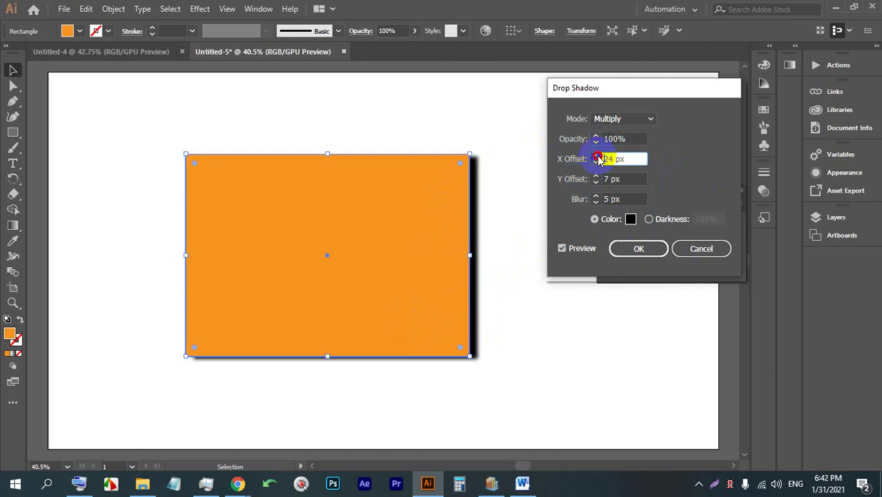
{"action": "left_click_drag", "start_coordinate": [597, 158], "coordinate": [596, 177]}
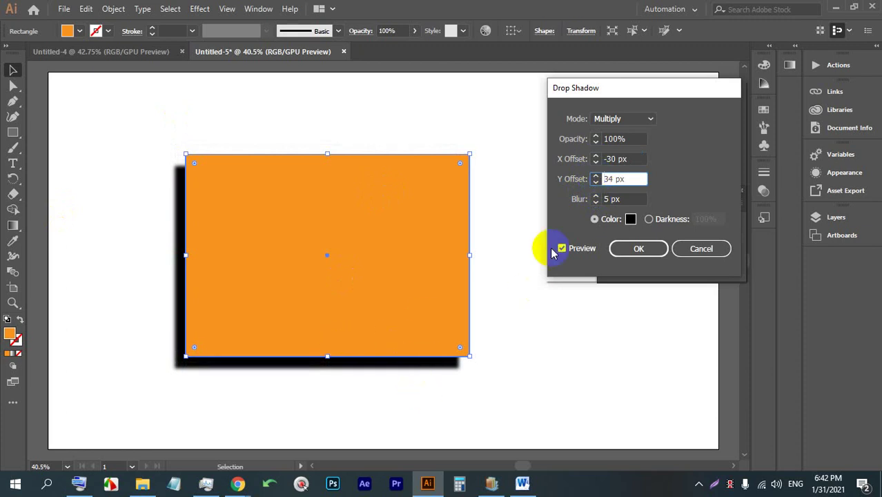
Step: Raise the drop shadow's blur gradually to 45 px
{"action": "left_click", "coordinate": [634, 198]}
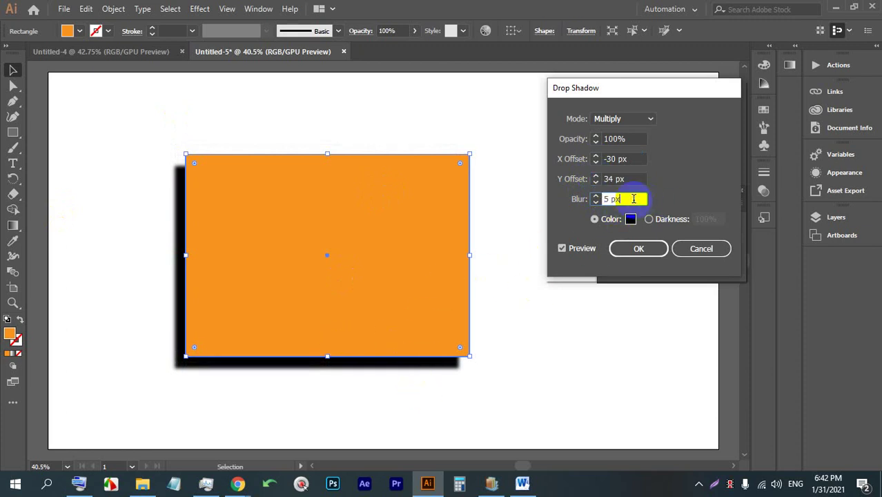
{"action": "key", "text": "Up"}
{"action": "key", "text": "Up"}
{"action": "key", "text": "Up"}
{"action": "key", "text": "Up"}
{"action": "key", "text": "Up"}
{"action": "key", "text": "Up"}
{"action": "key", "text": "Up"}
{"action": "key", "text": "Up"}
{"action": "key", "text": "Up"}
{"action": "key", "text": "Up"}
{"action": "key", "text": "Up"}
{"action": "key", "text": "Up"}
{"action": "key", "text": "Up"}
{"action": "key", "text": "Up"}
{"action": "key", "text": "Up"}
{"action": "key", "text": "Up"}
{"action": "key", "text": "Up"}
{"action": "key", "text": "Up"}
{"action": "key", "text": "Up"}
{"action": "key", "text": "Up"}
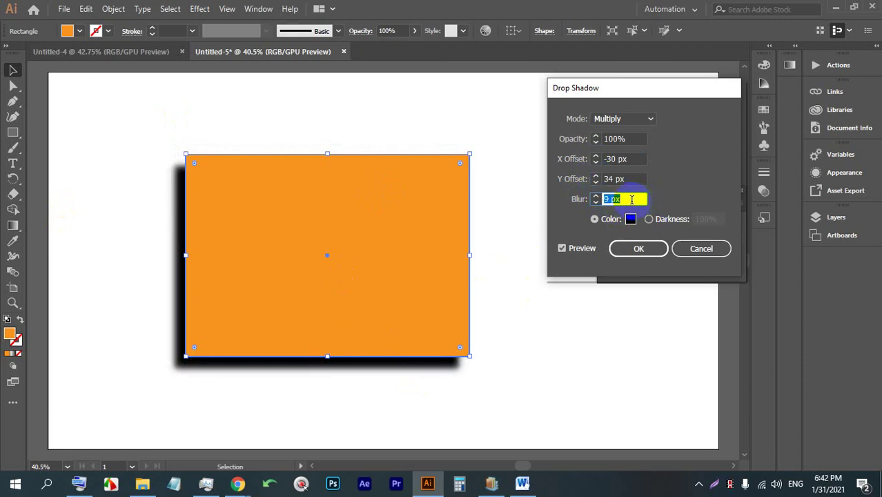
{"action": "key", "text": "Up"}
{"action": "key", "text": "Up"}
{"action": "key", "text": "Up"}
{"action": "key", "text": "Up"}
{"action": "key", "text": "Up"}
{"action": "key", "text": "Up"}
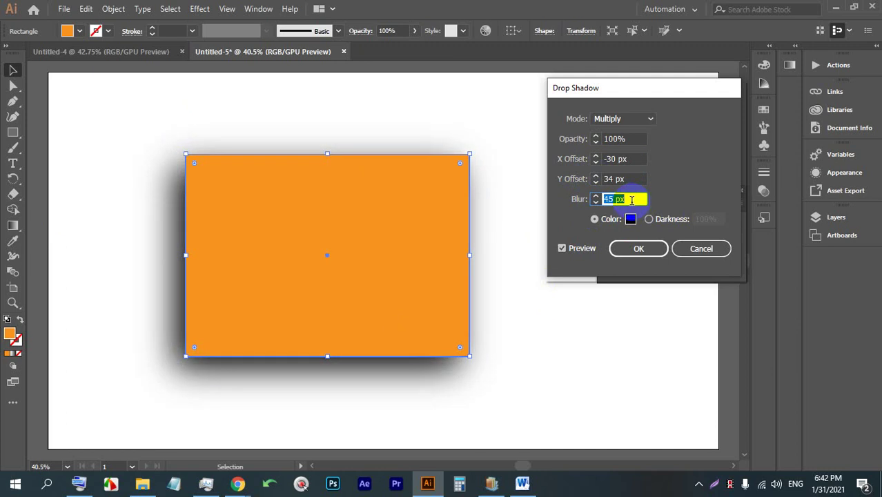
Step: Lower the drop shadow's blur gradually to 1 px for a hard-edged shadow
{"action": "key", "text": "Down"}
{"action": "key", "text": "Down"}
{"action": "key", "text": "Down"}
{"action": "key", "text": "Down"}
{"action": "key", "text": "Down"}
{"action": "key", "text": "Down"}
{"action": "key", "text": "Down"}
{"action": "key", "text": "Down"}
{"action": "key", "text": "Down"}
{"action": "key", "text": "Down"}
{"action": "key", "text": "Down"}
{"action": "key", "text": "Down"}
{"action": "key", "text": "Down"}
{"action": "key", "text": "Down"}
{"action": "key", "text": "Down"}
{"action": "key", "text": "Down"}
{"action": "key", "text": "Down"}
{"action": "key", "text": "Down"}
{"action": "key", "text": "Down"}
{"action": "key", "text": "Down"}
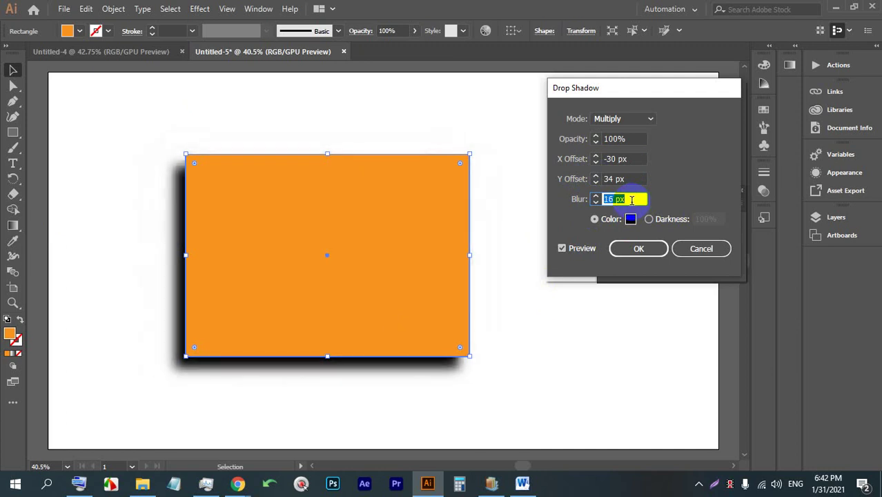
{"action": "key", "text": "Up"}
{"action": "key", "text": "Up"}
{"action": "key", "text": "Up"}
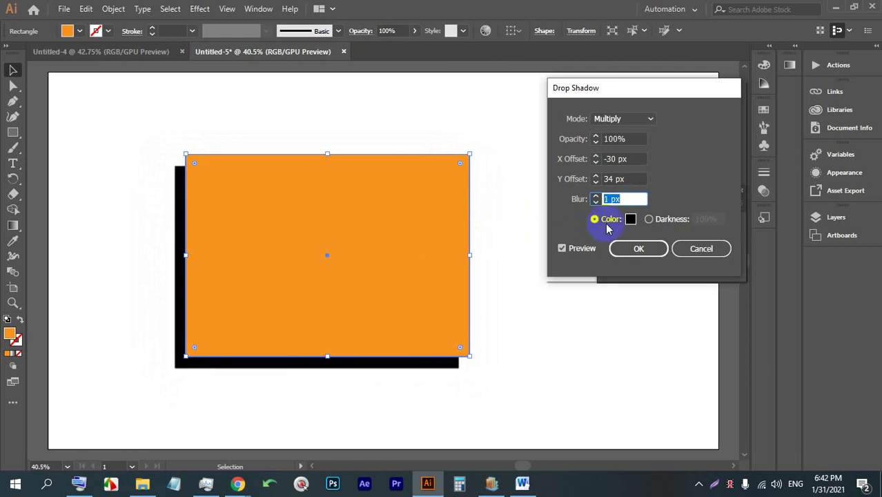
Step: Increase the drop shadow's blur to 31 px
{"action": "left_click", "coordinate": [606, 224]}
{"action": "key", "text": "Up"}
{"action": "key", "text": "Up"}
{"action": "key", "text": "Up"}
{"action": "key", "text": "Up"}
{"action": "key", "text": "Up"}
{"action": "key", "text": "Up"}
{"action": "key", "text": "Up"}
{"action": "key", "text": "Up"}
{"action": "key", "text": "Up"}
{"action": "key", "text": "Up"}
{"action": "key", "text": "Up"}
{"action": "key", "text": "Up"}
{"action": "key", "text": "Up"}
{"action": "key", "text": "Up"}
{"action": "key", "text": "Up"}
{"action": "key", "text": "Up"}
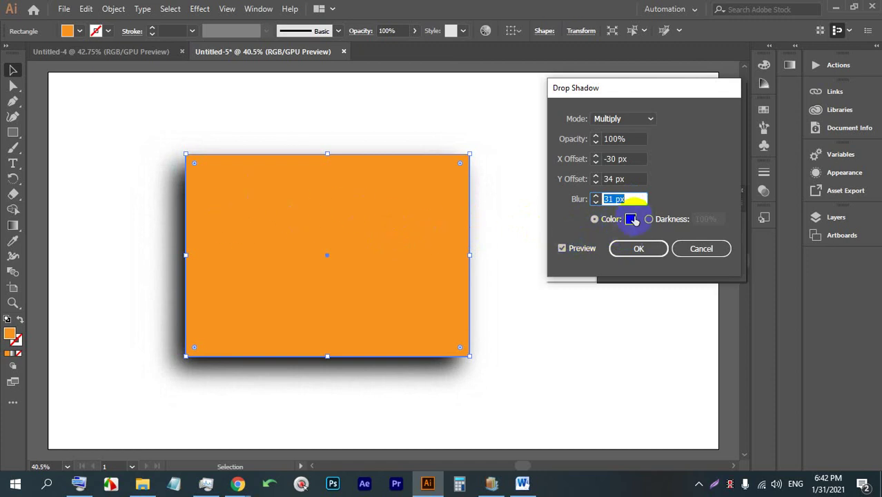
Step: Change the drop shadow's colour to blue, 3A77CE
{"action": "left_click", "coordinate": [634, 220]}
{"action": "left_click", "coordinate": [681, 186]}
{"action": "left_click", "coordinate": [615, 151]}
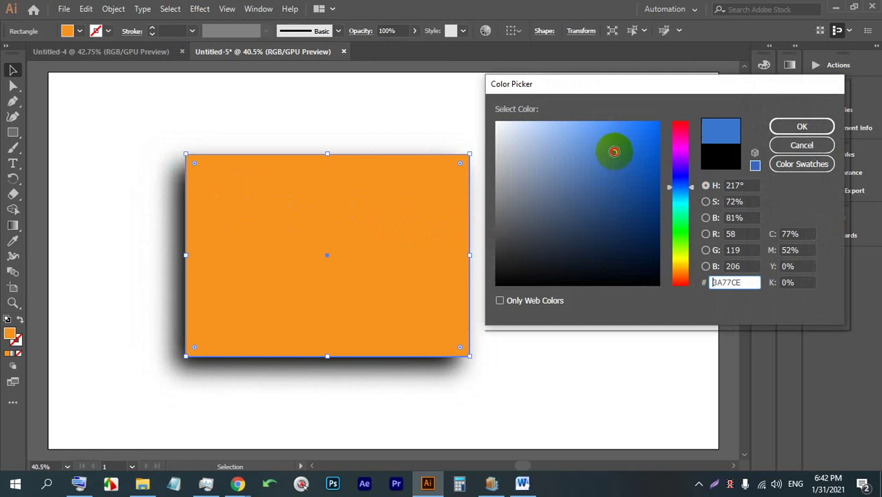
{"action": "left_click", "coordinate": [787, 127]}
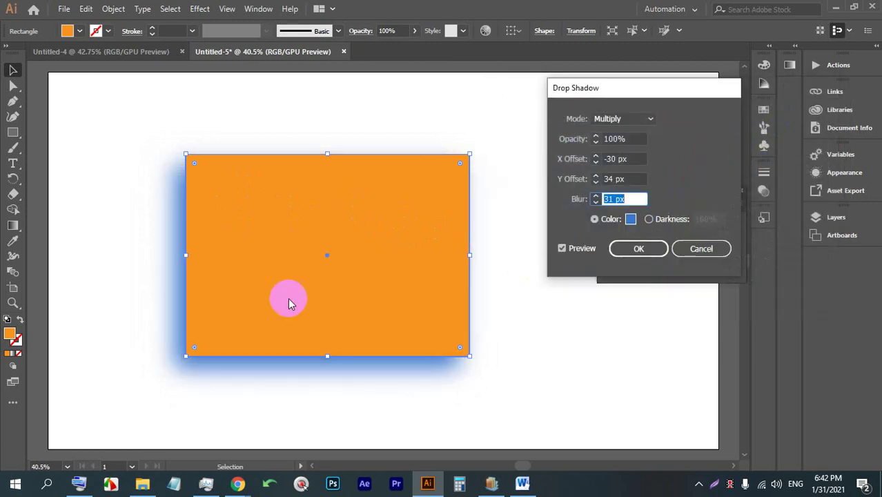
Step: Switch to the Google Meet call in Chrome, admit the waiting participant, and return to Illustrator
{"action": "mouse_move", "coordinate": [237, 484]}
{"action": "left_click", "coordinate": [169, 386]}
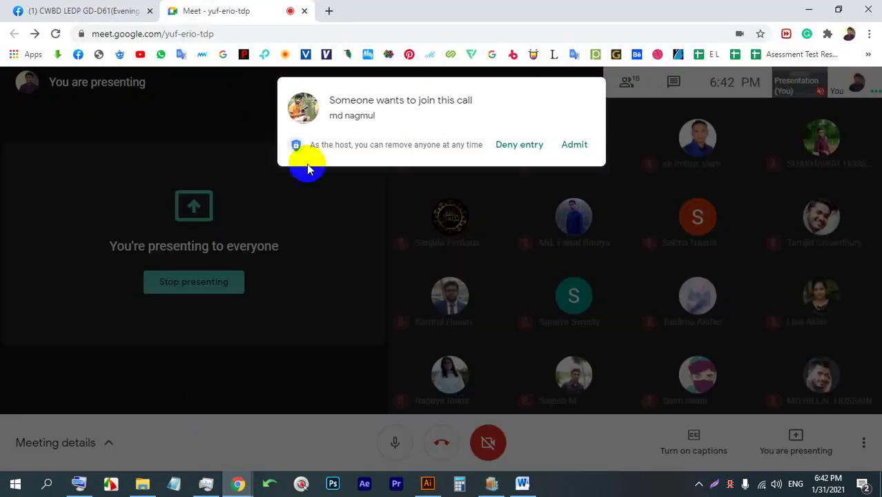
{"action": "left_click", "coordinate": [573, 144]}
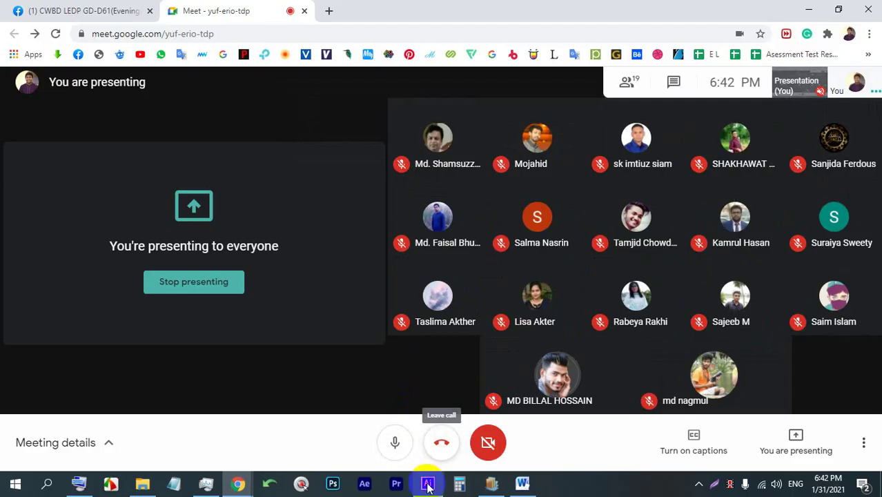
{"action": "key", "text": "alt+Tab"}
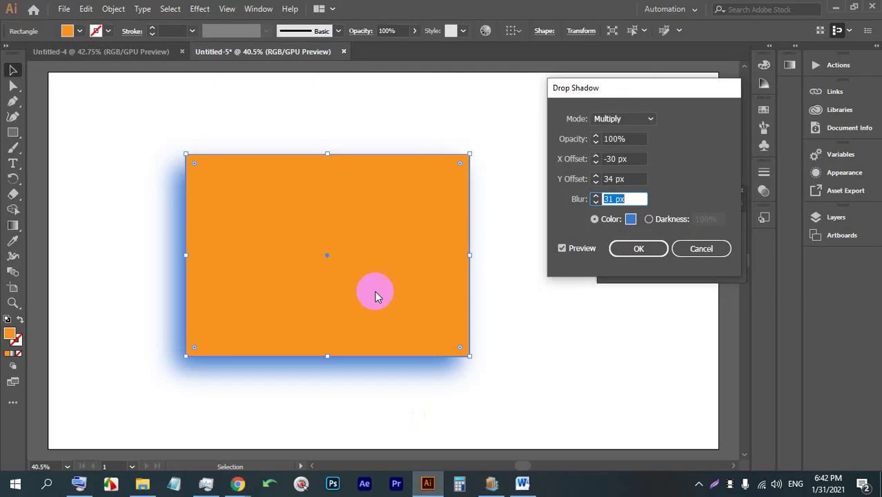
Step: Change the drop shadow's colour to black, and cancel the Drop Shadow effect
{"action": "left_click", "coordinate": [630, 221]}
{"action": "left_click", "coordinate": [684, 131]}
{"action": "left_click_drag", "start_coordinate": [645, 140], "coordinate": [606, 275]}
{"action": "left_click", "coordinate": [798, 130]}
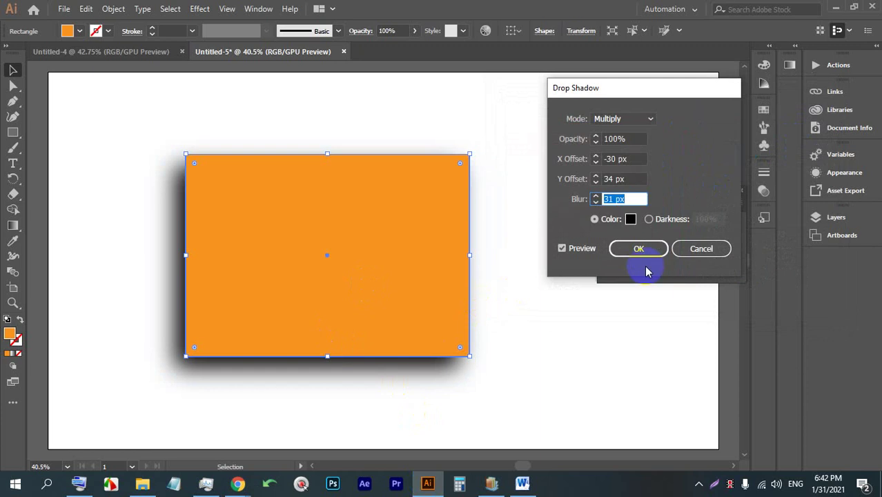
{"action": "left_click", "coordinate": [699, 249]}
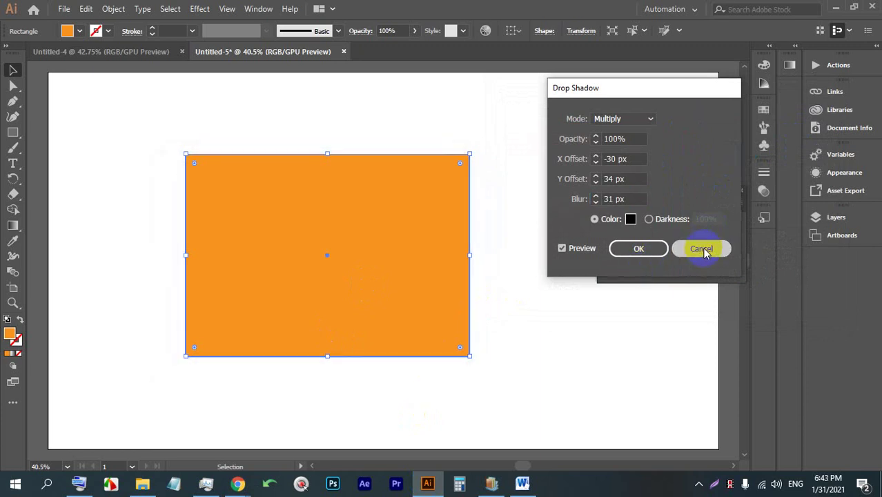
Step: Move the orange rectangle left on the artboard and start a Stylize Feather effect on it with the preview on
{"action": "left_click_drag", "start_coordinate": [327, 246], "coordinate": [266, 246]}
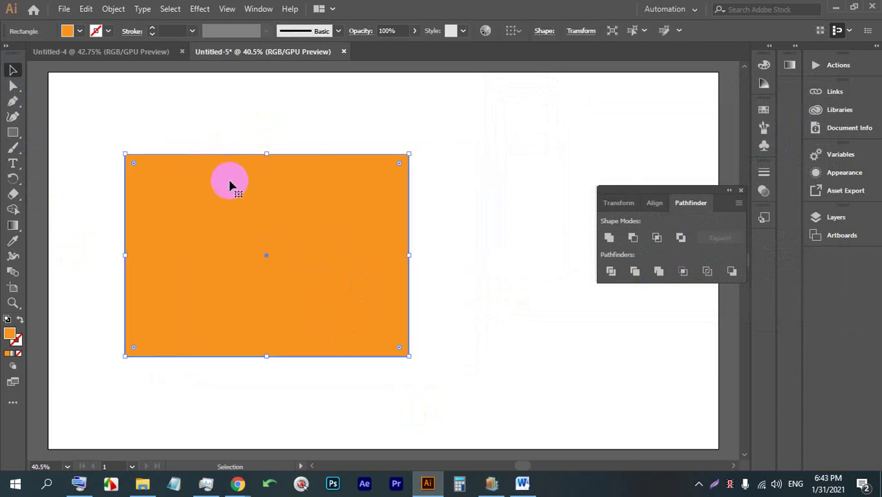
{"action": "left_click", "coordinate": [200, 9]}
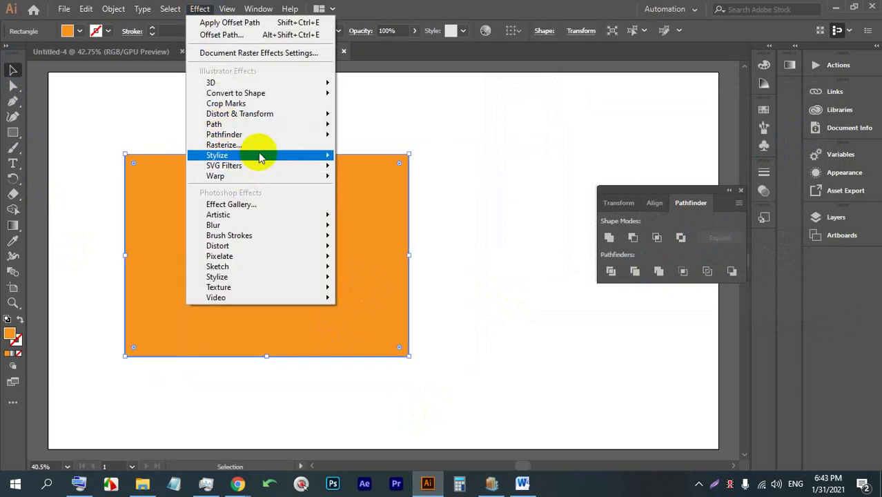
{"action": "mouse_move", "coordinate": [291, 154]}
{"action": "left_click", "coordinate": [405, 171]}
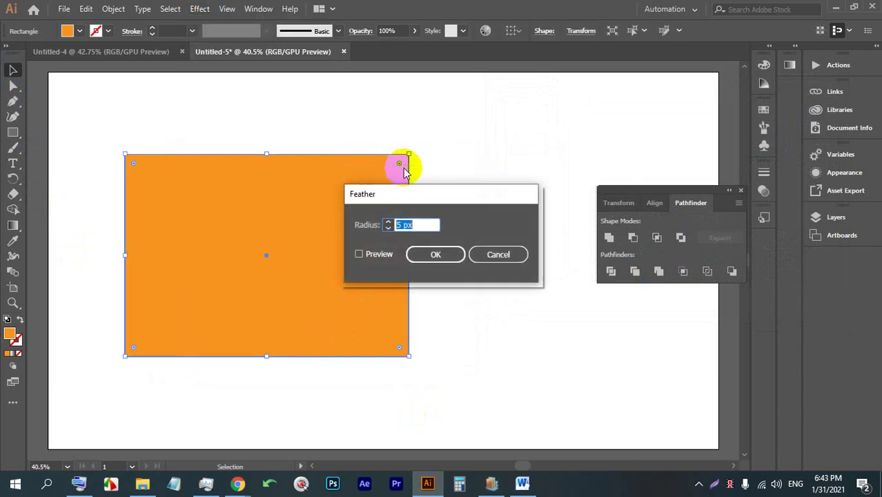
{"action": "left_click_drag", "start_coordinate": [405, 200], "coordinate": [543, 179]}
{"action": "left_click", "coordinate": [502, 232]}
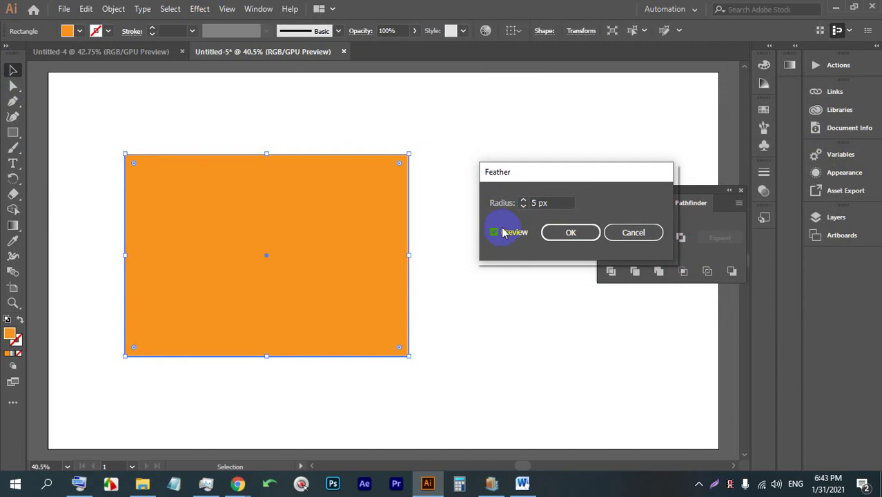
Step: Admit two participants in turn to the Google Meet call in Chrome, returning to Illustrator after each one
{"action": "left_click", "coordinate": [237, 483]}
{"action": "left_click", "coordinate": [161, 420]}
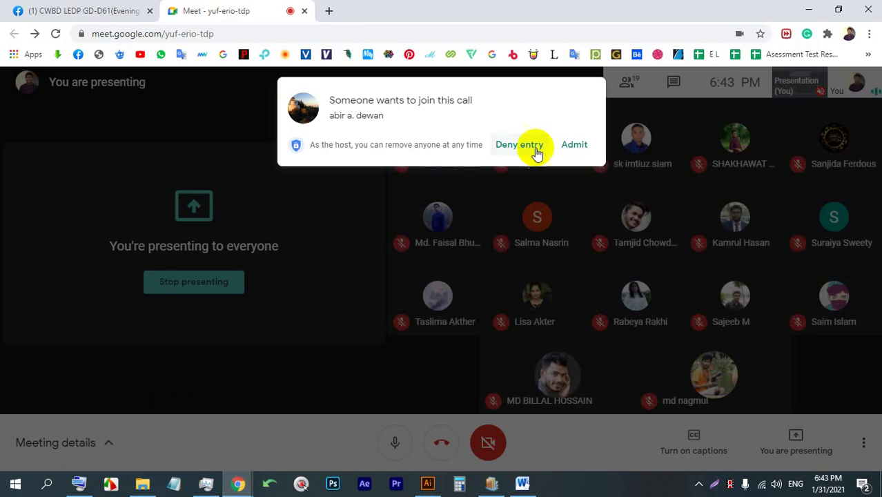
{"action": "left_click", "coordinate": [577, 146]}
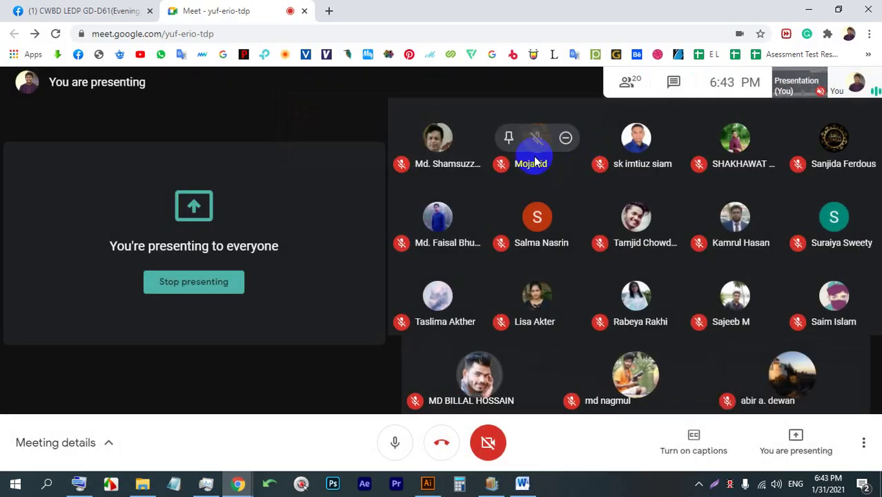
{"action": "left_click", "coordinate": [428, 483]}
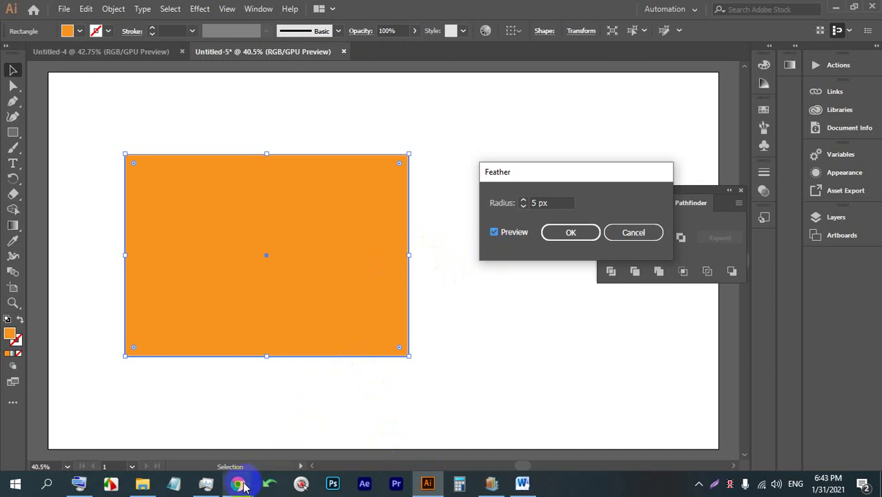
{"action": "mouse_move", "coordinate": [237, 483]}
{"action": "left_click", "coordinate": [175, 408]}
{"action": "left_click", "coordinate": [574, 146]}
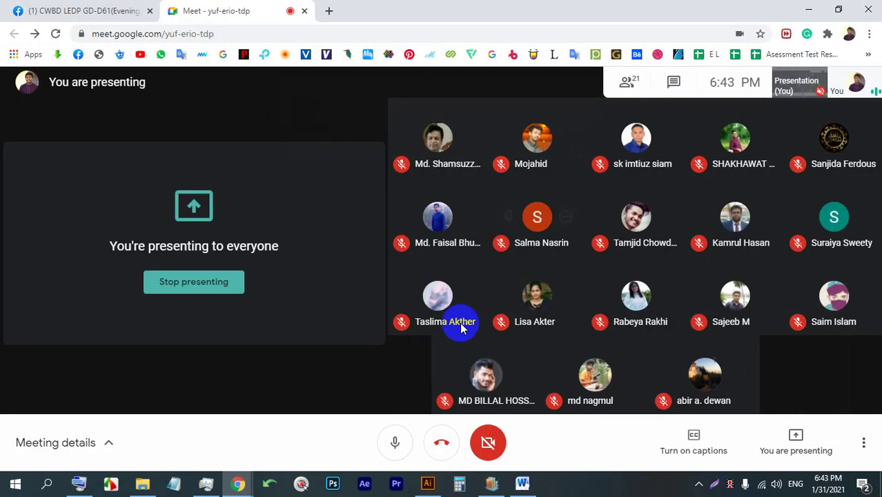
{"action": "left_click", "coordinate": [428, 483]}
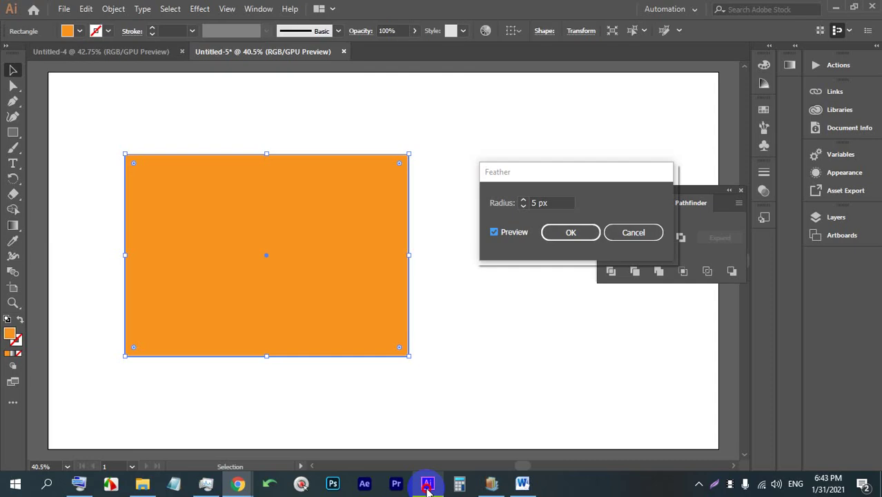
Step: Try feather radii of 96 px, 48 px and 0.2 px on the orange rectangle, and cancel the Feather effect
{"action": "double_click", "coordinate": [550, 202]}
{"action": "scroll", "coordinate": [552, 201], "scroll_direction": "up", "scroll_amount": 20}
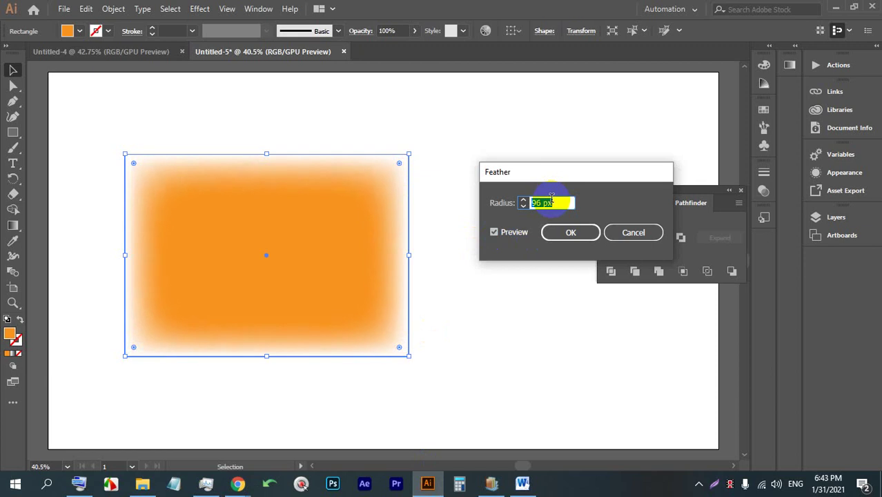
{"action": "scroll", "coordinate": [551, 199], "scroll_direction": "down", "scroll_amount": 20}
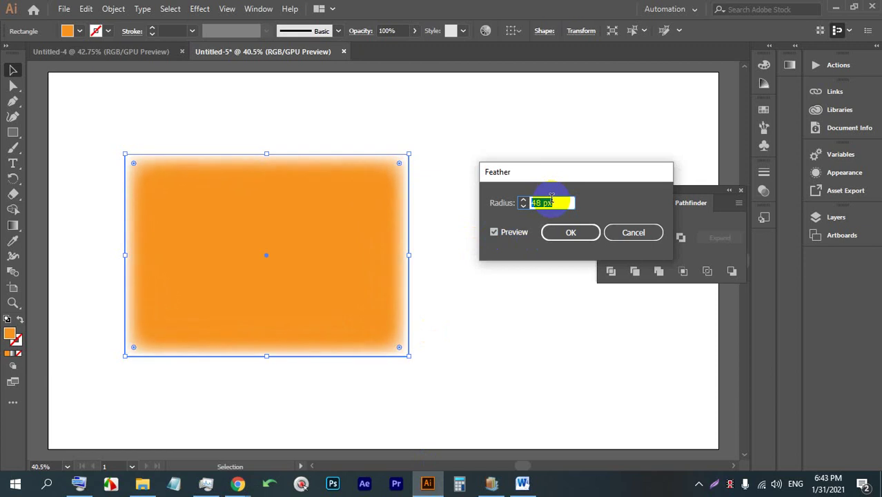
{"action": "scroll", "coordinate": [552, 199], "scroll_direction": "down", "scroll_amount": 12}
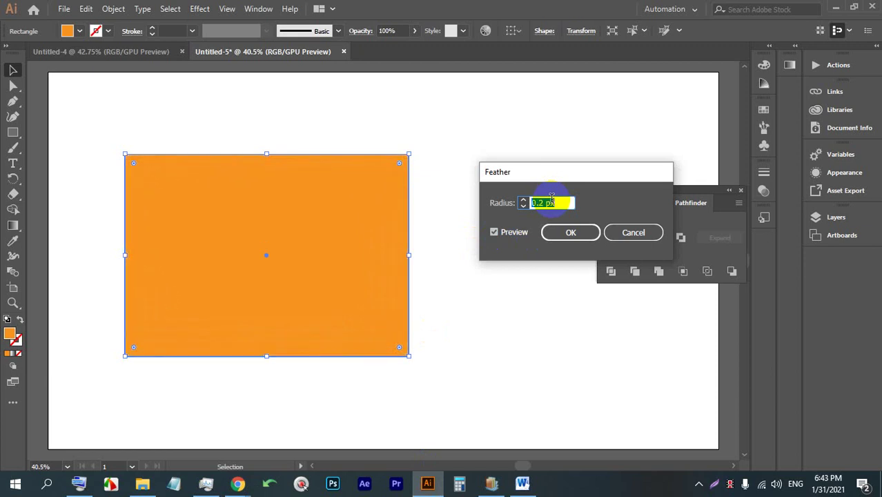
{"action": "left_click", "coordinate": [633, 232]}
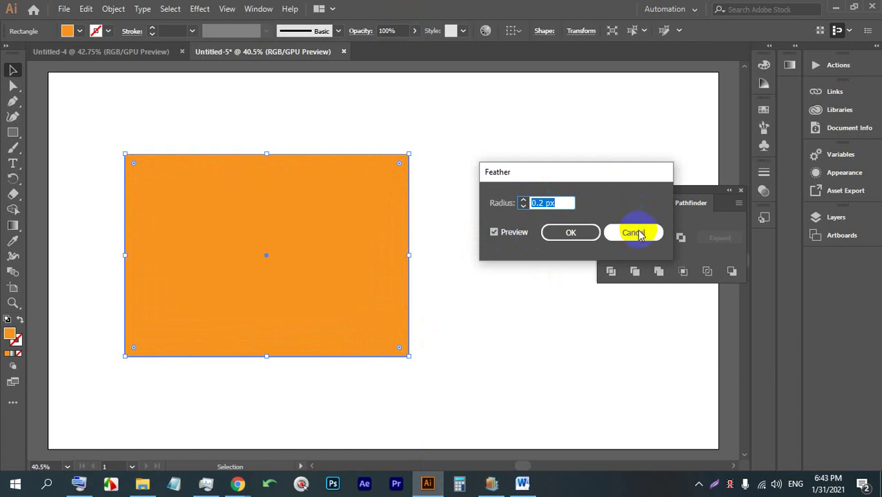
Step: Switch to Word and close its open window
{"action": "left_click", "coordinate": [299, 244]}
{"action": "left_click", "coordinate": [232, 31]}
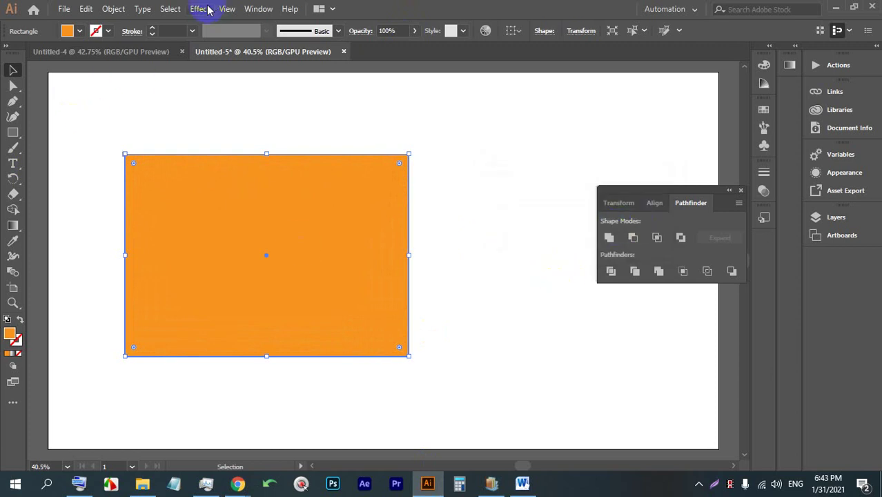
{"action": "left_click", "coordinate": [201, 8]}
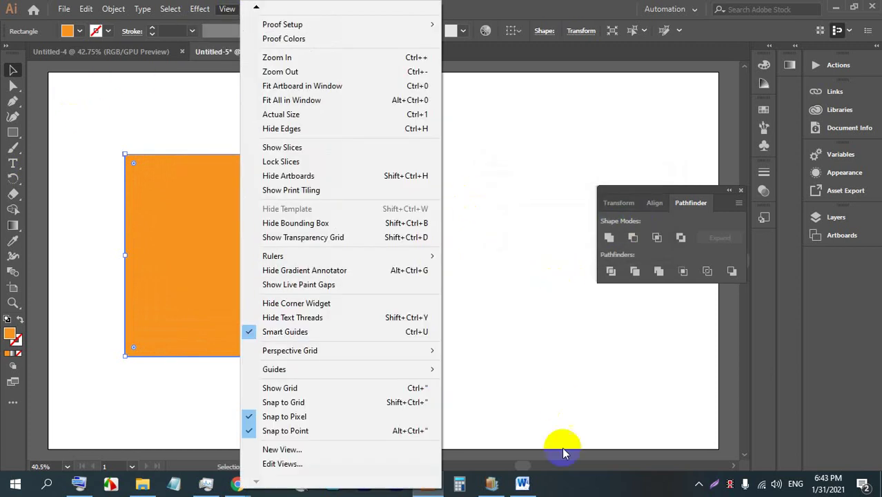
{"action": "left_click", "coordinate": [522, 483]}
{"action": "left_click", "coordinate": [866, 7]}
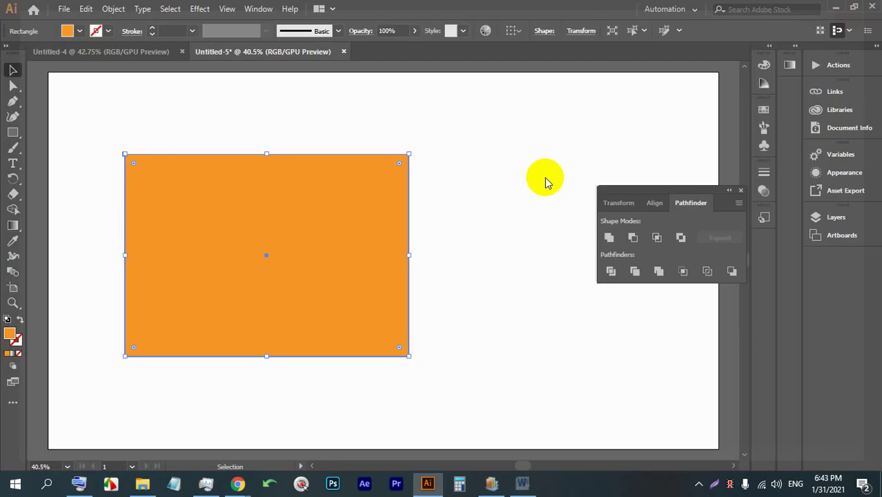
{"action": "left_click", "coordinate": [407, 321]}
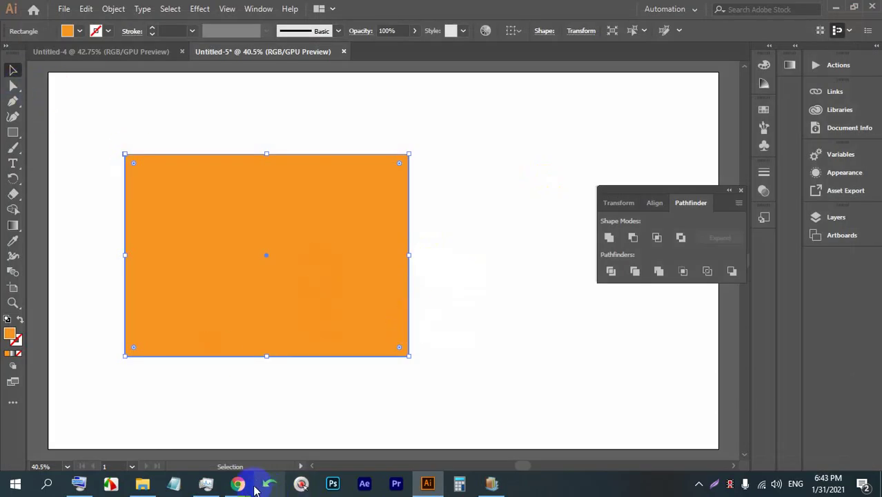
Step: Check the Google Meet call in Chrome and return to Illustrator
{"action": "mouse_move", "coordinate": [235, 483]}
{"action": "left_click", "coordinate": [165, 421]}
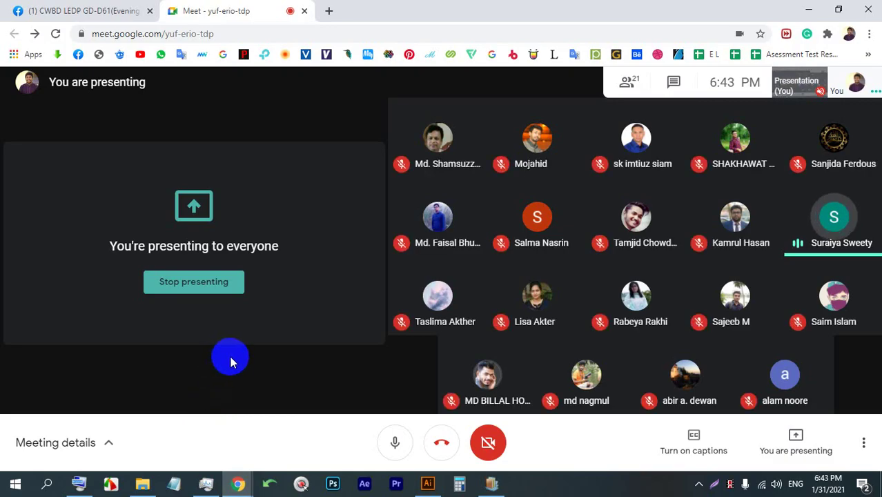
{"action": "left_click", "coordinate": [429, 485]}
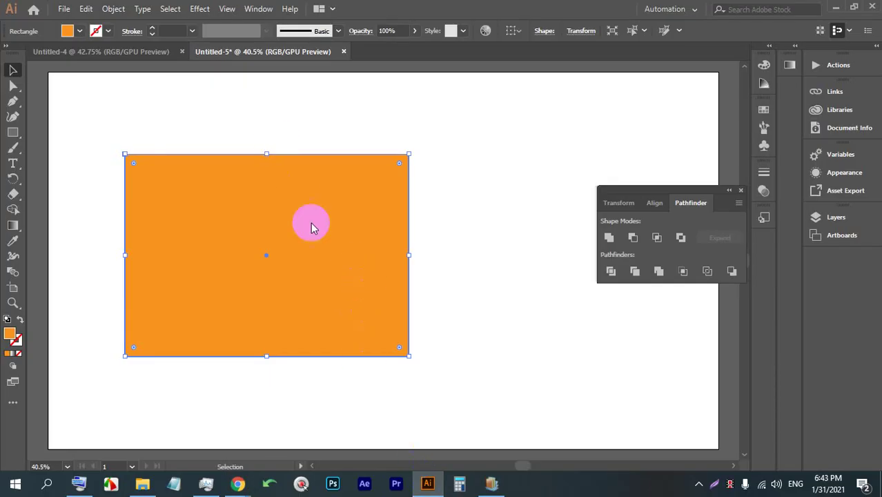
Step: Move the orange rectangle to the artboard's upper-left area and place the PNGPIX Blossom Flower PNG from Downloads beside it
{"action": "left_click_drag", "start_coordinate": [307, 241], "coordinate": [281, 198]}
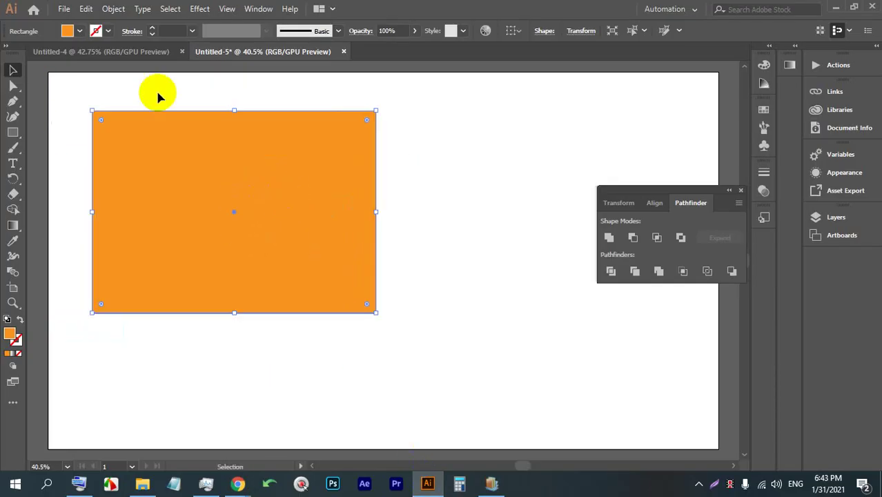
{"action": "left_click", "coordinate": [63, 8]}
{"action": "left_click", "coordinate": [111, 220]}
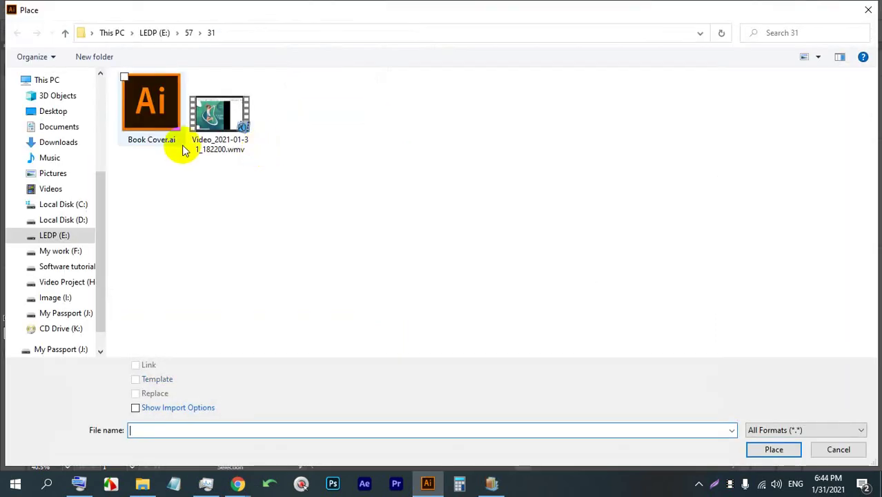
{"action": "left_click", "coordinate": [59, 143]}
{"action": "scroll", "coordinate": [353, 219], "scroll_direction": "down", "scroll_amount": 1}
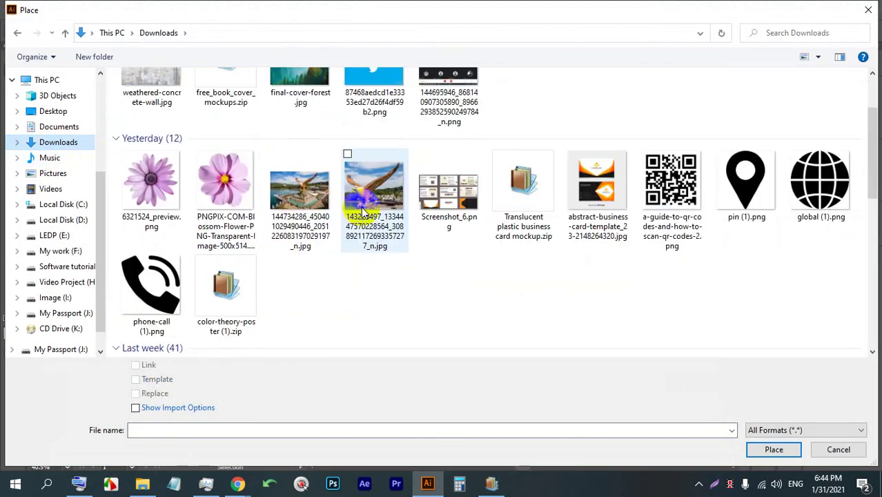
{"action": "scroll", "coordinate": [362, 210], "scroll_direction": "down", "scroll_amount": 10}
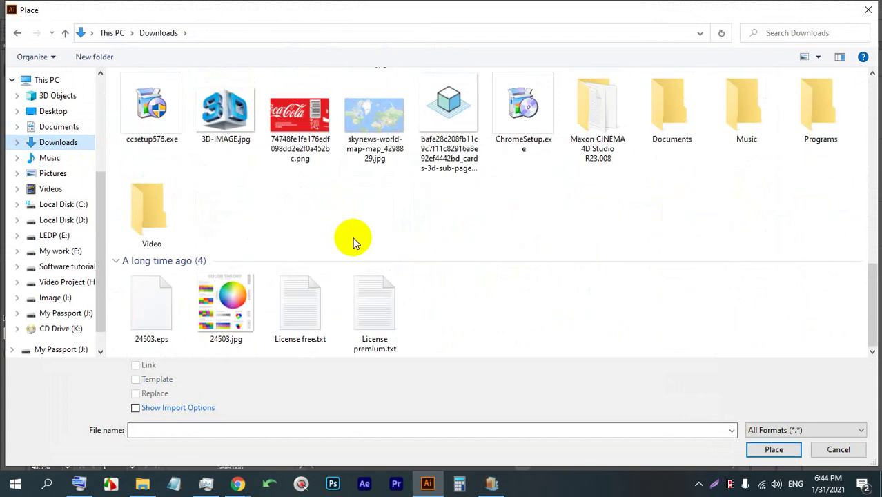
{"action": "scroll", "coordinate": [352, 237], "scroll_direction": "up", "scroll_amount": 10}
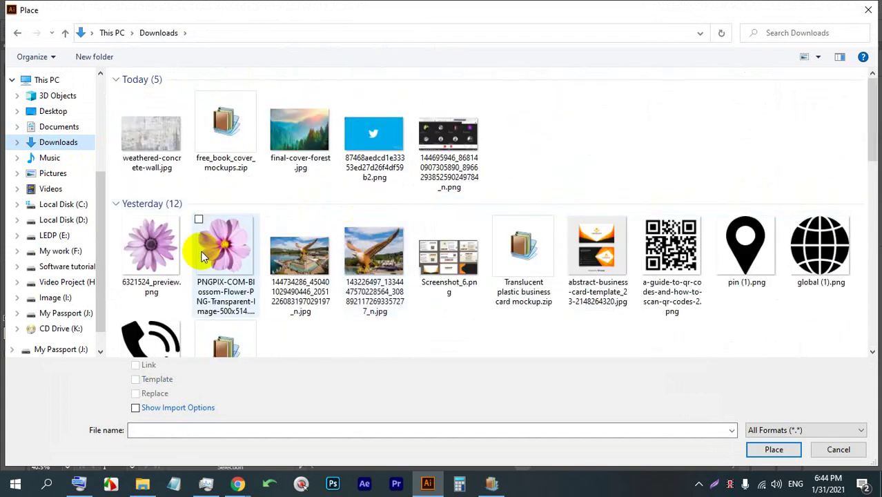
{"action": "double_click", "coordinate": [225, 248]}
{"action": "left_click", "coordinate": [415, 143]}
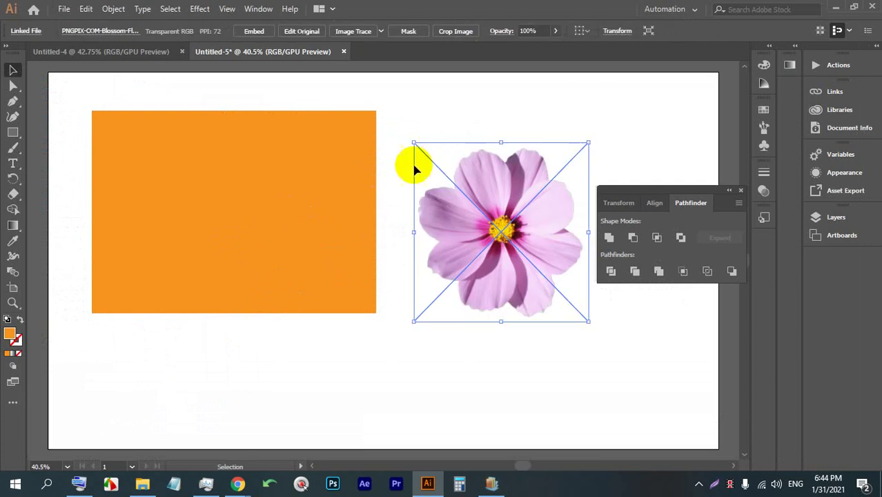
Step: Embed the placed flower image in the document
{"action": "scroll", "coordinate": [618, 155], "scroll_direction": "up", "scroll_amount": 1}
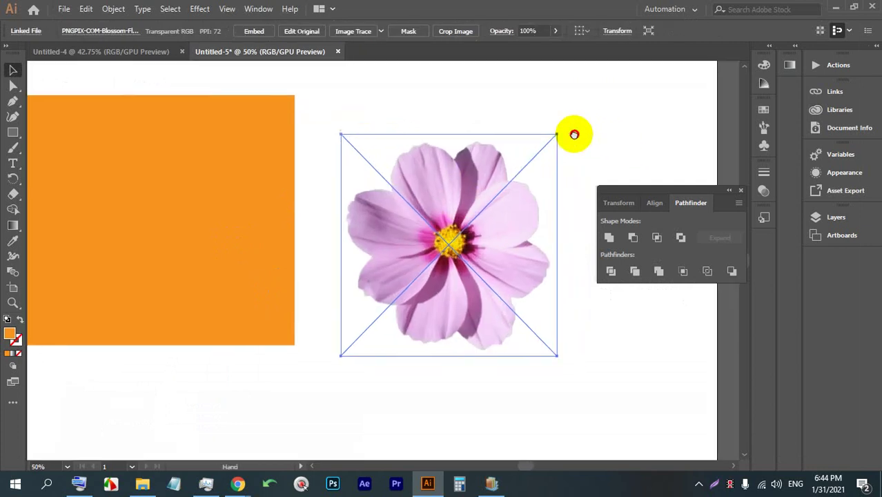
{"action": "left_click_drag", "start_coordinate": [575, 132], "coordinate": [431, 140]}
{"action": "left_click", "coordinate": [255, 32]}
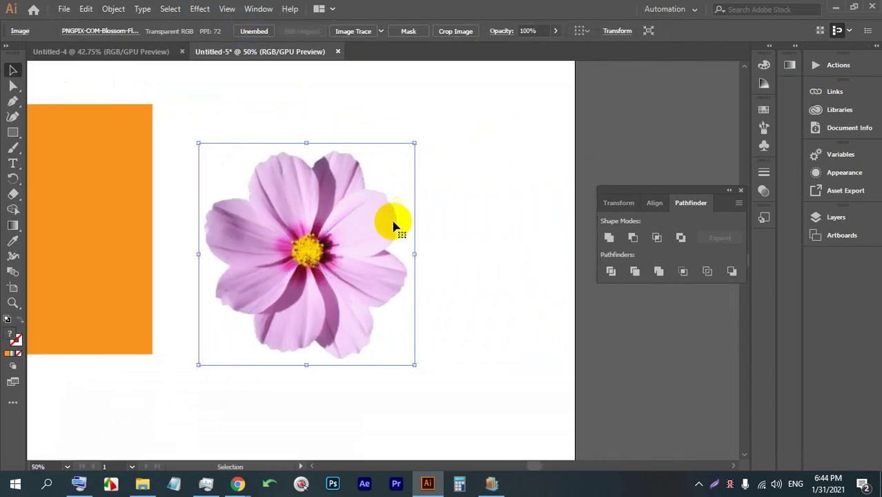
Step: Start a Stylize Drop Shadow effect on the flower with the preview on and set its blur to 12 px
{"action": "left_click", "coordinate": [199, 9]}
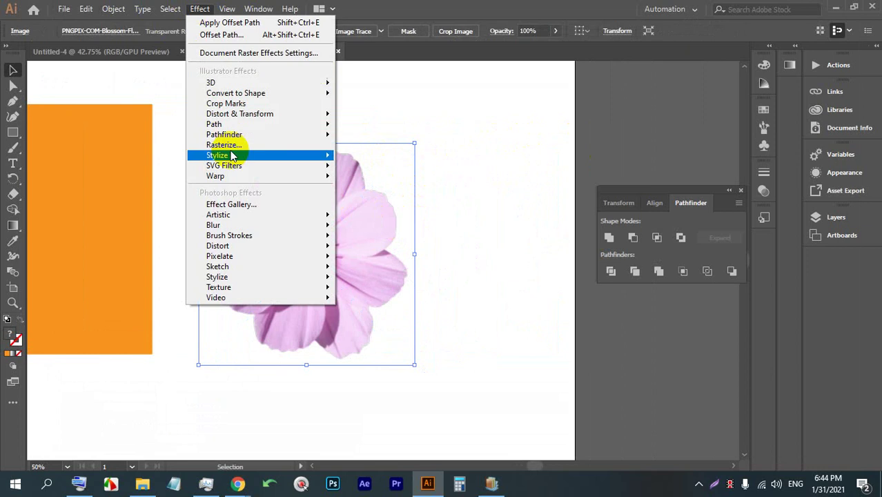
{"action": "mouse_move", "coordinate": [263, 159]}
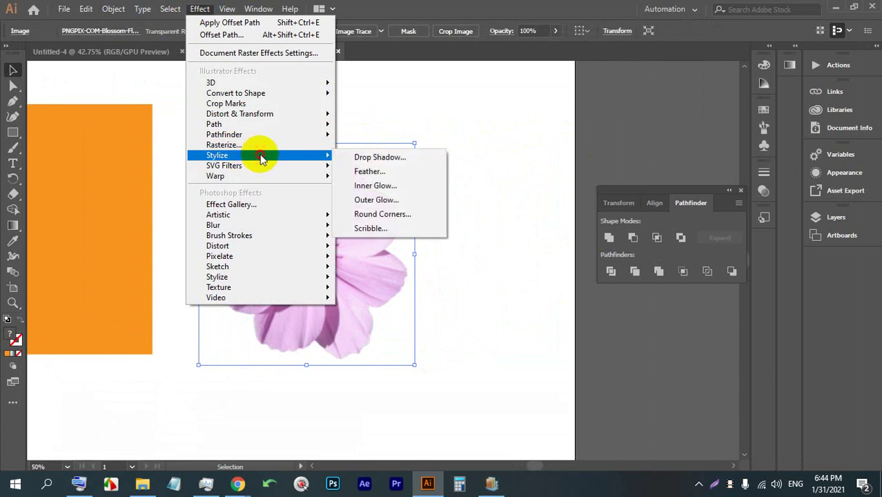
{"action": "left_click", "coordinate": [376, 157]}
{"action": "left_click", "coordinate": [569, 248]}
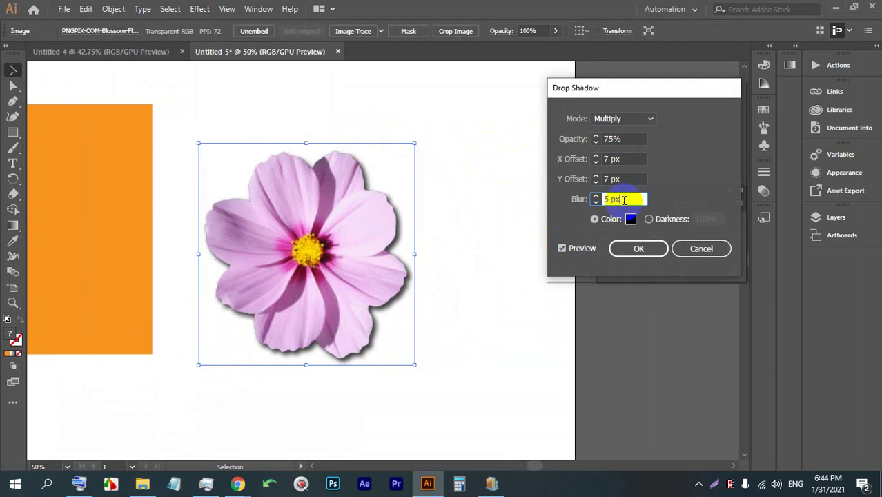
{"action": "scroll", "coordinate": [626, 197], "scroll_direction": "up", "scroll_amount": 11}
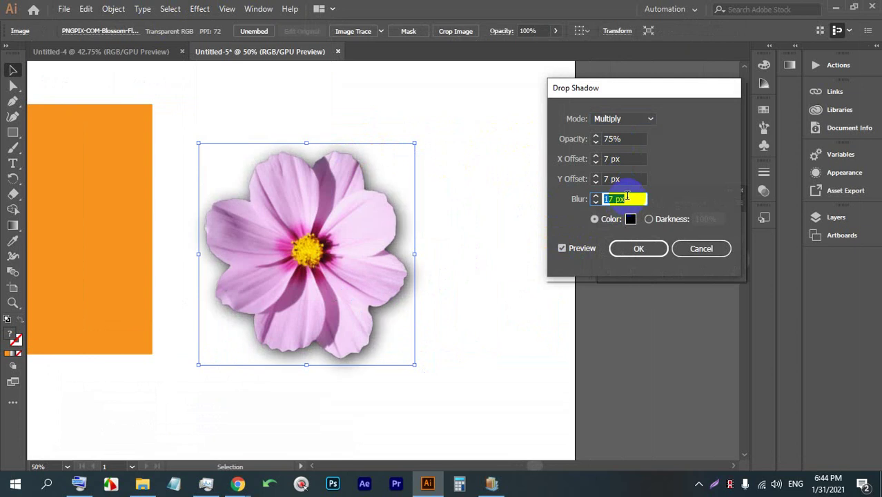
{"action": "scroll", "coordinate": [627, 197], "scroll_direction": "down", "scroll_amount": 4}
Step: Set the drop shadow's opacity to 100%, apply it to the flower, and deselect the image
{"action": "left_click", "coordinate": [625, 137]}
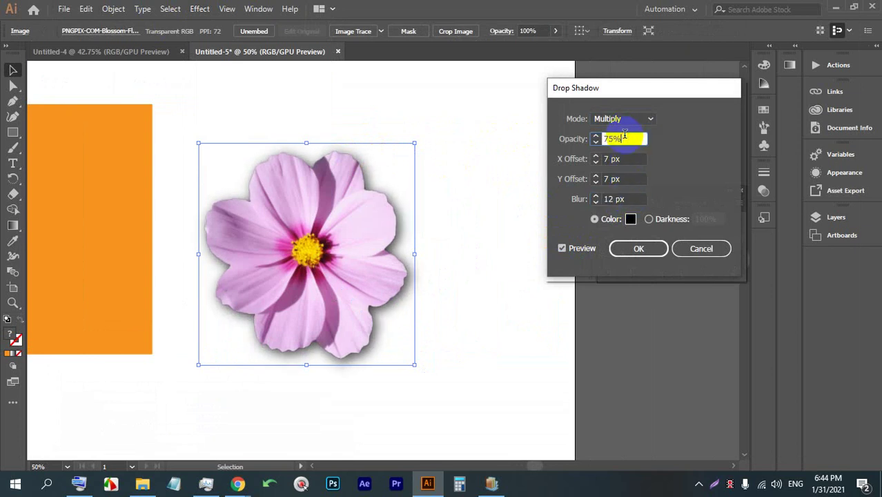
{"action": "scroll", "coordinate": [624, 135], "scroll_direction": "up", "scroll_amount": 11}
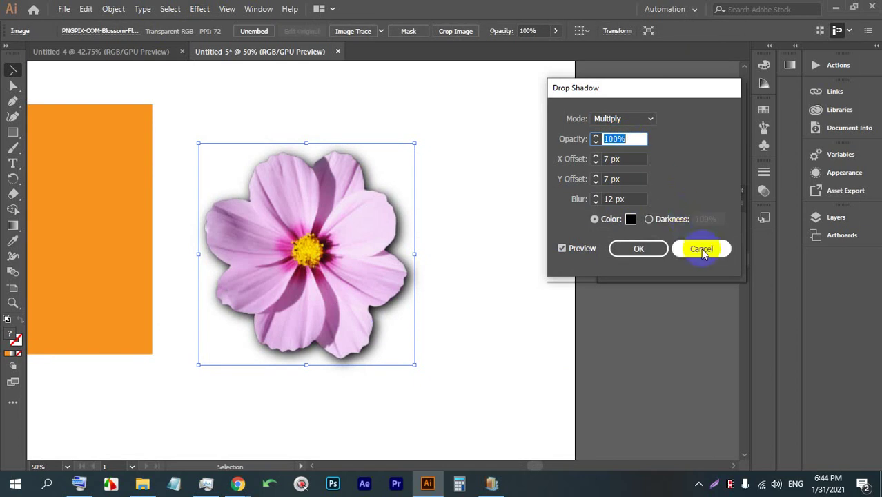
{"action": "left_click", "coordinate": [638, 248]}
{"action": "left_click", "coordinate": [516, 228]}
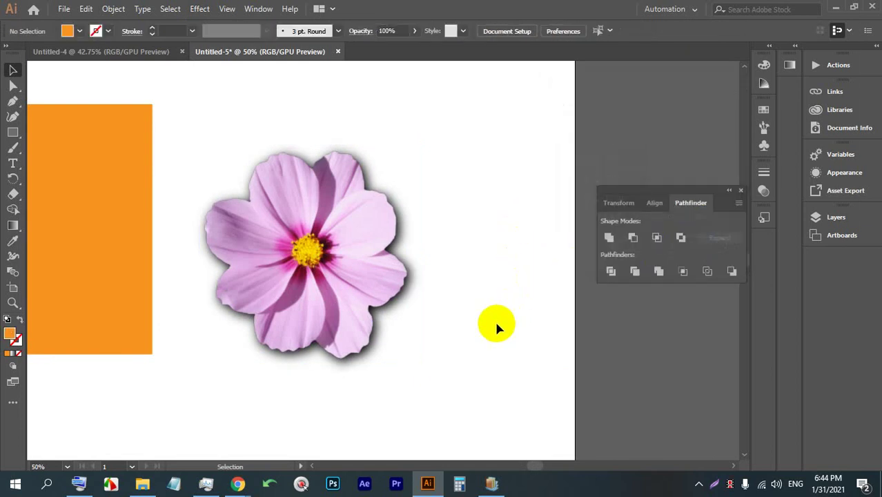
Step: Move the shadowed flower slightly up and right on the artboard in two small moves
{"action": "left_click_drag", "start_coordinate": [355, 309], "coordinate": [365, 291]}
{"action": "left_click", "coordinate": [479, 235]}
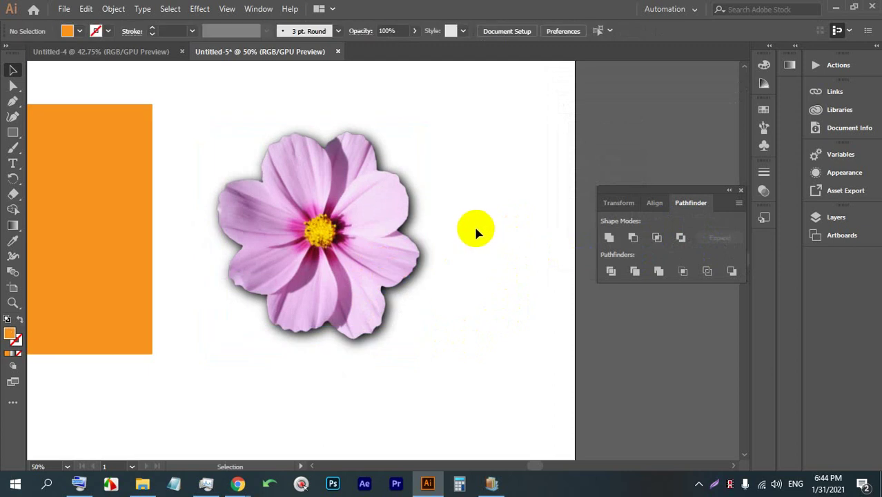
{"action": "left_click_drag", "start_coordinate": [365, 251], "coordinate": [370, 236]}
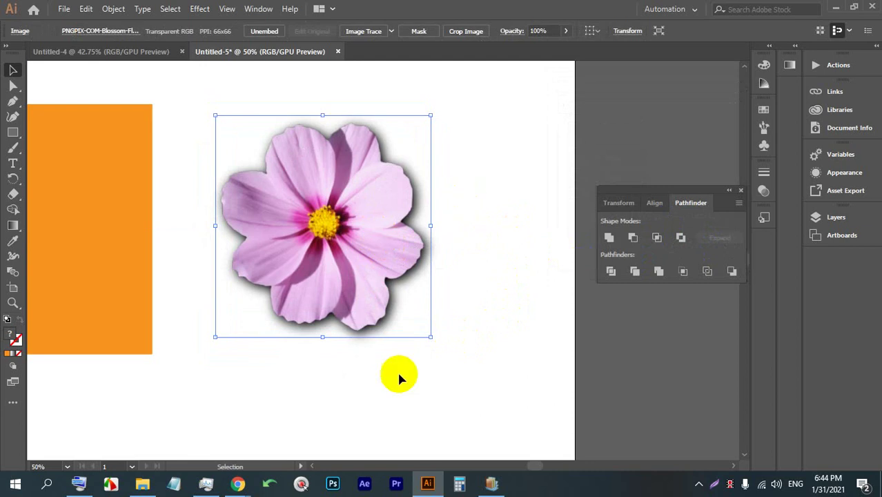
{"action": "mouse_move", "coordinate": [238, 485]}
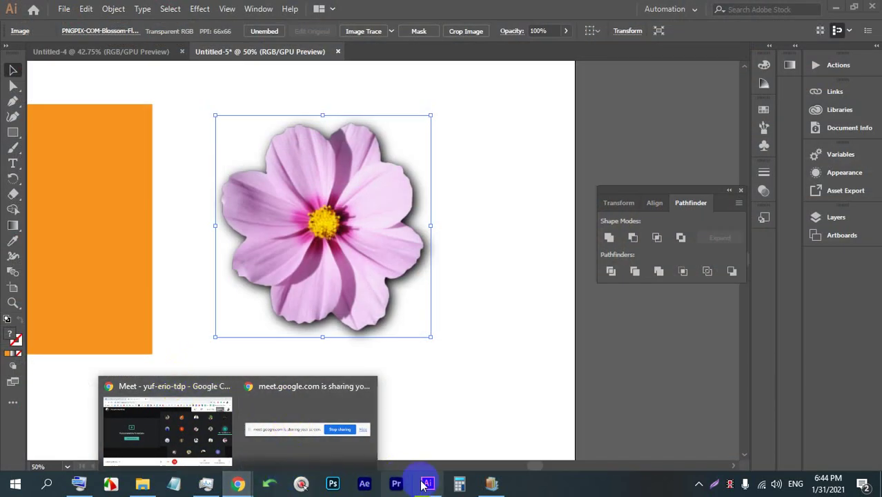
{"action": "left_click", "coordinate": [63, 9]}
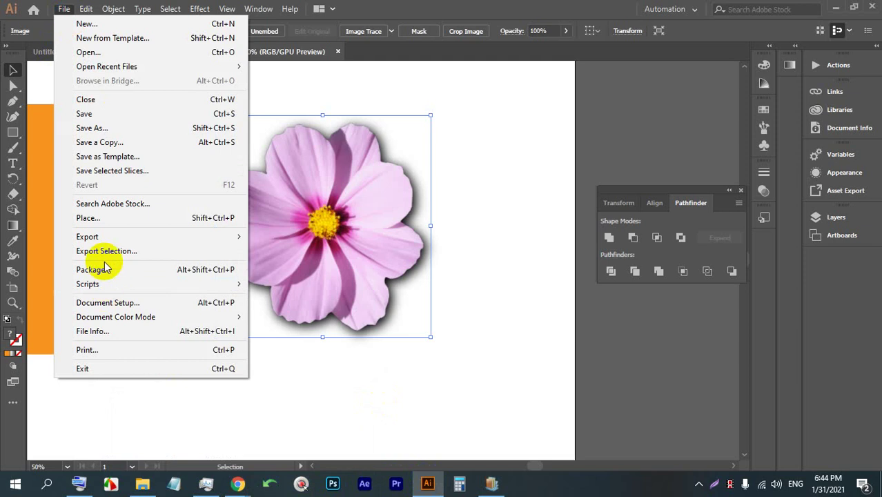
{"action": "left_click", "coordinate": [104, 218]}
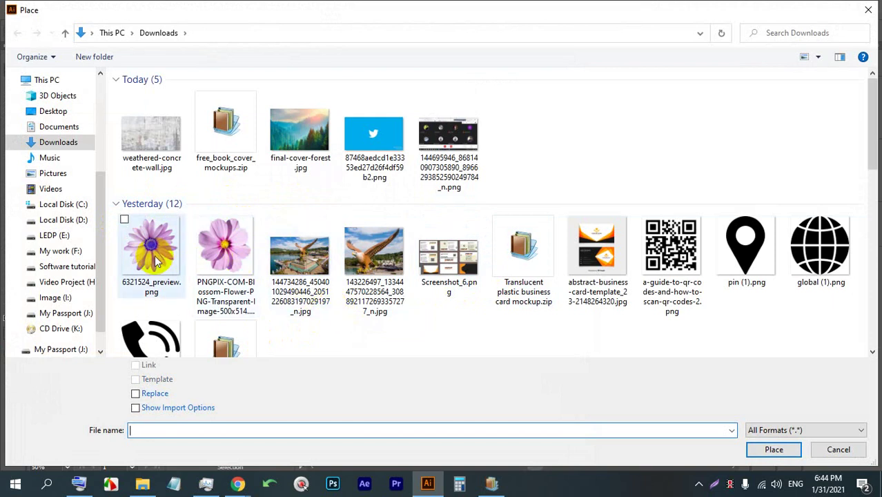
{"action": "left_click", "coordinate": [220, 249]}
{"action": "left_click", "coordinate": [774, 449]}
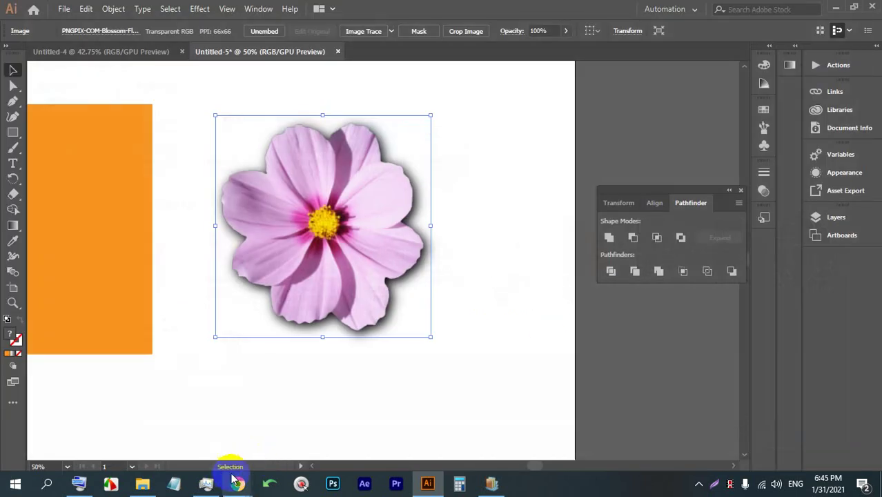
Step: Look through the posts in the CWBD LEDP GD-D61(Evening) Facebook group in Chrome and open the 3D Revolve Effect picture
{"action": "mouse_move", "coordinate": [237, 483]}
{"action": "left_click", "coordinate": [164, 419]}
{"action": "left_click", "coordinate": [88, 14]}
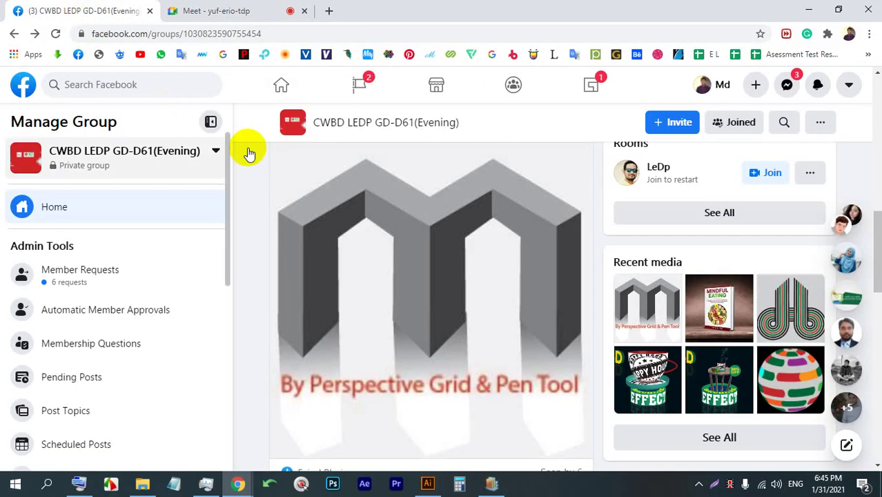
{"action": "scroll", "coordinate": [437, 319], "scroll_direction": "down", "scroll_amount": 3}
{"action": "scroll", "coordinate": [528, 289], "scroll_direction": "up", "scroll_amount": 3}
{"action": "scroll", "coordinate": [453, 346], "scroll_direction": "down", "scroll_amount": 2}
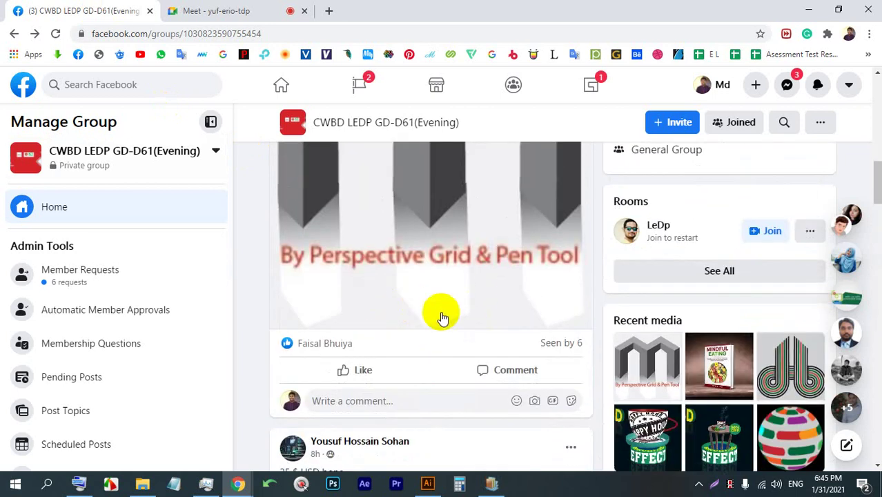
{"action": "scroll", "coordinate": [442, 318], "scroll_direction": "down", "scroll_amount": 5}
{"action": "scroll", "coordinate": [436, 281], "scroll_direction": "up", "scroll_amount": 10}
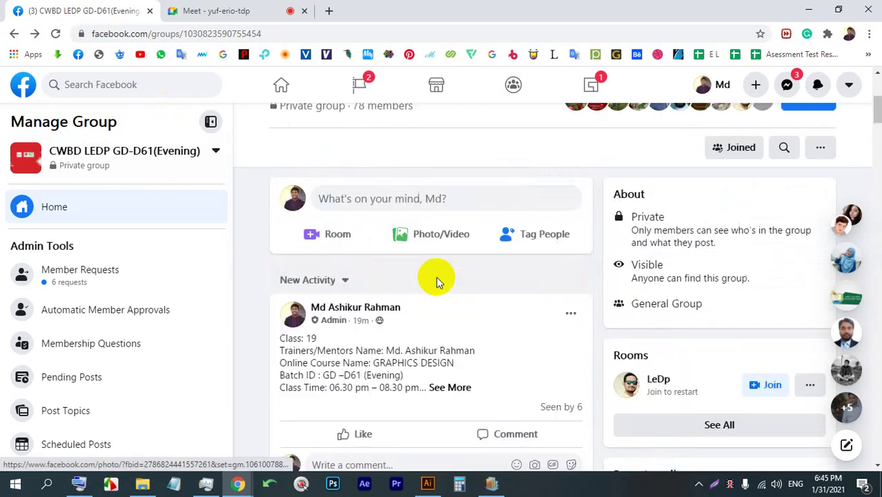
{"action": "scroll", "coordinate": [435, 276], "scroll_direction": "up", "scroll_amount": 4}
{"action": "scroll", "coordinate": [449, 272], "scroll_direction": "down", "scroll_amount": 10}
{"action": "scroll", "coordinate": [448, 272], "scroll_direction": "down", "scroll_amount": 7}
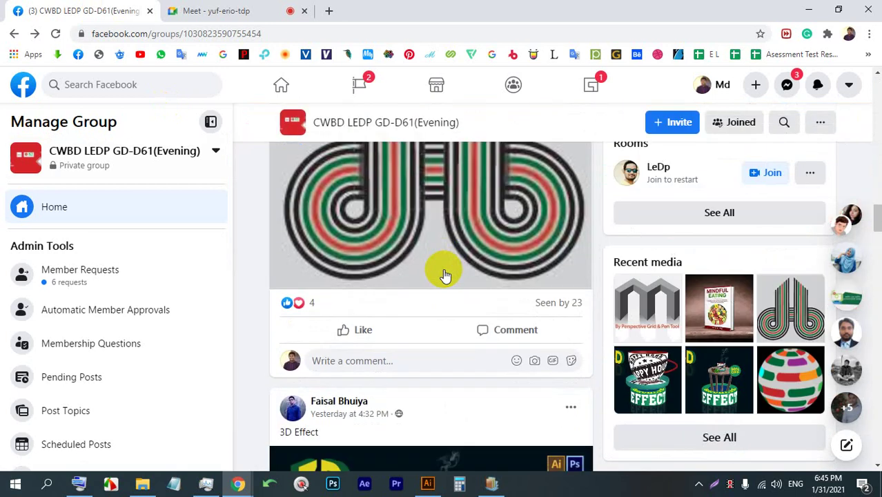
{"action": "scroll", "coordinate": [445, 274], "scroll_direction": "down", "scroll_amount": 5}
{"action": "scroll", "coordinate": [331, 180], "scroll_direction": "up", "scroll_amount": 1}
{"action": "scroll", "coordinate": [331, 180], "scroll_direction": "down", "scroll_amount": 1}
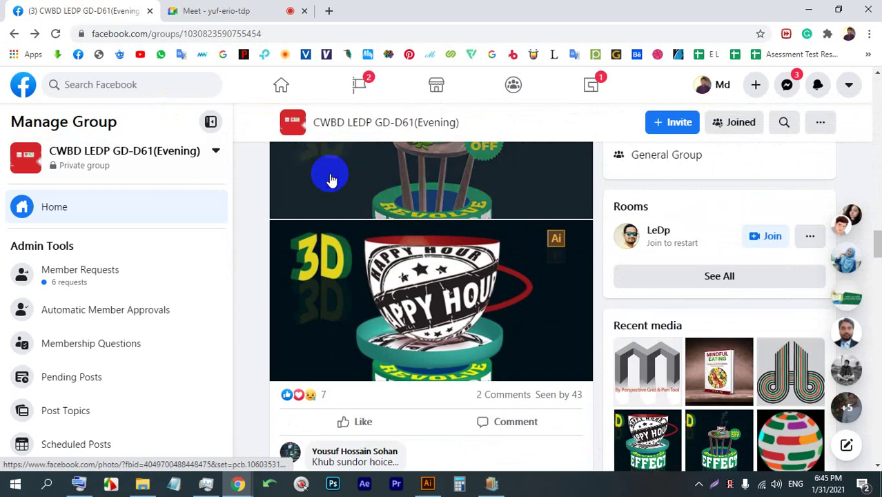
{"action": "left_click", "coordinate": [332, 180]}
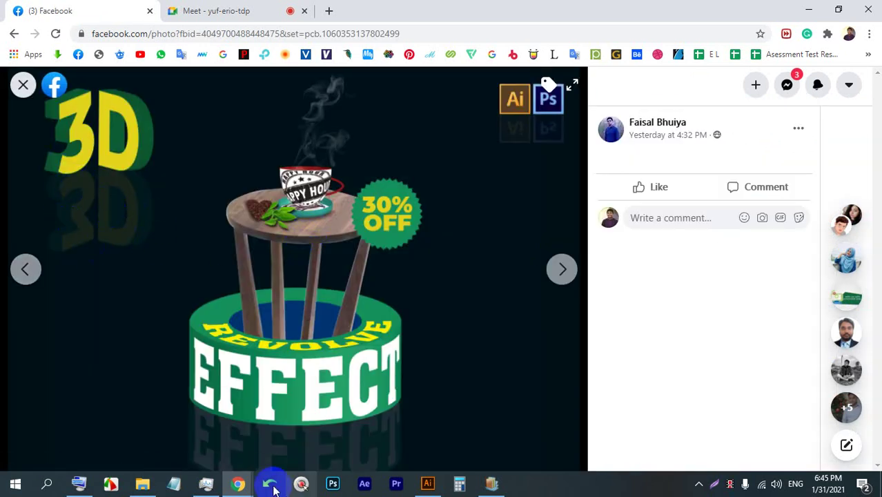
Step: Return to Illustrator and undo the flower image's moves and its drop shadow
{"action": "left_click", "coordinate": [429, 484]}
{"action": "left_click", "coordinate": [442, 350]}
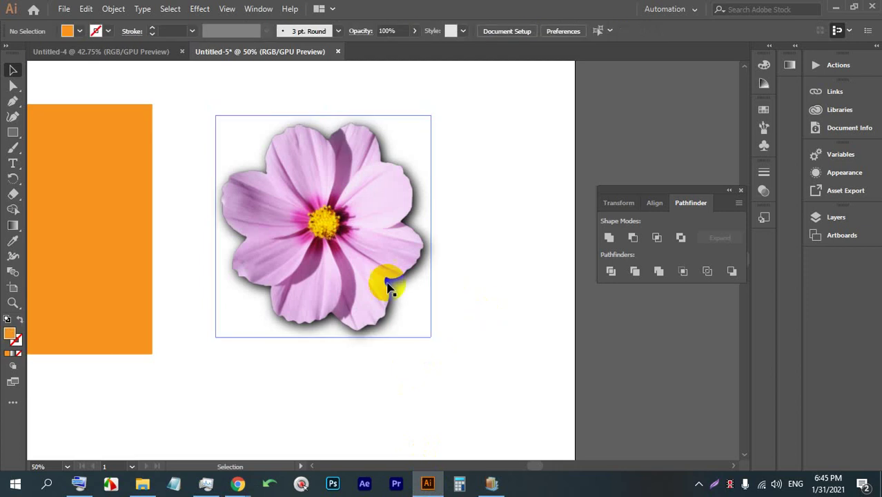
{"action": "left_click", "coordinate": [365, 292]}
{"action": "key", "text": "shift+Left"}
{"action": "key", "text": "shift+Left"}
{"action": "key", "text": "shift+Left"}
{"action": "key", "text": "shift+Left"}
{"action": "key", "text": "shift+Left"}
{"action": "key", "text": "shift+Down"}
{"action": "key", "text": "shift+Down"}
{"action": "key", "text": "shift+Down"}
{"action": "key", "text": "shift+Down"}
{"action": "key", "text": "shift+Down"}
{"action": "key", "text": "shift+Down"}
{"action": "key", "text": "shift+Down"}
{"action": "key", "text": "shift+Down"}
{"action": "key", "text": "ctrl+z"}
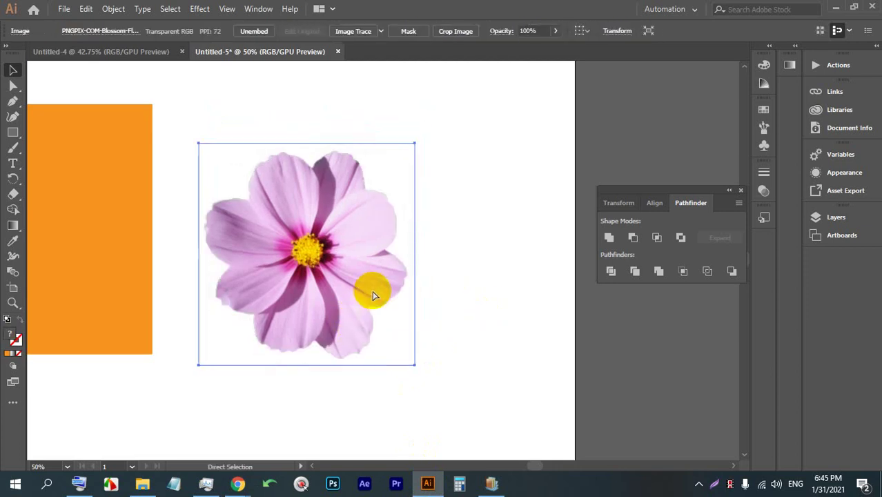
Step: Move the flower image up and to the right on the artboard and deselect it
{"action": "left_click_drag", "start_coordinate": [286, 284], "coordinate": [339, 211]}
{"action": "left_click", "coordinate": [469, 215]}
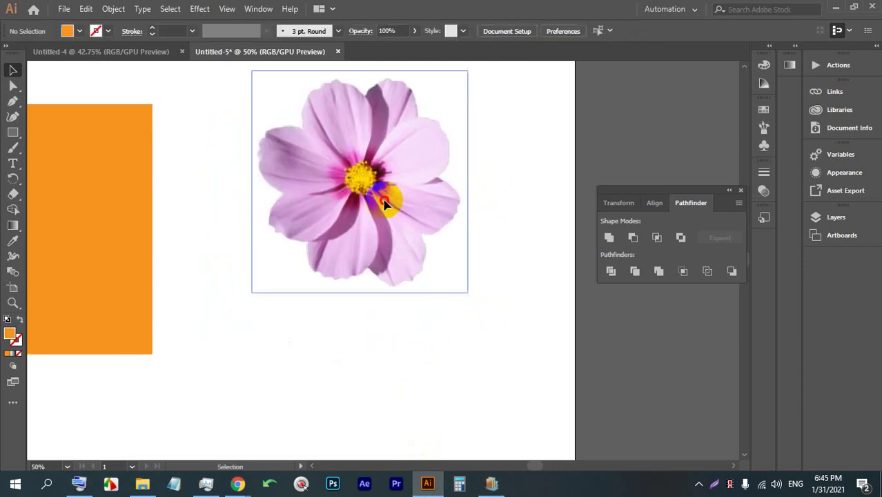
{"action": "left_click", "coordinate": [386, 204]}
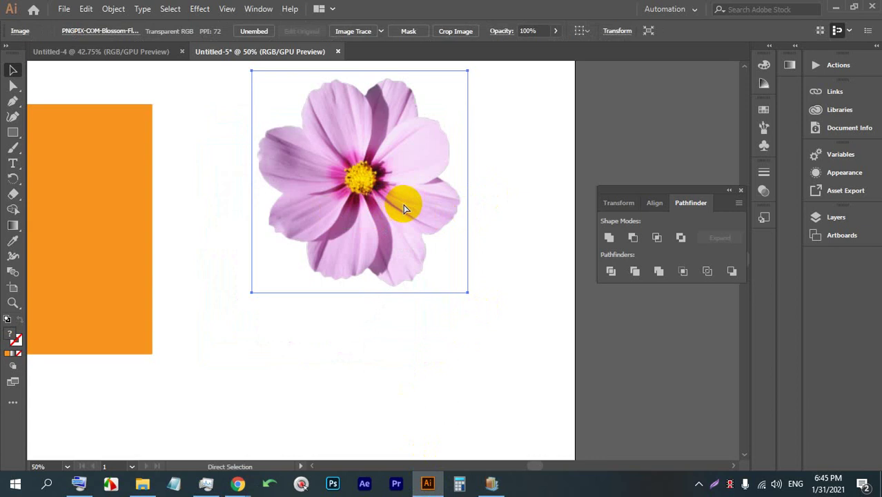
{"action": "left_click", "coordinate": [502, 195]}
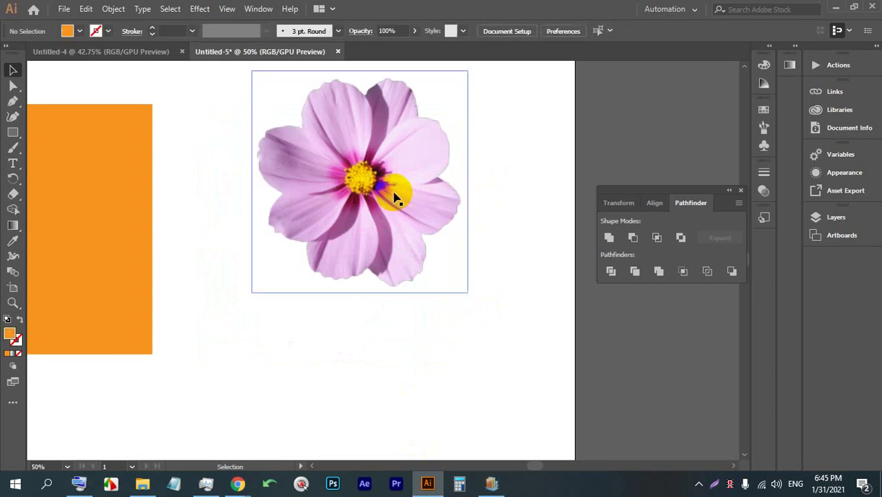
Step: Duplicate the flower image directly below the original and delete the copy
{"action": "left_click_drag", "start_coordinate": [394, 198], "coordinate": [374, 382]}
{"action": "scroll", "coordinate": [366, 345], "scroll_direction": "down", "scroll_amount": 3}
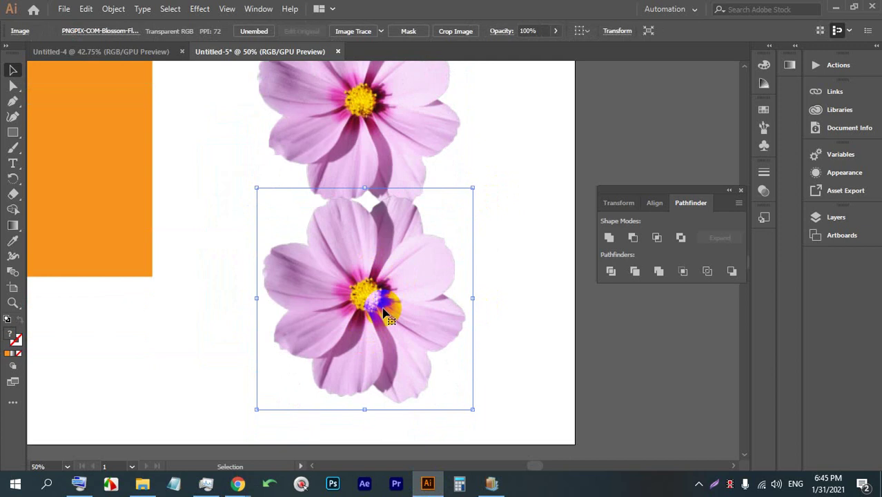
{"action": "scroll", "coordinate": [386, 304], "scroll_direction": "up", "scroll_amount": 2}
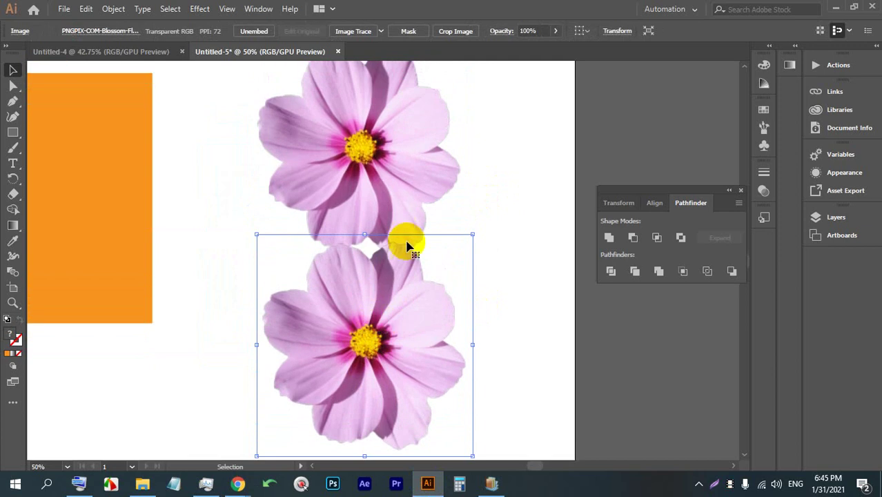
{"action": "right_click", "coordinate": [387, 307]}
{"action": "left_click", "coordinate": [520, 363]}
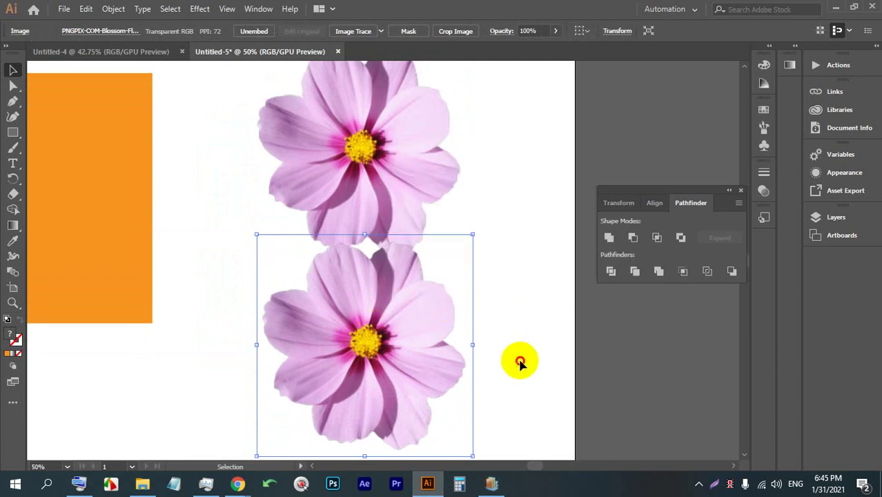
{"action": "key", "text": "Delete"}
Step: Move the flower beside the orange rectangle and place the PNGPIX standing woman image from the LEDP (E:) > LEDP > Image folder on its right
{"action": "left_click", "coordinate": [363, 190]}
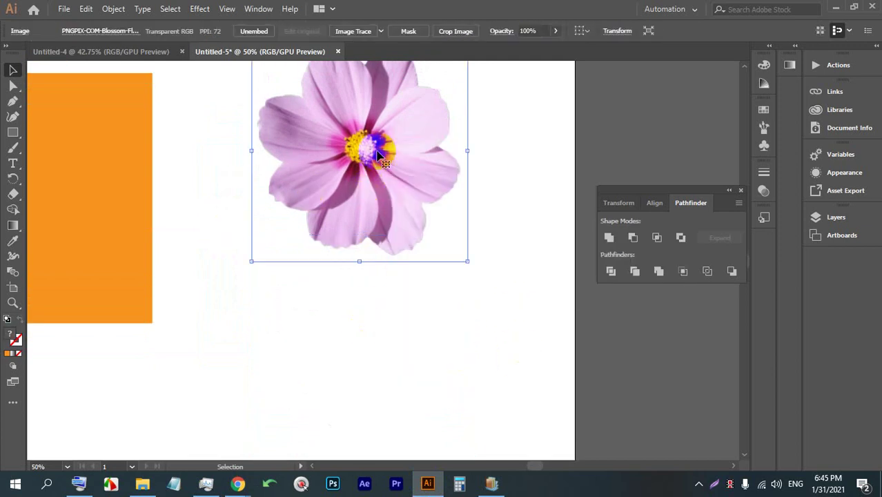
{"action": "left_click_drag", "start_coordinate": [379, 157], "coordinate": [272, 174]}
{"action": "left_click", "coordinate": [64, 9]}
{"action": "left_click", "coordinate": [106, 221]}
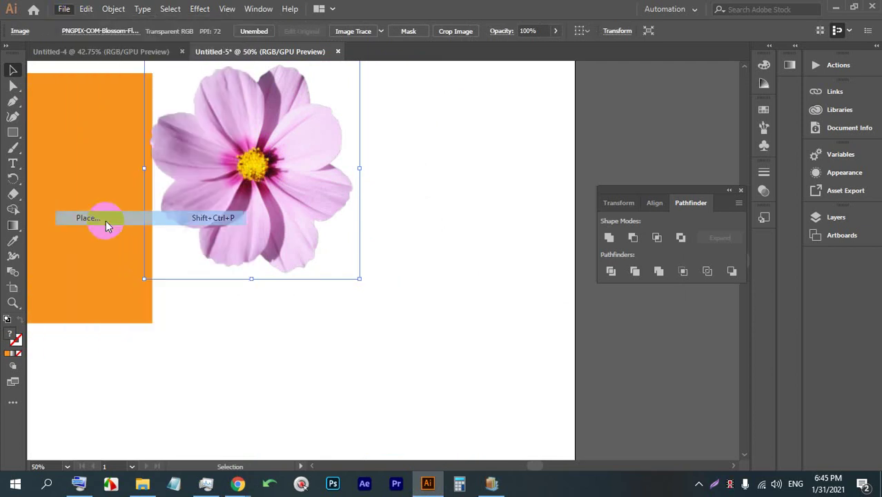
{"action": "scroll", "coordinate": [321, 269], "scroll_direction": "down", "scroll_amount": 10}
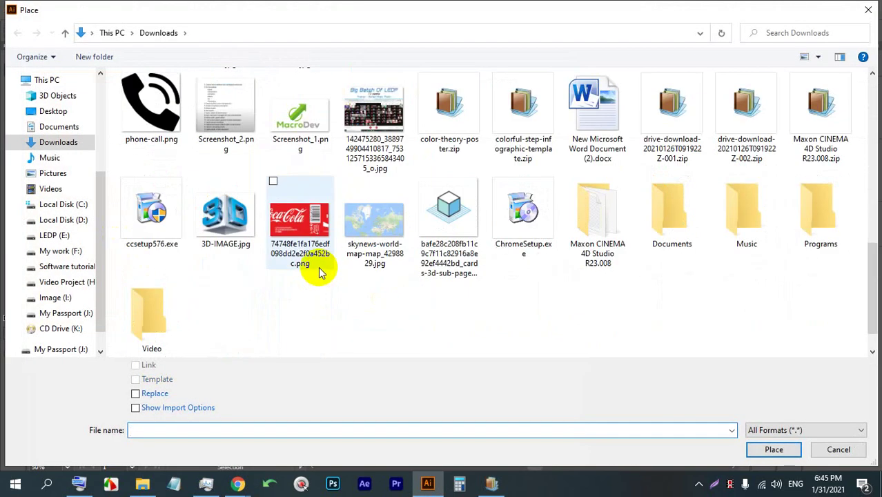
{"action": "left_click", "coordinate": [55, 235]}
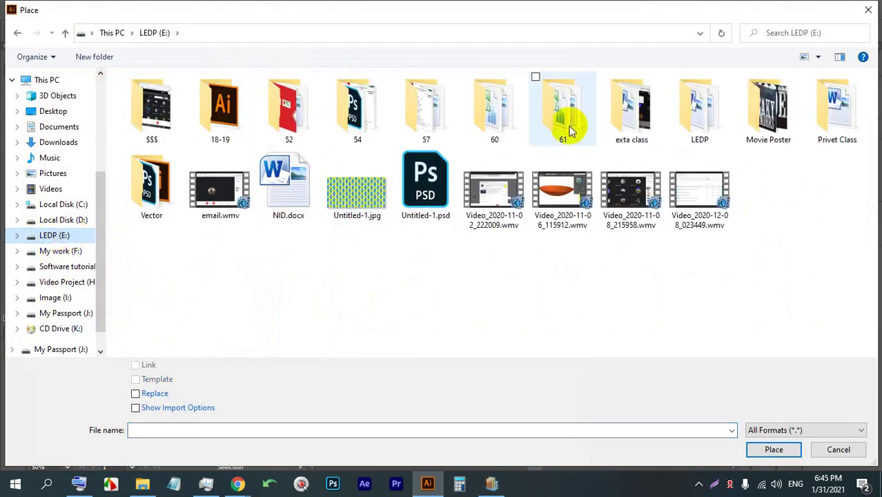
{"action": "double_click", "coordinate": [673, 115]}
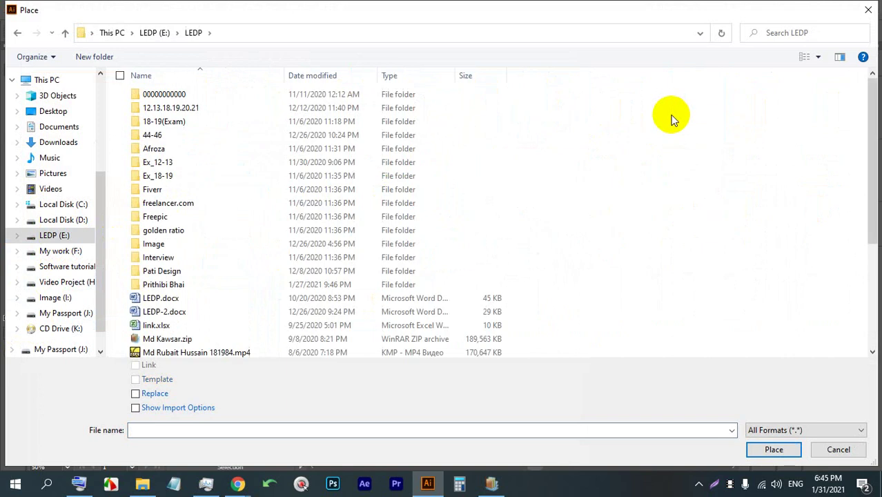
{"action": "left_click", "coordinate": [178, 243]}
{"action": "double_click", "coordinate": [180, 247]}
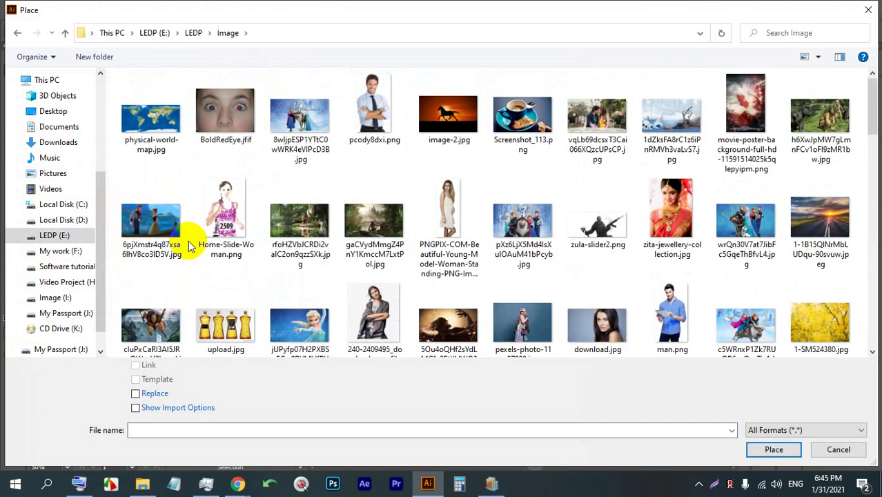
{"action": "left_click", "coordinate": [460, 193]}
{"action": "double_click", "coordinate": [459, 193]}
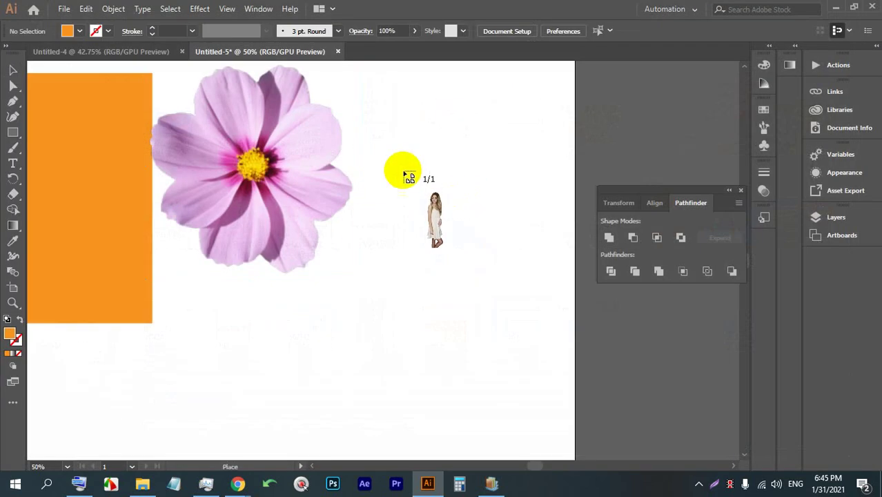
{"action": "left_click", "coordinate": [422, 116]}
Step: Scale the woman image down to less than half its placed size beside the flower and embed it
{"action": "scroll", "coordinate": [387, 124], "scroll_direction": "down", "scroll_amount": 3}
{"action": "scroll", "coordinate": [415, 129], "scroll_direction": "up", "scroll_amount": 1}
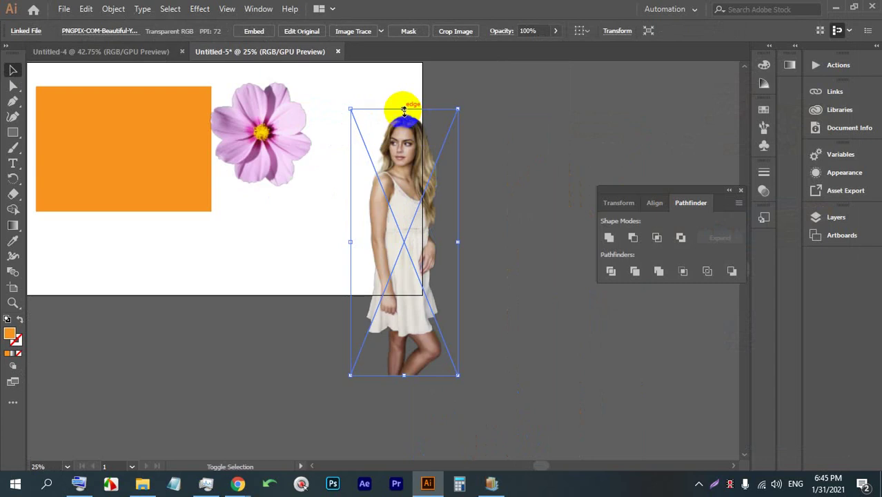
{"action": "left_click_drag", "start_coordinate": [403, 109], "coordinate": [403, 240]}
{"action": "left_click_drag", "start_coordinate": [423, 296], "coordinate": [388, 170]}
{"action": "scroll", "coordinate": [383, 176], "scroll_direction": "up", "scroll_amount": 2}
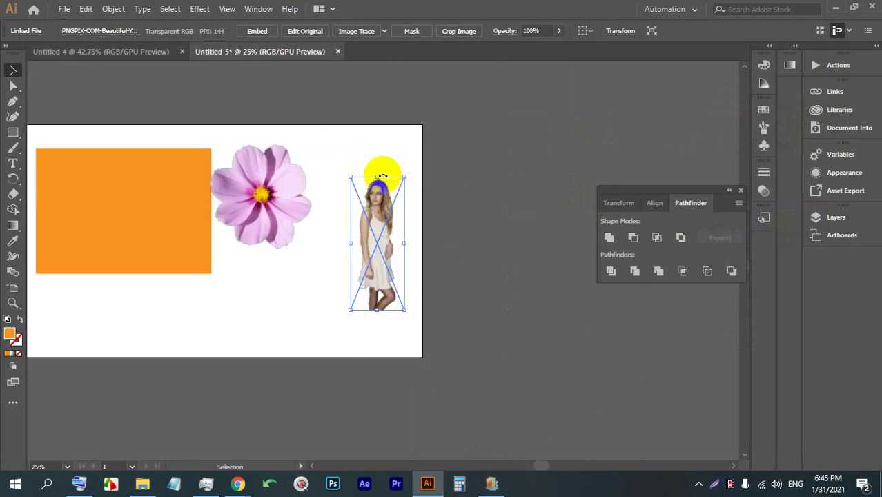
{"action": "scroll", "coordinate": [382, 177], "scroll_direction": "up", "scroll_amount": 1}
{"action": "left_click_drag", "start_coordinate": [374, 247], "coordinate": [350, 197]}
{"action": "scroll", "coordinate": [365, 200], "scroll_direction": "up", "scroll_amount": 1}
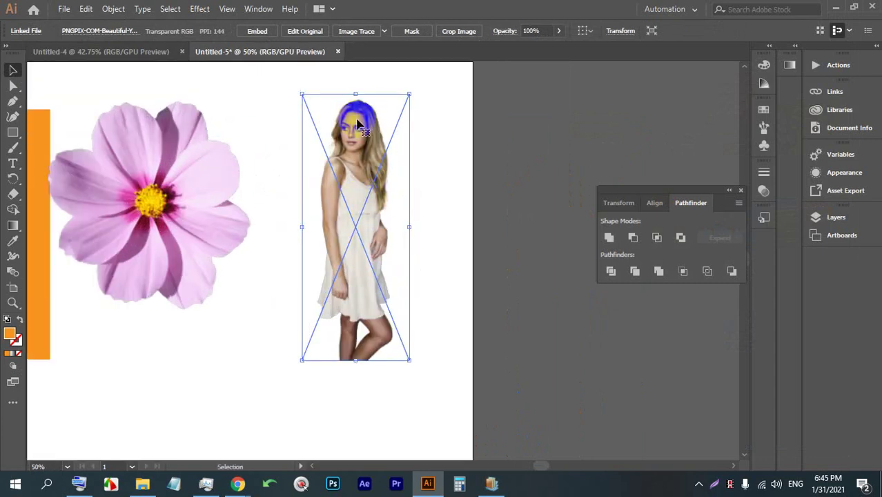
{"action": "left_click_drag", "start_coordinate": [357, 95], "coordinate": [299, 187]}
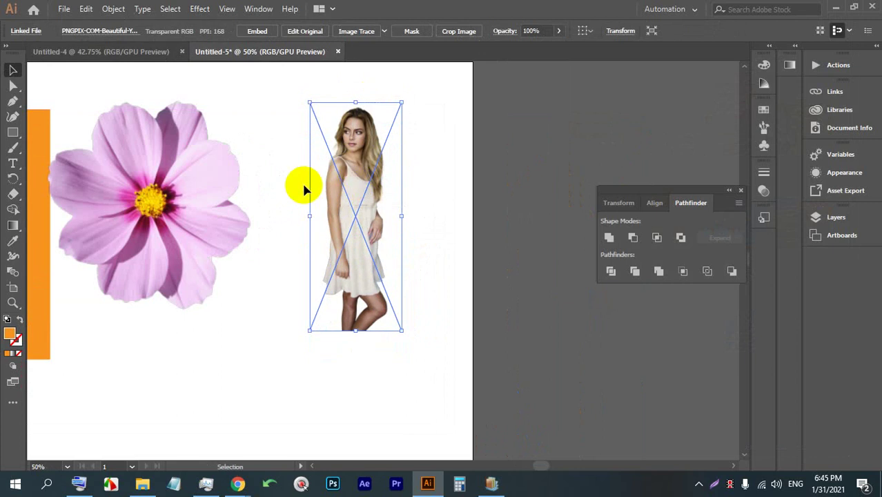
{"action": "left_click", "coordinate": [256, 32]}
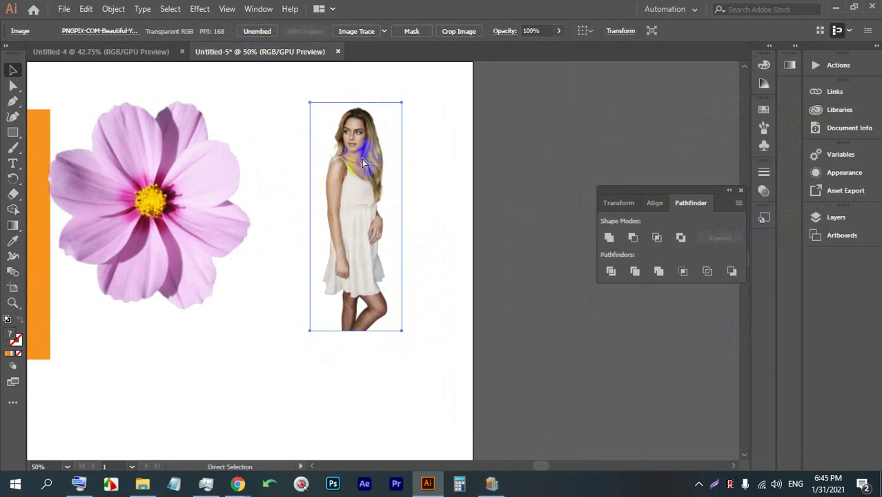
Step: Duplicate the woman image to its right and reflect the copy across the horizontal axis
{"action": "left_click_drag", "start_coordinate": [355, 188], "coordinate": [407, 193]}
{"action": "right_click", "coordinate": [407, 183]}
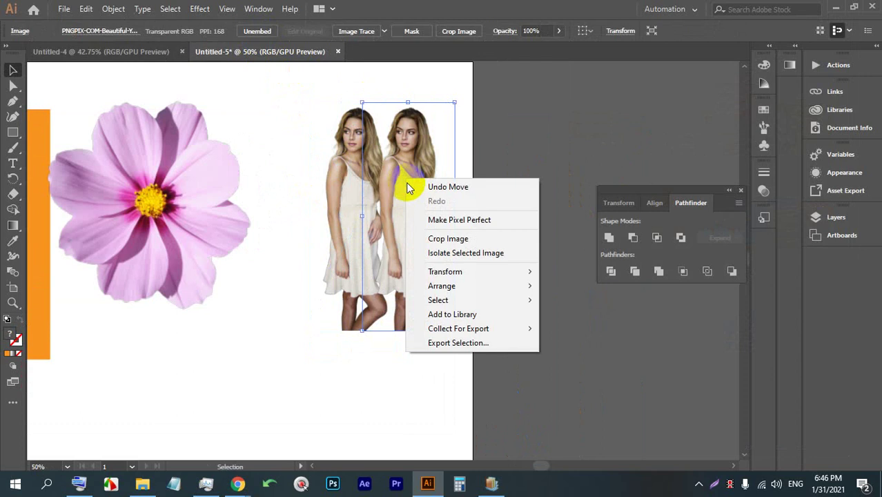
{"action": "mouse_move", "coordinate": [481, 293]}
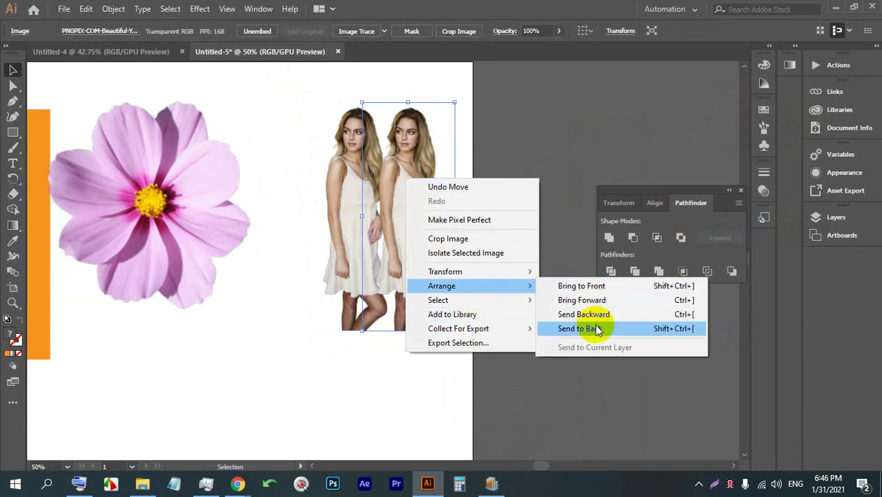
{"action": "mouse_move", "coordinate": [477, 271]}
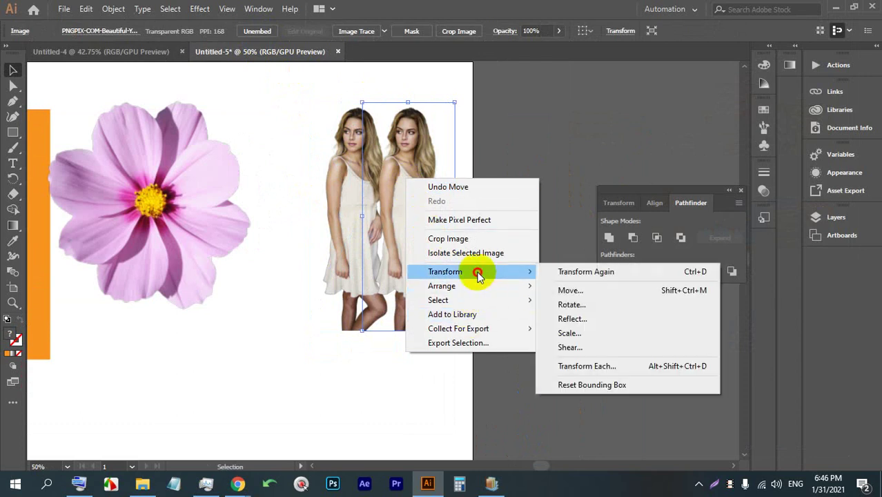
{"action": "left_click", "coordinate": [579, 319]}
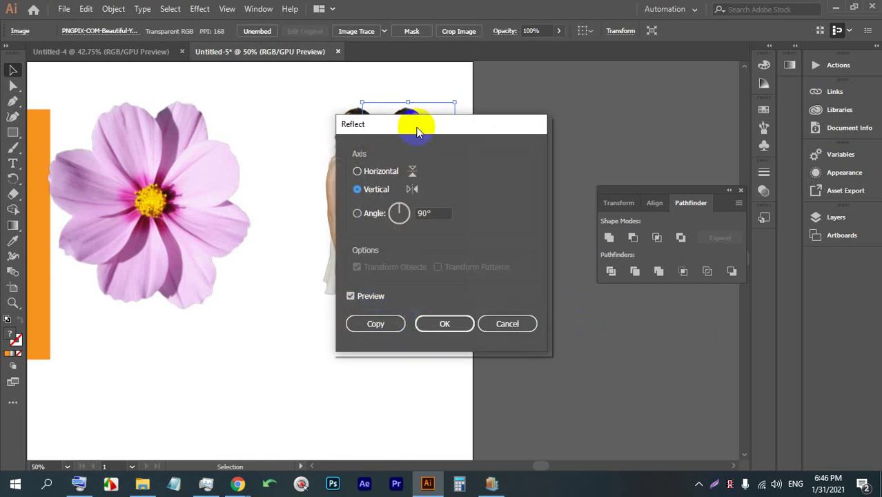
{"action": "left_click_drag", "start_coordinate": [417, 132], "coordinate": [595, 115]}
{"action": "left_click", "coordinate": [556, 158]}
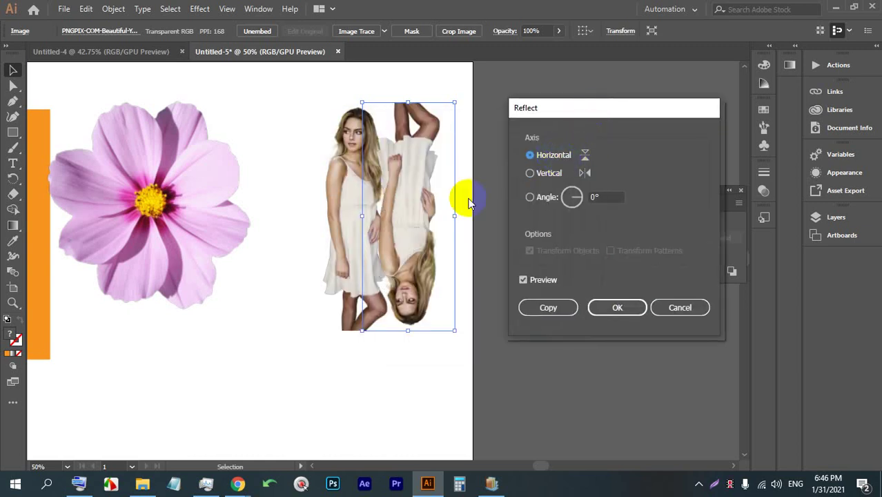
{"action": "left_click", "coordinate": [618, 308]}
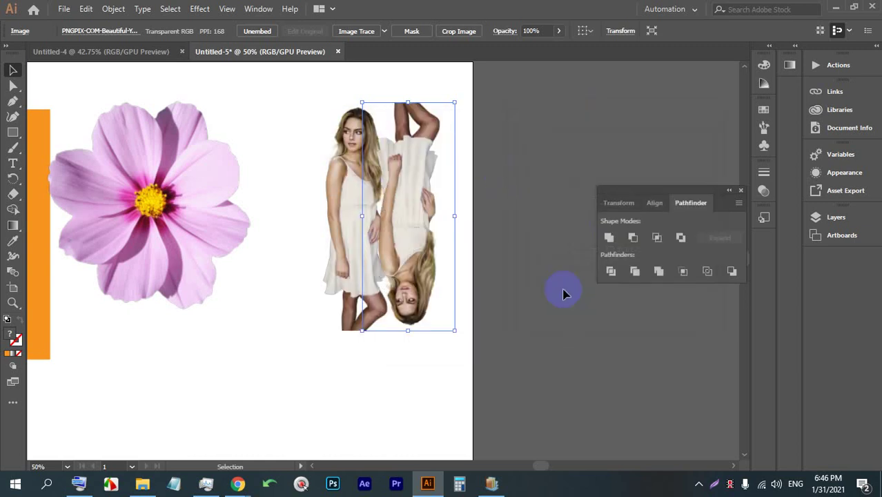
Step: Move the upside-down copy directly beneath the original woman so that their legs meet edge to edge
{"action": "left_click", "coordinate": [482, 276]}
{"action": "left_click_drag", "start_coordinate": [404, 172], "coordinate": [408, 321]}
{"action": "left_click", "coordinate": [356, 248]}
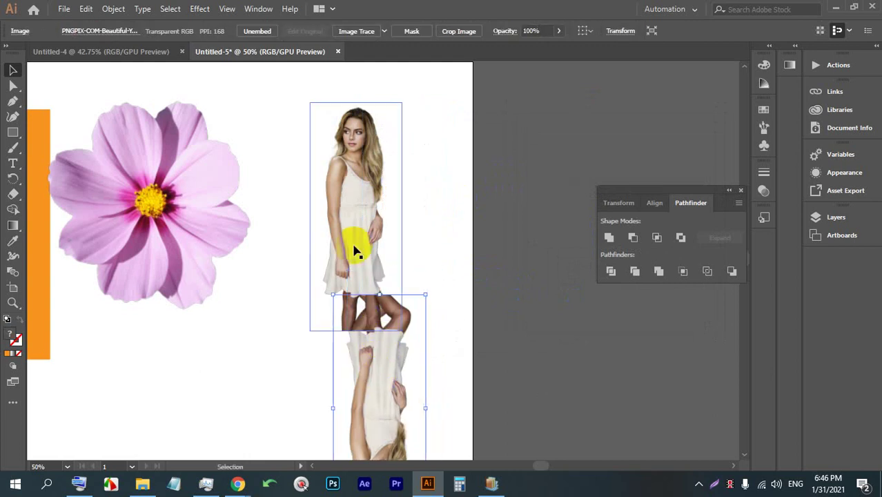
{"action": "scroll", "coordinate": [366, 246], "scroll_direction": "down", "scroll_amount": 3}
{"action": "left_click_drag", "start_coordinate": [374, 240], "coordinate": [361, 294]}
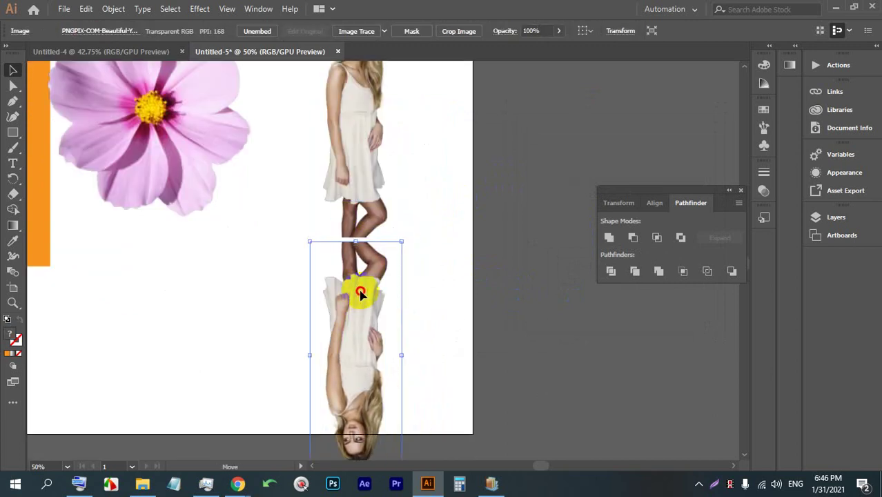
{"action": "key", "text": "shift+Up"}
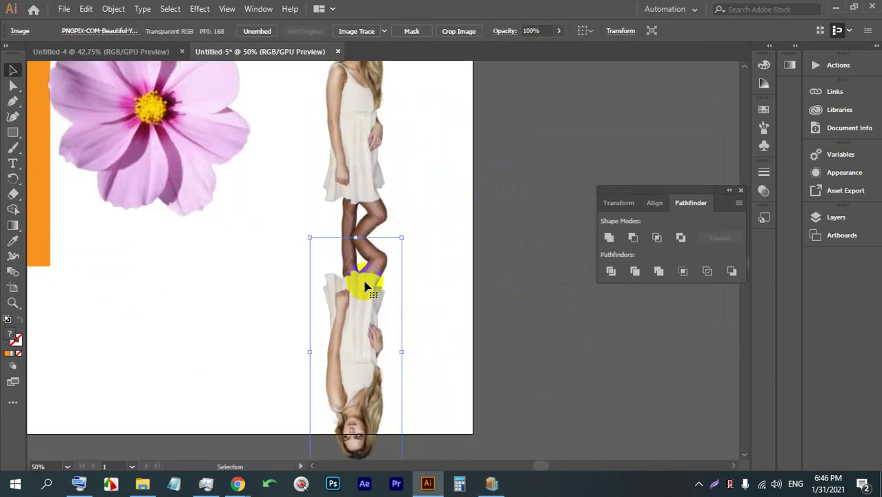
Step: Set the upside-down copy's opacity to 21% and deselect it
{"action": "left_click", "coordinate": [435, 280]}
{"action": "left_click", "coordinate": [347, 270]}
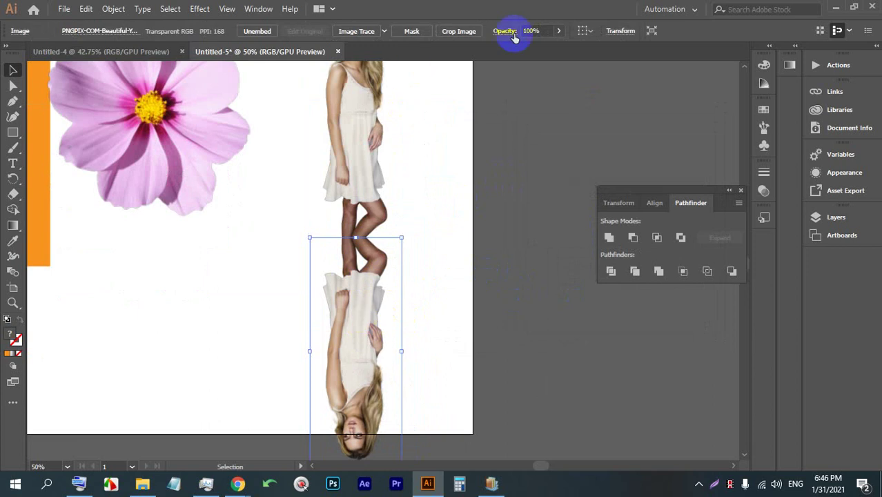
{"action": "left_click", "coordinate": [559, 31]}
{"action": "left_click_drag", "start_coordinate": [558, 47], "coordinate": [520, 52]}
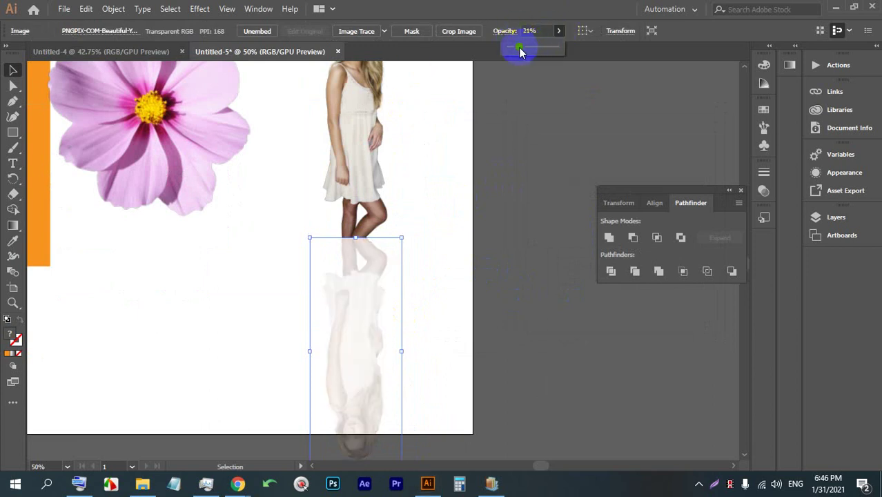
{"action": "left_click", "coordinate": [474, 238]}
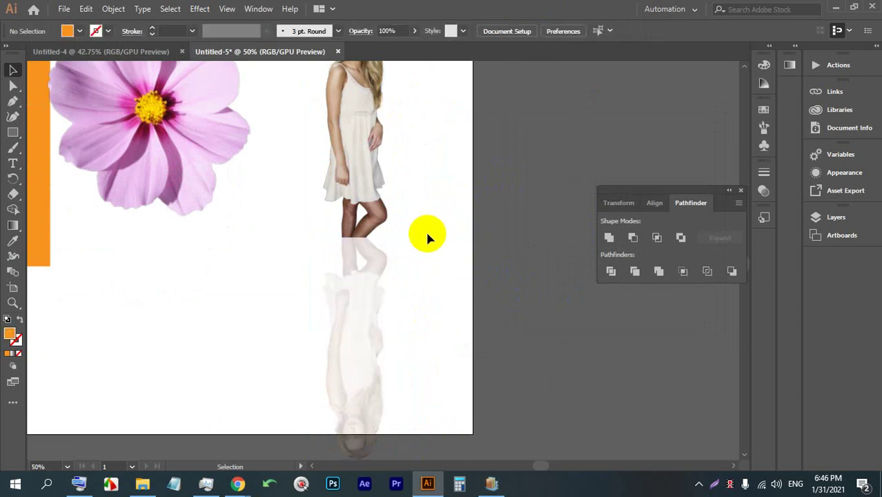
Step: Select the woman and her reflection together, scale both down proportionally to fit within the artboard, and deselect them
{"action": "scroll", "coordinate": [412, 209], "scroll_direction": "down", "scroll_amount": 2}
{"action": "left_click_drag", "start_coordinate": [464, 319], "coordinate": [388, 191]}
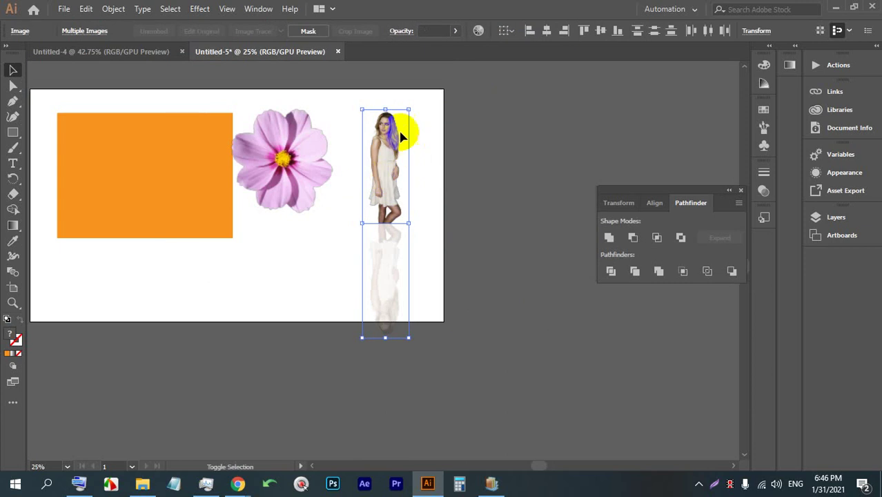
{"action": "left_click_drag", "start_coordinate": [385, 109], "coordinate": [387, 154]}
{"action": "scroll", "coordinate": [397, 149], "scroll_direction": "up", "scroll_amount": 1}
{"action": "left_click", "coordinate": [407, 183]}
{"action": "scroll", "coordinate": [387, 207], "scroll_direction": "up", "scroll_amount": 1}
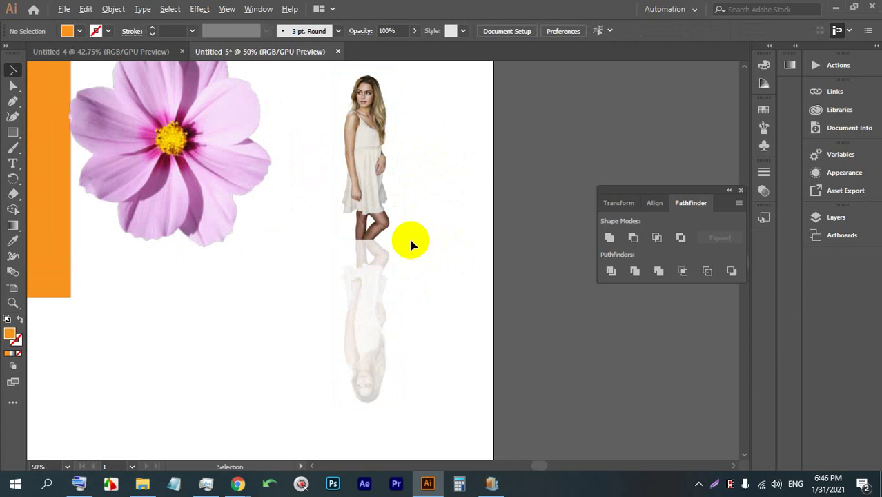
Step: Lower the opacity of the woman's reflection further and deselect it
{"action": "scroll", "coordinate": [410, 242], "scroll_direction": "up", "scroll_amount": 1}
{"action": "scroll", "coordinate": [442, 245], "scroll_direction": "down", "scroll_amount": 1}
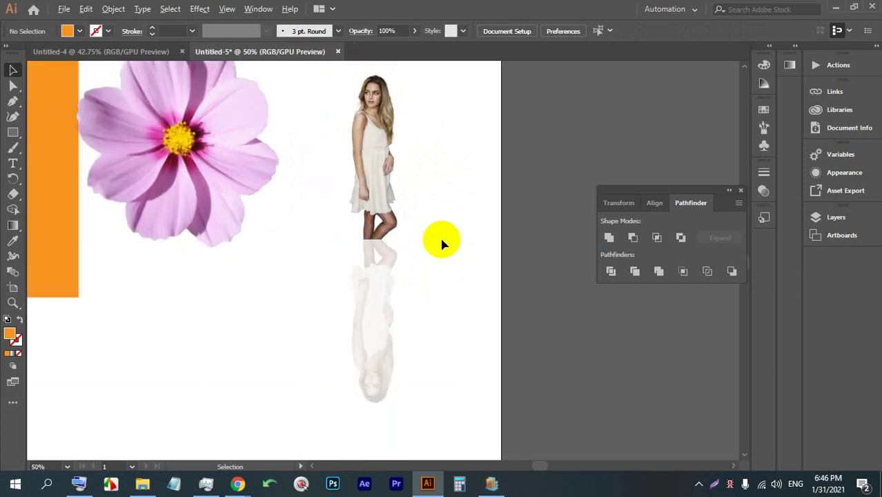
{"action": "left_click", "coordinate": [394, 276]}
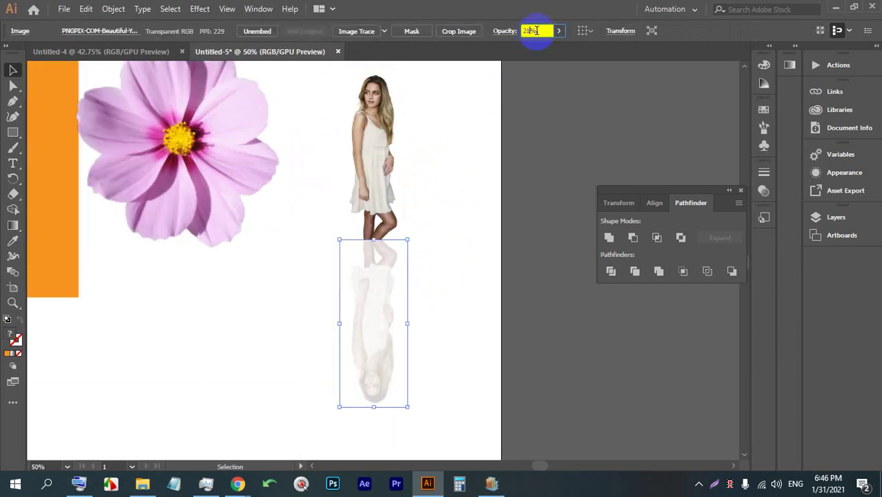
{"action": "left_click", "coordinate": [475, 198]}
{"action": "scroll", "coordinate": [410, 222], "scroll_direction": "up", "scroll_amount": 1}
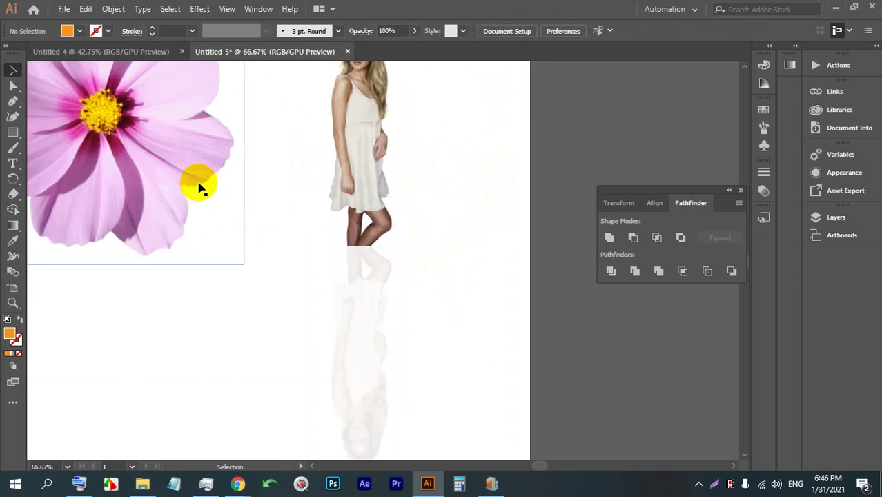
{"action": "left_click", "coordinate": [12, 133]}
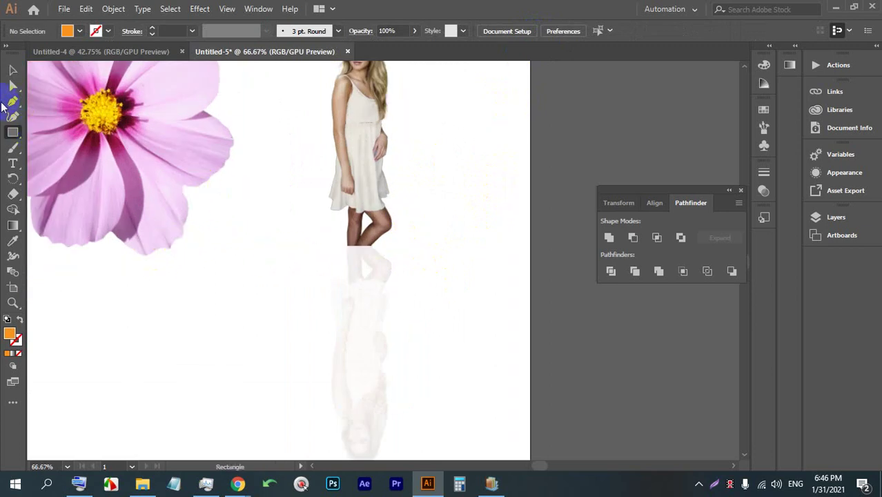
{"action": "left_click_drag", "start_coordinate": [89, 299], "coordinate": [134, 282]}
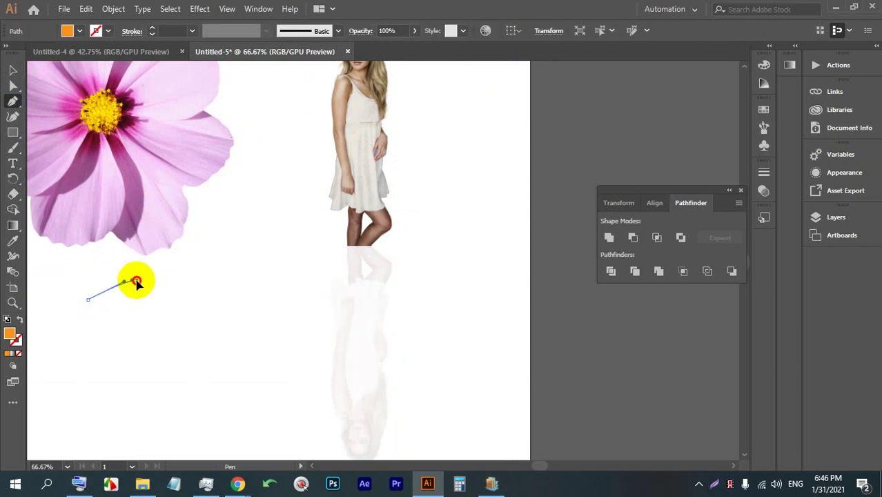
{"action": "mouse_move", "coordinate": [186, 272]}
{"action": "left_mouse_down"}
{"action": "mouse_move", "coordinate": [252, 263]}
{"action": "mouse_move", "coordinate": [131, 238]}
{"action": "mouse_move", "coordinate": [138, 233]}
{"action": "mouse_move", "coordinate": [128, 238]}
{"action": "left_mouse_up"}
{"action": "key", "text": "Delete"}
Step: Draw a wavy water line with the Pen tool, running from below the flower across the woman's legs
{"action": "left_click", "coordinate": [108, 237]}
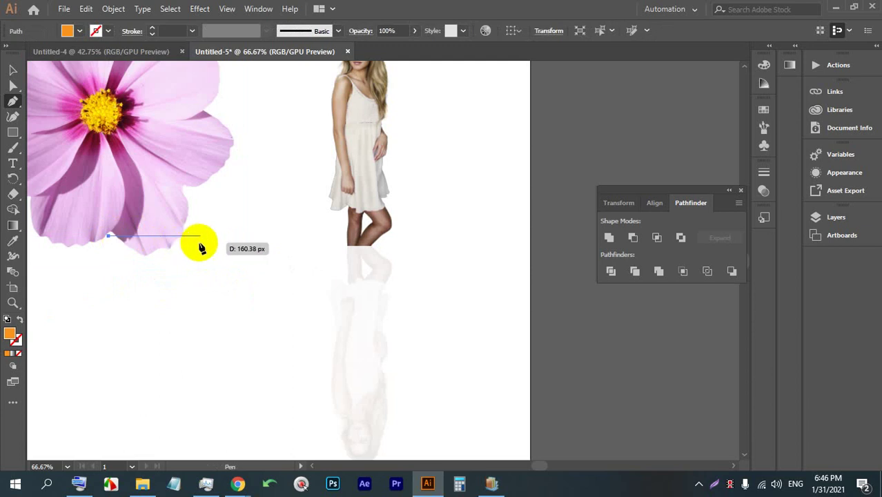
{"action": "left_click_drag", "start_coordinate": [203, 237], "coordinate": [249, 218]}
{"action": "left_click", "coordinate": [261, 217]}
{"action": "left_click", "coordinate": [291, 236]}
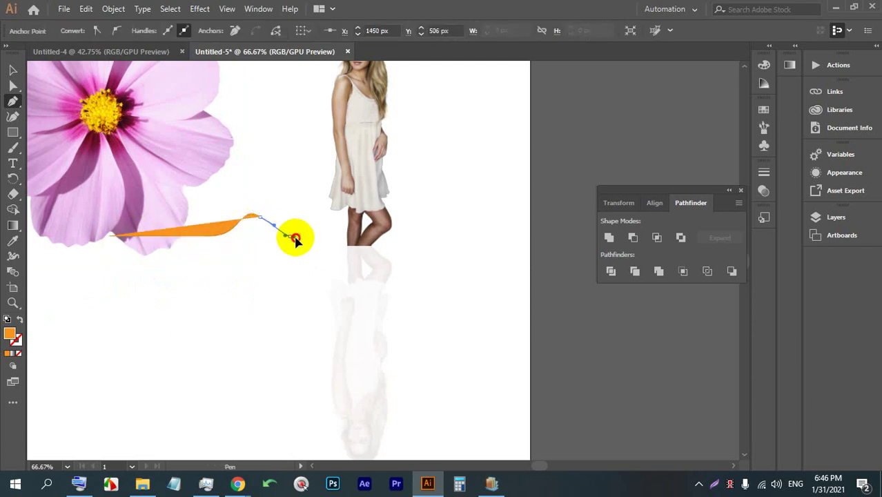
{"action": "left_click_drag", "start_coordinate": [340, 220], "coordinate": [383, 238]}
{"action": "left_click", "coordinate": [397, 240]}
{"action": "left_click", "coordinate": [437, 237]}
{"action": "left_click_drag", "start_coordinate": [447, 216], "coordinate": [473, 238]}
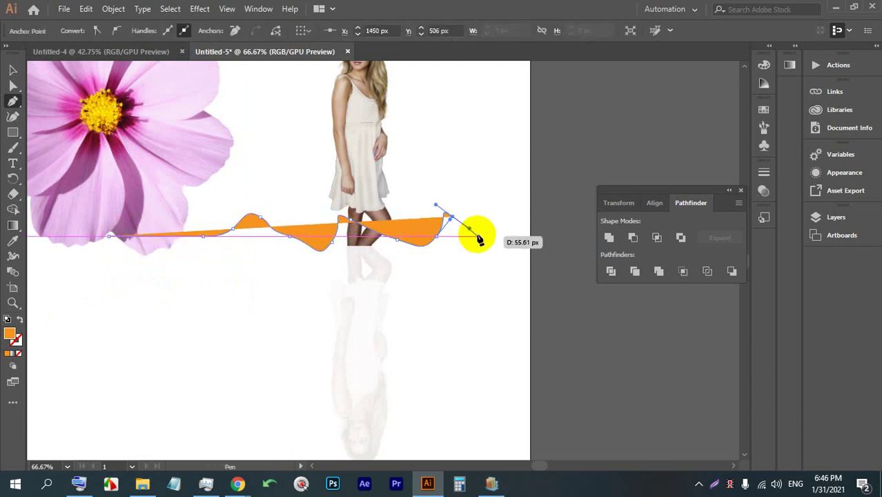
Step: Extend the wavy path past the artboard's right edge and down below the reflection, then close it at its starting point
{"action": "left_click", "coordinate": [487, 242]}
{"action": "left_click_drag", "start_coordinate": [577, 290], "coordinate": [590, 352]}
{"action": "left_click", "coordinate": [597, 390]}
{"action": "scroll", "coordinate": [580, 387], "scroll_direction": "down", "scroll_amount": 2}
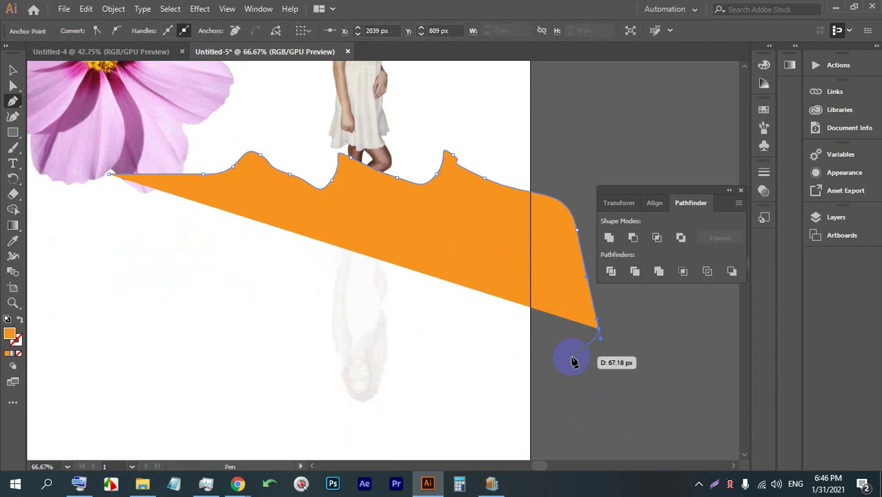
{"action": "left_click", "coordinate": [608, 447]}
{"action": "left_click", "coordinate": [99, 429]}
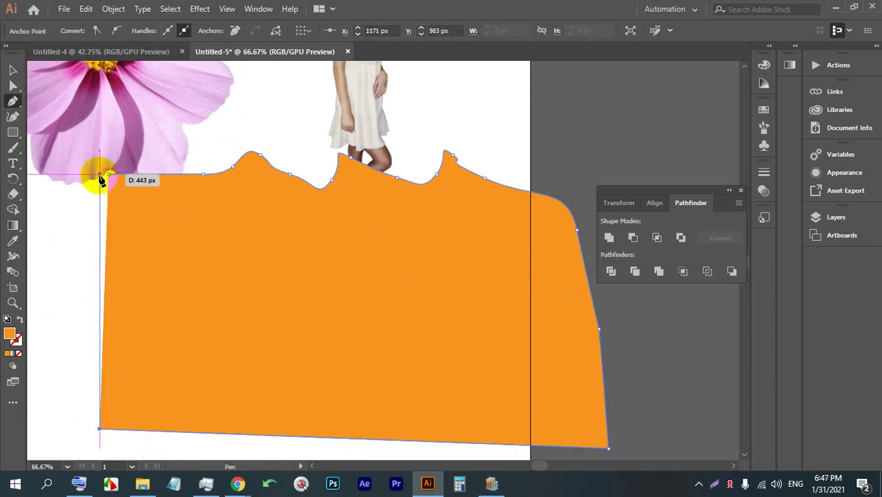
{"action": "left_click", "coordinate": [109, 176]}
{"action": "left_click", "coordinate": [13, 72]}
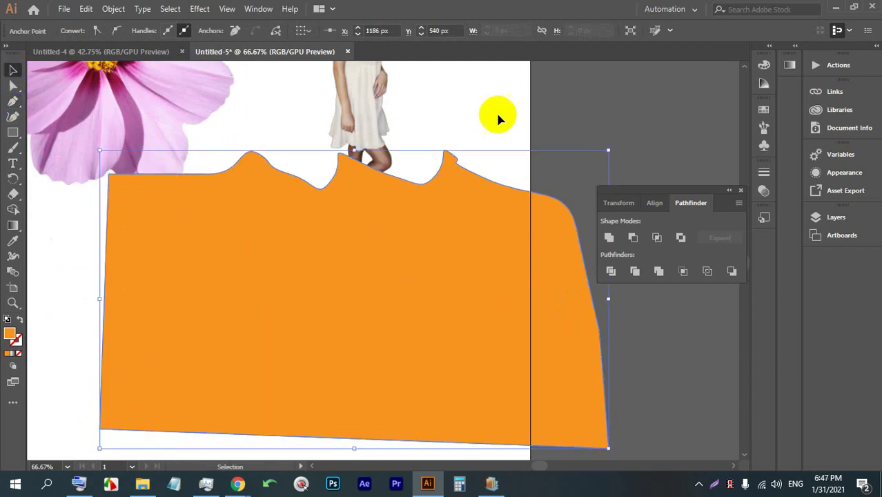
Step: Fill the wavy shape with light blue and deselect it
{"action": "left_click", "coordinate": [419, 210]}
{"action": "left_click", "coordinate": [77, 31]}
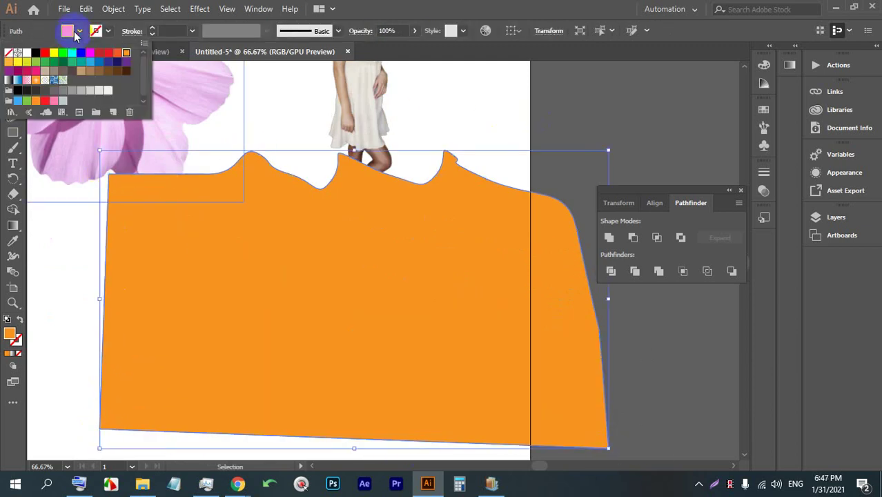
{"action": "left_click", "coordinate": [92, 64]}
{"action": "left_click", "coordinate": [546, 143]}
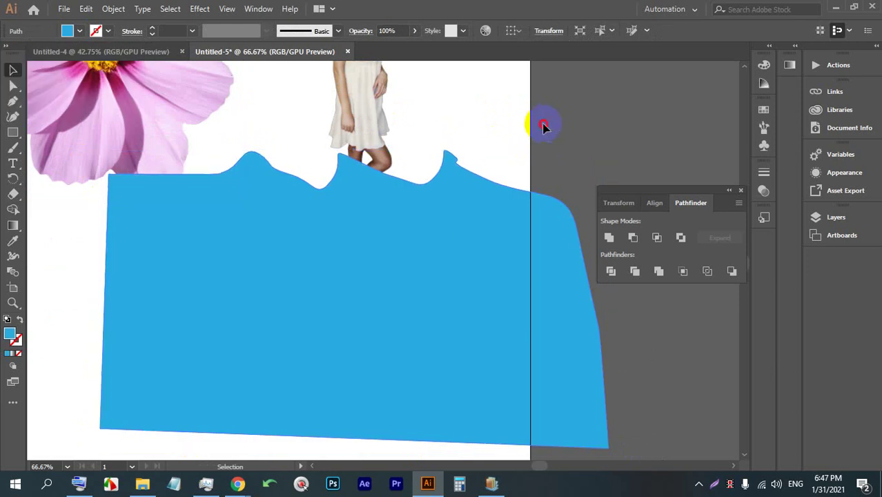
Step: Send the blue water shape backward behind the woman, her reflection and the flower, and deselect it
{"action": "left_click", "coordinate": [435, 220]}
{"action": "key", "text": "ctrl+bracketleft"}
{"action": "key", "text": "ctrl+bracketleft"}
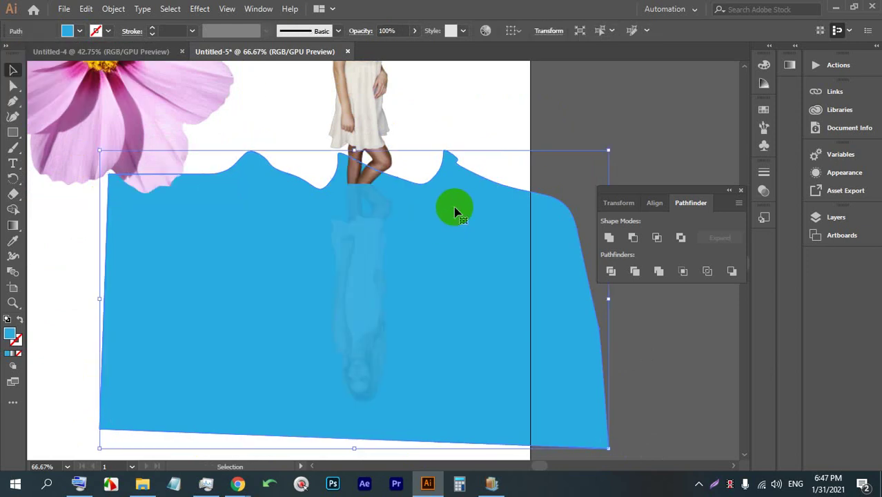
{"action": "scroll", "coordinate": [455, 211], "scroll_direction": "up", "scroll_amount": 3}
{"action": "left_click", "coordinate": [443, 187]}
{"action": "key", "text": "ctrl+minus"}
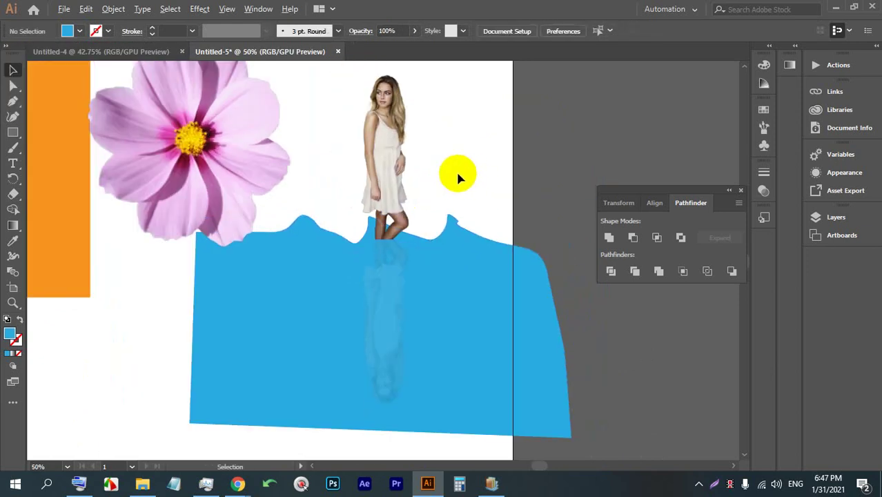
Step: Change the water shape's fill to a darker blue and deselect it
{"action": "left_click", "coordinate": [503, 271]}
{"action": "left_click", "coordinate": [80, 32]}
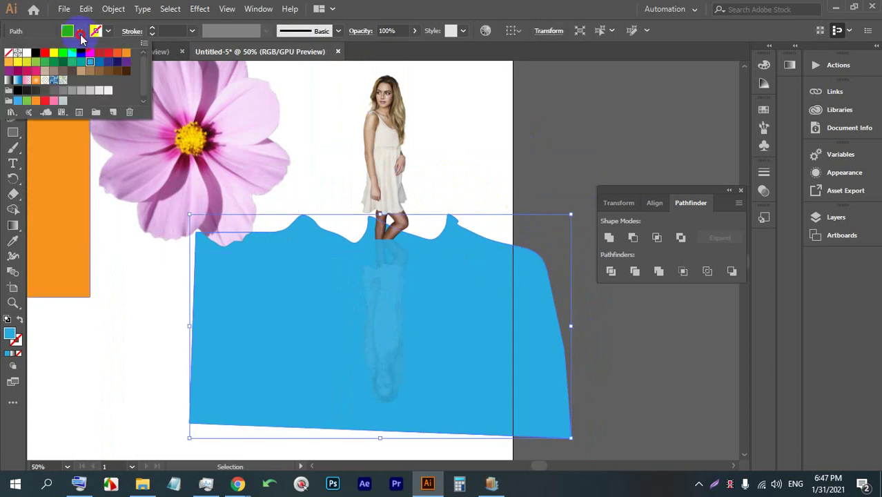
{"action": "left_click", "coordinate": [101, 63]}
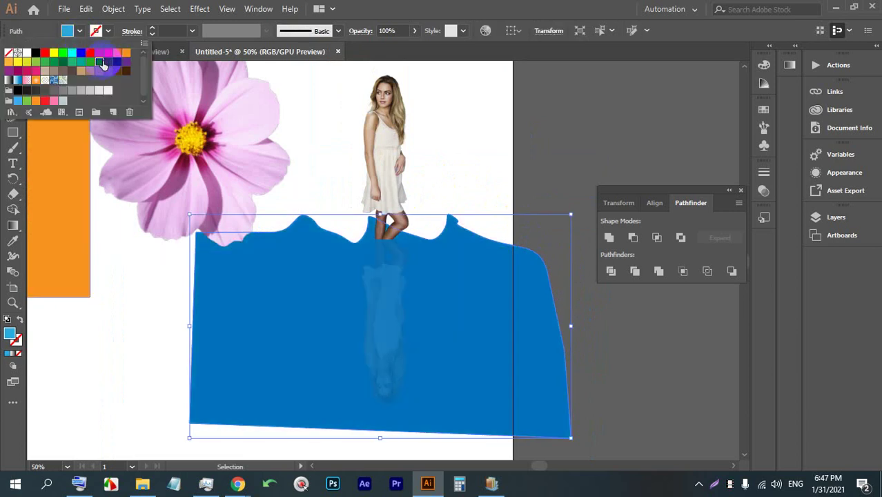
{"action": "left_click", "coordinate": [525, 153]}
Step: Delete the blue water shape, the woman and her reflection
{"action": "left_click", "coordinate": [437, 328]}
{"action": "key", "text": "Delete"}
{"action": "left_click", "coordinate": [429, 320]}
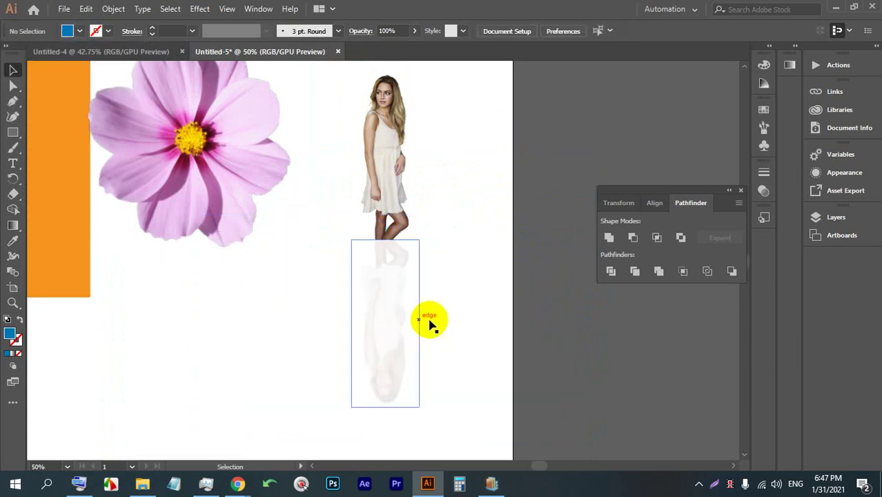
{"action": "left_click", "coordinate": [379, 190]}
{"action": "key", "text": "Delete"}
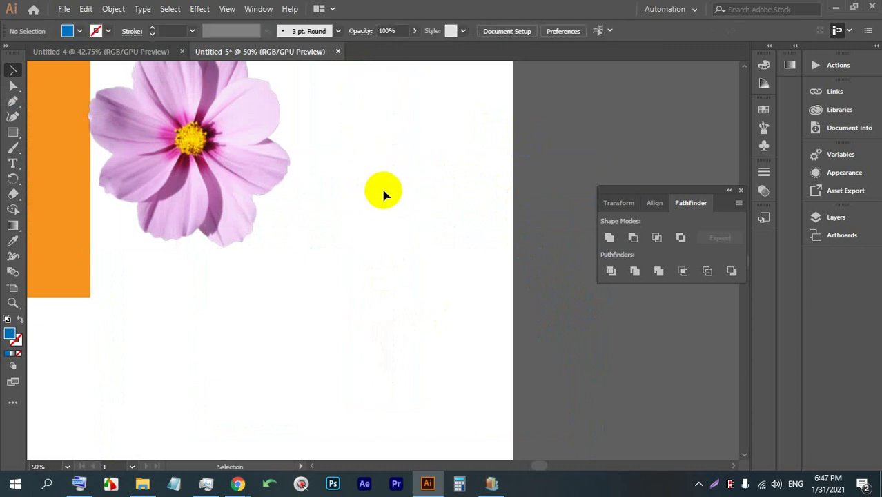
Step: Select the orange rectangle beside the flower
{"action": "scroll", "coordinate": [381, 187], "scroll_direction": "down", "scroll_amount": 2}
{"action": "scroll", "coordinate": [220, 166], "scroll_direction": "up", "scroll_amount": 2}
{"action": "left_click_drag", "start_coordinate": [520, 153], "coordinate": [567, 152]}
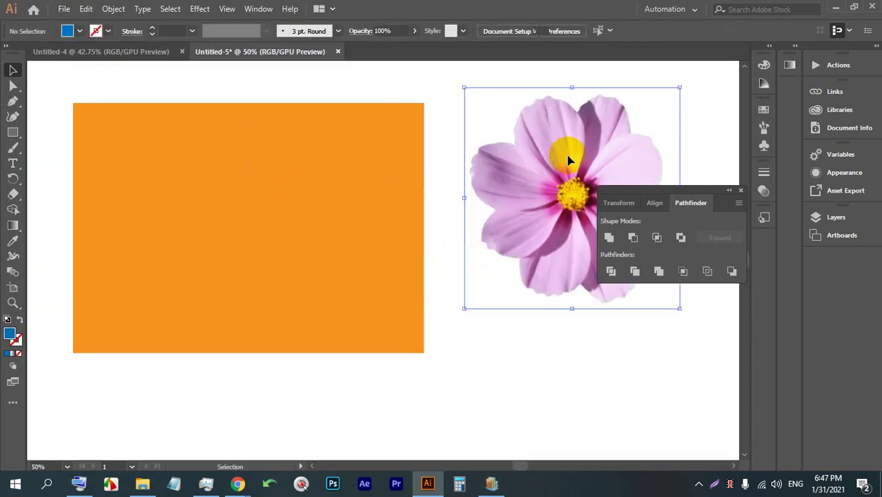
{"action": "left_click", "coordinate": [414, 238]}
{"action": "left_click", "coordinate": [210, 11]}
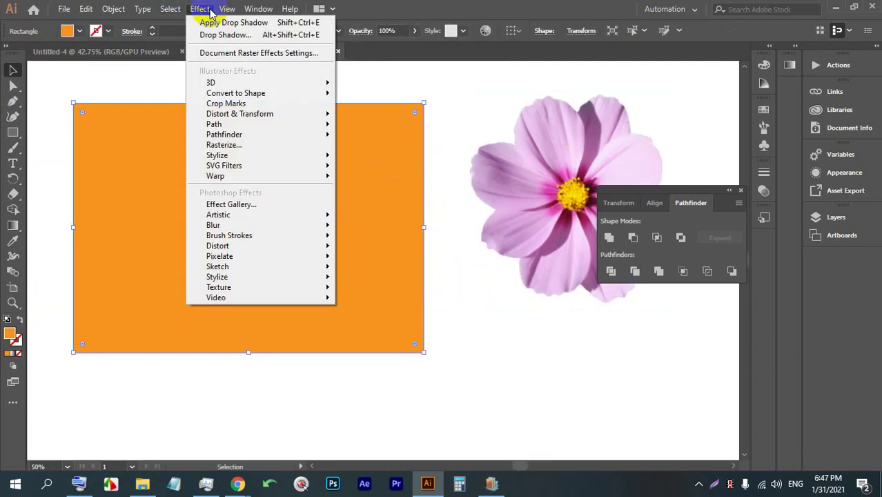
{"action": "mouse_move", "coordinate": [229, 155]}
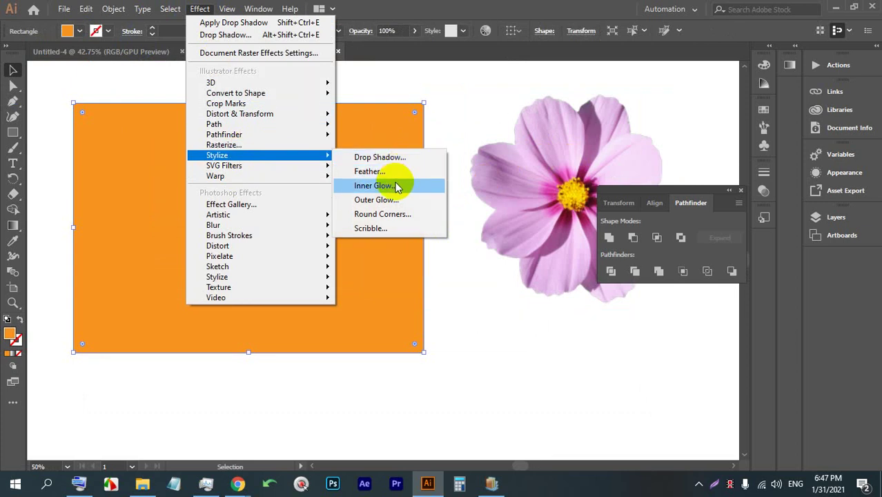
{"action": "left_click", "coordinate": [447, 345]}
Step: Scale the orange rectangle down proportionally about its centre and fill it with yellow
{"action": "left_click_drag", "start_coordinate": [245, 103], "coordinate": [238, 143]}
{"action": "left_click_drag", "start_coordinate": [287, 169], "coordinate": [228, 171]}
{"action": "scroll", "coordinate": [321, 155], "scroll_direction": "up", "scroll_amount": 1}
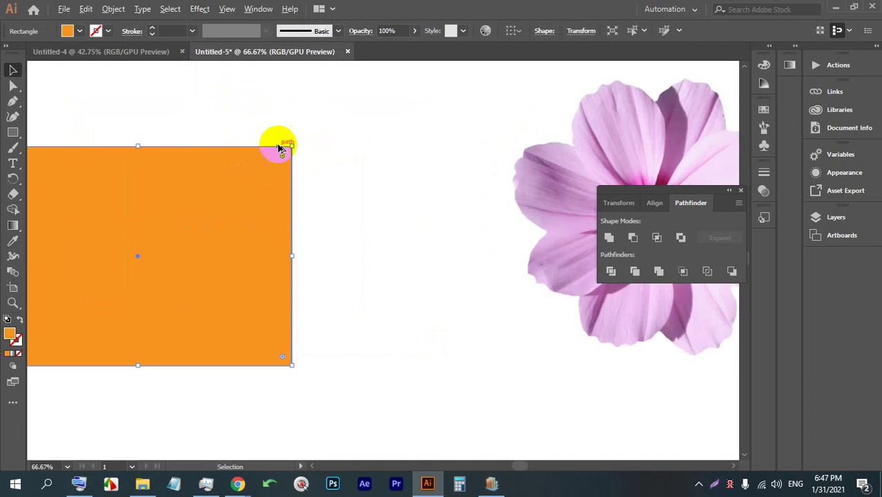
{"action": "scroll", "coordinate": [282, 148], "scroll_direction": "down", "scroll_amount": 1}
{"action": "left_click", "coordinate": [79, 31]}
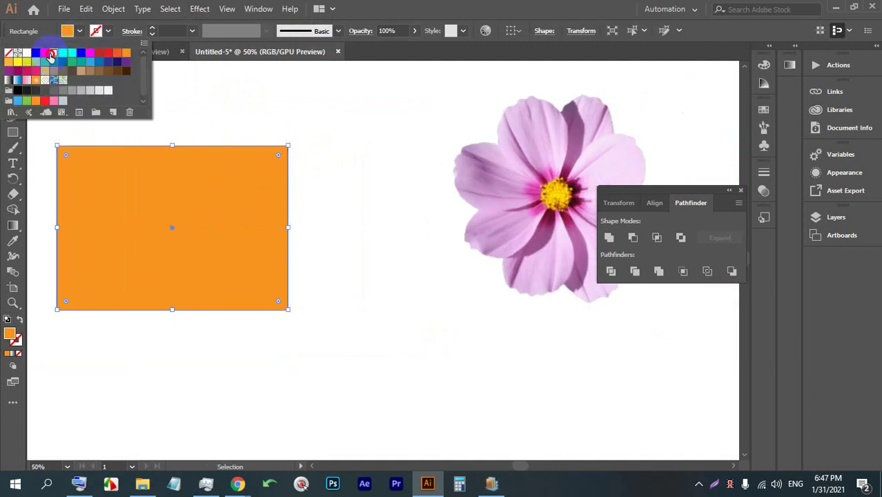
{"action": "left_click", "coordinate": [51, 56]}
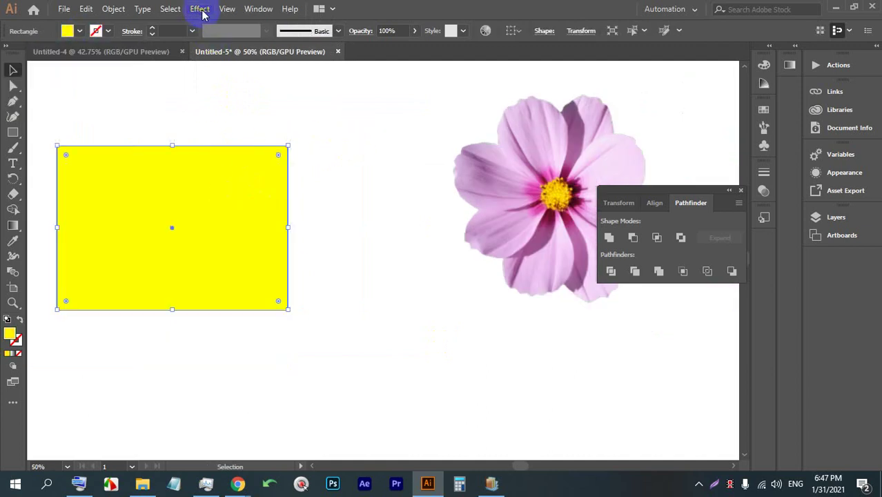
Step: Start an Inner Glow effect on the yellow rectangle and preview the Center placement before setting it to Edge
{"action": "left_click", "coordinate": [200, 9]}
{"action": "mouse_move", "coordinate": [235, 155]}
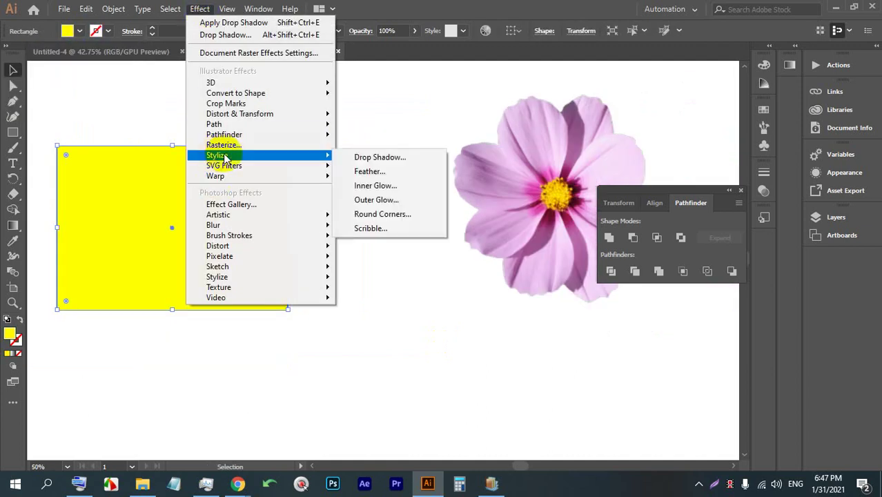
{"action": "left_click", "coordinate": [416, 186]}
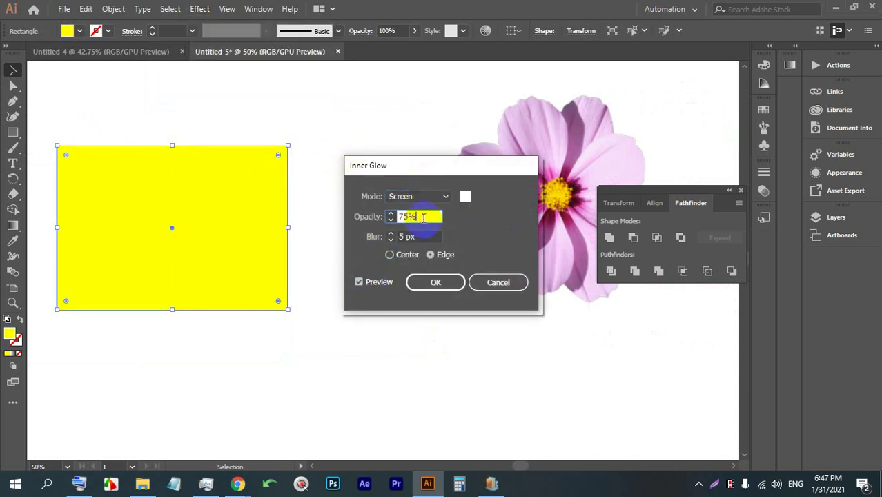
{"action": "left_click", "coordinate": [407, 255]}
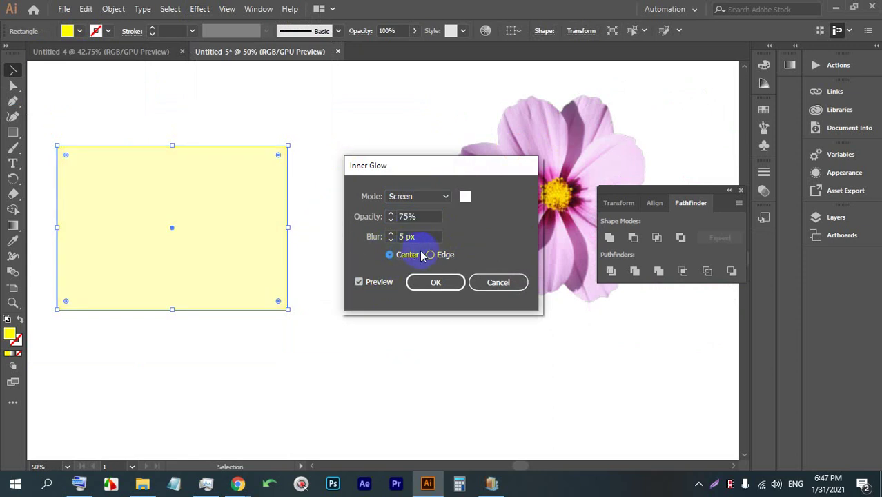
{"action": "left_click", "coordinate": [442, 255]}
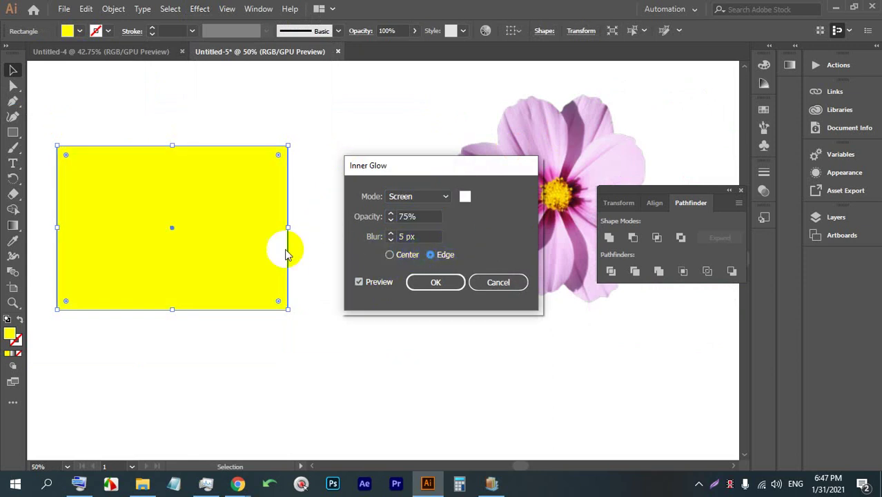
Step: Set the inner glow's colour to black (000000) and its blending mode to Normal
{"action": "left_click", "coordinate": [464, 198]}
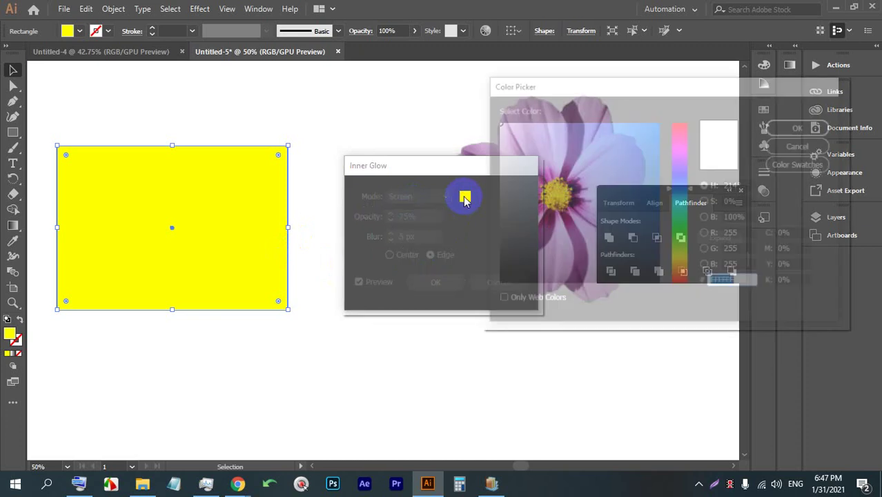
{"action": "left_click_drag", "start_coordinate": [560, 266], "coordinate": [564, 281]}
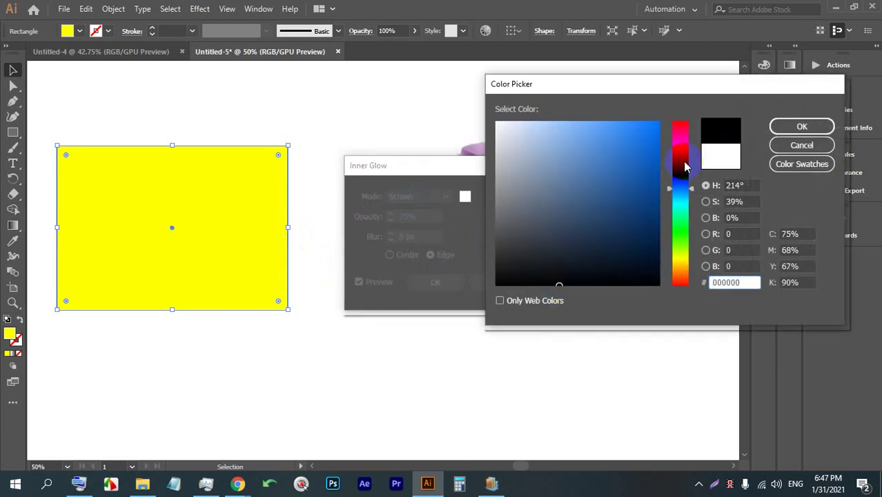
{"action": "left_click", "coordinate": [794, 127]}
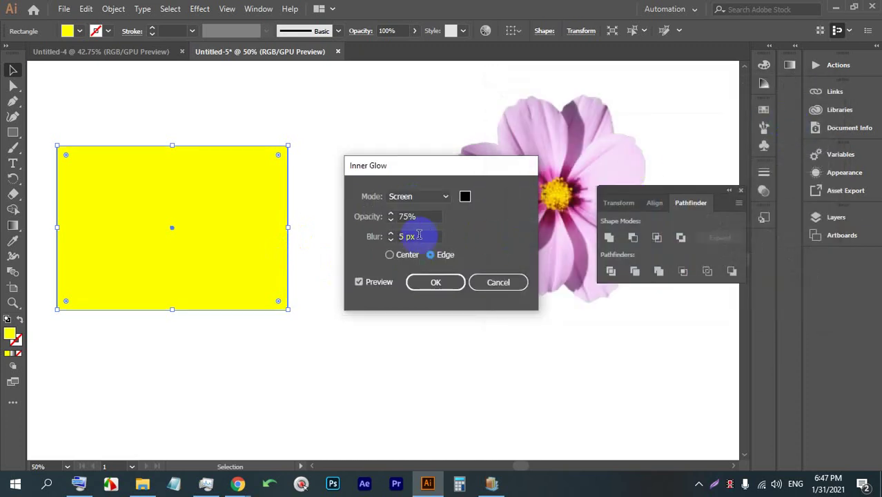
{"action": "left_click", "coordinate": [419, 197]}
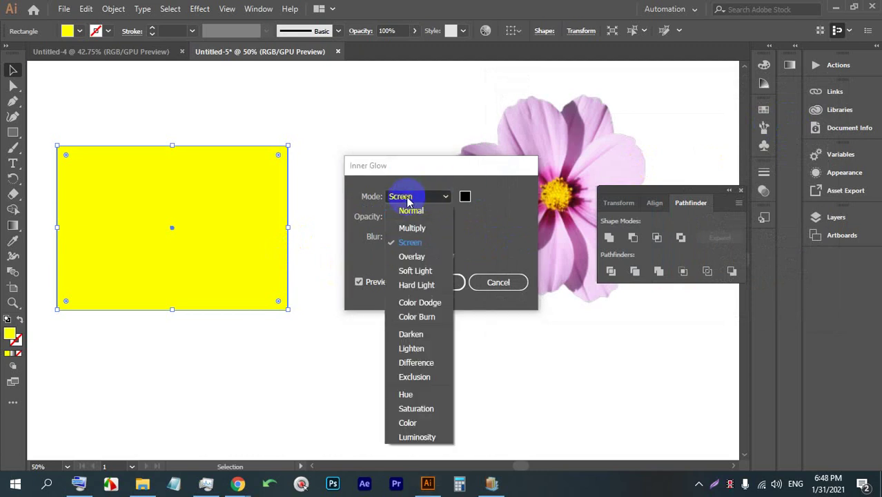
{"action": "left_click", "coordinate": [416, 219]}
Step: Set the inner glow's blur to 52 px and its opacity to 54%
{"action": "double_click", "coordinate": [426, 217]}
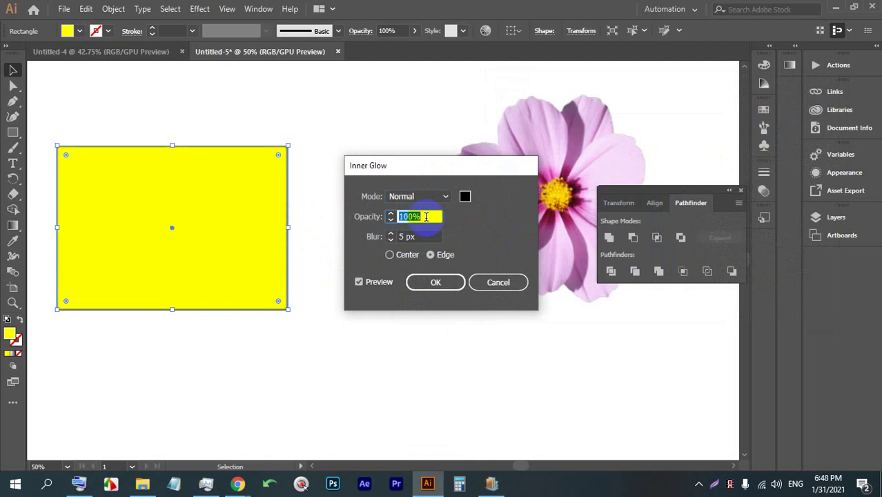
{"action": "left_click", "coordinate": [430, 237]}
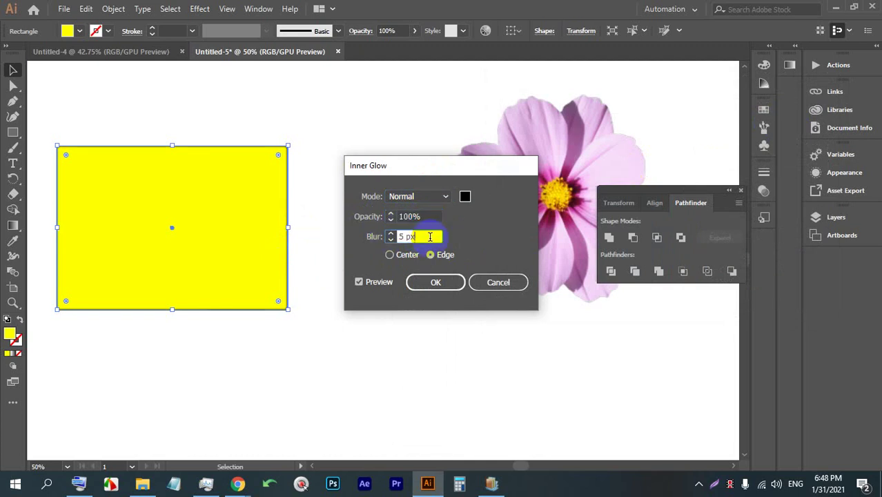
{"action": "scroll", "coordinate": [430, 237], "scroll_direction": "up", "scroll_amount": 16}
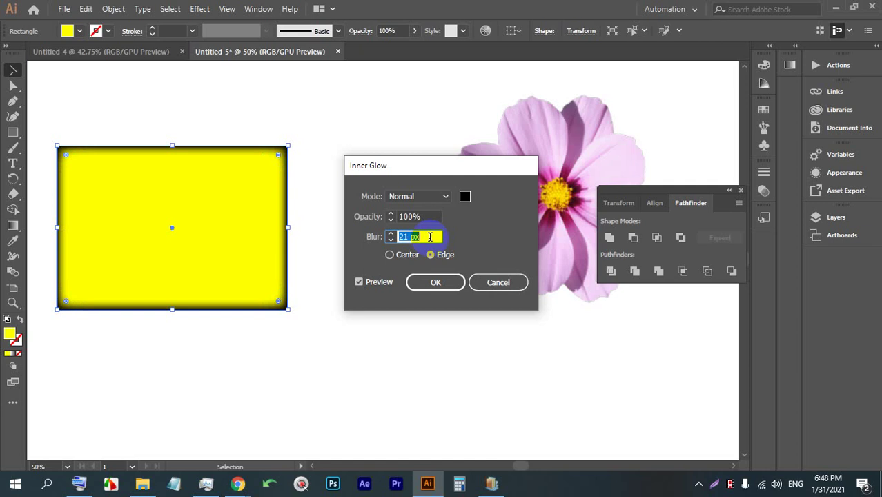
{"action": "scroll", "coordinate": [429, 236], "scroll_direction": "up", "scroll_amount": 20}
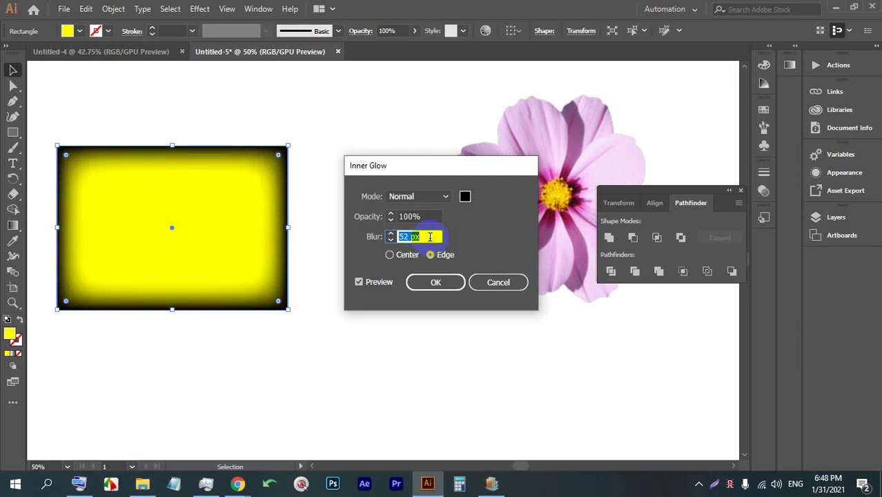
{"action": "left_click", "coordinate": [425, 217]}
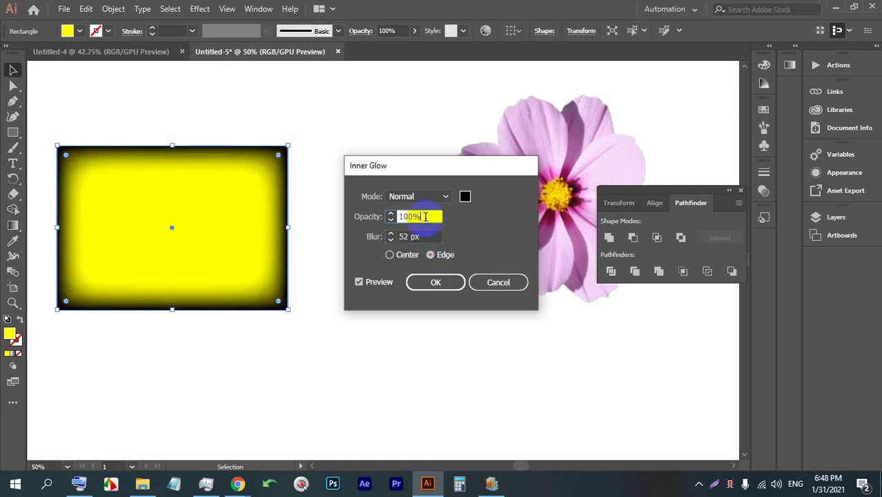
{"action": "scroll", "coordinate": [425, 217], "scroll_direction": "down", "scroll_amount": 20}
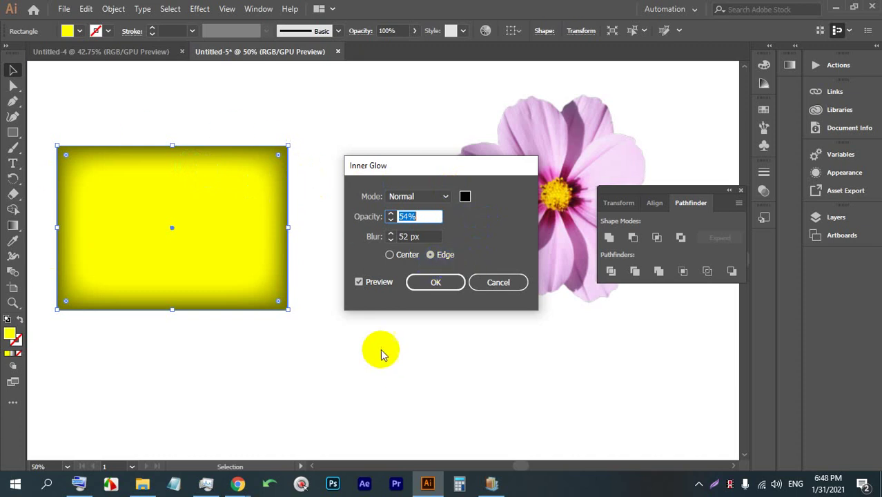
Step: Compare the inner glow's Center placement at blurs between 33 and 128 px with its Edge placement, and discard the effect
{"action": "left_click", "coordinate": [390, 255]}
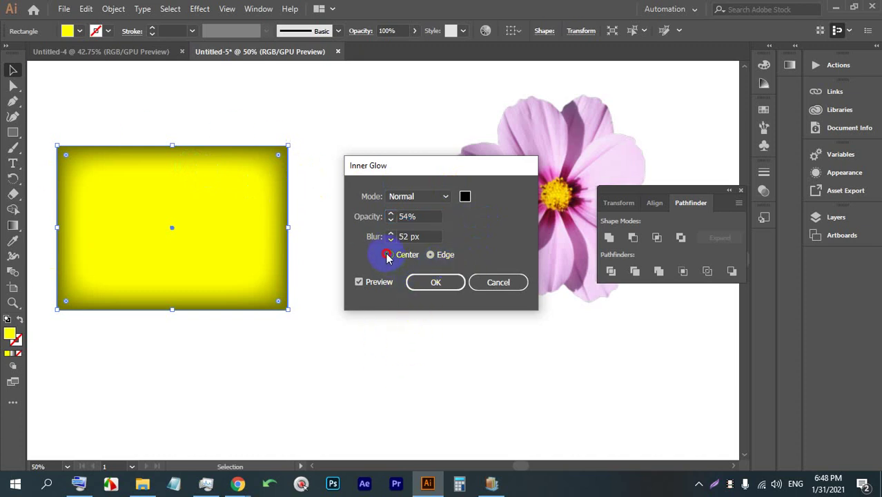
{"action": "left_click", "coordinate": [424, 236]}
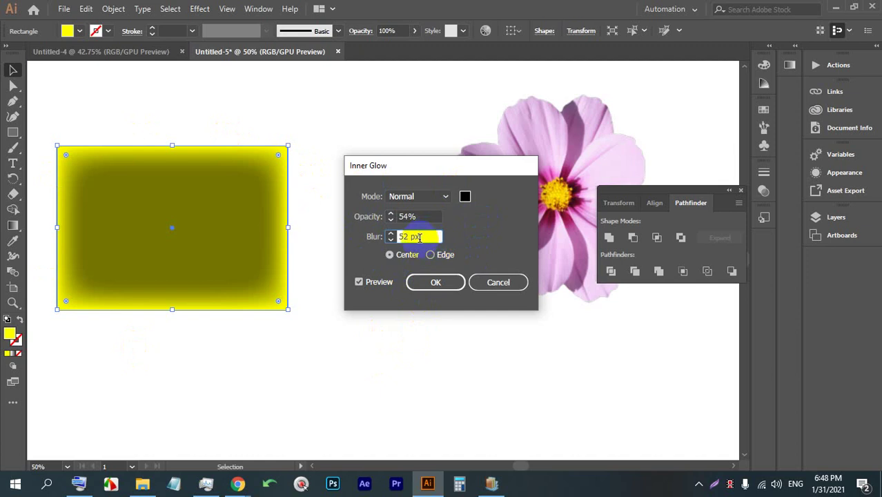
{"action": "key", "text": "Up"}
{"action": "key", "text": "Up"}
{"action": "key", "text": "Up"}
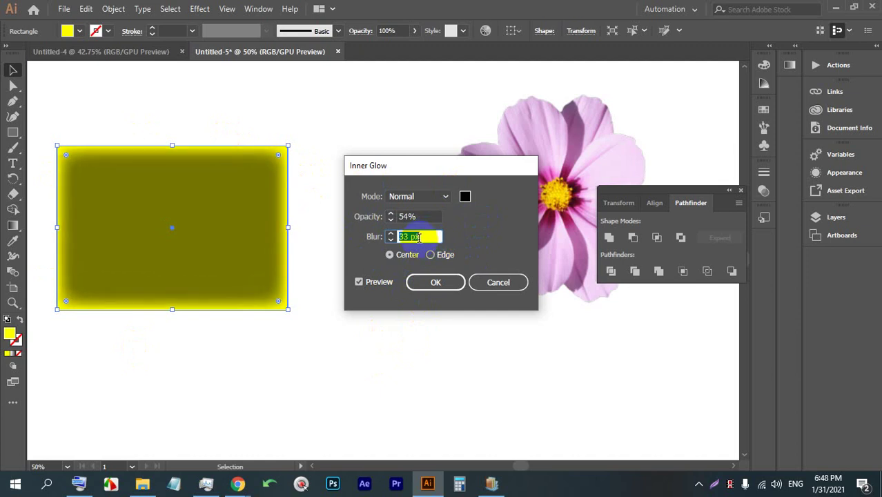
{"action": "key", "text": "Up"}
{"action": "key", "text": "Up"}
{"action": "key", "text": "Up"}
{"action": "key", "text": "Up"}
{"action": "key", "text": "Up"}
{"action": "key", "text": "Up"}
{"action": "key", "text": "Up"}
{"action": "key", "text": "Up"}
{"action": "key", "text": "Up"}
{"action": "key", "text": "Up"}
{"action": "key", "text": "Up"}
{"action": "key", "text": "Up"}
{"action": "key", "text": "Up"}
{"action": "key", "text": "Up"}
{"action": "key", "text": "Up"}
{"action": "key", "text": "Up"}
{"action": "key", "text": "Up"}
{"action": "key", "text": "Up"}
{"action": "key", "text": "Up"}
{"action": "key", "text": "Up"}
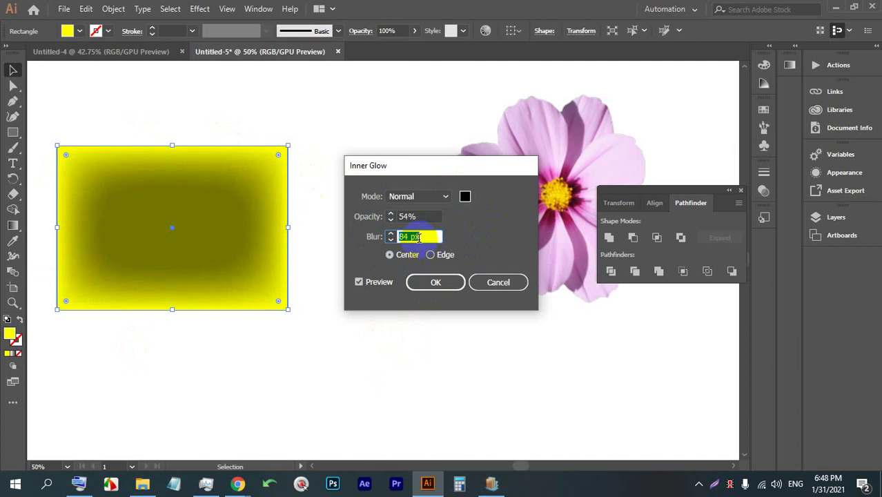
{"action": "key", "text": "Up"}
{"action": "key", "text": "Up"}
{"action": "key", "text": "Up"}
{"action": "key", "text": "Up"}
{"action": "key", "text": "Up"}
{"action": "key", "text": "Up"}
{"action": "key", "text": "Up"}
{"action": "key", "text": "Up"}
{"action": "key", "text": "Up"}
{"action": "key", "text": "Up"}
{"action": "key", "text": "Up"}
{"action": "key", "text": "Up"}
{"action": "key", "text": "Up"}
{"action": "key", "text": "Up"}
{"action": "key", "text": "Up"}
{"action": "key", "text": "Up"}
{"action": "key", "text": "Up"}
{"action": "key", "text": "Up"}
{"action": "key", "text": "Up"}
{"action": "key", "text": "Up"}
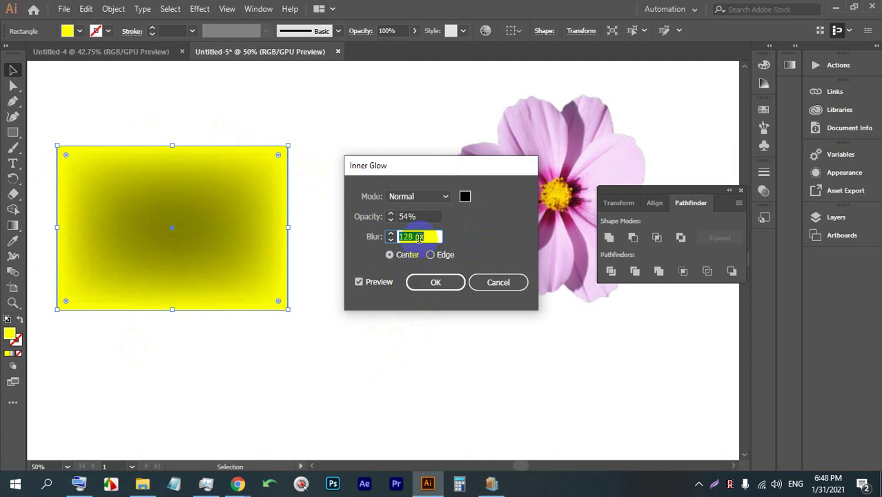
{"action": "key", "text": "Down"}
{"action": "key", "text": "Down"}
{"action": "key", "text": "Down"}
{"action": "key", "text": "Down"}
{"action": "key", "text": "Down"}
{"action": "key", "text": "Down"}
{"action": "key", "text": "Down"}
{"action": "key", "text": "Down"}
{"action": "key", "text": "Down"}
{"action": "key", "text": "Down"}
{"action": "key", "text": "Down"}
{"action": "key", "text": "Down"}
{"action": "key", "text": "Down"}
{"action": "key", "text": "Down"}
{"action": "key", "text": "Down"}
{"action": "key", "text": "Down"}
{"action": "key", "text": "Down"}
{"action": "key", "text": "Down"}
{"action": "key", "text": "Down"}
{"action": "key", "text": "Down"}
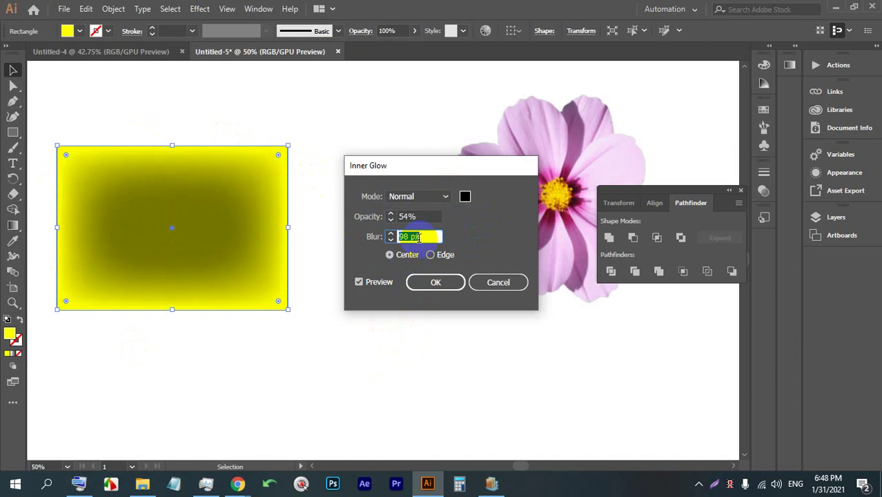
{"action": "left_click", "coordinate": [442, 255]}
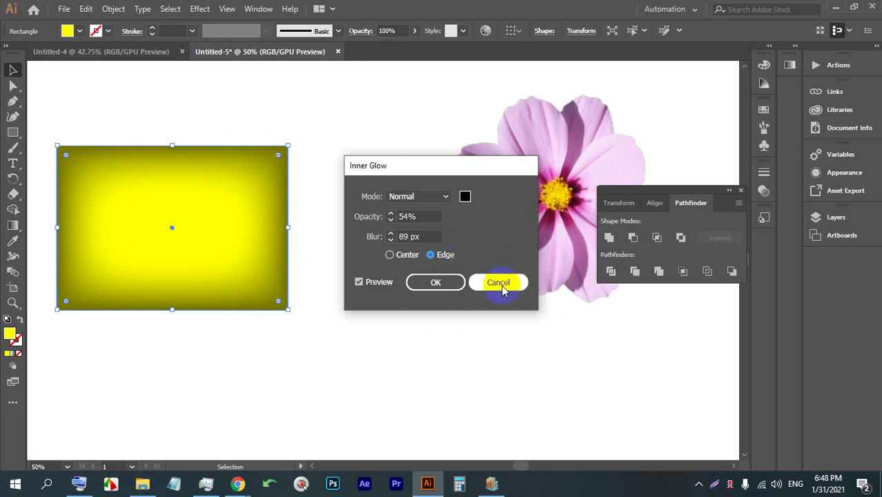
{"action": "left_click", "coordinate": [499, 283]}
Step: Start an Outer Glow effect on the yellow rectangle with the preview on and set its blur to 45 px
{"action": "left_click", "coordinate": [200, 8]}
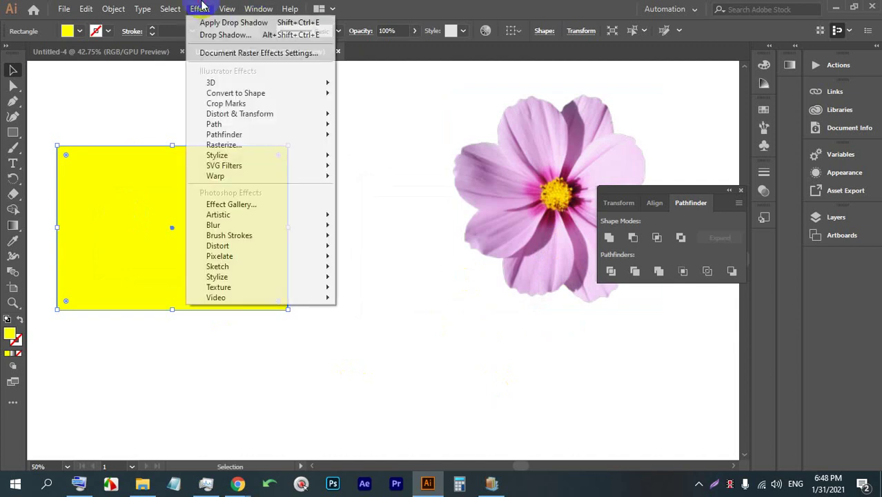
{"action": "mouse_move", "coordinate": [306, 155]}
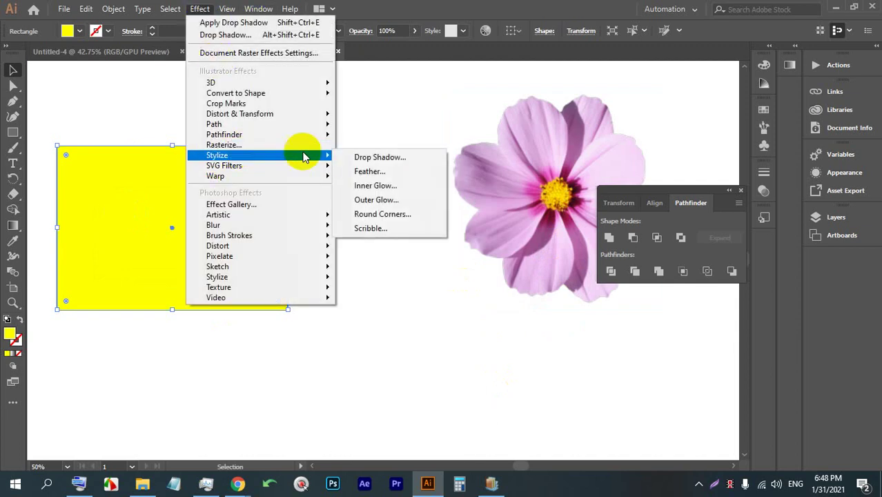
{"action": "left_click", "coordinate": [391, 202]}
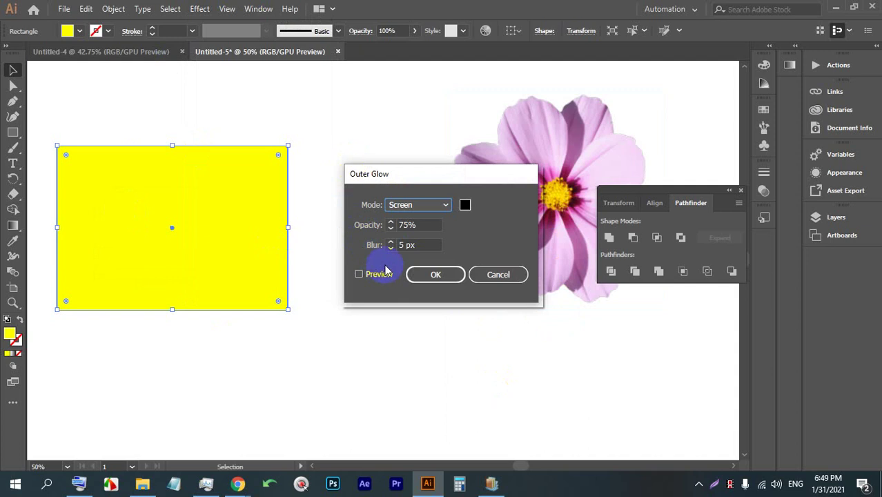
{"action": "left_click", "coordinate": [382, 273]}
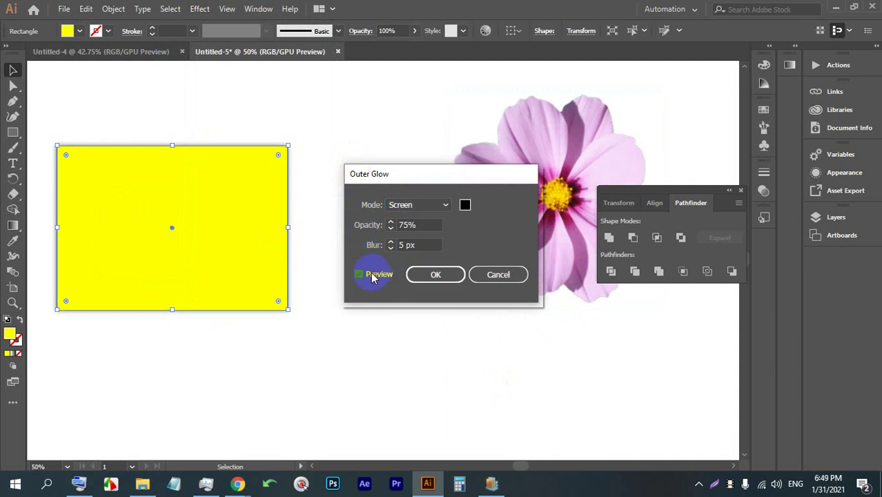
{"action": "left_click", "coordinate": [427, 243]}
{"action": "key", "text": "Down"}
{"action": "key", "text": "Down"}
{"action": "key", "text": "Down"}
{"action": "key", "text": "Down"}
{"action": "key", "text": "Down"}
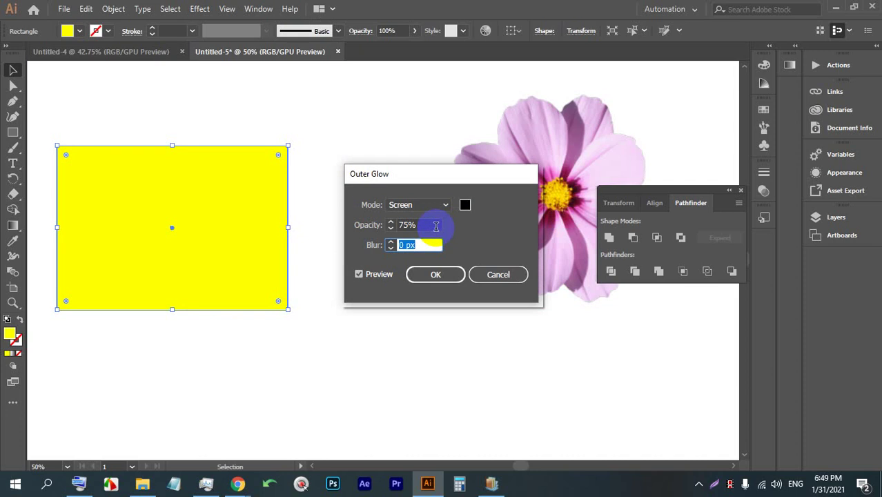
{"action": "key", "text": "shift+Up"}
{"action": "key", "text": "shift+Up"}
{"action": "key", "text": "shift+Up"}
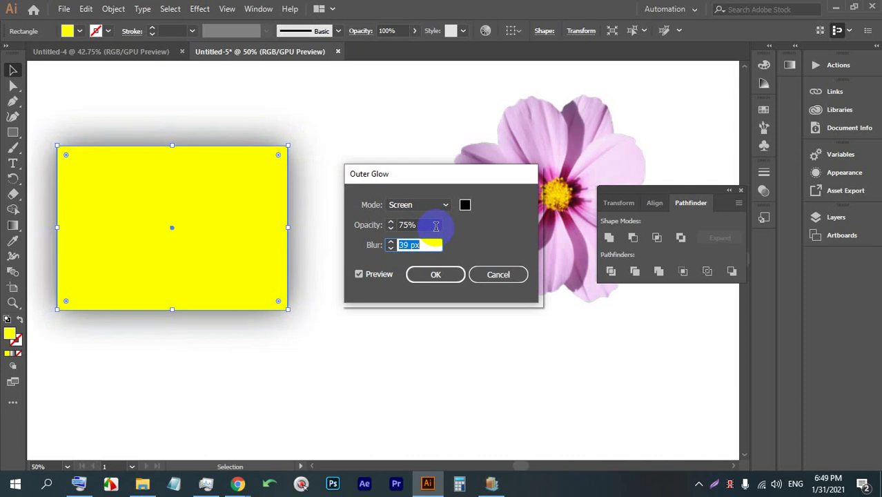
Step: Try the Normal blending mode for the outer glow and set it to Multiply
{"action": "left_click", "coordinate": [420, 204]}
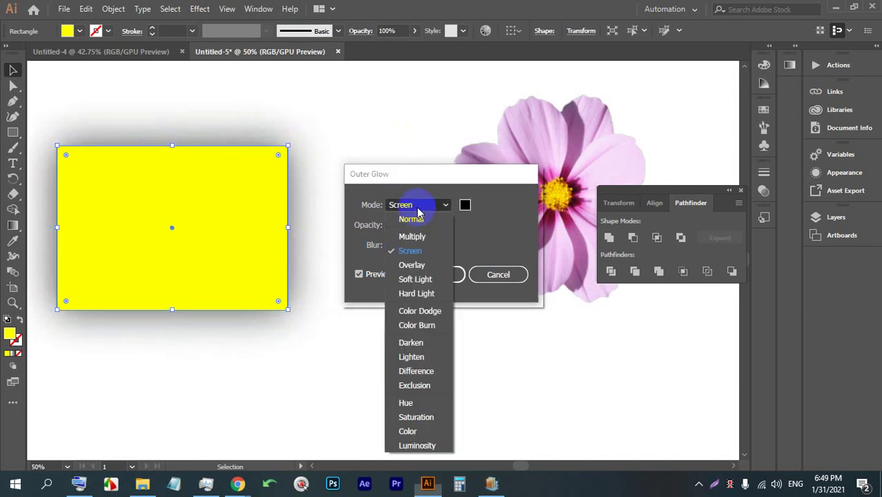
{"action": "left_click", "coordinate": [411, 222]}
{"action": "left_click", "coordinate": [421, 205]}
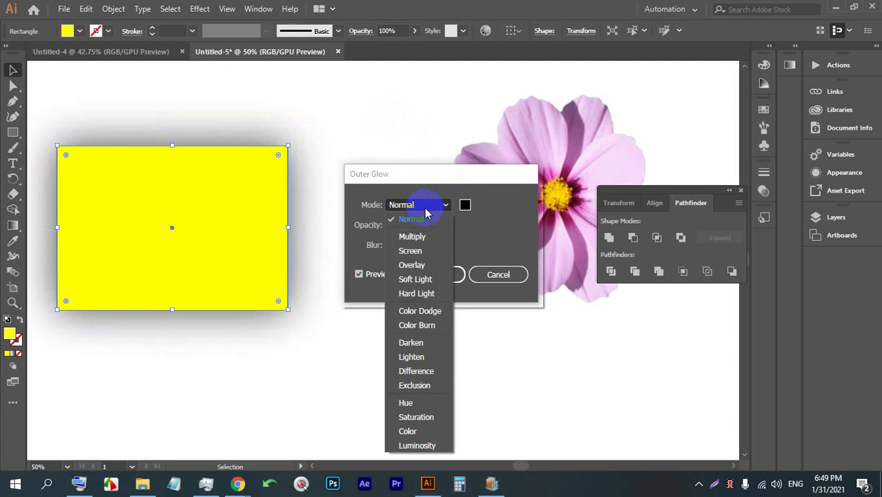
{"action": "left_click", "coordinate": [418, 232]}
{"action": "left_click", "coordinate": [419, 205]}
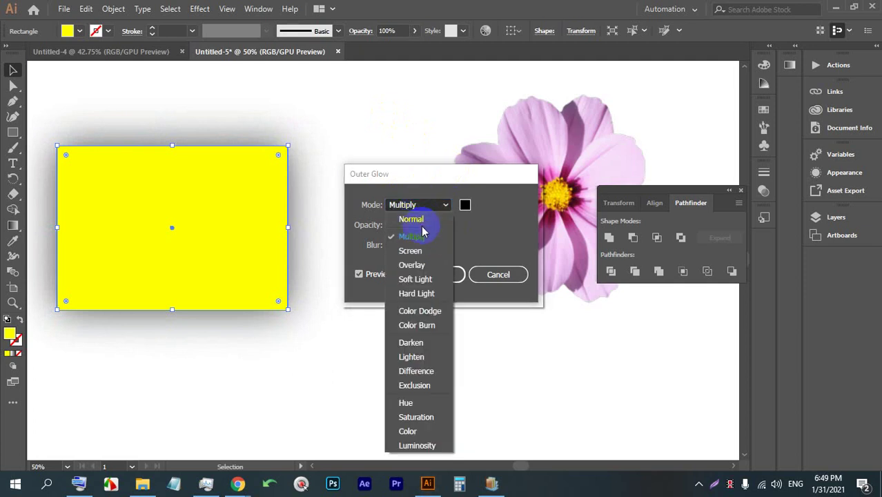
{"action": "left_click", "coordinate": [419, 232]}
Step: Set the outer glow's colour to magenta (E019BA)
{"action": "left_click", "coordinate": [465, 205]}
{"action": "left_click_drag", "start_coordinate": [636, 170], "coordinate": [638, 165]}
{"action": "left_click", "coordinate": [604, 150]}
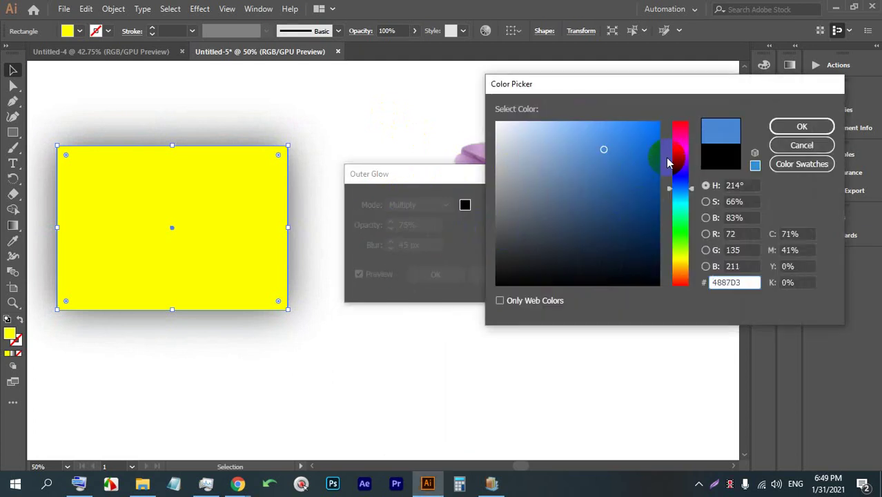
{"action": "left_click", "coordinate": [680, 145]}
{"action": "left_click", "coordinate": [642, 140]}
{"action": "left_click", "coordinate": [804, 127]}
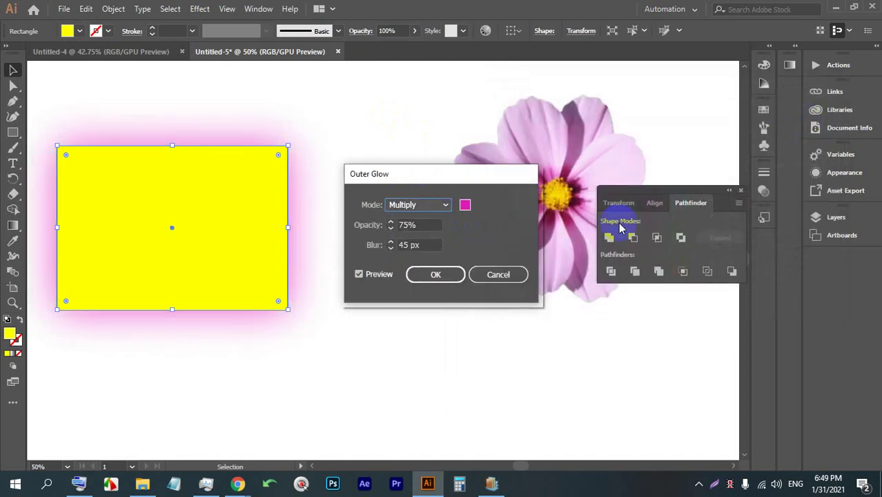
Step: Switch to Chrome to check the Google Meet call and return to Illustrator
{"action": "left_click", "coordinate": [237, 483]}
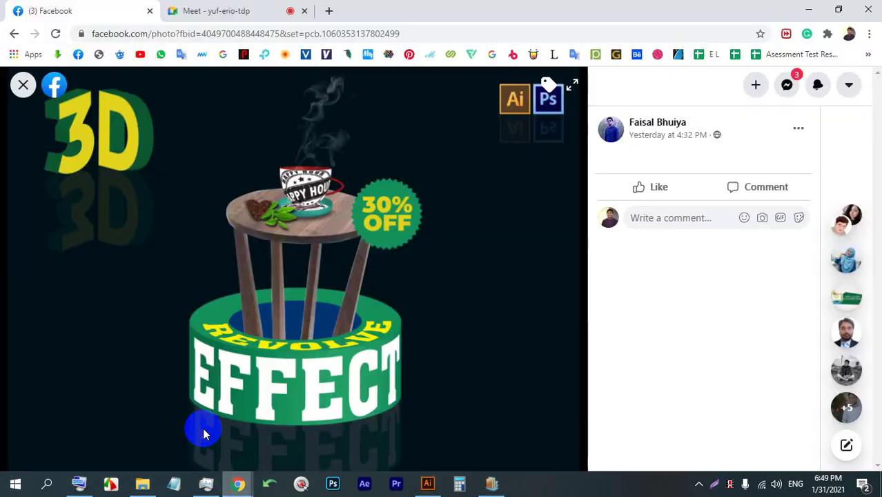
{"action": "left_click", "coordinate": [221, 12]}
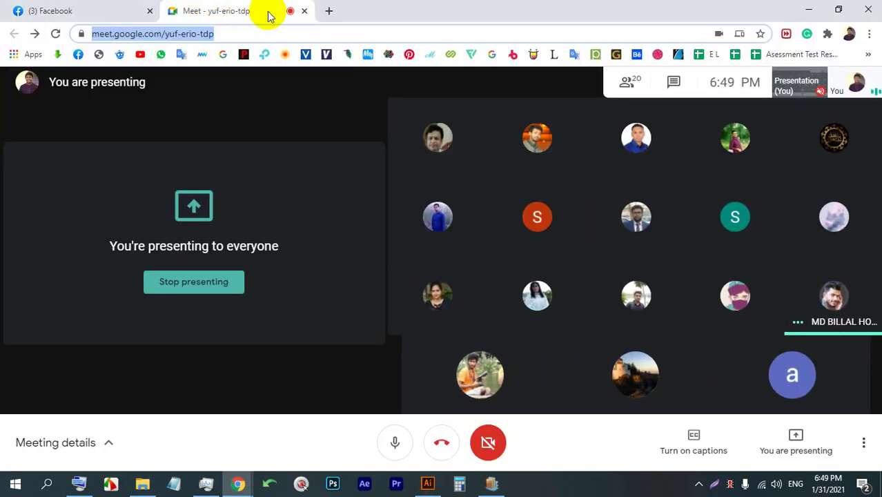
{"action": "left_click", "coordinate": [428, 483]}
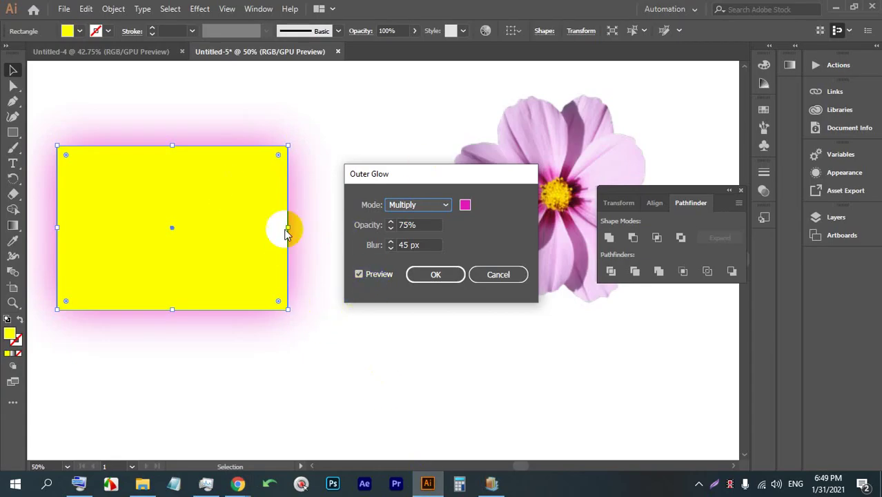
Step: Reduce the outer glow's blur to 23 px
{"action": "left_click", "coordinate": [405, 210]}
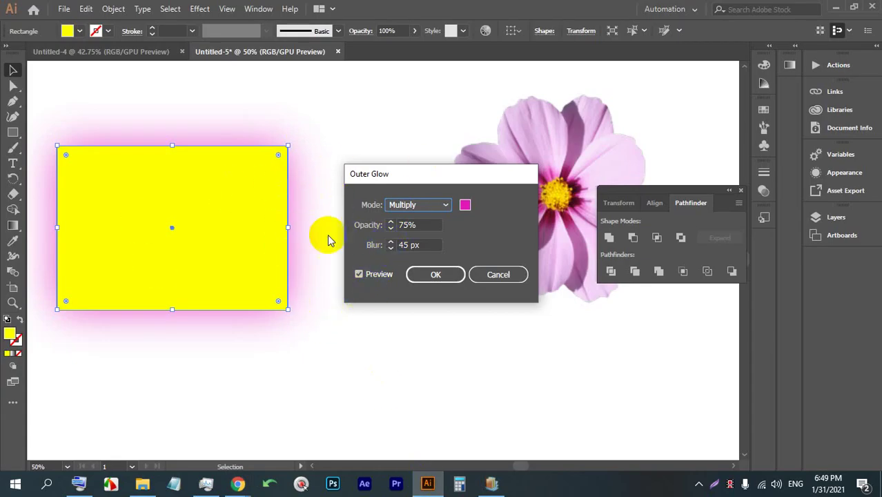
{"action": "left_click", "coordinate": [435, 245]}
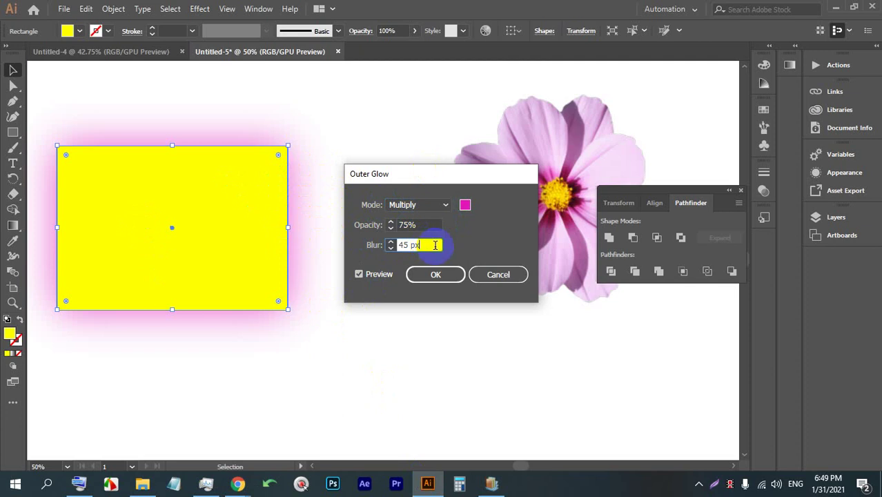
{"action": "key", "text": "Down"}
{"action": "key", "text": "Down"}
{"action": "key", "text": "Down"}
{"action": "key", "text": "Down"}
{"action": "key", "text": "Down"}
{"action": "key", "text": "Down"}
{"action": "key", "text": "Down"}
{"action": "key", "text": "Down"}
{"action": "key", "text": "Down"}
{"action": "key", "text": "Down"}
{"action": "key", "text": "Down"}
{"action": "key", "text": "Down"}
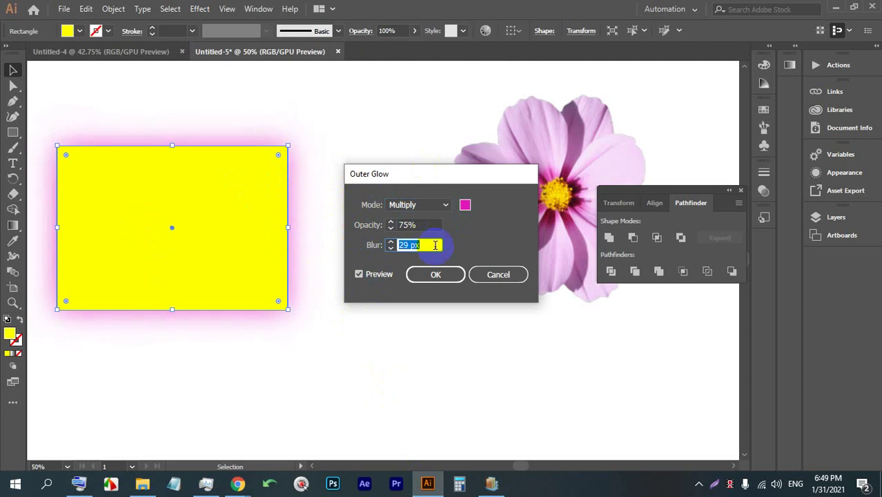
Step: Change the outer glow's colour to black
{"action": "left_click", "coordinate": [465, 204]}
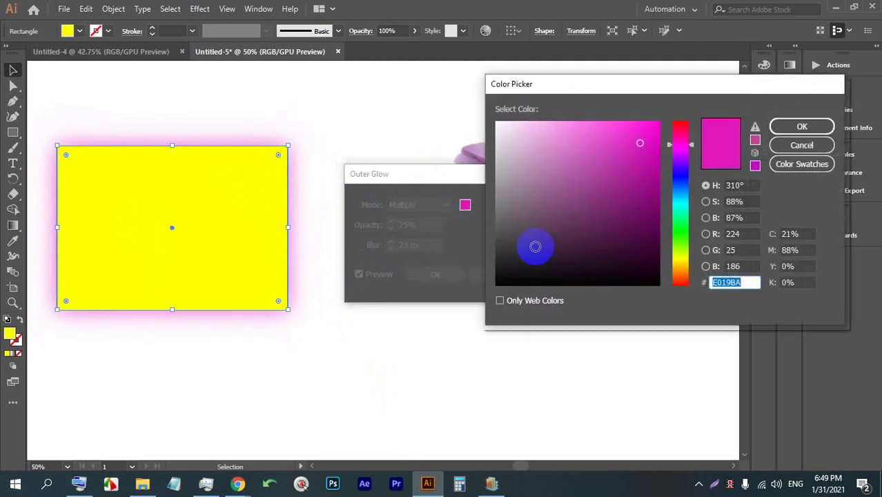
{"action": "left_click_drag", "start_coordinate": [531, 246], "coordinate": [522, 285]}
{"action": "left_click", "coordinate": [794, 127]}
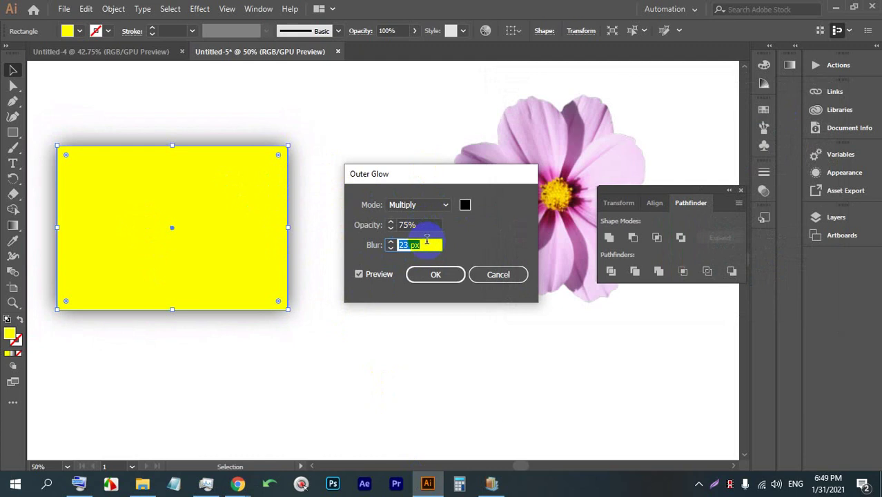
Step: Try smaller and larger blurs for the black outer glow and set the blur to 42 px
{"action": "left_click", "coordinate": [416, 245]}
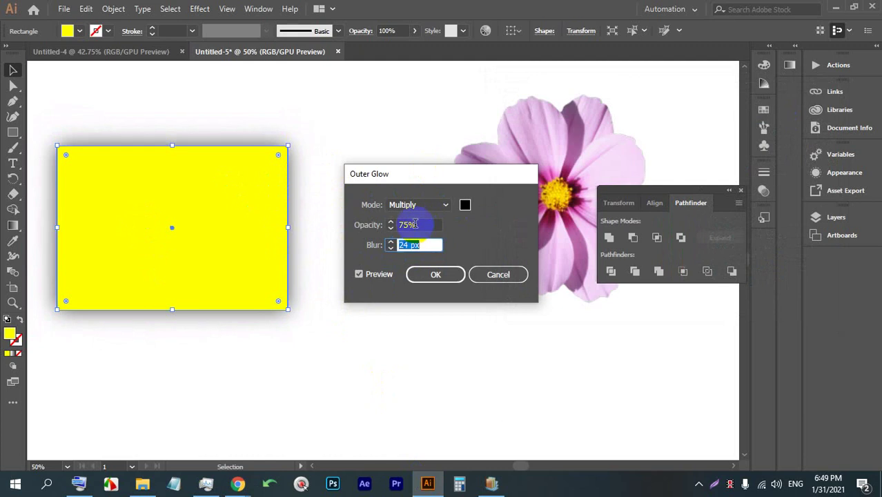
{"action": "key", "text": "Up"}
{"action": "key", "text": "Up"}
{"action": "key", "text": "Up"}
{"action": "key", "text": "Up"}
{"action": "key", "text": "Up"}
{"action": "key", "text": "Up"}
{"action": "key", "text": "Up"}
{"action": "key", "text": "Up"}
{"action": "key", "text": "Down"}
{"action": "key", "text": "Down"}
{"action": "key", "text": "Down"}
{"action": "key", "text": "Down"}
{"action": "key", "text": "Down"}
{"action": "key", "text": "Down"}
{"action": "key", "text": "Down"}
{"action": "key", "text": "Down"}
{"action": "key", "text": "Down"}
{"action": "key", "text": "Down"}
{"action": "key", "text": "Down"}
{"action": "key", "text": "Down"}
{"action": "key", "text": "Down"}
{"action": "key", "text": "Down"}
{"action": "key", "text": "Down"}
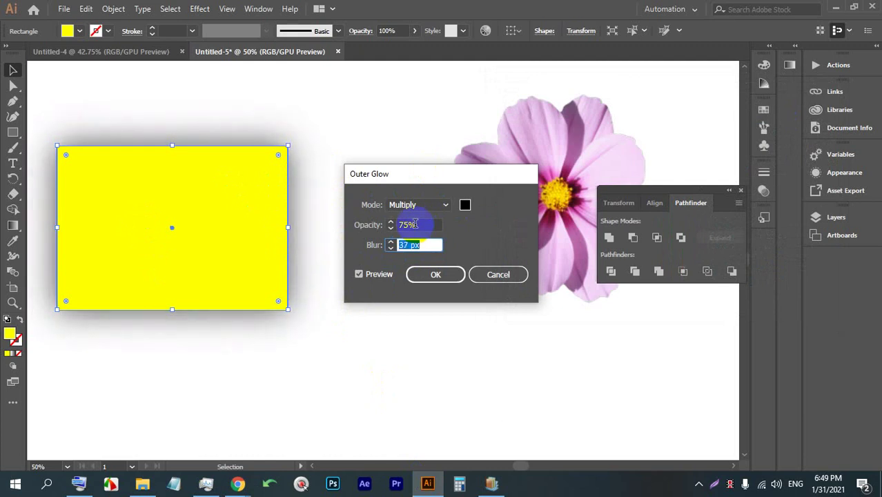
{"action": "key", "text": "Up"}
{"action": "key", "text": "Up"}
{"action": "key", "text": "Up"}
{"action": "key", "text": "Up"}
{"action": "key", "text": "Up"}
{"action": "key", "text": "Up"}
{"action": "key", "text": "Up"}
{"action": "key", "text": "Up"}
{"action": "key", "text": "Up"}
{"action": "key", "text": "Up"}
{"action": "key", "text": "Up"}
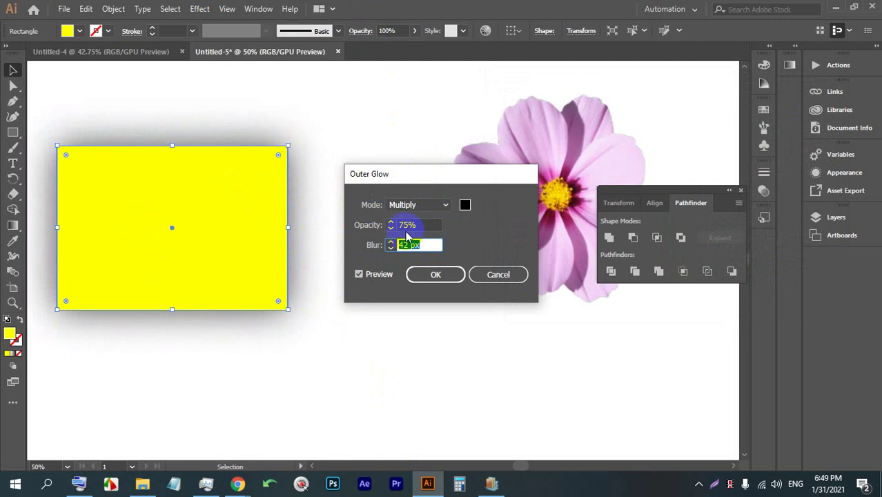
Step: Discard the black outer glow on the yellow rectangle
{"action": "left_click", "coordinate": [449, 271]}
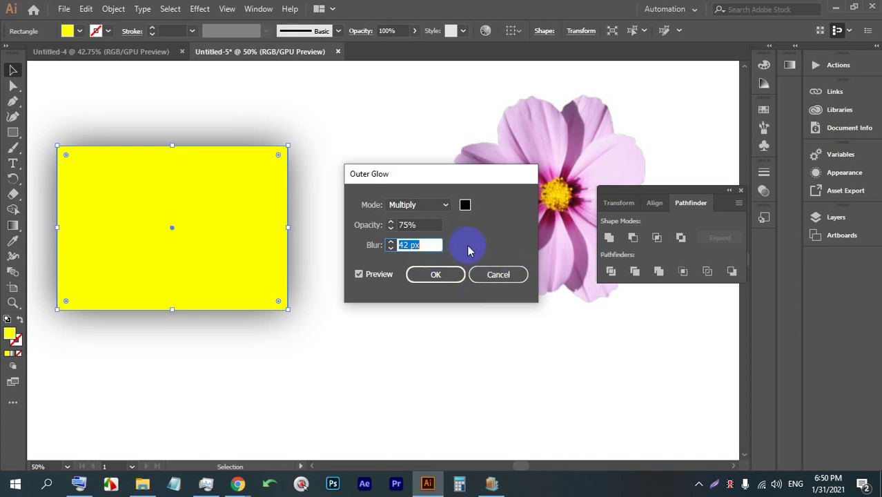
{"action": "left_click", "coordinate": [483, 273]}
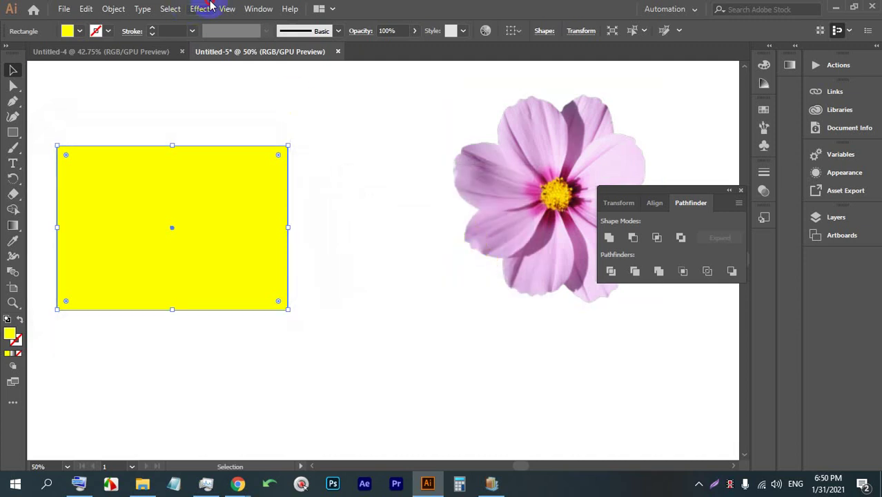
Step: Try the Round Corners effect on the yellow rectangle with a live preview and a 65 px radius
{"action": "left_click", "coordinate": [206, 6]}
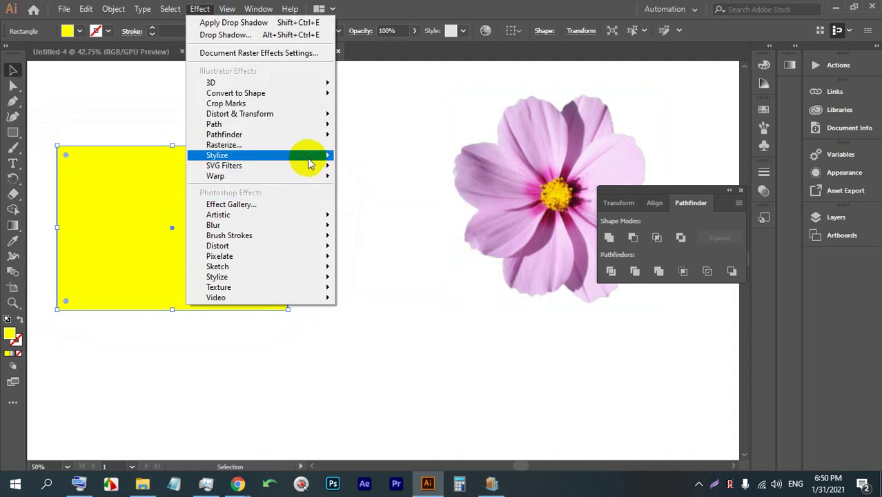
{"action": "mouse_move", "coordinate": [309, 157]}
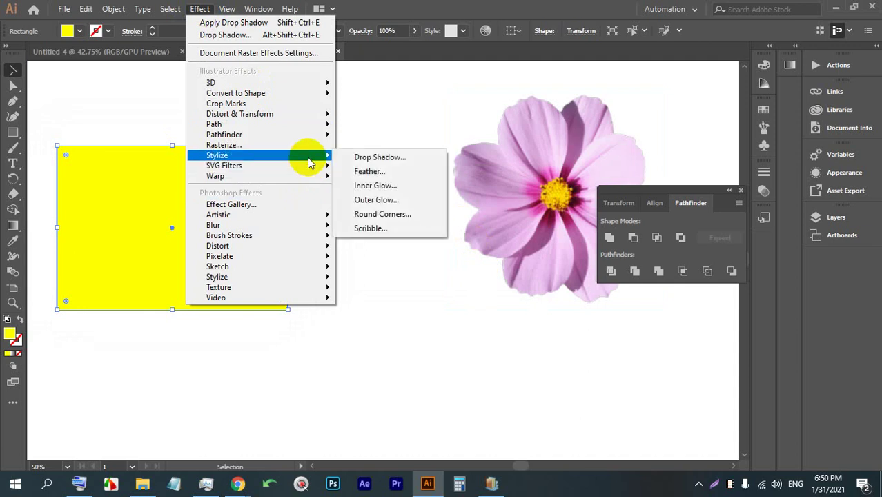
{"action": "left_click", "coordinate": [411, 213]}
{"action": "left_click", "coordinate": [381, 254]}
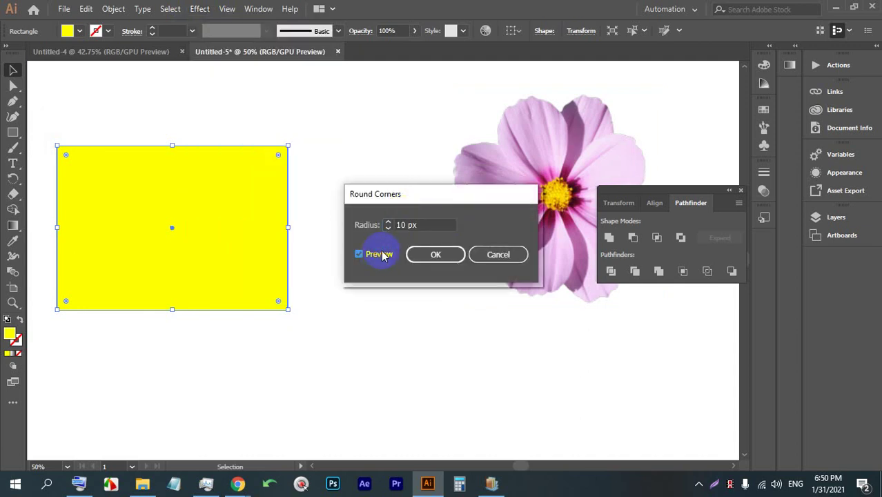
{"action": "left_click", "coordinate": [418, 225]}
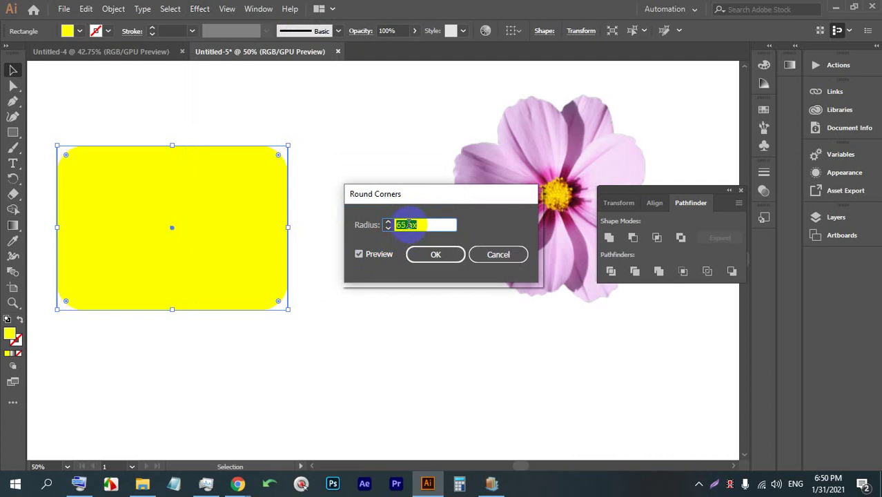
{"action": "left_click", "coordinate": [498, 254]}
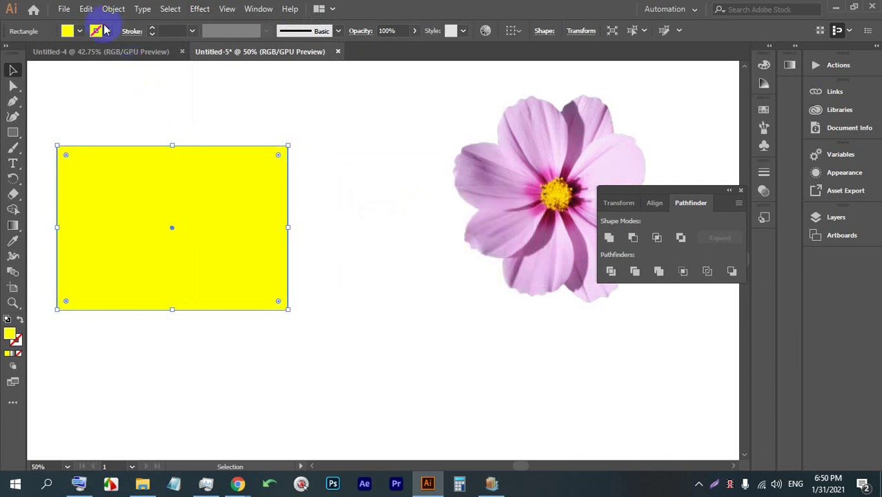
Step: Change the rectangle's fill colour from the swatches to orange
{"action": "left_click", "coordinate": [79, 30]}
{"action": "left_click", "coordinate": [125, 54]}
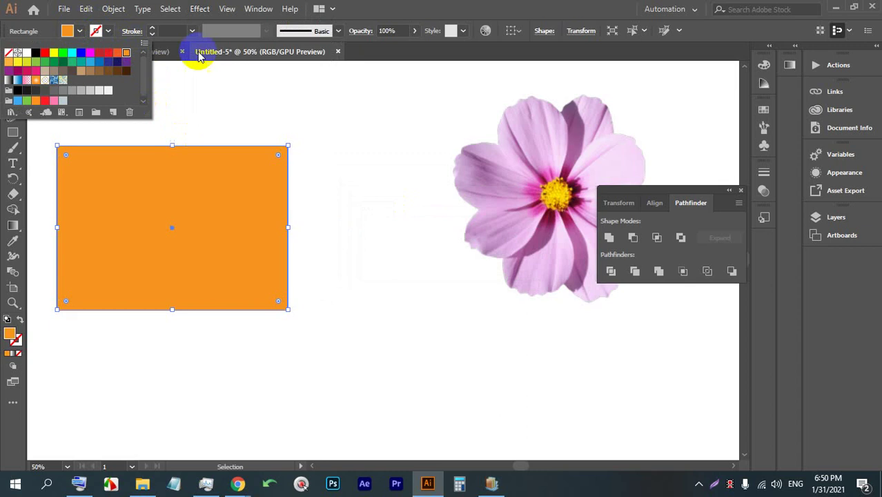
Step: Try different corner radii on the orange rectangle with a live preview of the Round Corners effect
{"action": "left_click", "coordinate": [199, 9]}
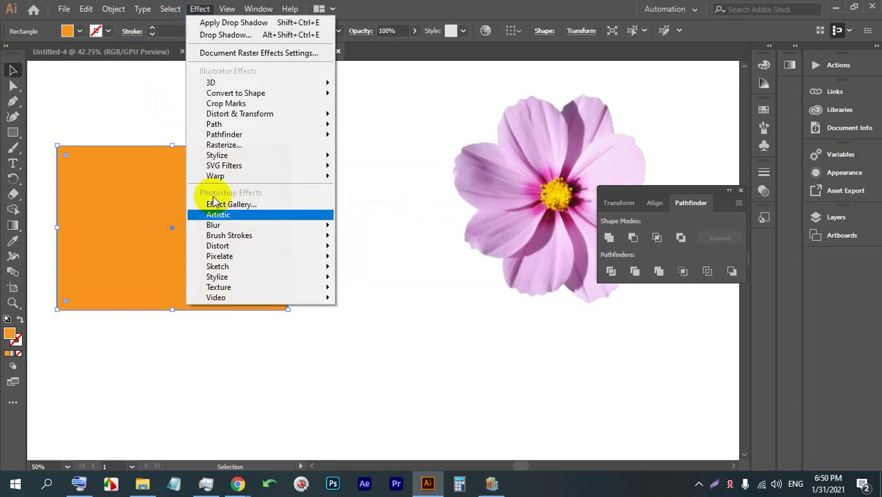
{"action": "mouse_move", "coordinate": [272, 157]}
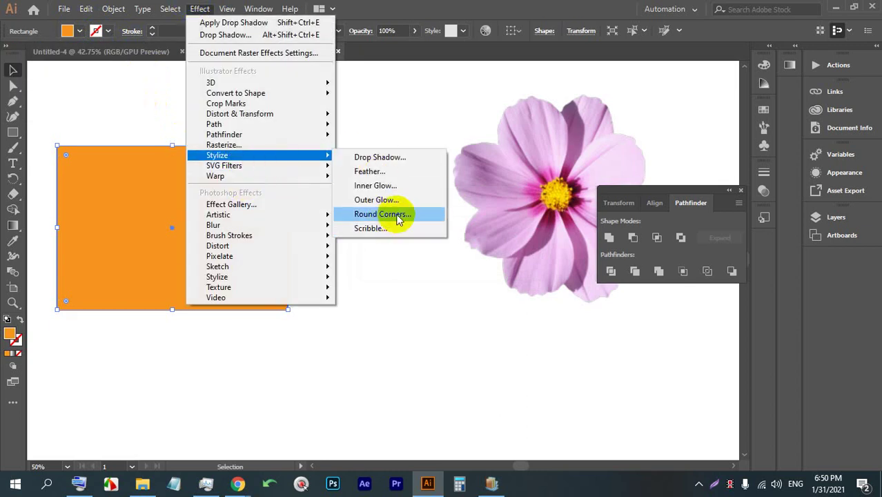
{"action": "left_click", "coordinate": [383, 214]}
{"action": "left_click", "coordinate": [360, 254]}
{"action": "left_click", "coordinate": [409, 225]}
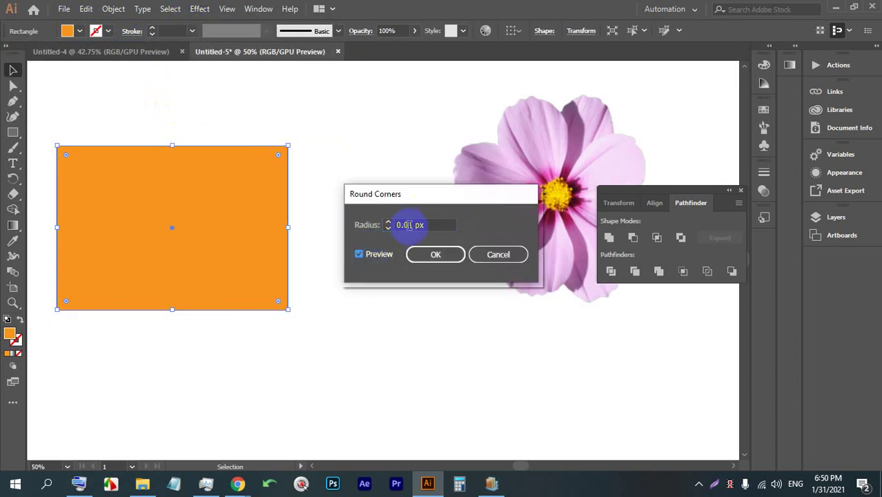
{"action": "double_click", "coordinate": [409, 225]}
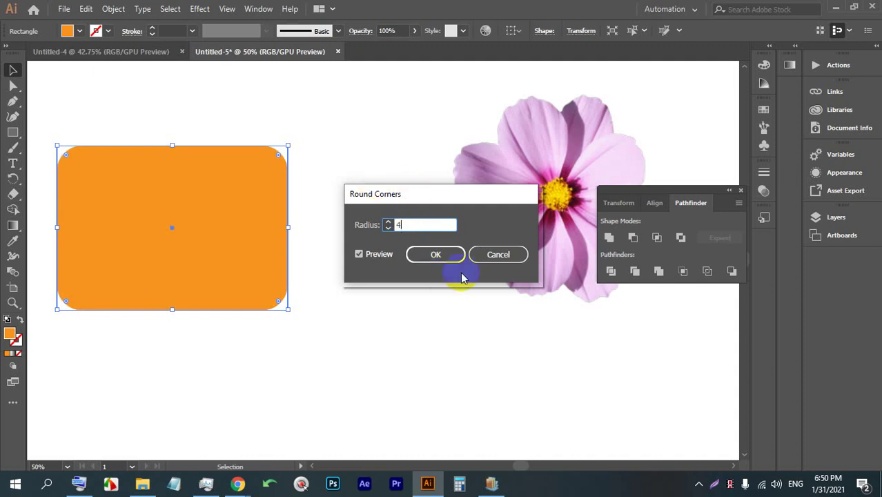
{"action": "left_click", "coordinate": [499, 255]}
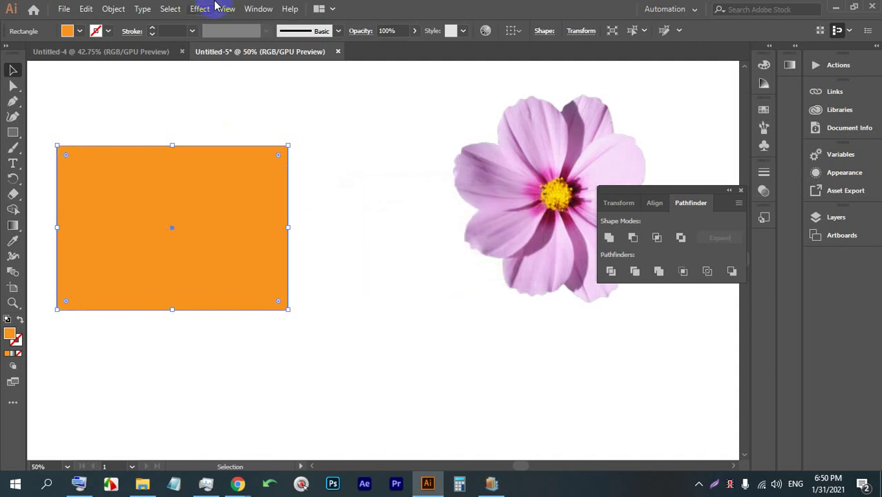
Step: Start the Stylize Scribble effect on the orange rectangle with the Default settings and a live preview, keeping the rectangle uncovered
{"action": "left_click", "coordinate": [201, 9]}
{"action": "mouse_move", "coordinate": [273, 98]}
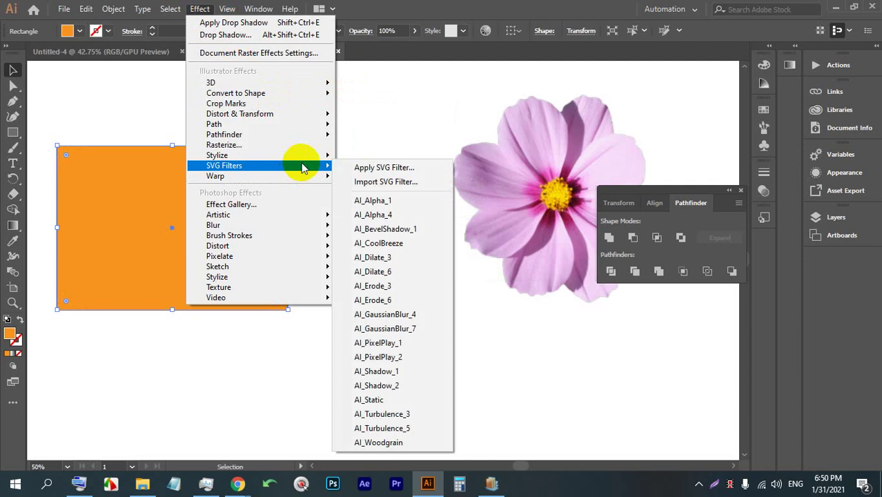
{"action": "mouse_move", "coordinate": [309, 163]}
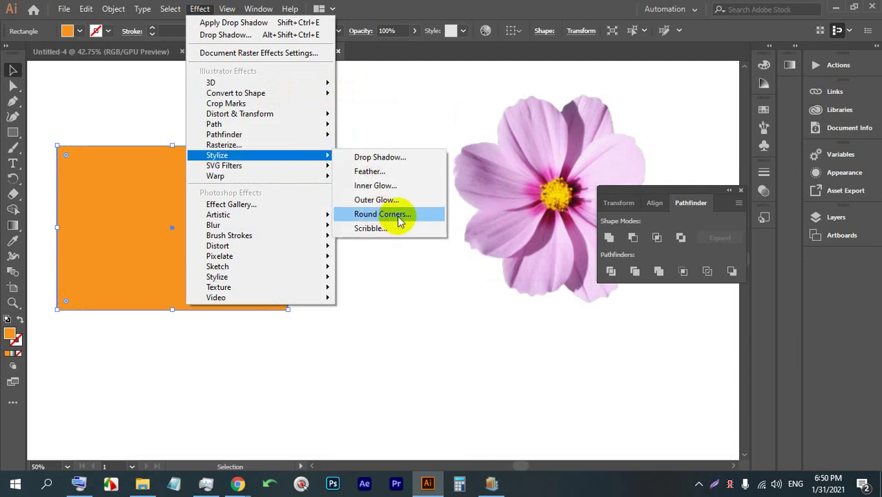
{"action": "mouse_move", "coordinate": [274, 161]}
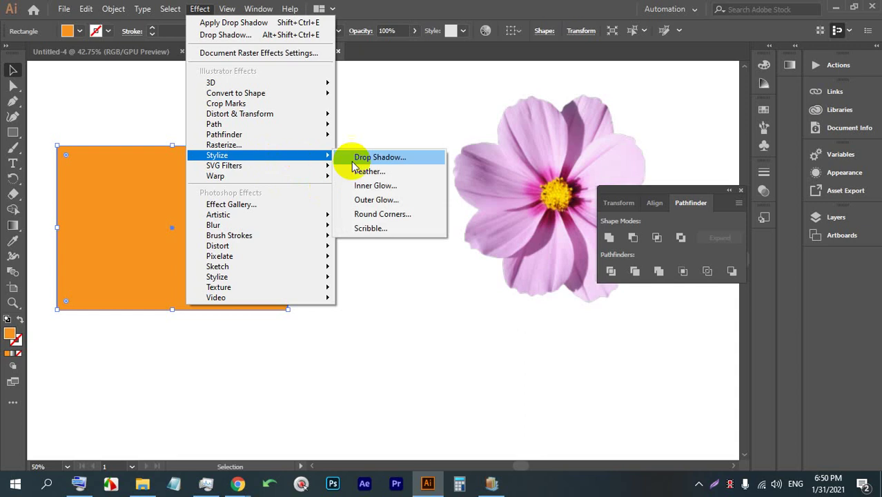
{"action": "left_click", "coordinate": [407, 228]}
{"action": "left_click_drag", "start_coordinate": [422, 60], "coordinate": [505, 45]}
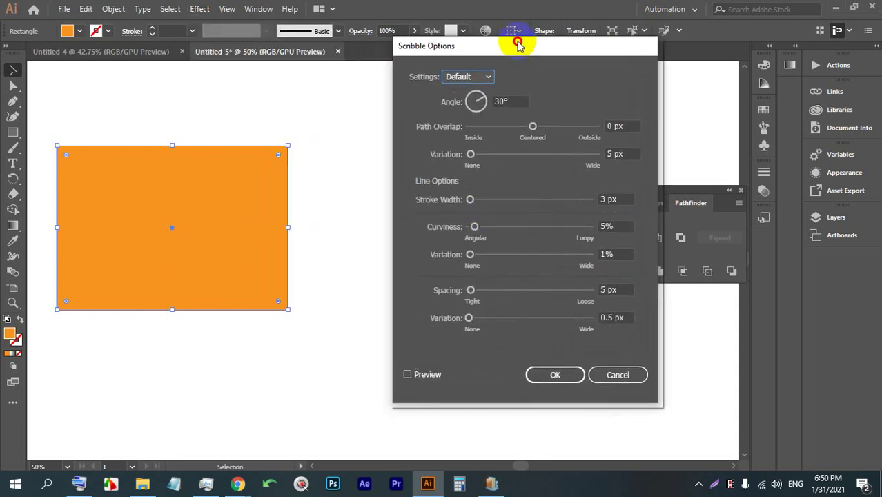
{"action": "left_click", "coordinate": [423, 375]}
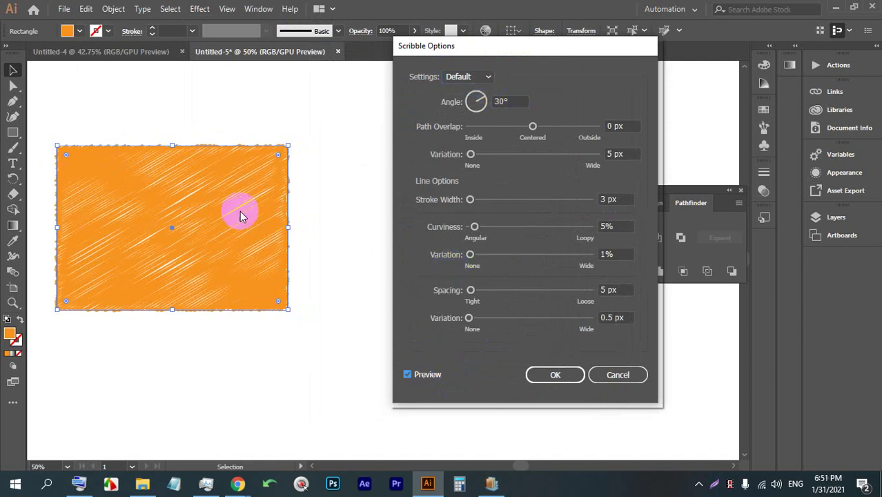
Step: Preview the Loose and Moiré Scribble presets on the orange rectangle
{"action": "left_click", "coordinate": [459, 77]}
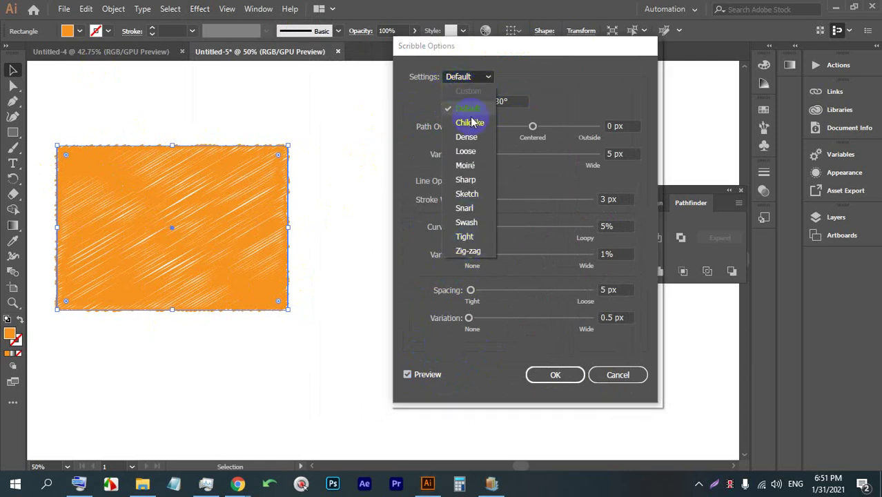
{"action": "left_click", "coordinate": [475, 157]}
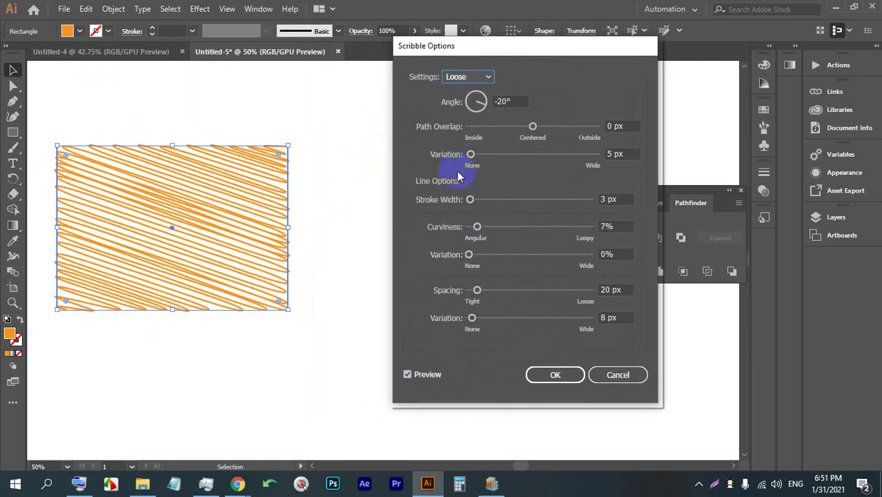
{"action": "left_click", "coordinate": [474, 79]}
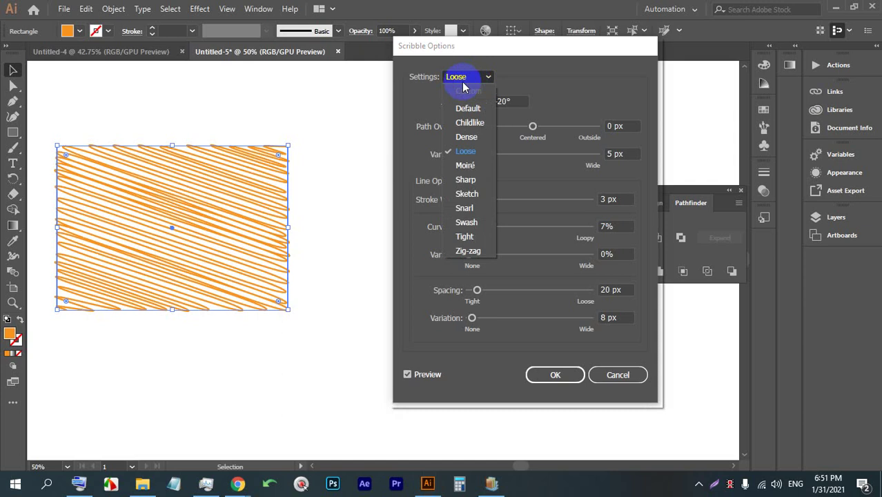
{"action": "left_click", "coordinate": [466, 166]}
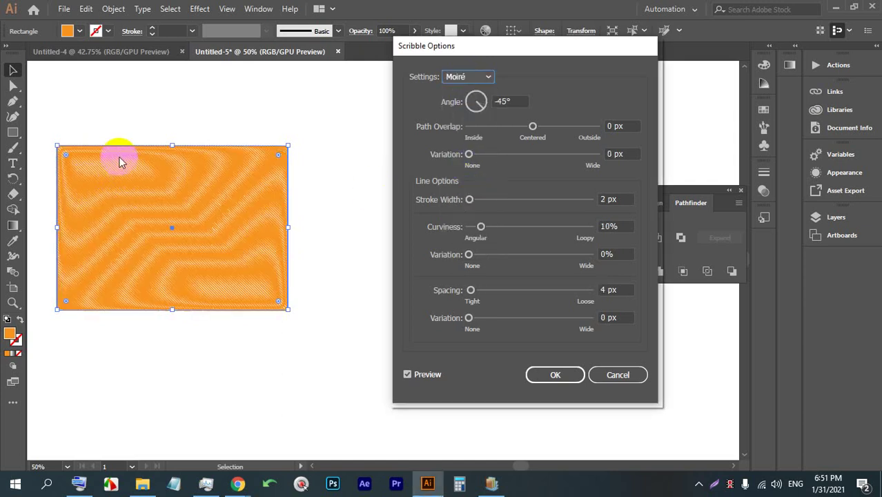
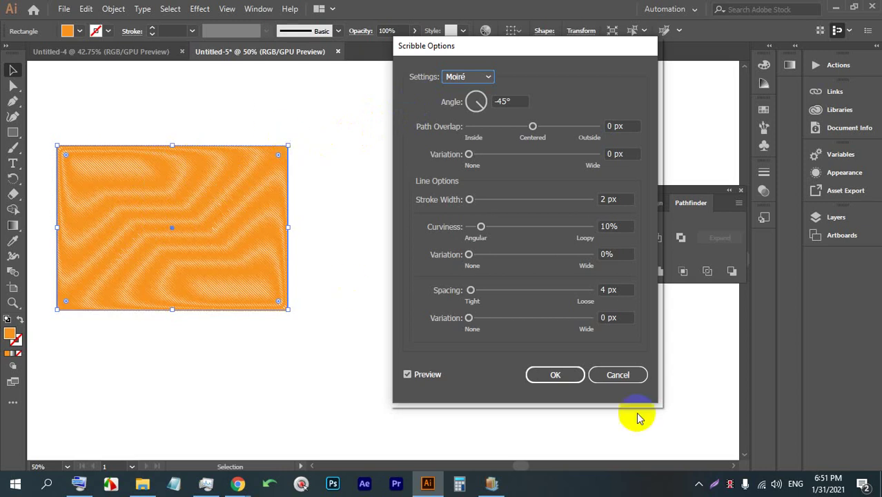
Step: Try the Childlike, Dense, Loose and Moiré Scribble presets in turn on the rectangle
{"action": "left_click", "coordinate": [469, 76]}
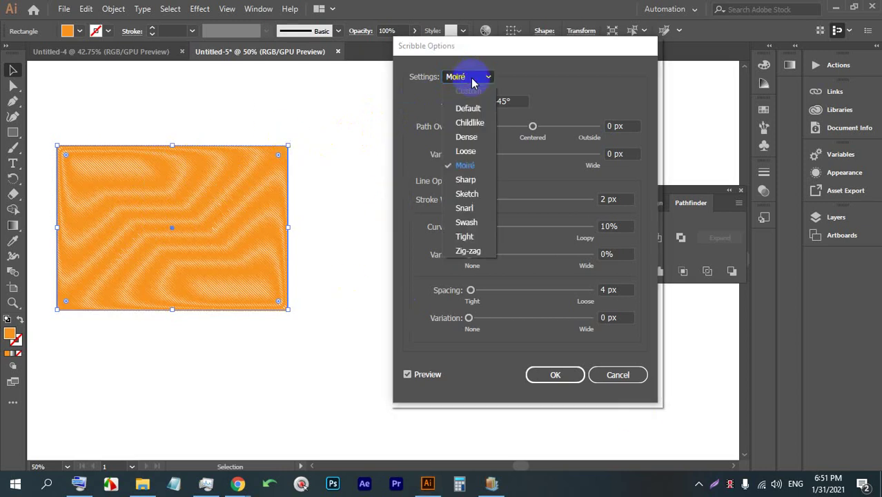
{"action": "left_click", "coordinate": [469, 122]}
{"action": "left_click", "coordinate": [467, 76]}
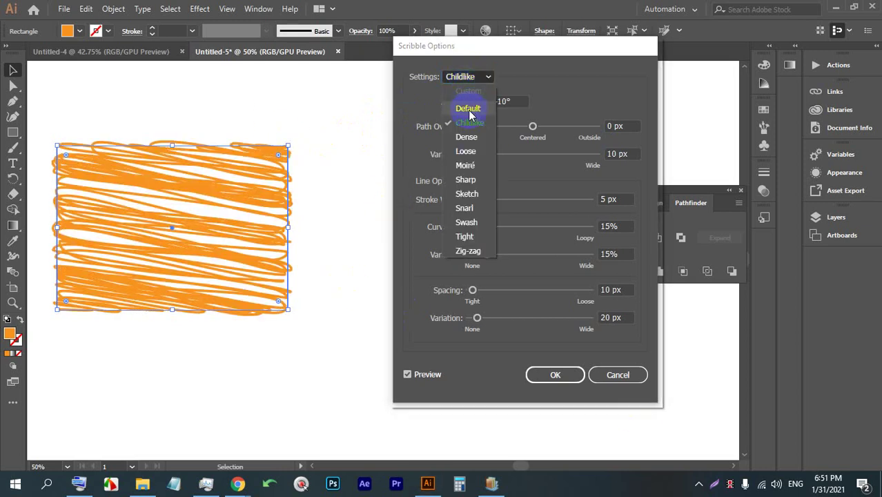
{"action": "left_click", "coordinate": [466, 137]}
{"action": "left_click", "coordinate": [469, 77]}
{"action": "left_click", "coordinate": [465, 151]}
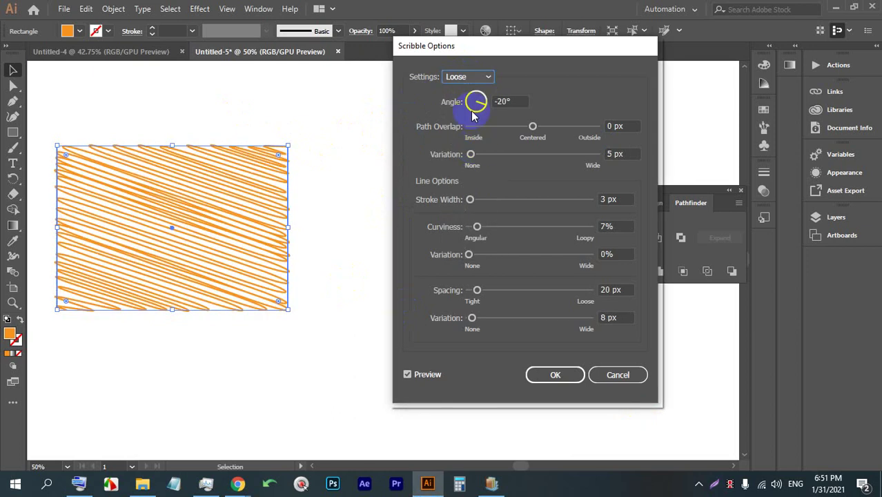
{"action": "left_click", "coordinate": [469, 76]}
{"action": "left_click", "coordinate": [466, 151]}
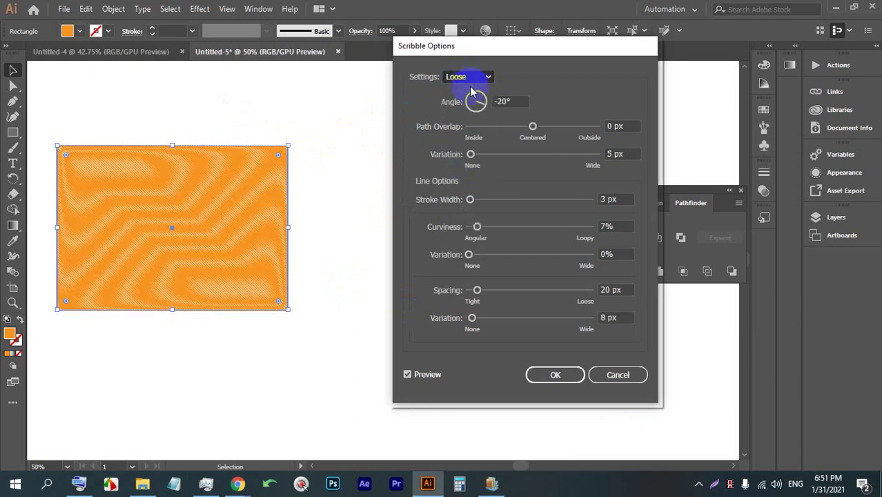
Step: Try the Sharp, Sketch and Snarl Scribble presets in turn on the rectangle
{"action": "left_click", "coordinate": [468, 77]}
{"action": "left_click", "coordinate": [465, 179]}
{"action": "left_click", "coordinate": [471, 76]}
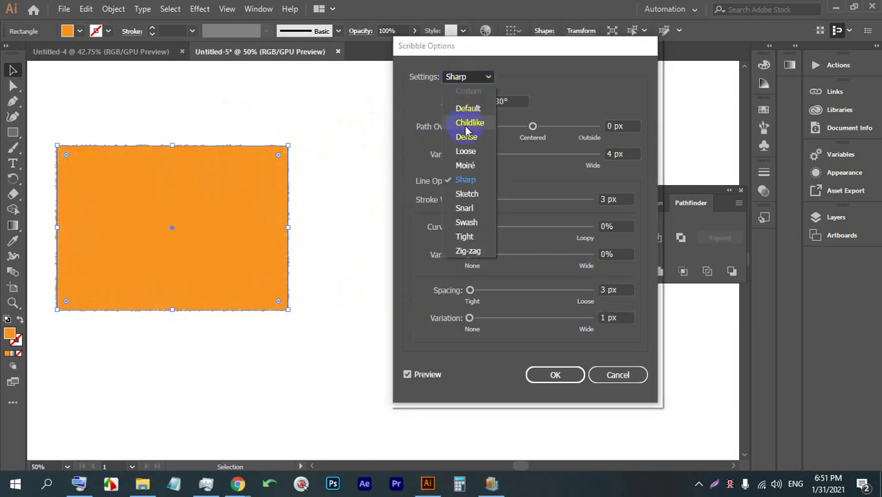
{"action": "left_click", "coordinate": [466, 192]}
{"action": "left_click", "coordinate": [476, 77]}
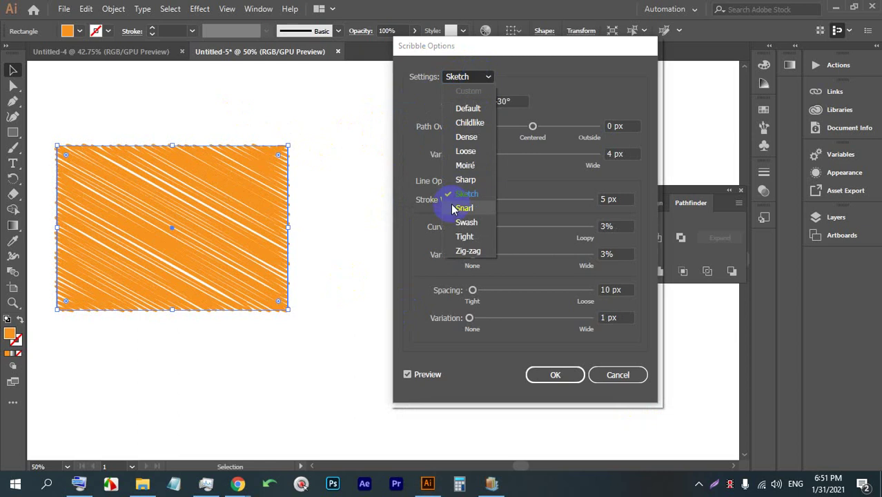
{"action": "left_click", "coordinate": [463, 208]}
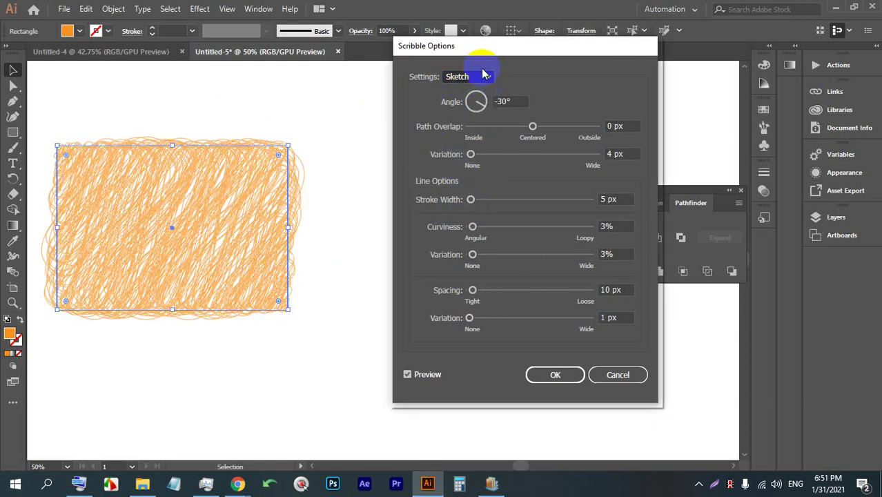
{"action": "left_click", "coordinate": [457, 79]}
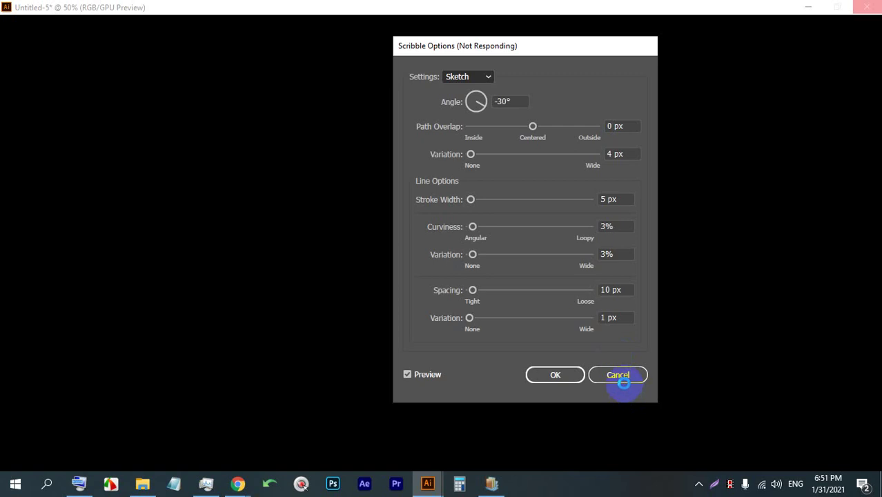
{"action": "left_click", "coordinate": [617, 377]}
{"action": "left_click", "coordinate": [531, 416]}
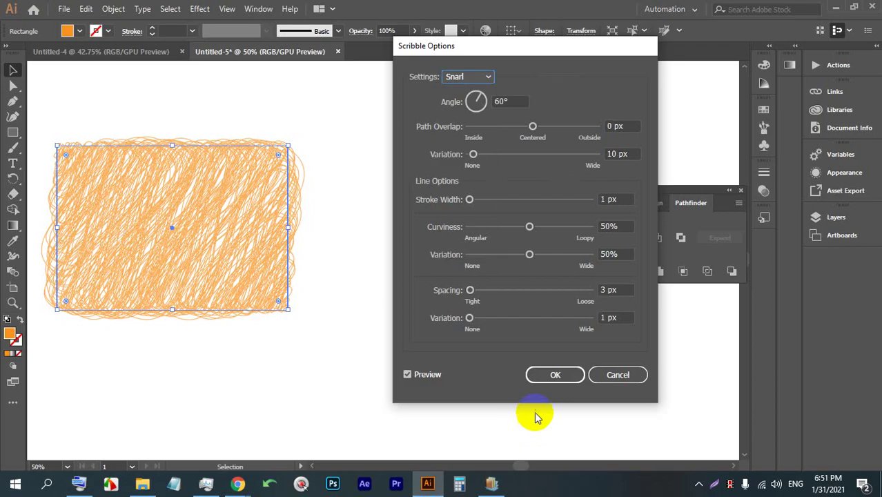
Step: Try the Tight and Zig-zag Scribble presets, and turn the Zig-zag angle to 86°
{"action": "left_click", "coordinate": [474, 79]}
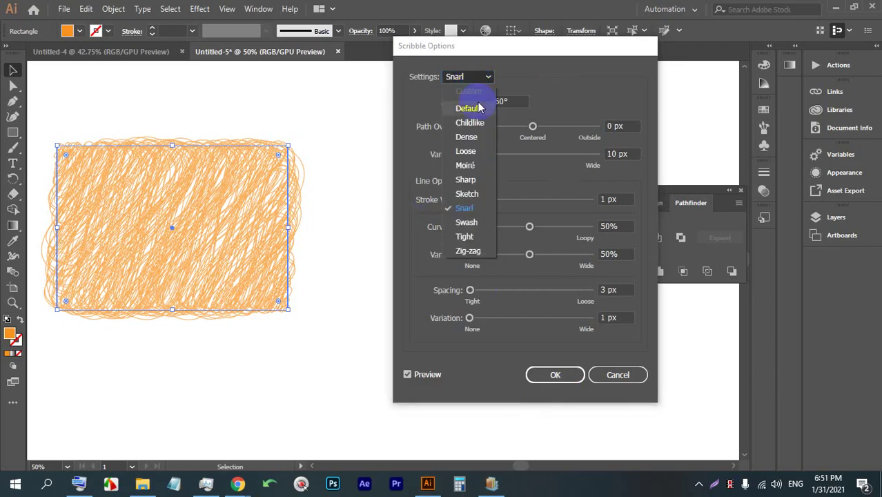
{"action": "left_click", "coordinate": [468, 239]}
{"action": "left_click", "coordinate": [477, 78]}
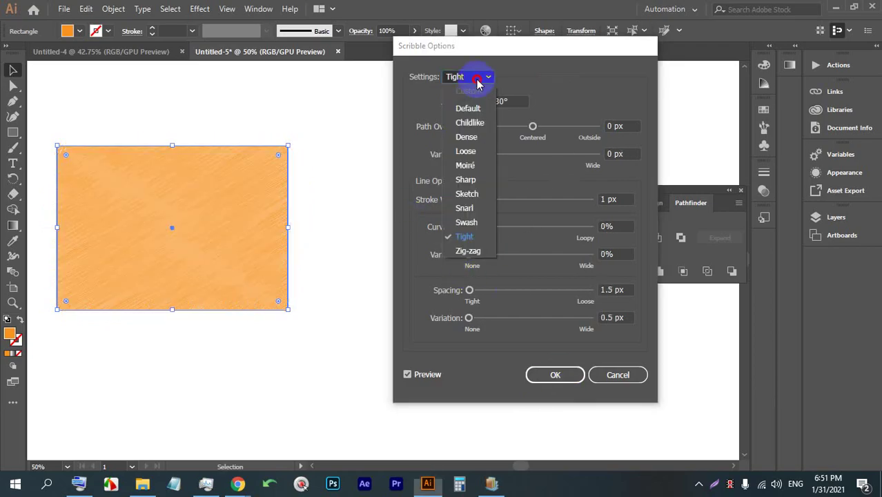
{"action": "left_click", "coordinate": [468, 253]}
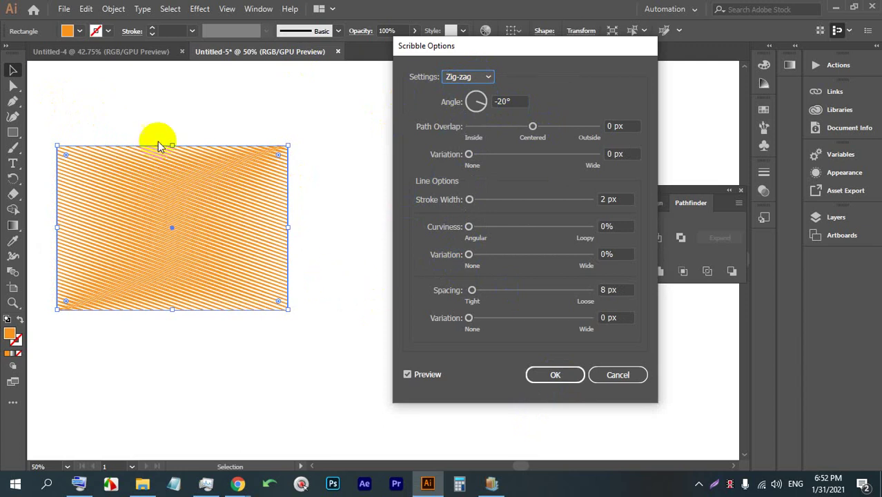
{"action": "mouse_move", "coordinate": [472, 96]}
{"action": "left_mouse_down"}
{"action": "mouse_move", "coordinate": [487, 103]}
{"action": "mouse_move", "coordinate": [476, 95]}
{"action": "mouse_move", "coordinate": [475, 110]}
{"action": "mouse_move", "coordinate": [477, 95]}
{"action": "left_mouse_up"}
{"action": "left_click", "coordinate": [518, 148]}
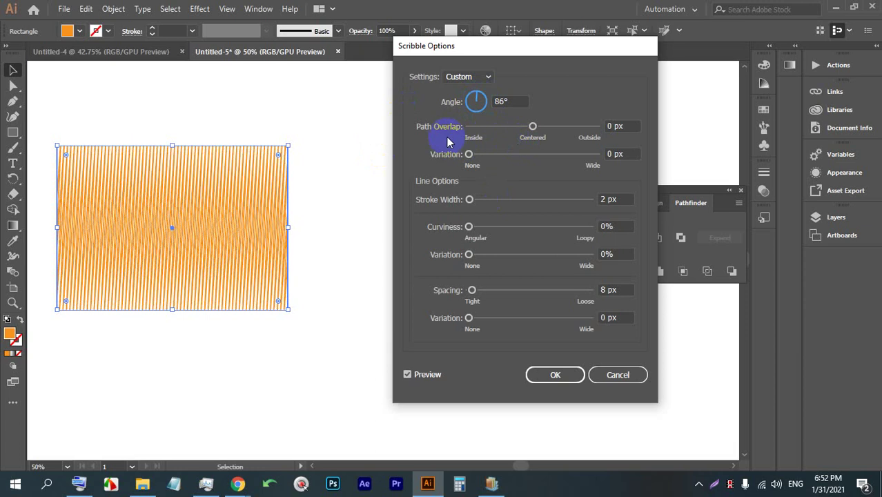
Step: Switch to the Google Meet call in Chrome to check the participants, and return to Illustrator
{"action": "mouse_move", "coordinate": [238, 483]}
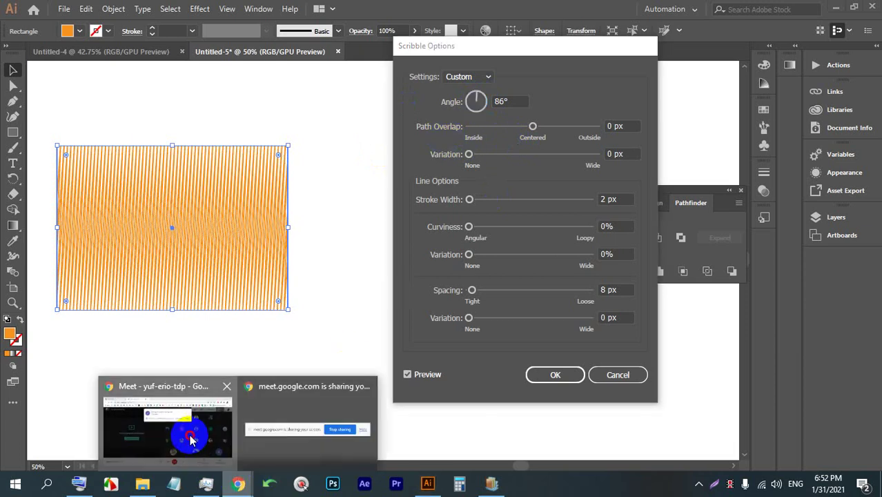
{"action": "left_click", "coordinate": [168, 428]}
{"action": "left_click", "coordinate": [574, 147]}
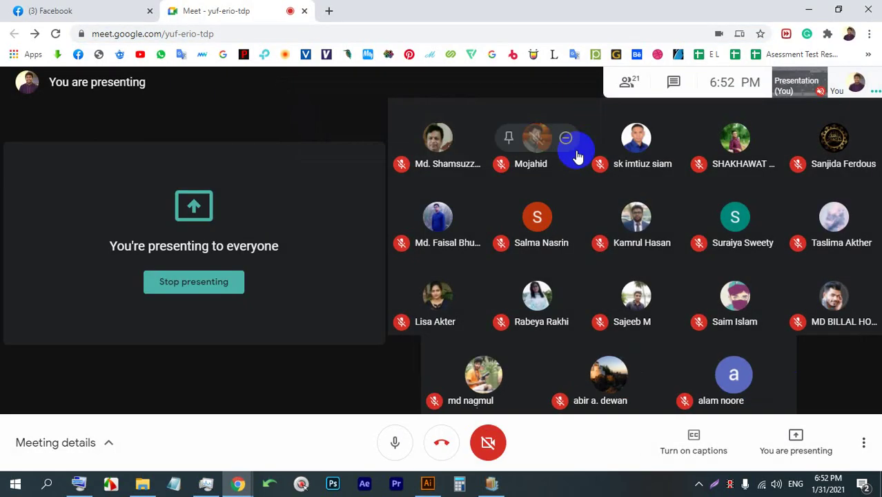
{"action": "left_click", "coordinate": [428, 483]}
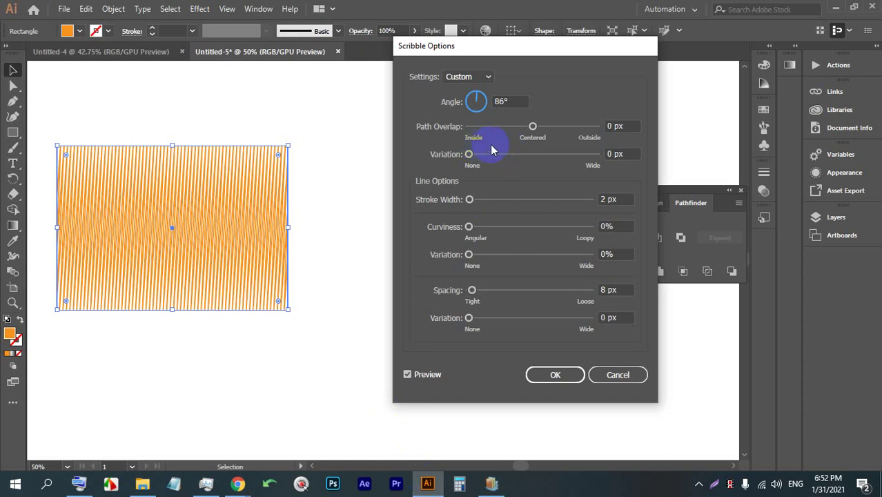
Step: Set the Scribble path overlap to -1.48 px and its variation to 36 px
{"action": "left_click", "coordinate": [533, 126]}
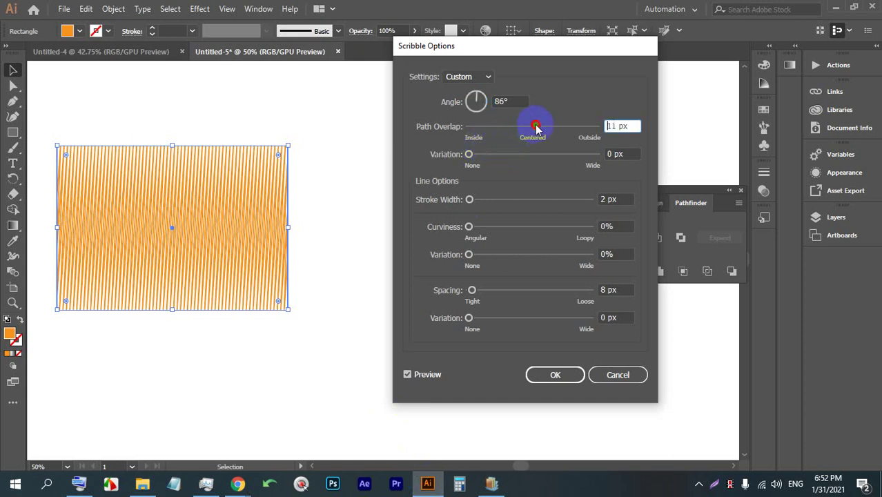
{"action": "mouse_move", "coordinate": [536, 126]}
{"action": "left_mouse_down"}
{"action": "mouse_move", "coordinate": [568, 128]}
{"action": "mouse_move", "coordinate": [504, 129]}
{"action": "mouse_move", "coordinate": [529, 128]}
{"action": "left_mouse_up"}
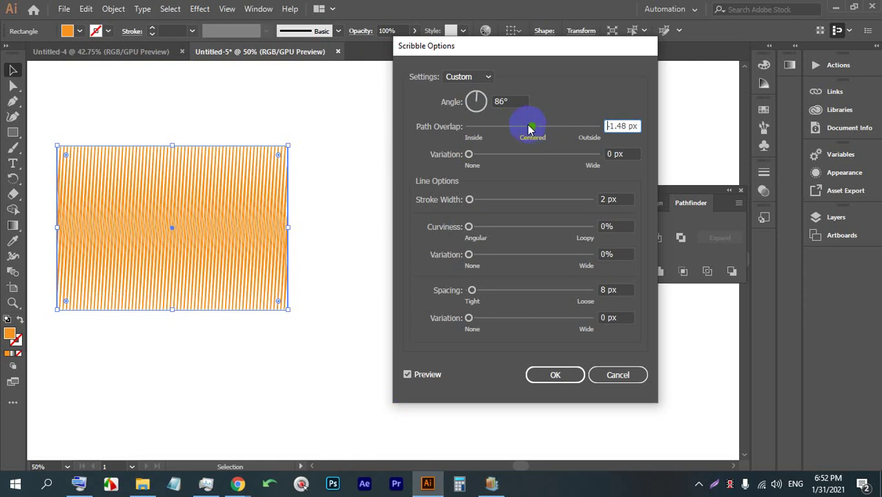
{"action": "mouse_move", "coordinate": [467, 153]}
{"action": "left_mouse_down"}
{"action": "mouse_move", "coordinate": [474, 157]}
{"action": "mouse_move", "coordinate": [289, 179]}
{"action": "left_mouse_up"}
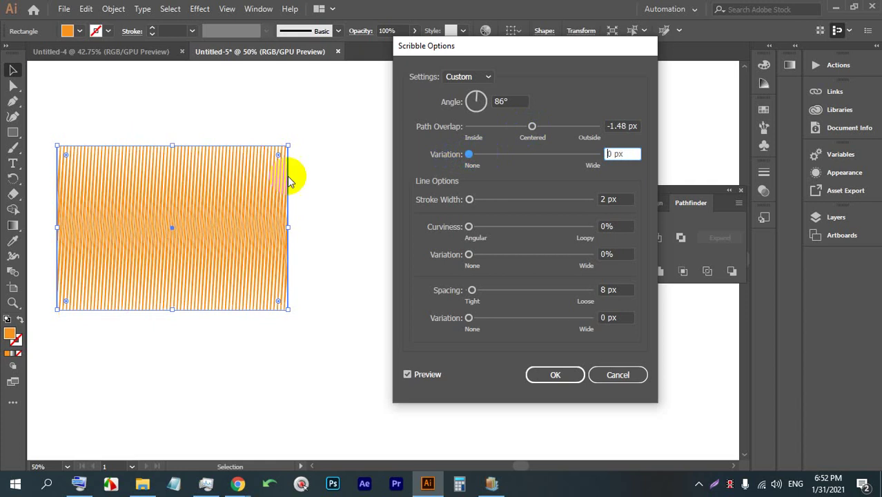
{"action": "mouse_move", "coordinate": [469, 154]}
{"action": "left_mouse_down"}
{"action": "mouse_move", "coordinate": [479, 150]}
{"action": "mouse_move", "coordinate": [475, 164]}
{"action": "mouse_move", "coordinate": [435, 160]}
{"action": "mouse_move", "coordinate": [474, 162]}
{"action": "left_mouse_up"}
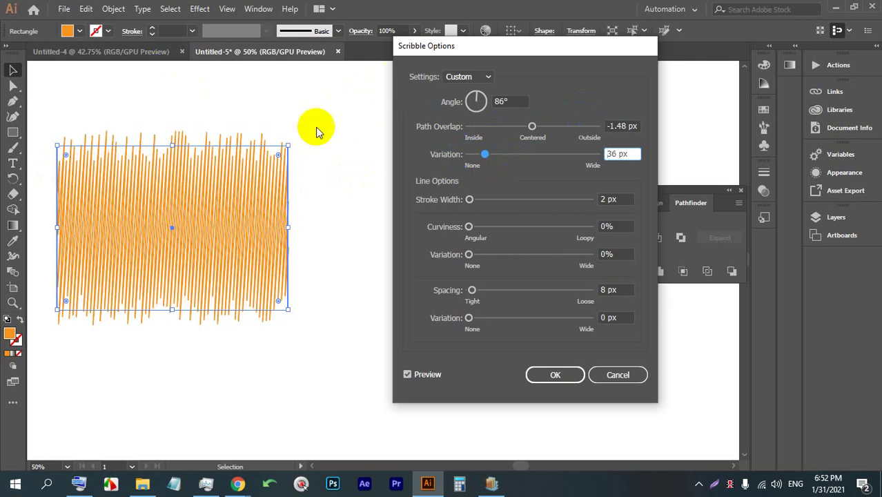
Step: Apply the Loose Scribble preset, and set its angle to 0° and the path overlap variation to 77 px
{"action": "left_click", "coordinate": [481, 77]}
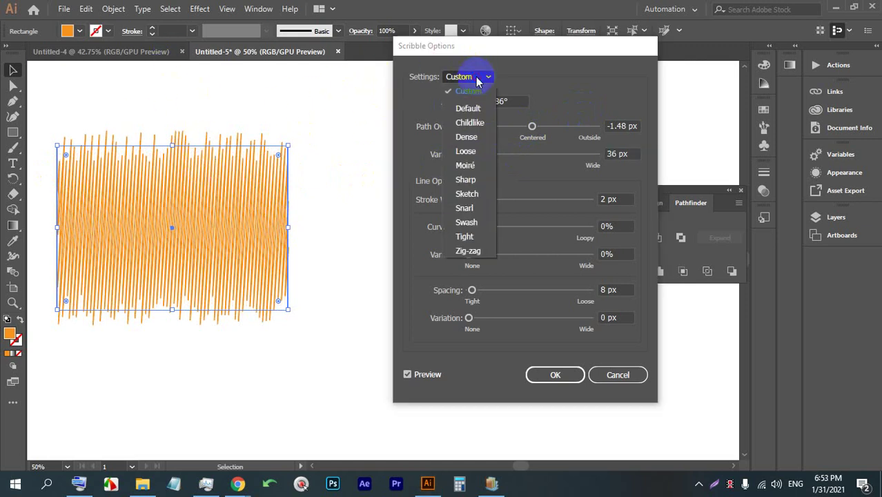
{"action": "left_click", "coordinate": [473, 151]}
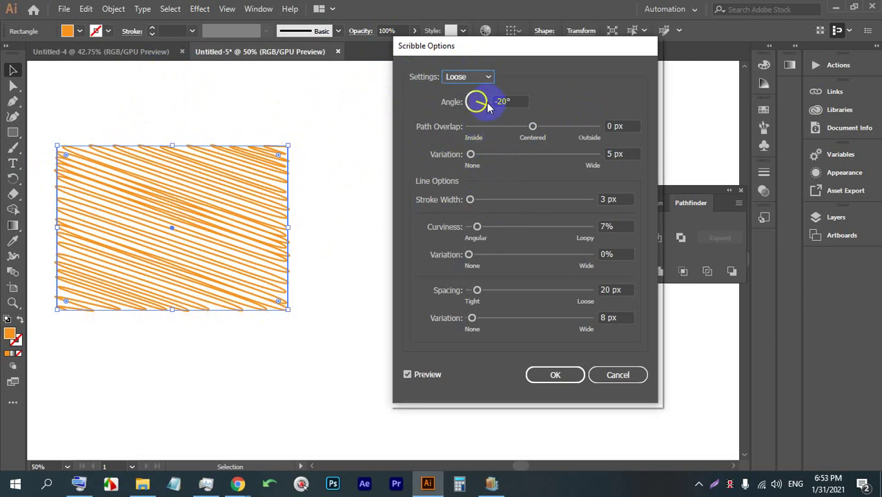
{"action": "left_click_drag", "start_coordinate": [478, 99], "coordinate": [487, 101]}
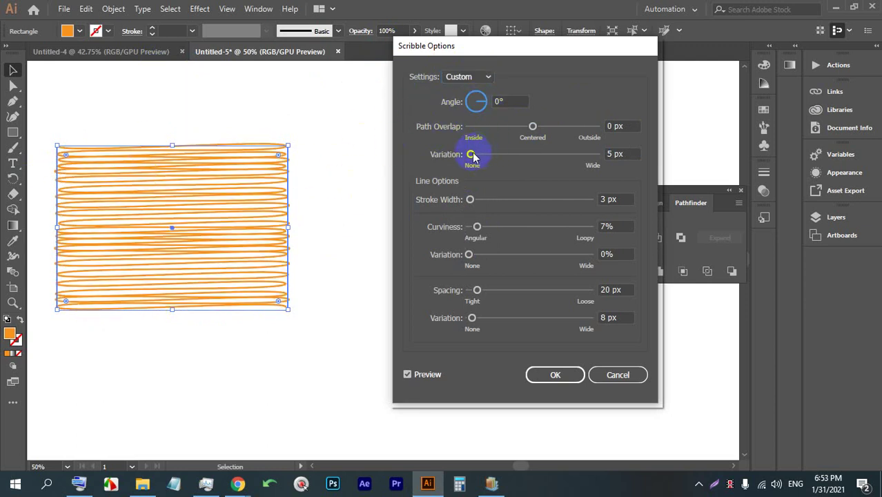
{"action": "left_click_drag", "start_coordinate": [471, 154], "coordinate": [504, 154]}
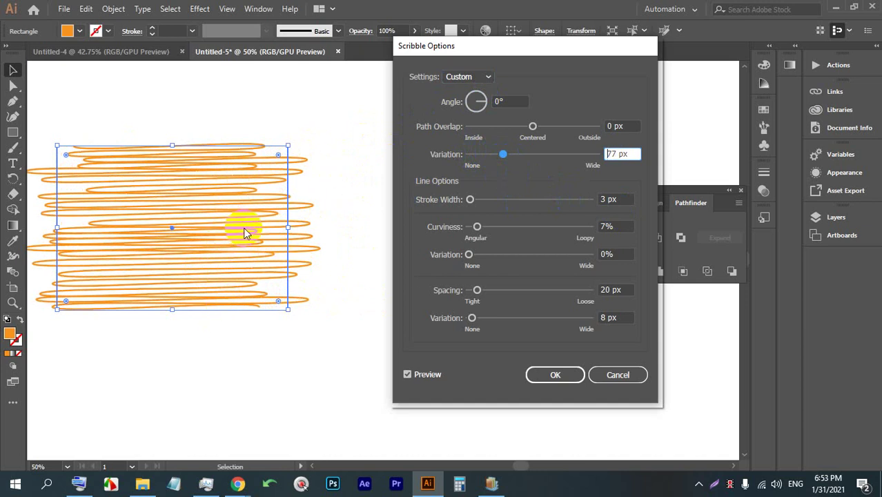
Step: Try Scribble stroke widths of about 165 px, 0.01 px and 5 px
{"action": "left_click", "coordinate": [471, 200]}
{"action": "left_click_drag", "start_coordinate": [470, 200], "coordinate": [519, 200]}
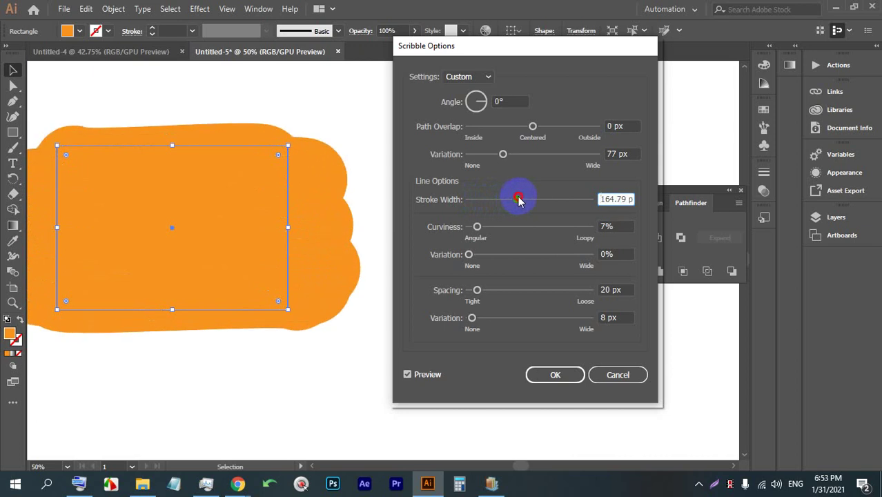
{"action": "left_click_drag", "start_coordinate": [519, 200], "coordinate": [447, 200]}
{"action": "left_click", "coordinate": [468, 199]}
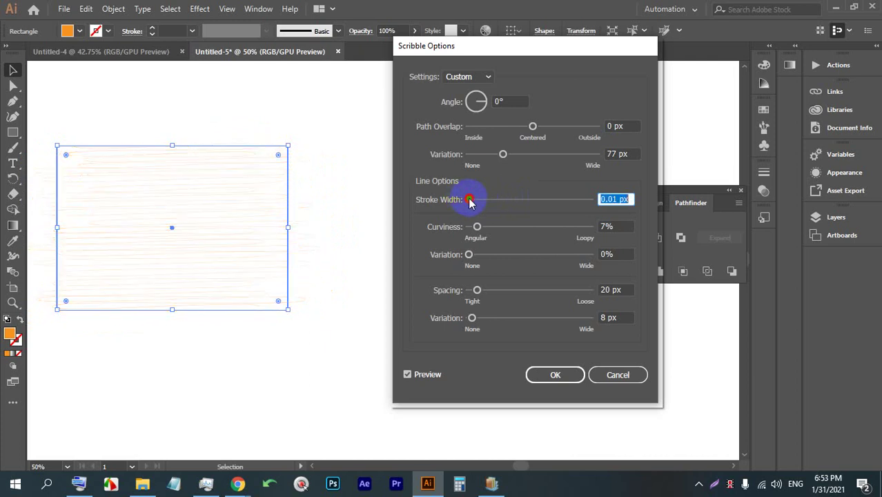
{"action": "type", "text": "5"}
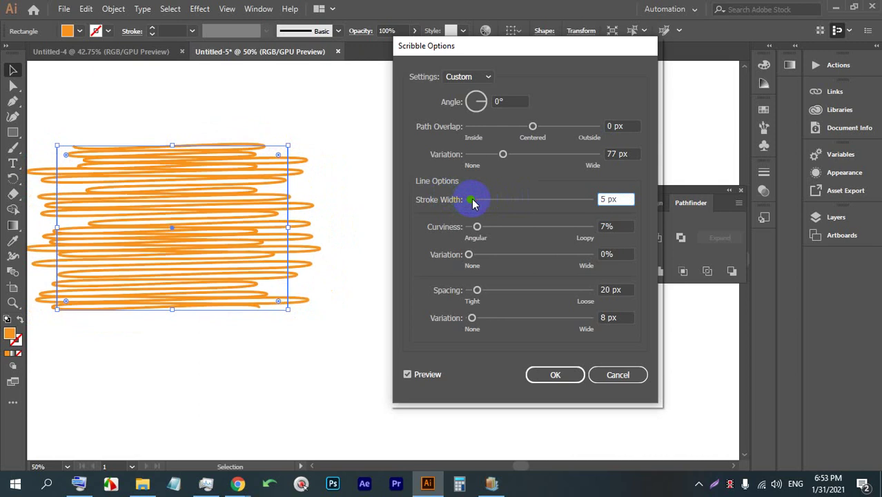
Step: Set the Scribble stroke width to 2 px and the curviness to 0%
{"action": "left_click", "coordinate": [615, 201]}
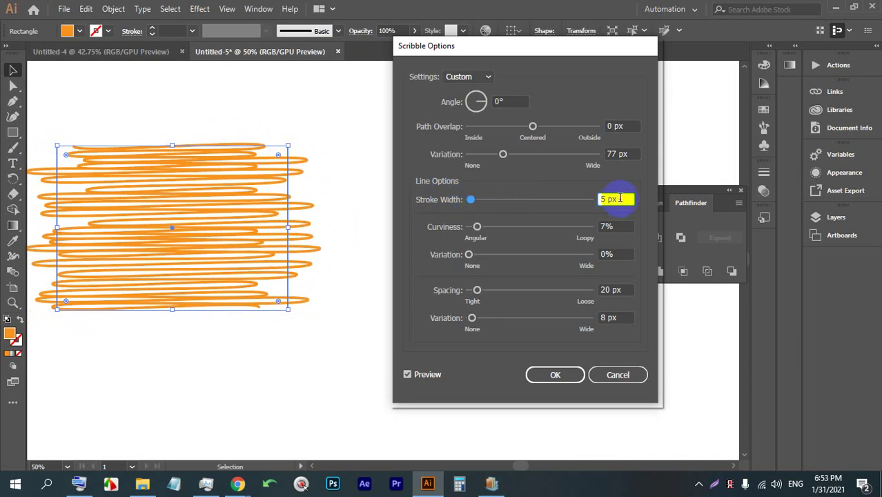
{"action": "key", "text": "Down"}
{"action": "key", "text": "Down"}
{"action": "key", "text": "Down"}
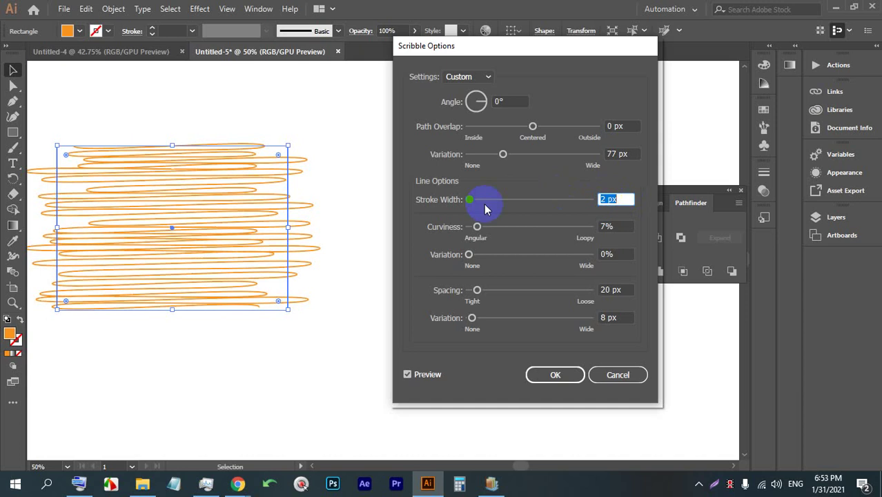
{"action": "mouse_move", "coordinate": [476, 228]}
{"action": "left_mouse_down"}
{"action": "mouse_move", "coordinate": [556, 228]}
{"action": "mouse_move", "coordinate": [433, 225]}
{"action": "left_mouse_up"}
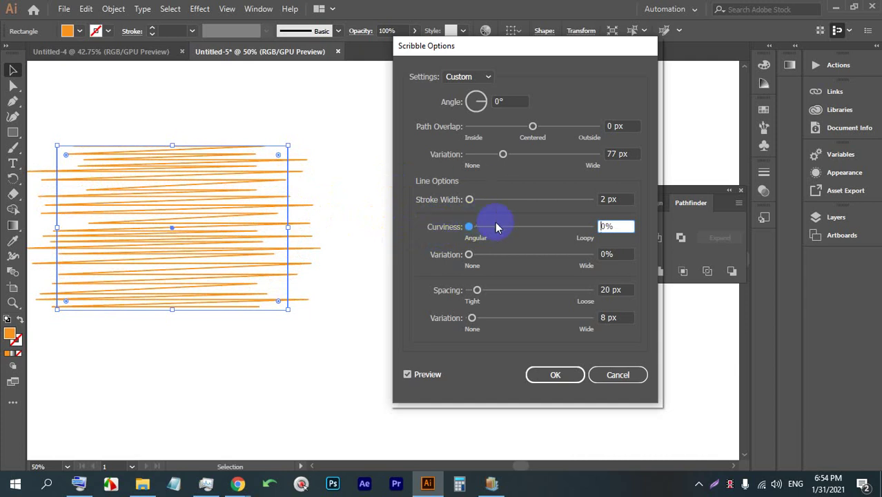
Step: Set the Scribble curviness to 15% and its variation to 7%, after trying a curviness variation of 26%
{"action": "left_click", "coordinate": [473, 235]}
{"action": "left_click_drag", "start_coordinate": [473, 233], "coordinate": [488, 230]}
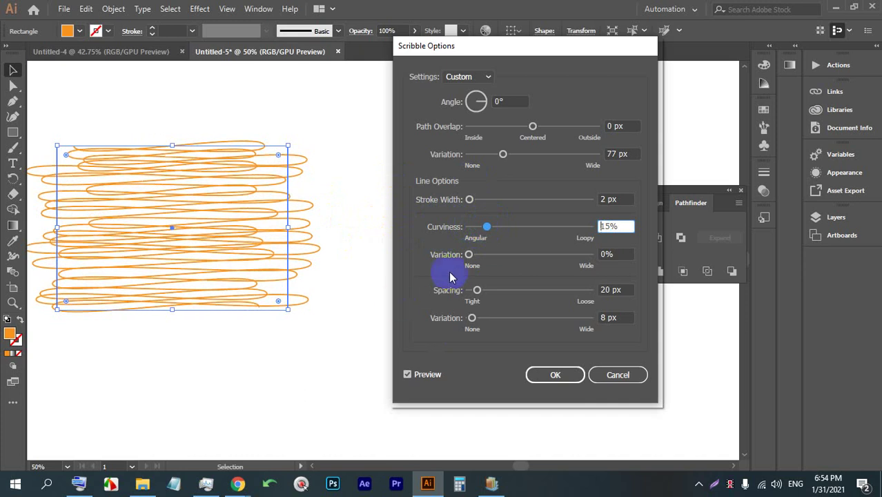
{"action": "left_click", "coordinate": [469, 255]}
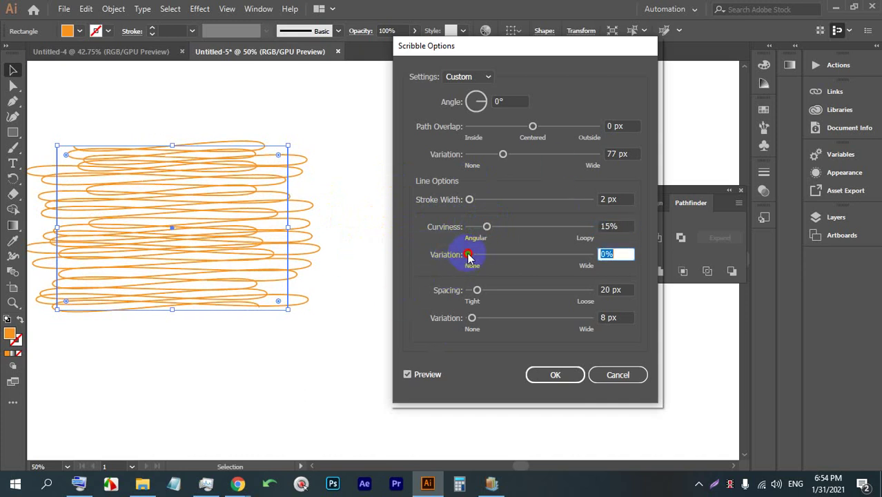
{"action": "mouse_move", "coordinate": [469, 255]}
{"action": "left_mouse_down"}
{"action": "mouse_move", "coordinate": [565, 256]}
{"action": "mouse_move", "coordinate": [581, 266]}
{"action": "mouse_move", "coordinate": [502, 257]}
{"action": "left_mouse_up"}
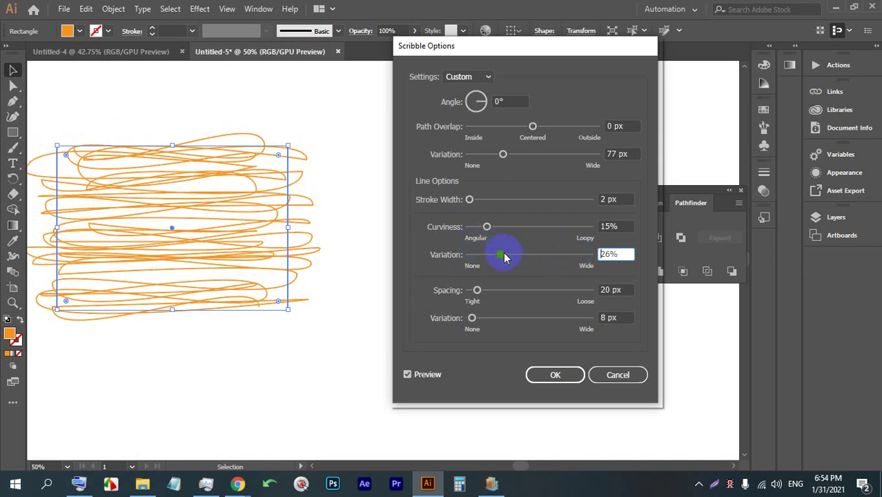
{"action": "left_click_drag", "start_coordinate": [504, 253], "coordinate": [478, 255]}
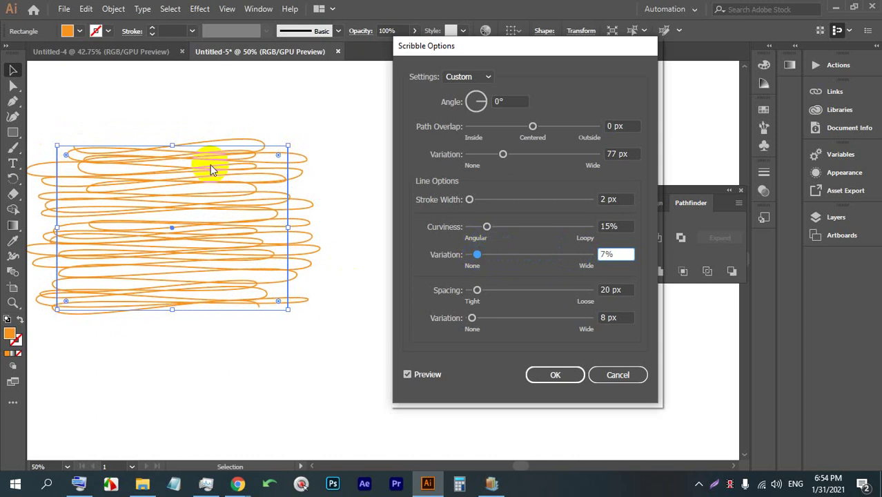
Step: Set the Scribble spacing to 12 px and its variation to 5 px, and apply the effect
{"action": "mouse_move", "coordinate": [476, 290]}
{"action": "left_mouse_down"}
{"action": "mouse_move", "coordinate": [506, 294]}
{"action": "mouse_move", "coordinate": [450, 295]}
{"action": "mouse_move", "coordinate": [501, 290]}
{"action": "mouse_move", "coordinate": [478, 289]}
{"action": "left_mouse_up"}
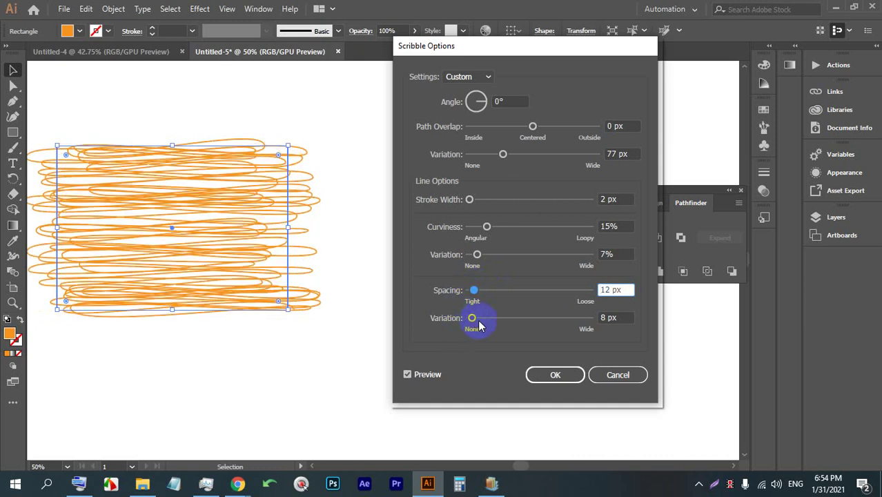
{"action": "mouse_move", "coordinate": [479, 320]}
{"action": "left_mouse_down"}
{"action": "mouse_move", "coordinate": [568, 324]}
{"action": "mouse_move", "coordinate": [471, 318]}
{"action": "left_mouse_up"}
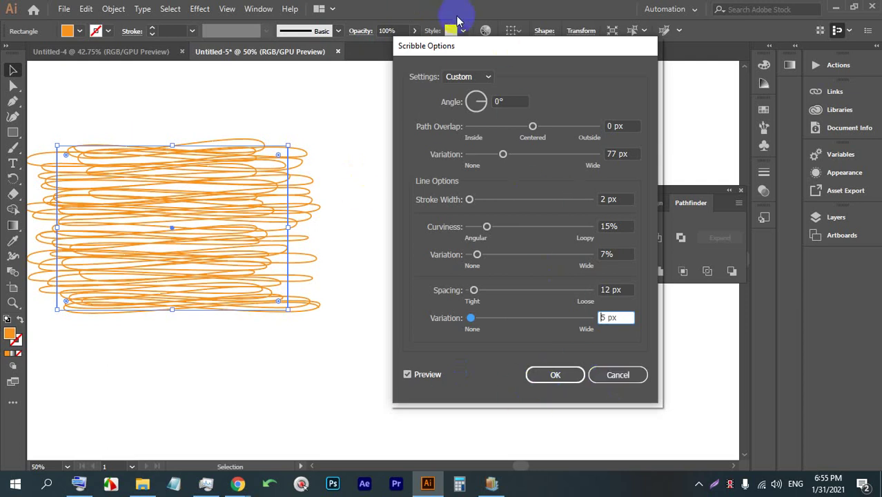
{"action": "left_click", "coordinate": [557, 377]}
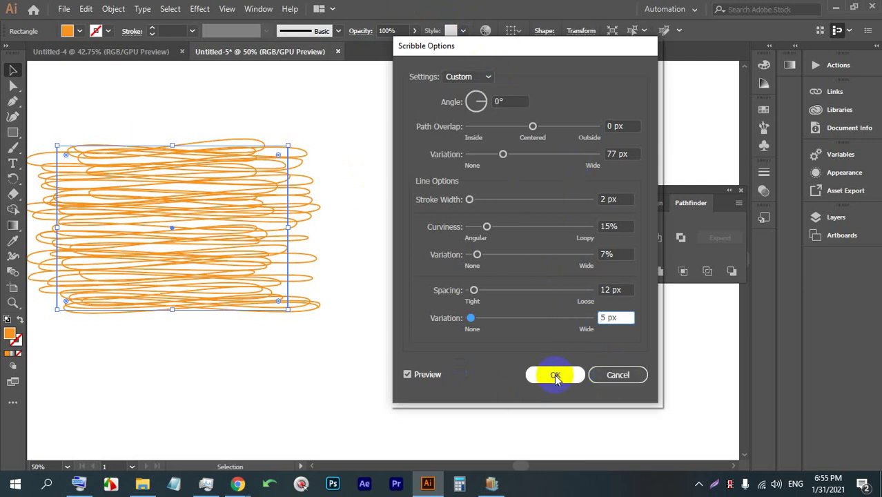
Step: Scale down the scribbled rectangle and place it above the empty canvas area, next to the flower's upper petals
{"action": "left_click", "coordinate": [296, 296]}
{"action": "left_click_drag", "start_coordinate": [209, 288], "coordinate": [208, 285]}
{"action": "left_click", "coordinate": [164, 178]}
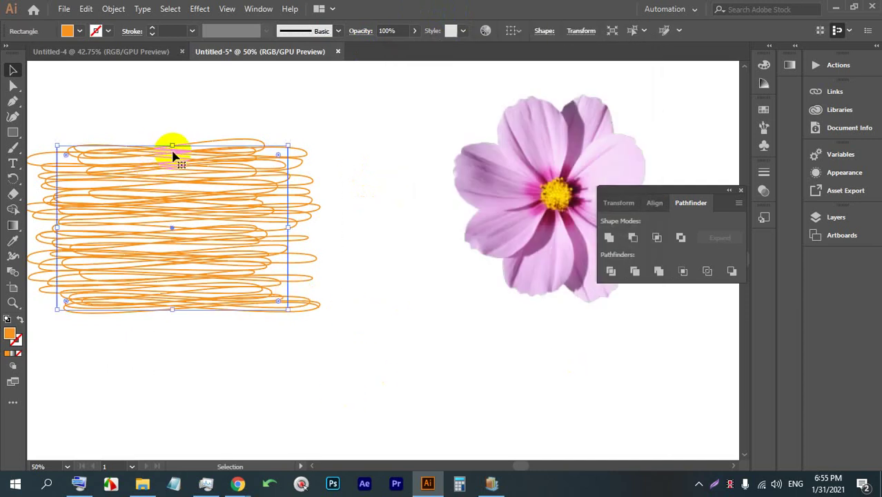
{"action": "mouse_move", "coordinate": [172, 145]}
{"action": "left_mouse_down"}
{"action": "mouse_move", "coordinate": [169, 197]}
{"action": "mouse_move", "coordinate": [226, 138]}
{"action": "mouse_move", "coordinate": [301, 165]}
{"action": "left_mouse_up"}
Step: Draw a new, roughly square orange rectangle below and to the left of the scribbled shape
{"action": "left_click", "coordinate": [200, 9]}
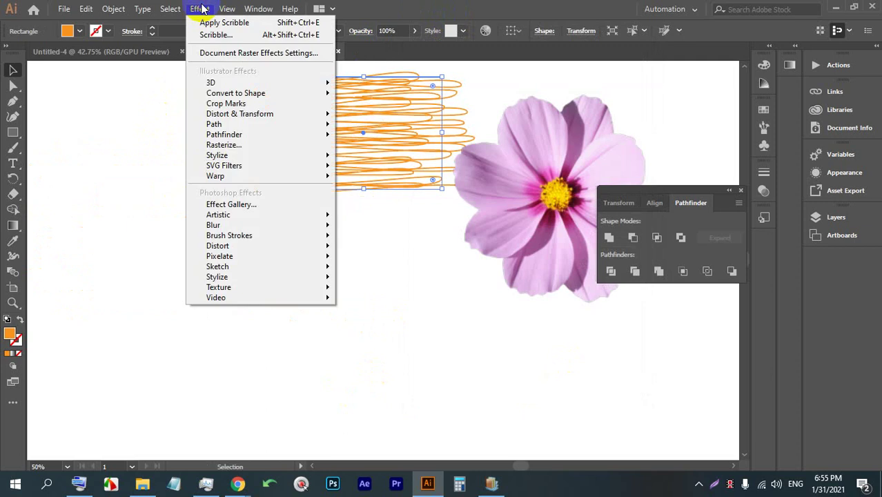
{"action": "left_click", "coordinate": [202, 9]}
{"action": "left_click", "coordinate": [9, 134]}
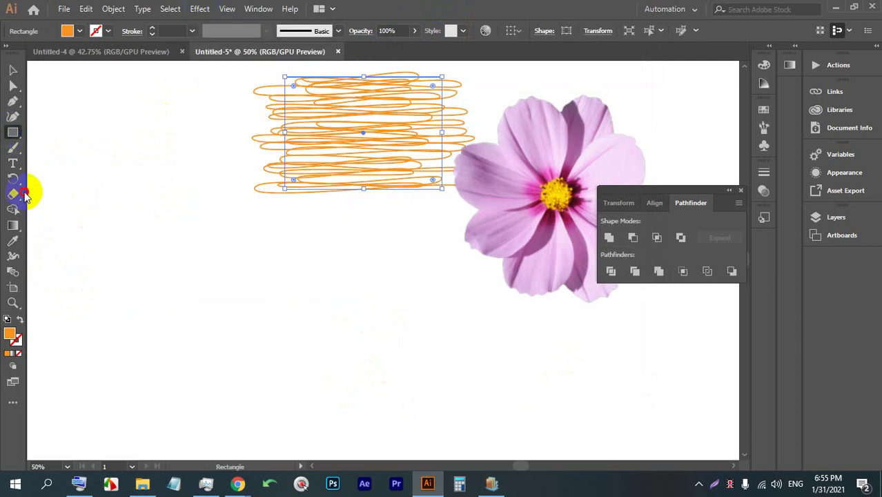
{"action": "left_click_drag", "start_coordinate": [65, 184], "coordinate": [221, 333]}
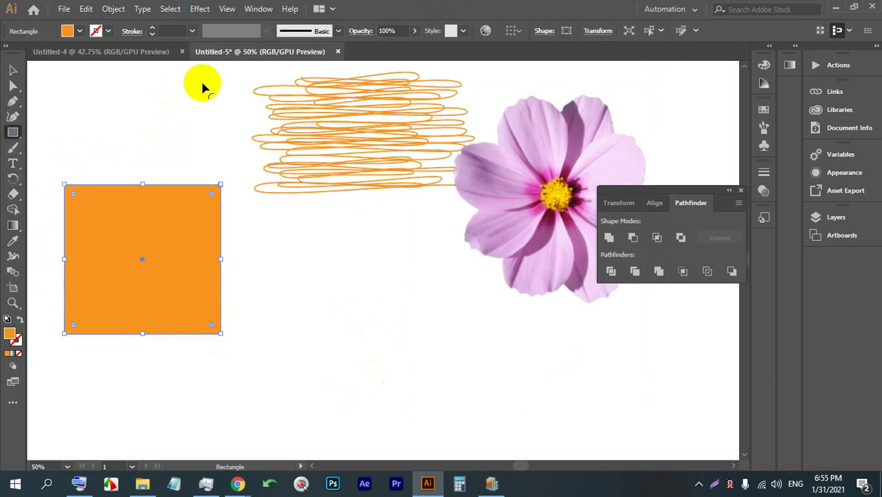
Step: Open the SVG filter options for the orange square with preview on, and try AI_Alpha_1, AI_BevelShadow_1 and AI_Alpha_4
{"action": "left_click", "coordinate": [200, 9]}
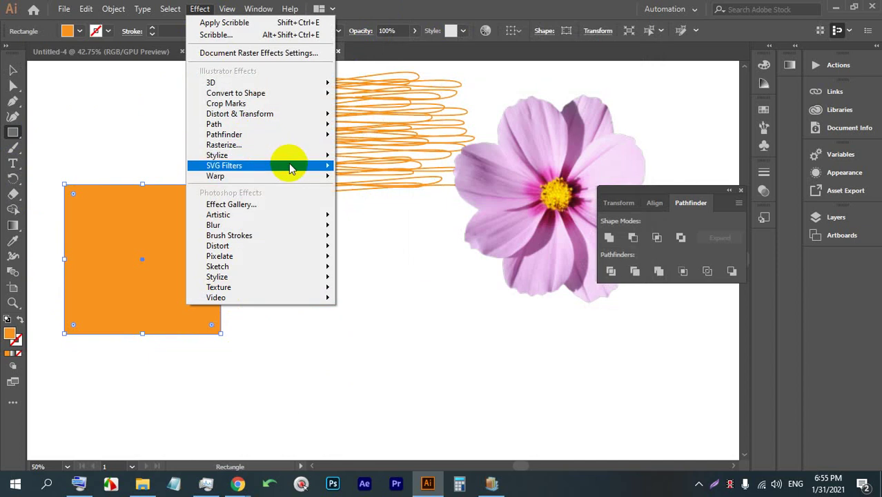
{"action": "mouse_move", "coordinate": [291, 168]}
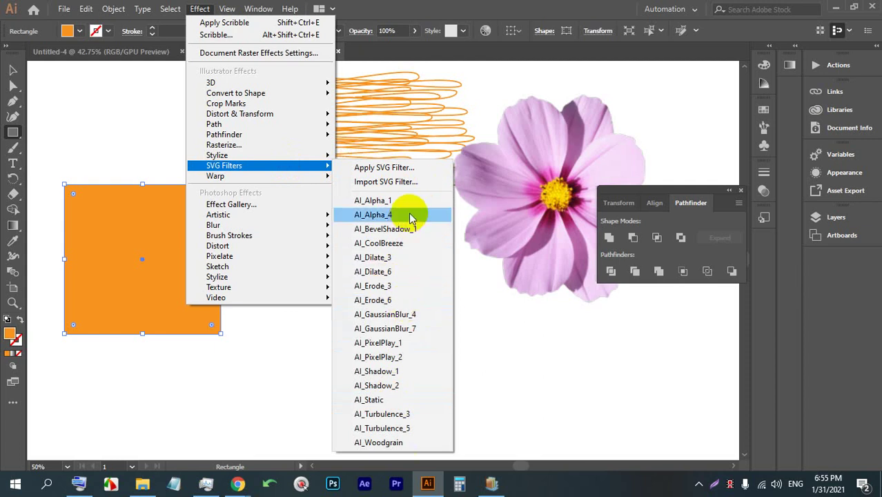
{"action": "left_click", "coordinate": [395, 169]}
{"action": "left_click", "coordinate": [392, 288]}
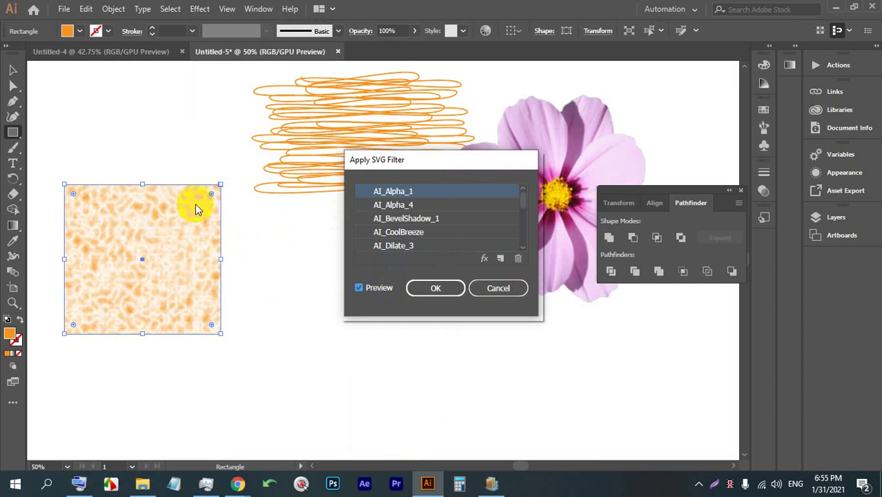
{"action": "left_click", "coordinate": [406, 222]}
{"action": "left_click", "coordinate": [391, 206]}
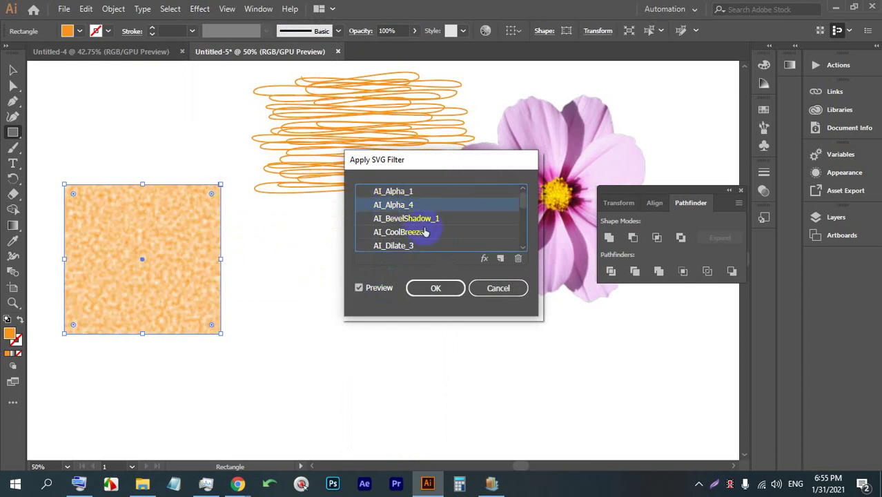
Step: Preview the AI_CoolBreeze, AI_Dilate_3, AI_Dilate_6, AI_Erode_3 and AI_Erode_6 SVG filters on the square
{"action": "left_click", "coordinate": [426, 233]}
{"action": "left_click", "coordinate": [408, 247]}
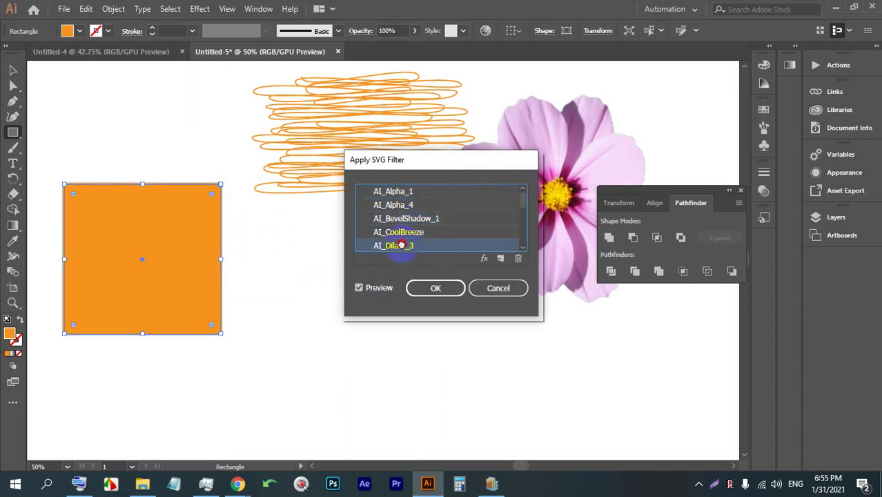
{"action": "scroll", "coordinate": [393, 219], "scroll_direction": "down", "scroll_amount": 1}
{"action": "left_click", "coordinate": [396, 219]}
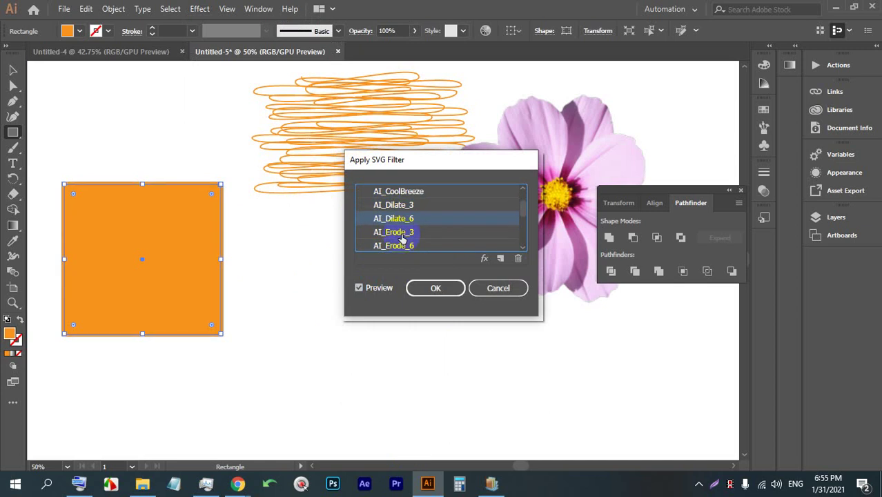
{"action": "left_click", "coordinate": [397, 233]}
{"action": "scroll", "coordinate": [407, 224], "scroll_direction": "down", "scroll_amount": 1}
{"action": "left_click", "coordinate": [408, 207]}
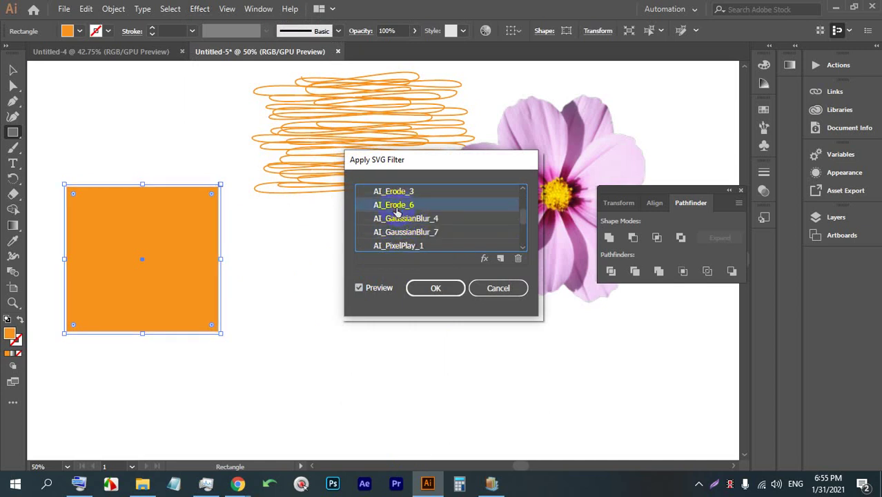
Step: Preview the AI_GaussianBlur_4, AI_GaussianBlur_7, AI_PixelPlay_1 and AI_Shadow_2 SVG filters on the square
{"action": "left_click", "coordinate": [404, 218]}
{"action": "left_click", "coordinate": [416, 233]}
{"action": "left_click", "coordinate": [397, 246]}
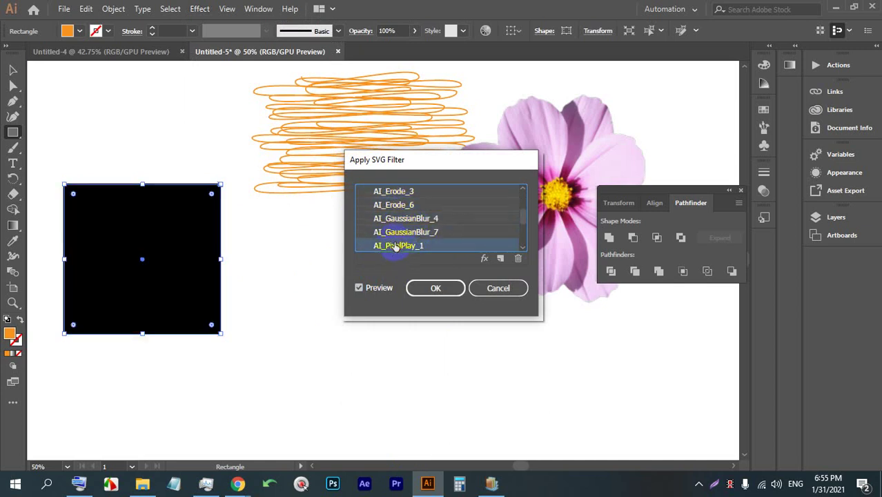
{"action": "scroll", "coordinate": [414, 228], "scroll_direction": "down", "scroll_amount": 2}
{"action": "left_click", "coordinate": [397, 205]}
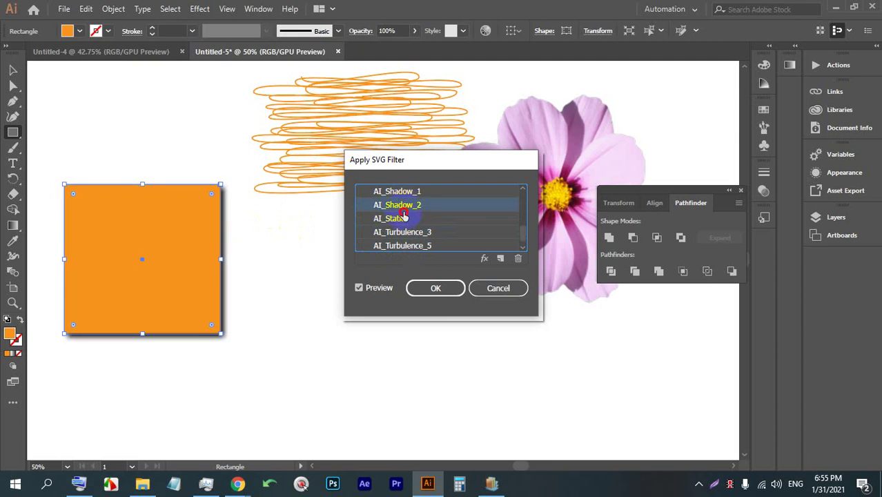
Step: Preview the AI_Static, AI_Turbulence_3, AI_Turbulence_5 and AI_Woodgrain SVG filters, and cancel without applying any
{"action": "left_click", "coordinate": [403, 219]}
{"action": "left_click", "coordinate": [404, 232]}
{"action": "scroll", "coordinate": [407, 236], "scroll_direction": "down", "scroll_amount": 1}
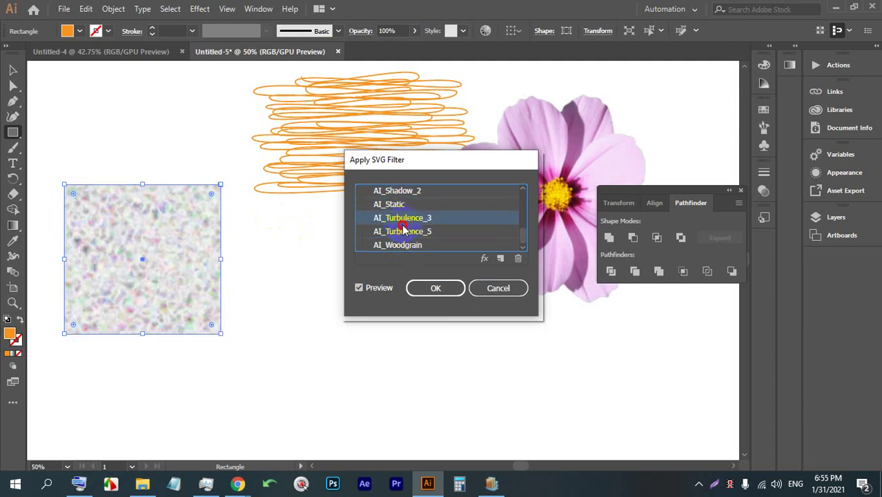
{"action": "left_click", "coordinate": [404, 231]}
{"action": "left_click", "coordinate": [397, 245]}
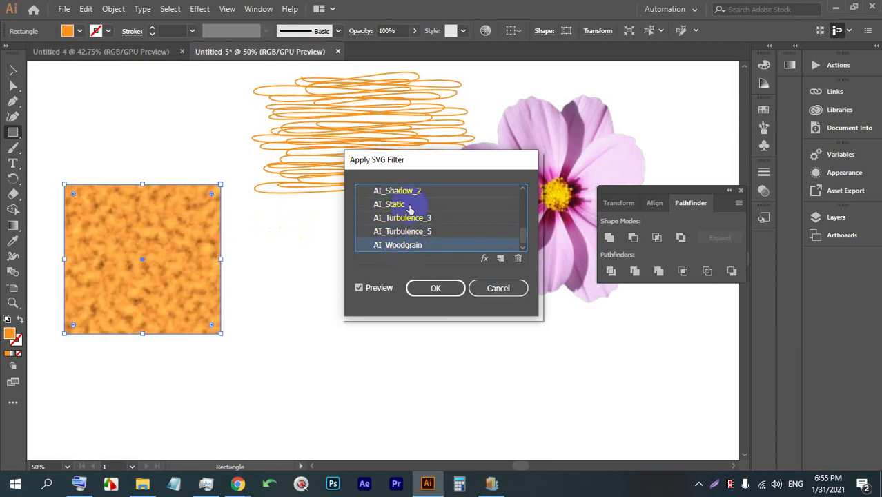
{"action": "left_click", "coordinate": [498, 288]}
{"action": "left_click", "coordinate": [207, 12]}
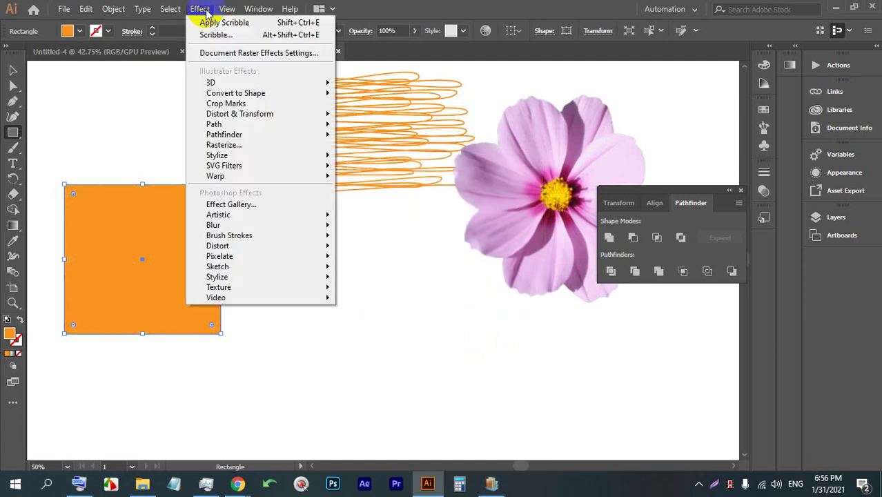
{"action": "mouse_move", "coordinate": [267, 185]}
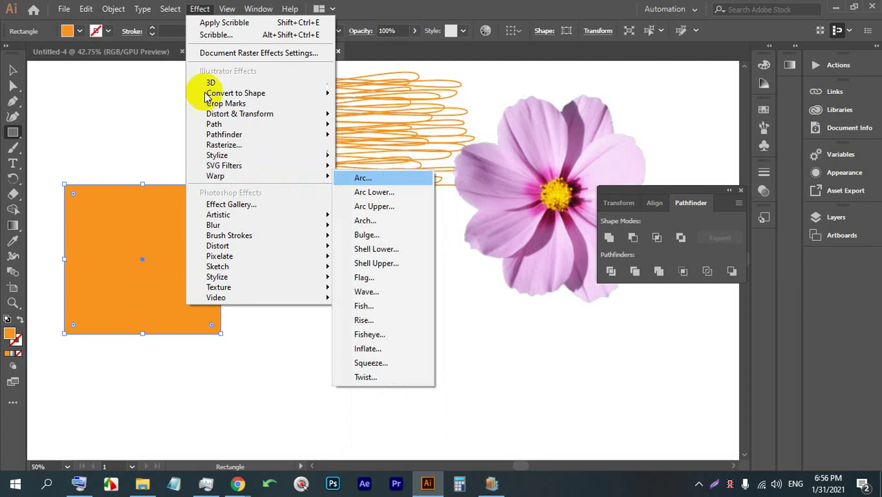
{"action": "left_click", "coordinate": [293, 52]}
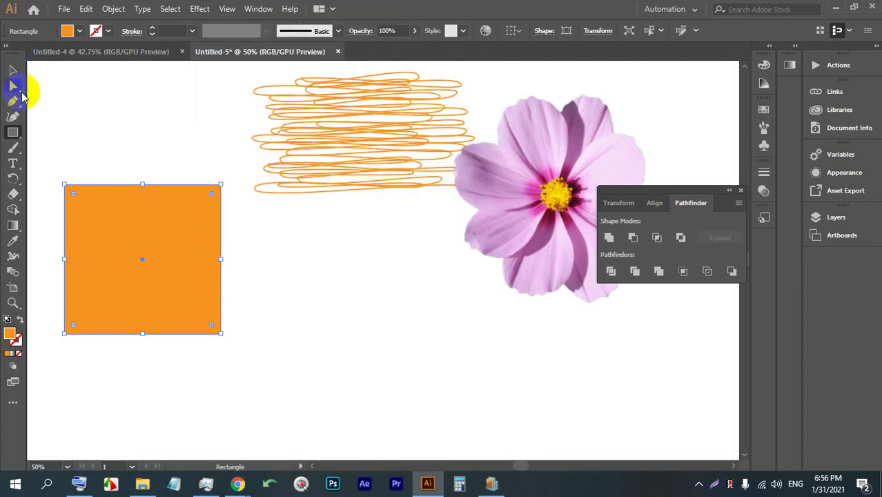
Step: Reshape the orange square into a wide, flat bar and position it below the scribbled shape
{"action": "left_click", "coordinate": [11, 71]}
{"action": "left_click_drag", "start_coordinate": [132, 211], "coordinate": [217, 310]}
{"action": "left_click_drag", "start_coordinate": [285, 333], "coordinate": [394, 323]}
{"action": "left_click_drag", "start_coordinate": [303, 329], "coordinate": [224, 304]}
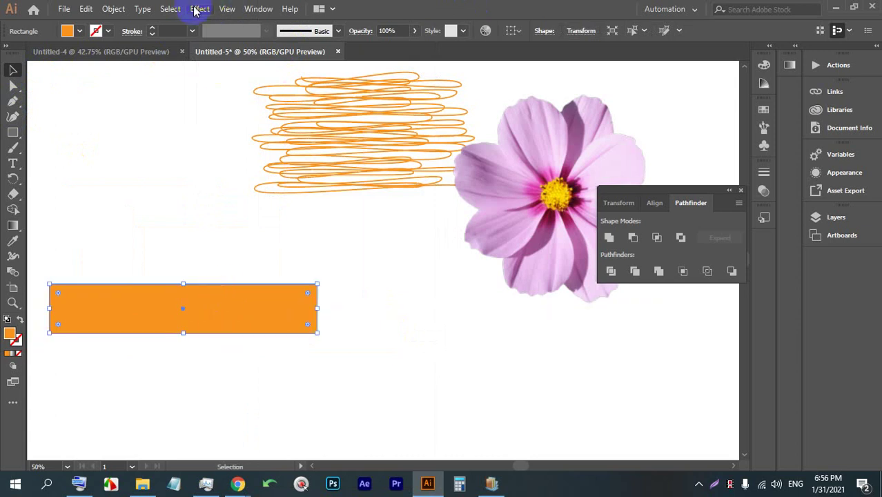
Step: Start an Arc warp effect on the orange bar with preview on, keeping the dialog clear of the shape
{"action": "left_click", "coordinate": [198, 9]}
{"action": "mouse_move", "coordinate": [325, 175]}
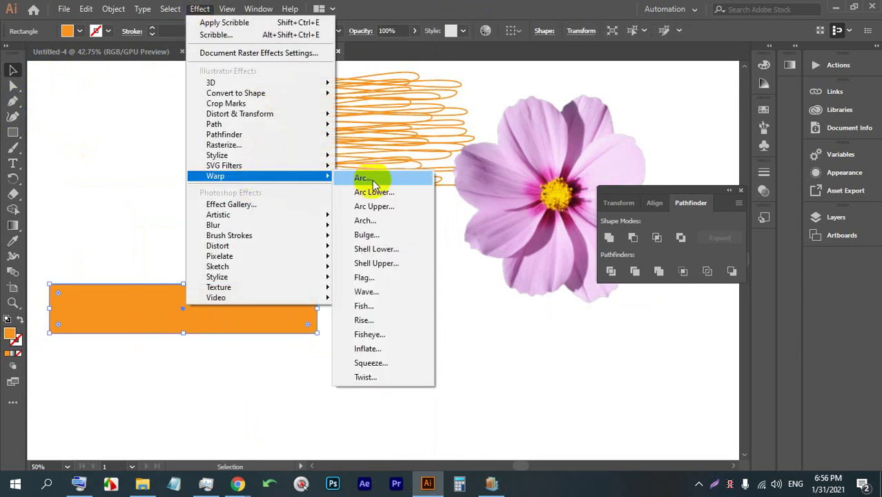
{"action": "left_click", "coordinate": [365, 179]}
{"action": "left_click", "coordinate": [334, 305]}
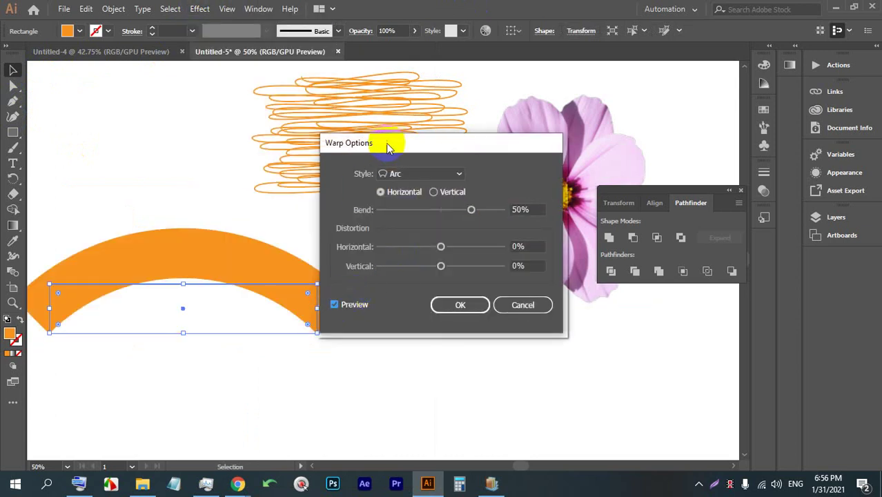
{"action": "left_click_drag", "start_coordinate": [387, 147], "coordinate": [502, 158]}
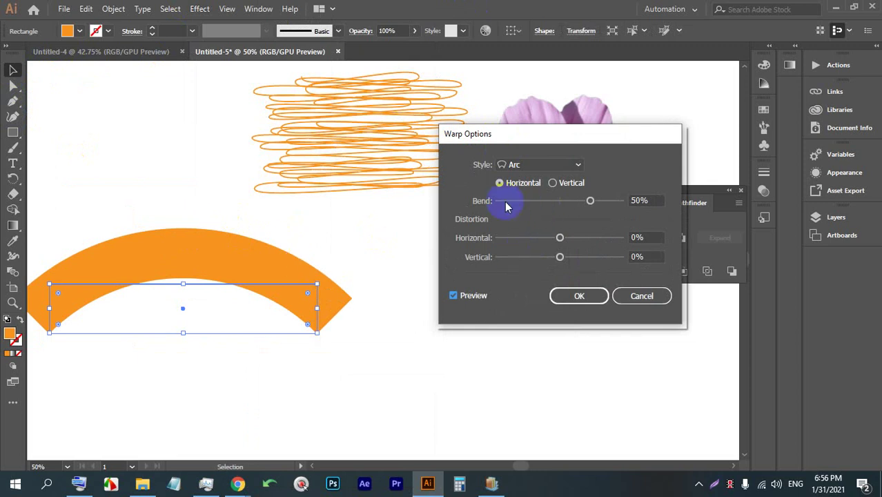
Step: Try the Arc Lower, Arc Upper and Arch warp styles on the orange bar
{"action": "left_click", "coordinate": [531, 167]}
{"action": "left_click", "coordinate": [528, 194]}
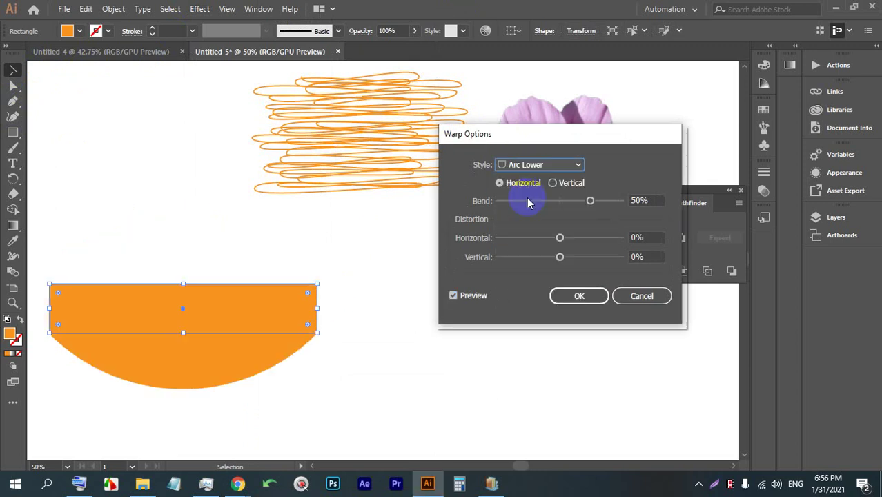
{"action": "left_click", "coordinate": [529, 167]}
{"action": "left_click", "coordinate": [536, 209]}
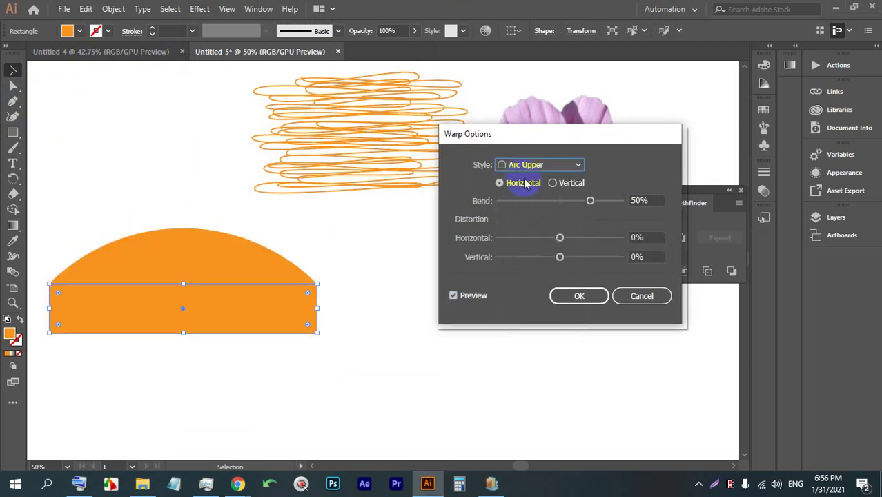
{"action": "left_click", "coordinate": [525, 165]}
{"action": "left_click", "coordinate": [528, 225]}
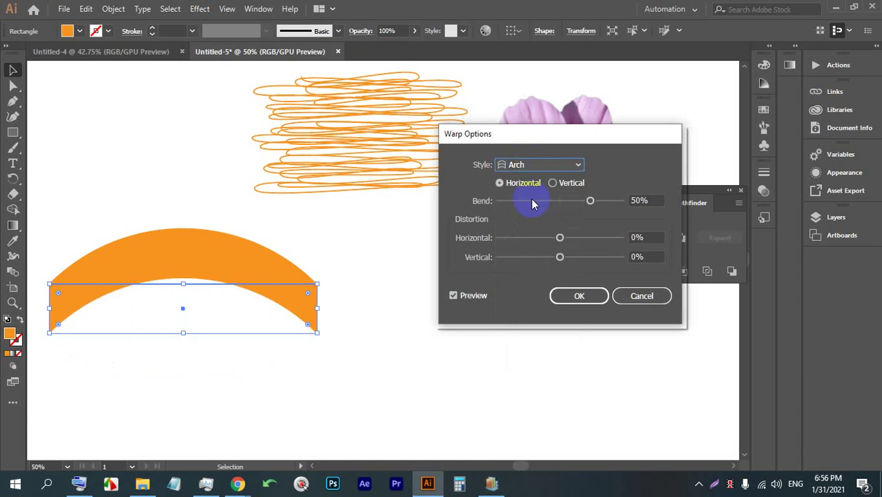
Step: Try the Fish warp style on the orange bar, and change the style to Flag
{"action": "left_click", "coordinate": [529, 166]}
{"action": "left_click", "coordinate": [528, 314]}
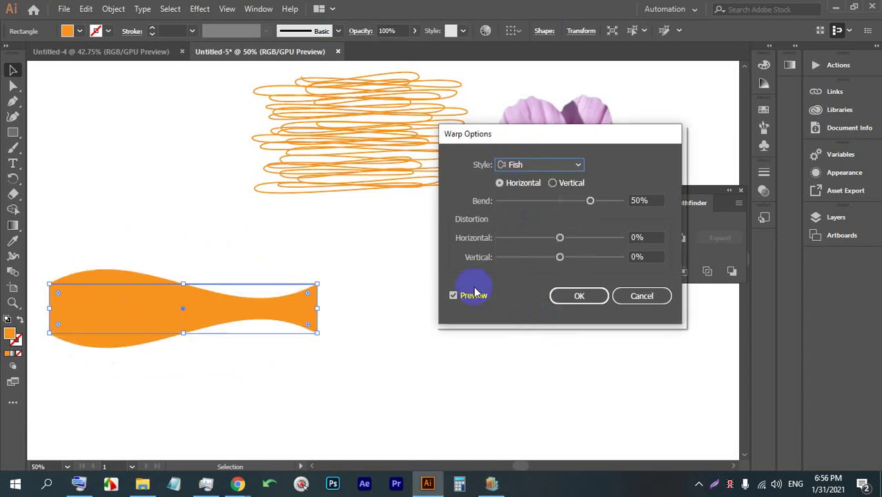
{"action": "left_click", "coordinate": [549, 166]}
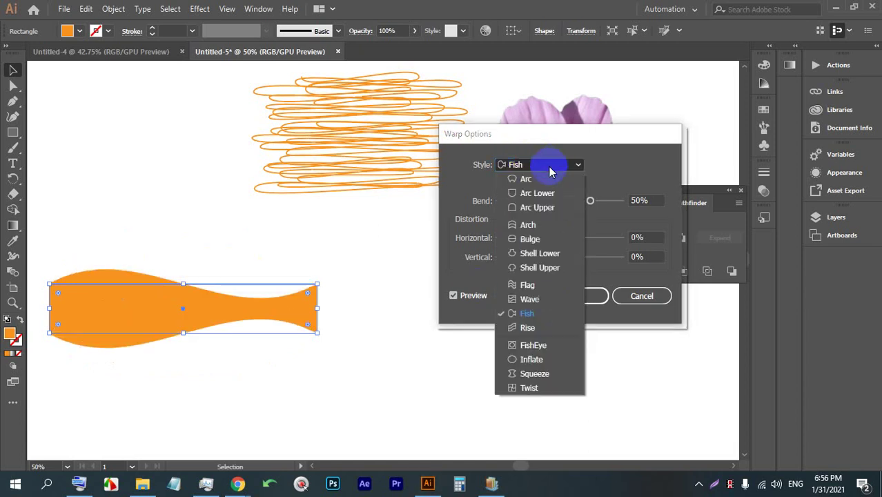
{"action": "left_click", "coordinate": [543, 290]}
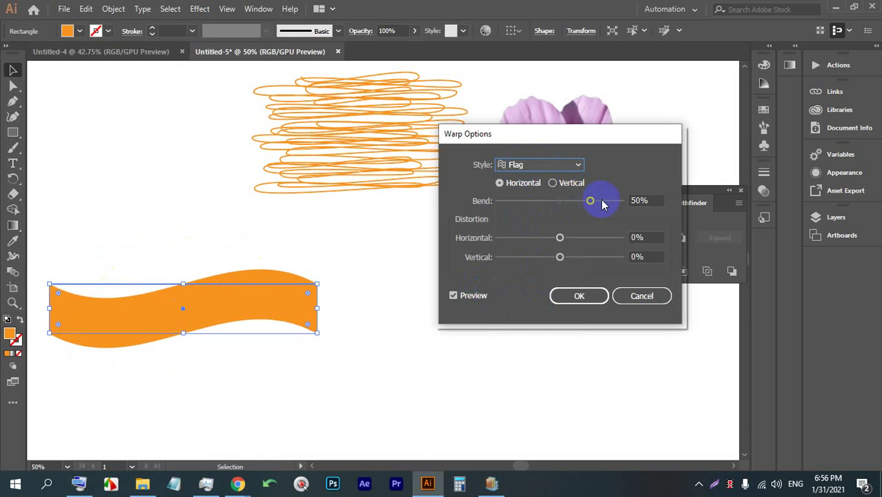
Step: Set the Flag warp's bend to -65% and its distortion to -37% horizontal and -41% vertical, and change the style to Bulge
{"action": "left_click_drag", "start_coordinate": [594, 201], "coordinate": [520, 201]}
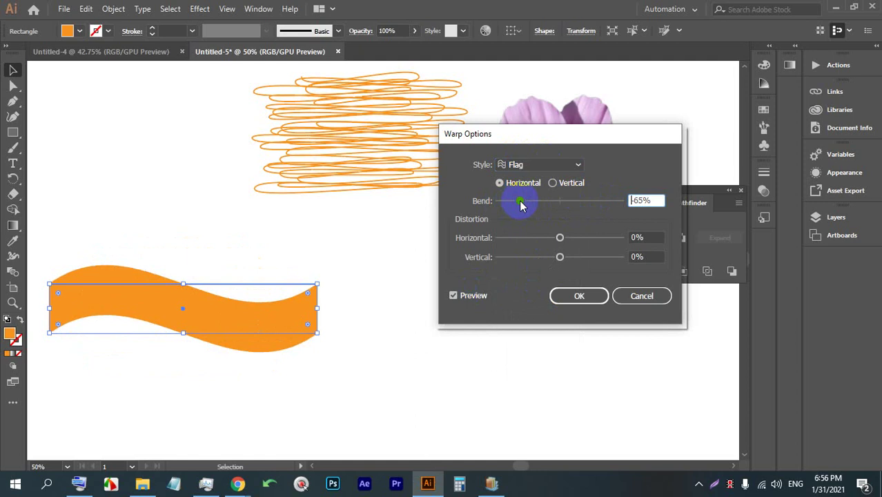
{"action": "left_click_drag", "start_coordinate": [578, 239], "coordinate": [534, 257]}
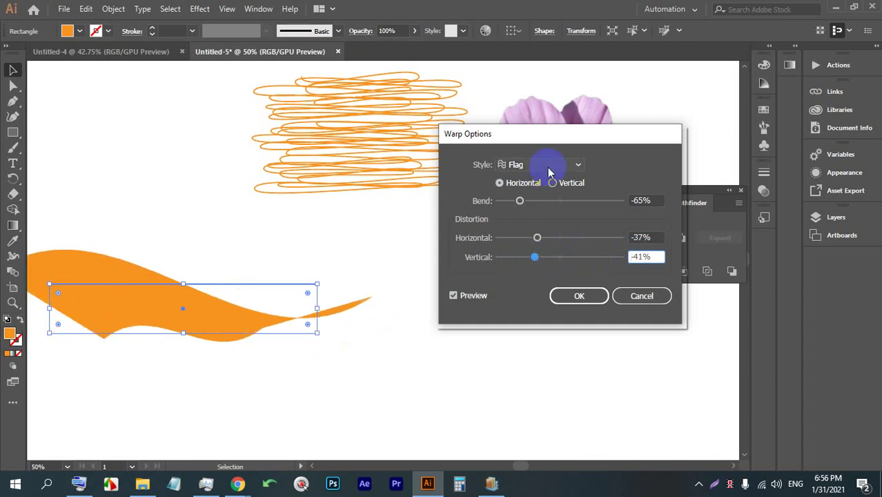
{"action": "left_click", "coordinate": [554, 172]}
{"action": "left_click", "coordinate": [546, 238]}
Step: Try the Rise, Inflate and Twist warp styles on the orange bar, and cancel the warp
{"action": "left_click", "coordinate": [537, 167]}
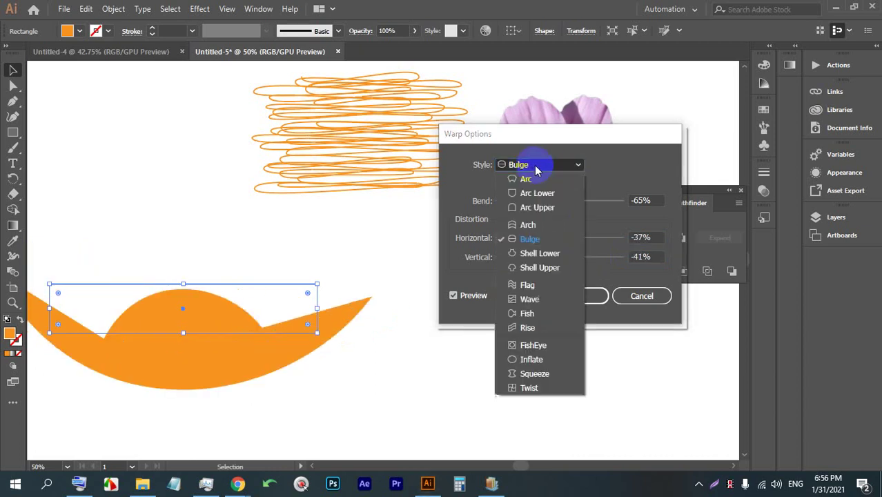
{"action": "left_click", "coordinate": [529, 327]}
{"action": "left_click", "coordinate": [532, 166]}
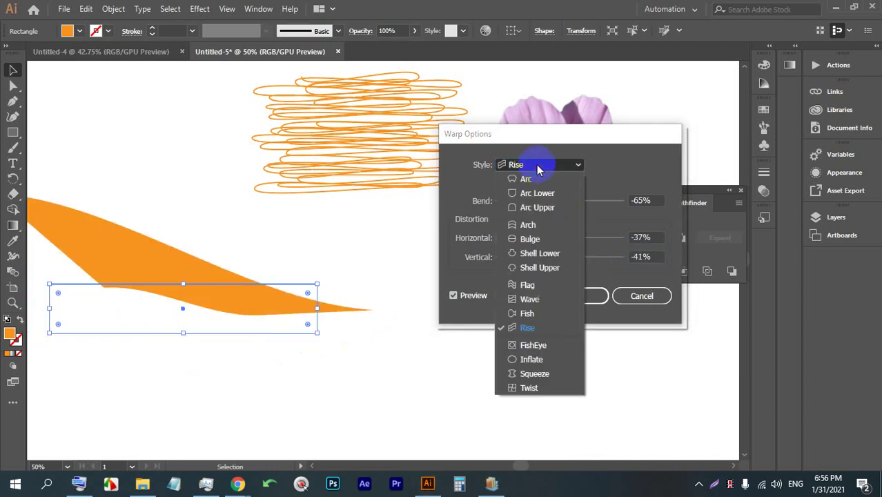
{"action": "left_click", "coordinate": [528, 359]}
{"action": "left_click", "coordinate": [531, 167]}
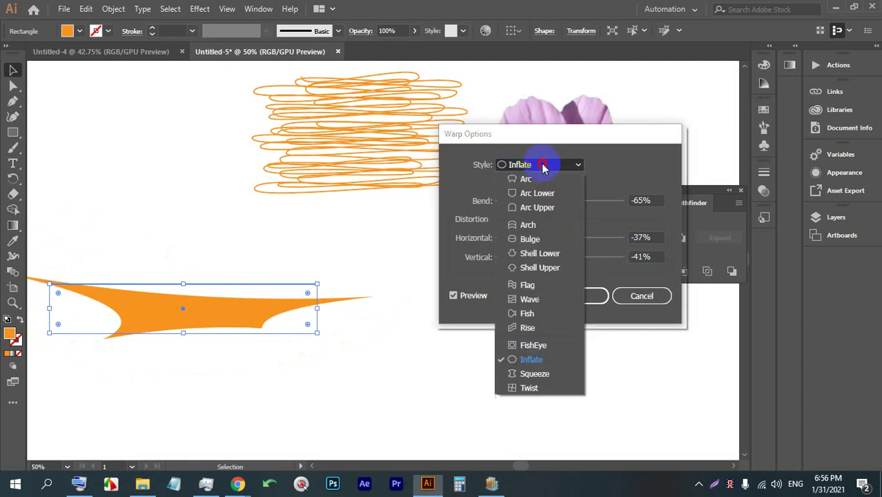
{"action": "left_click", "coordinate": [529, 387]}
{"action": "left_click", "coordinate": [630, 297]}
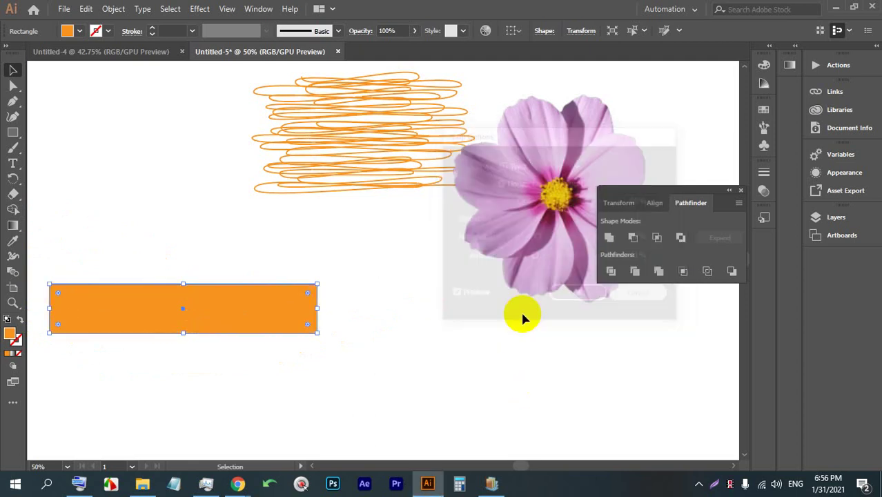
{"action": "left_click", "coordinate": [253, 298]}
{"action": "left_click", "coordinate": [201, 10]}
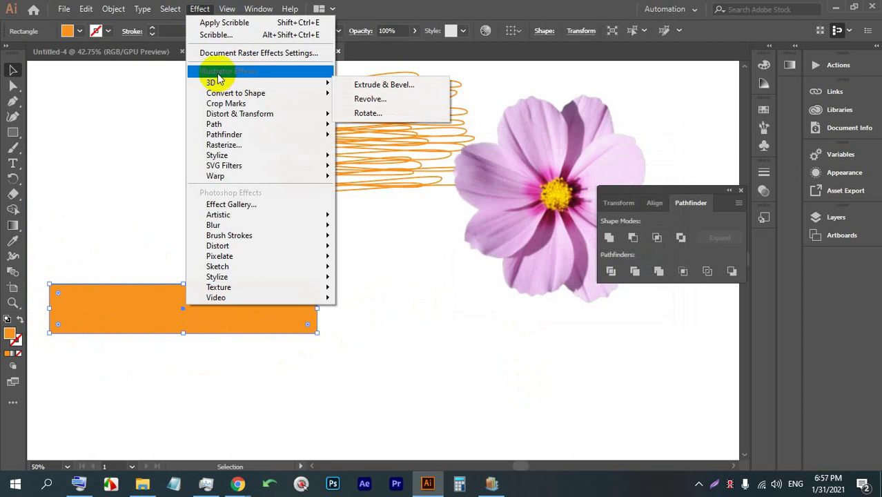
{"action": "mouse_move", "coordinate": [300, 96]}
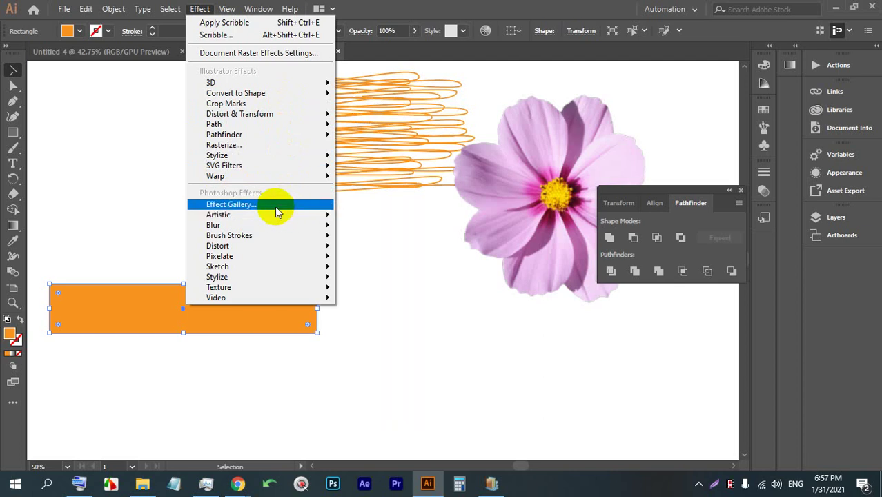
{"action": "left_click", "coordinate": [73, 7]}
{"action": "left_click", "coordinate": [63, 8]}
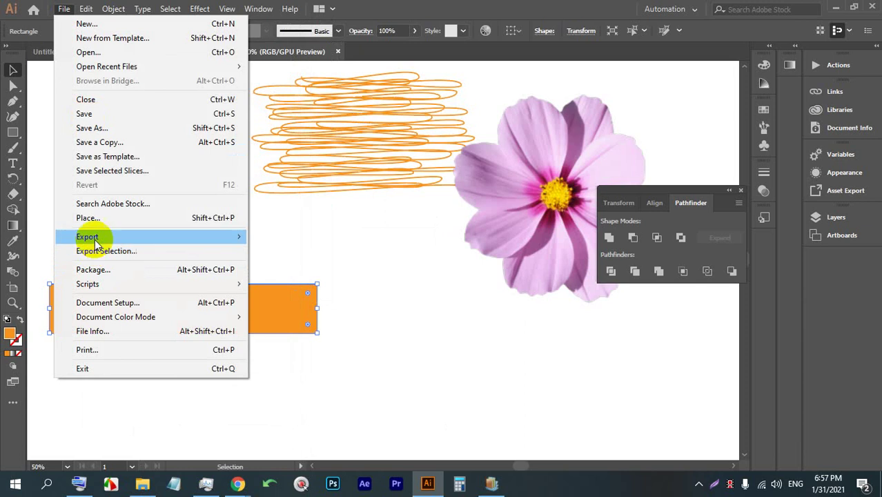
{"action": "left_click", "coordinate": [80, 204]}
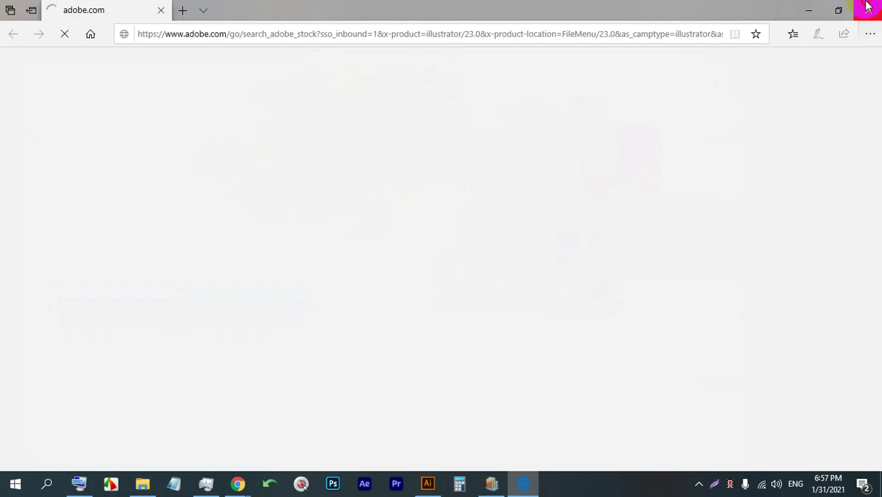
{"action": "left_click", "coordinate": [868, 9]}
Step: Place the jungle picture of the long-haired man swinging on a vine at its original size on the artboard
{"action": "left_click", "coordinate": [63, 8]}
{"action": "left_click", "coordinate": [93, 218]}
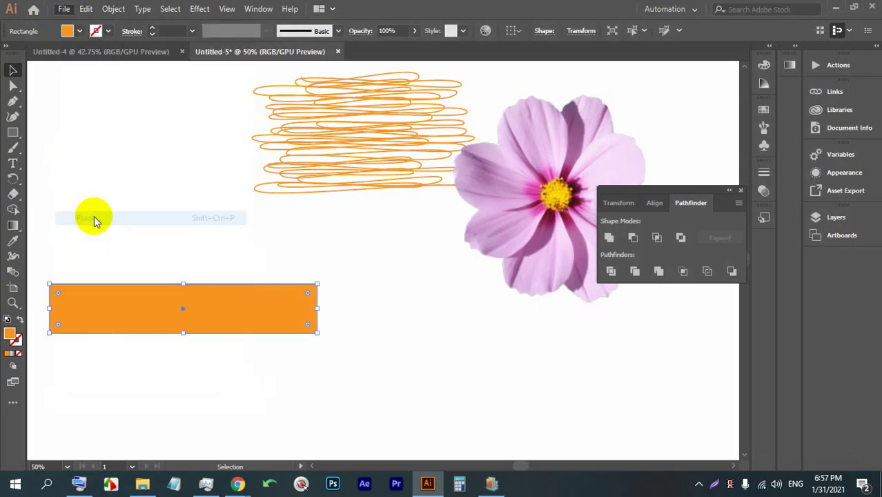
{"action": "scroll", "coordinate": [157, 196], "scroll_direction": "down", "scroll_amount": 1}
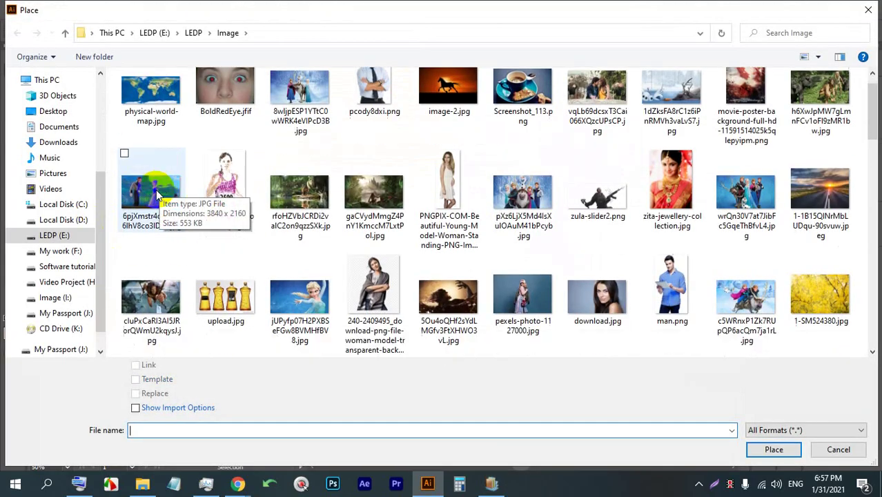
{"action": "scroll", "coordinate": [157, 197], "scroll_direction": "down", "scroll_amount": 3}
{"action": "double_click", "coordinate": [155, 207]}
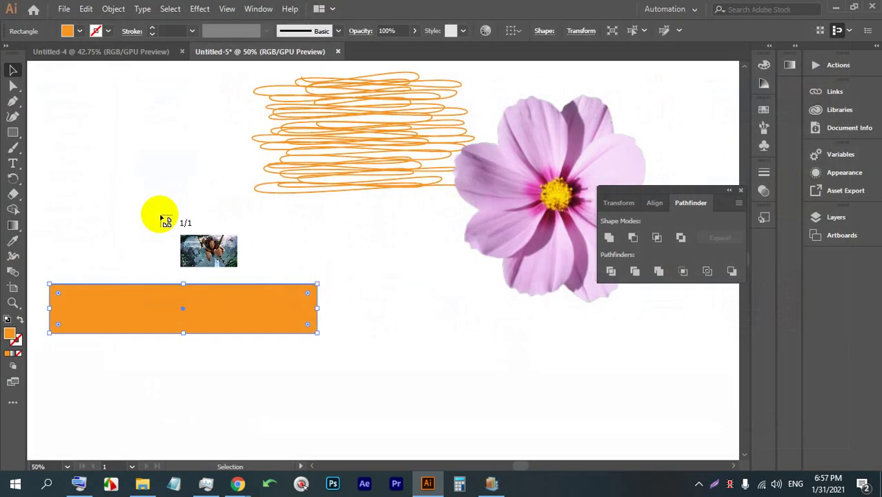
{"action": "left_click", "coordinate": [128, 157]}
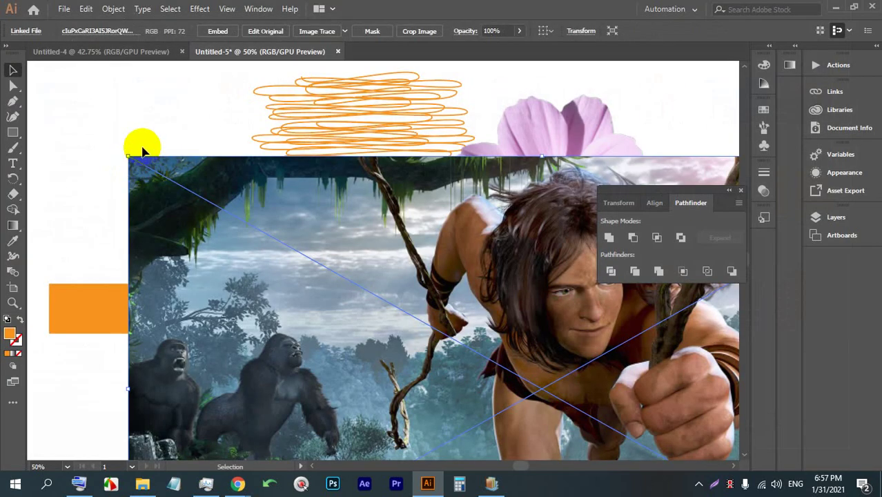
Step: Move the placed jungle image off the artboard to the empty area beside it, and embed it in the document
{"action": "scroll", "coordinate": [142, 148], "scroll_direction": "down", "scroll_amount": 4}
{"action": "left_click_drag", "start_coordinate": [265, 206], "coordinate": [450, 181]}
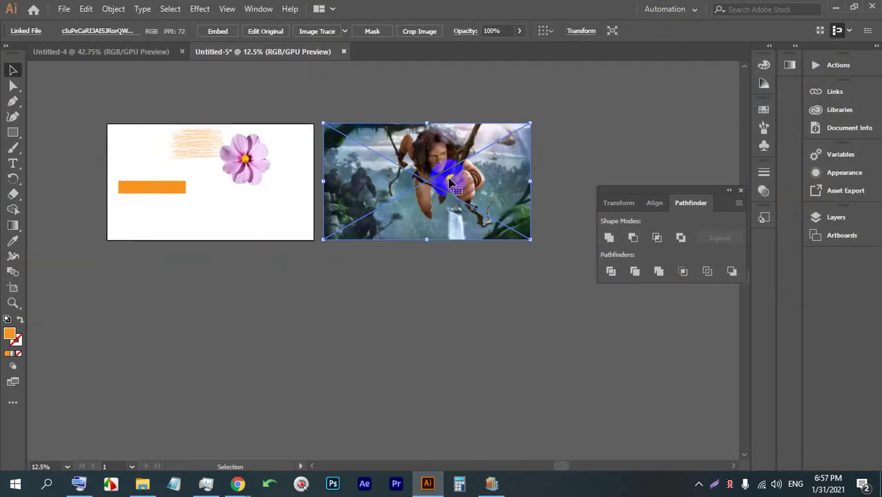
{"action": "scroll", "coordinate": [592, 149], "scroll_direction": "up", "scroll_amount": 2}
{"action": "left_click", "coordinate": [216, 32]}
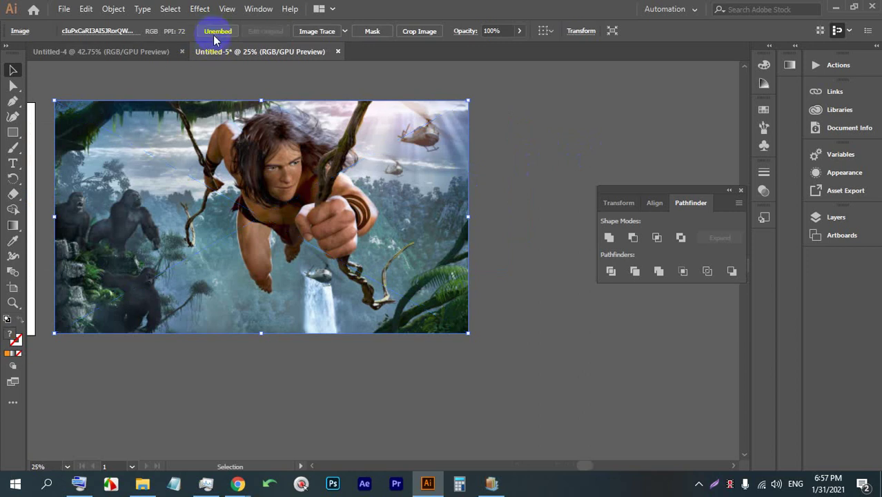
Step: Open the Effect Gallery for the embedded image and centre its preview on the man's face
{"action": "left_click", "coordinate": [200, 9]}
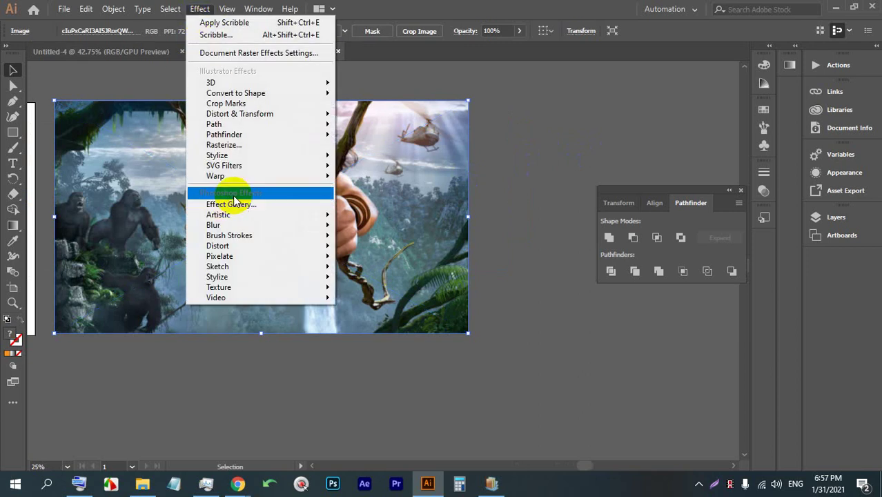
{"action": "left_click", "coordinate": [268, 208]}
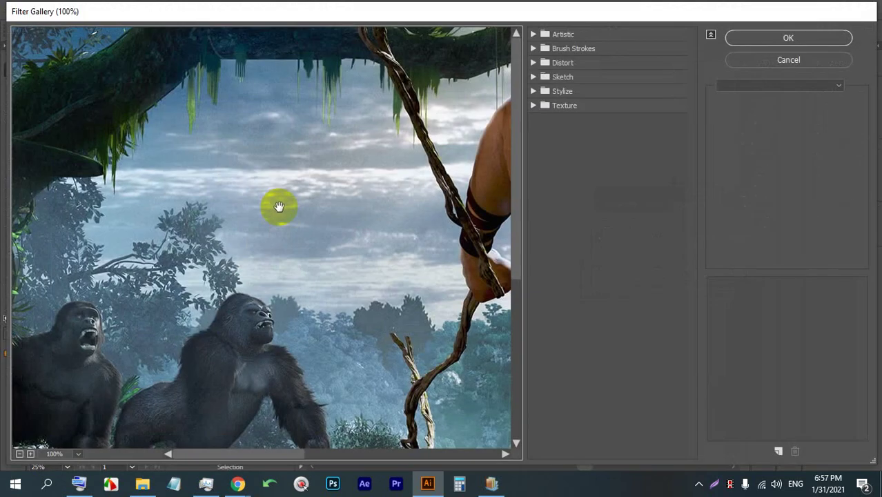
{"action": "left_click_drag", "start_coordinate": [455, 108], "coordinate": [294, 167]}
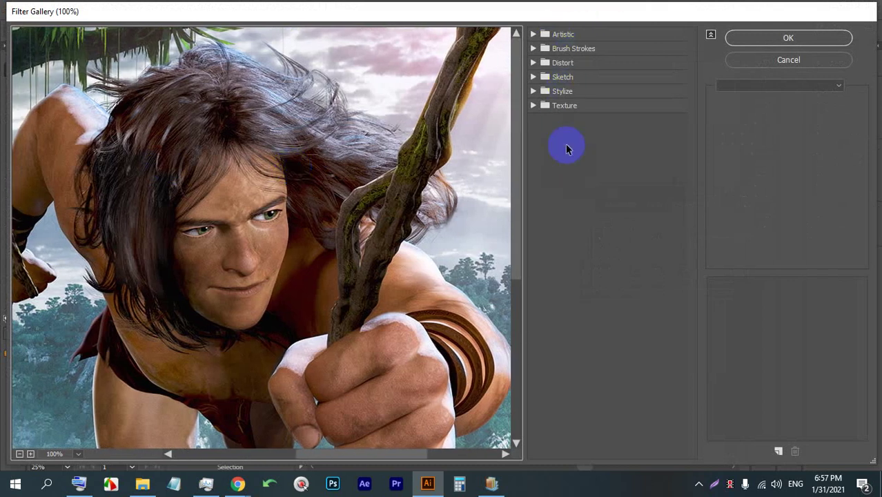
Step: Preview the Artistic filters Colored Pencil, Cutout and Dry Brush on the image
{"action": "left_click", "coordinate": [534, 35]}
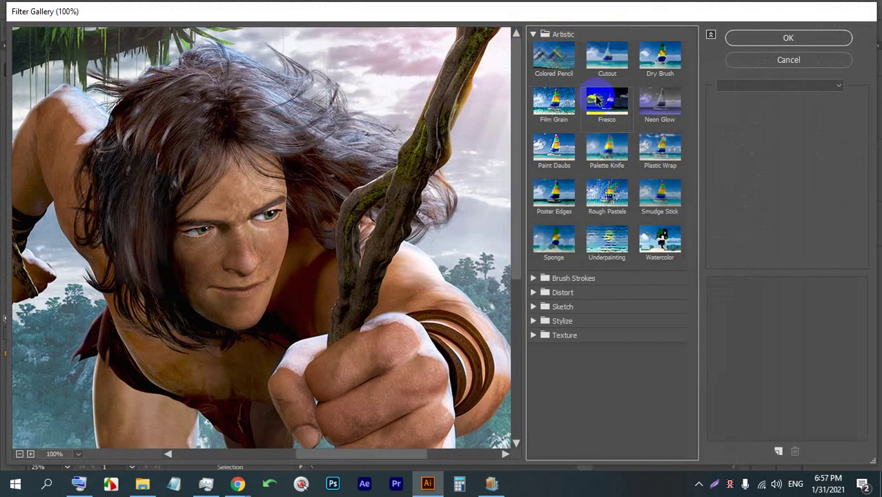
{"action": "left_click", "coordinate": [555, 59]}
{"action": "left_click", "coordinate": [608, 61]}
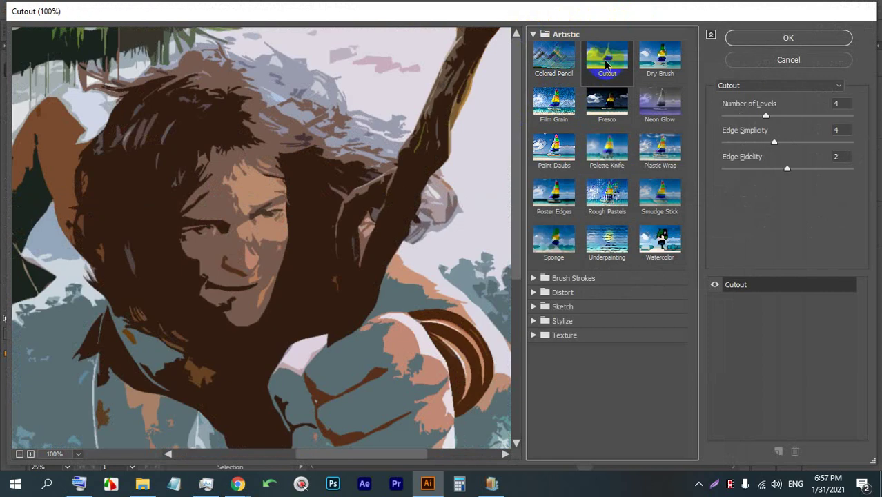
{"action": "mouse_move", "coordinate": [272, 250]}
{"action": "left_mouse_down"}
{"action": "mouse_move", "coordinate": [268, 201]}
{"action": "mouse_move", "coordinate": [197, 154]}
{"action": "left_mouse_up"}
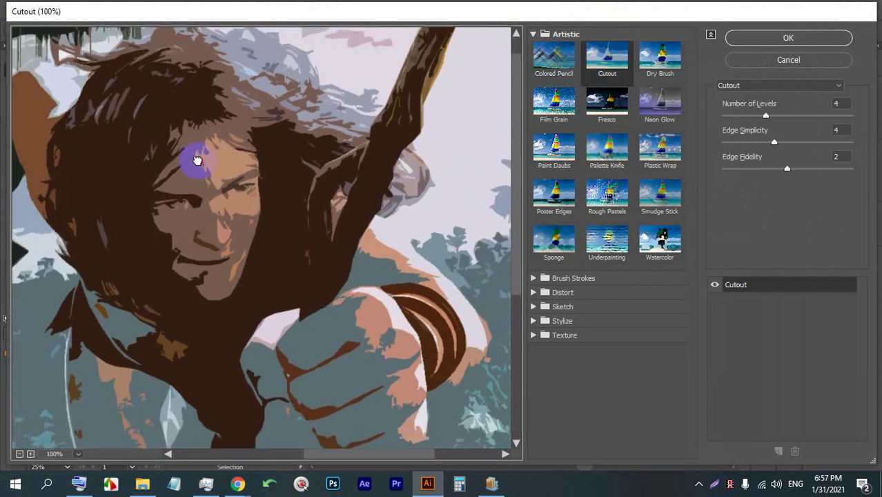
{"action": "left_click", "coordinate": [659, 50]}
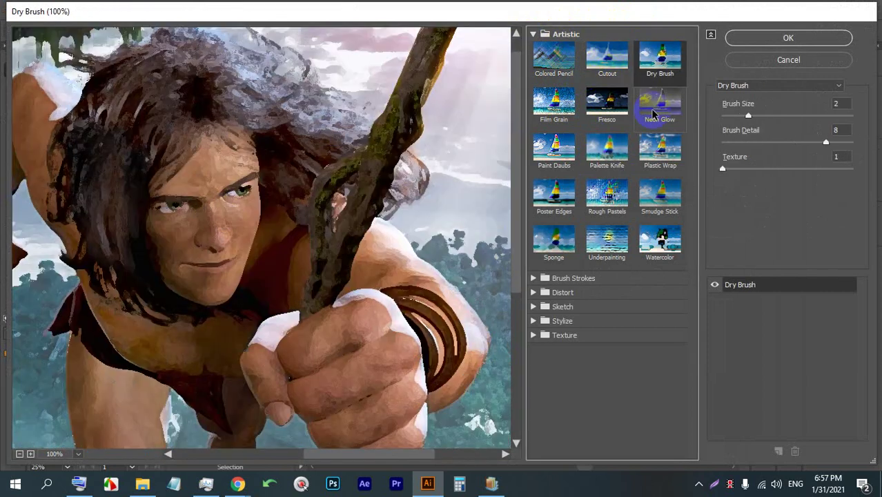
Step: Preview the Artistic filters Neon Glow, Fresco, Film Grain, Paint Daubs, Palette Knife and Plastic Wrap on the image
{"action": "left_click", "coordinate": [658, 109]}
{"action": "left_click", "coordinate": [606, 104]}
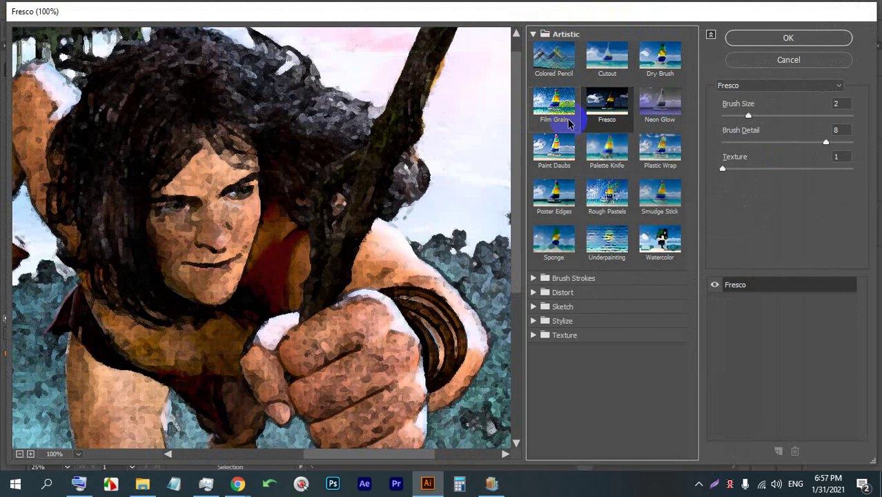
{"action": "left_click", "coordinate": [571, 121]}
{"action": "left_click", "coordinate": [554, 148]}
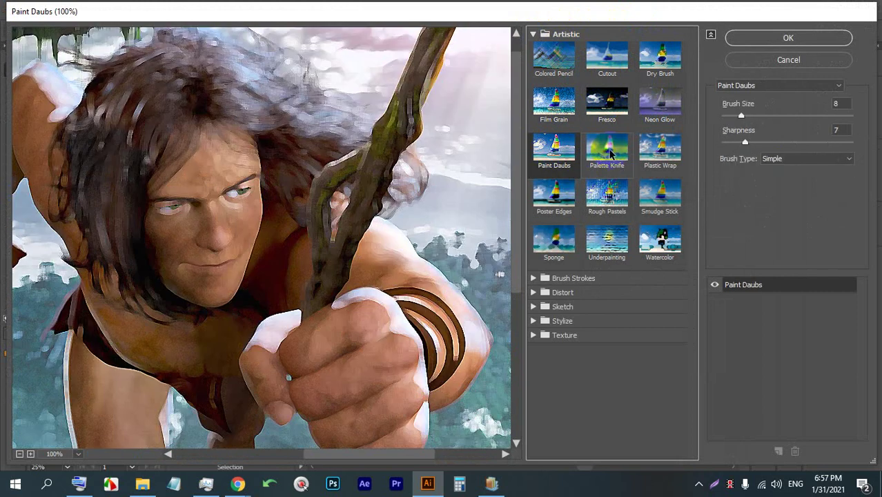
{"action": "left_click", "coordinate": [606, 148]}
{"action": "left_click", "coordinate": [660, 149]}
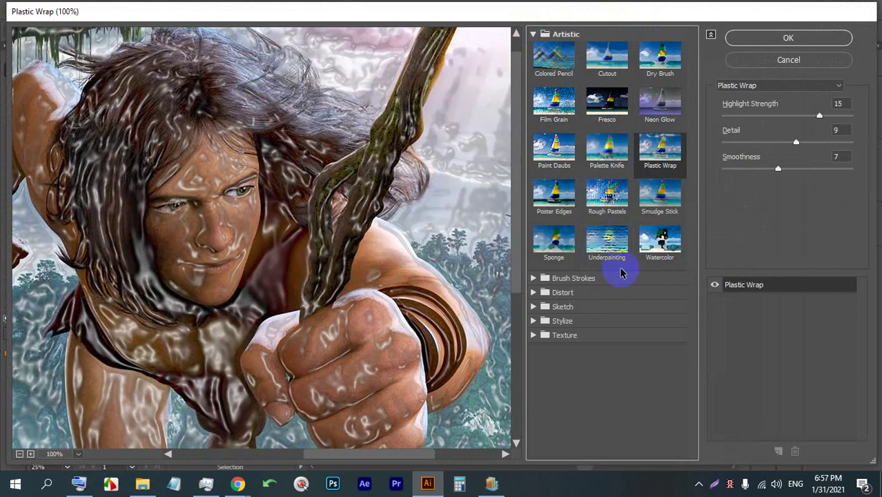
Step: Preview the Sketch filters Bas Relief, Chalk & Charcoal, Charcoal, Graphic Pen, Conté Crayon and Chrome on the image
{"action": "left_click", "coordinate": [536, 308]}
{"action": "left_click", "coordinate": [550, 336]}
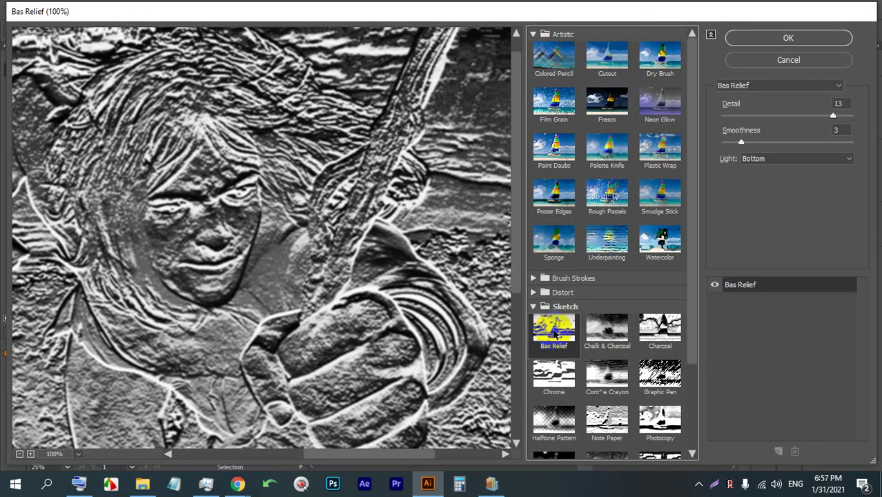
{"action": "left_click", "coordinate": [625, 335]}
{"action": "left_click", "coordinate": [657, 331]}
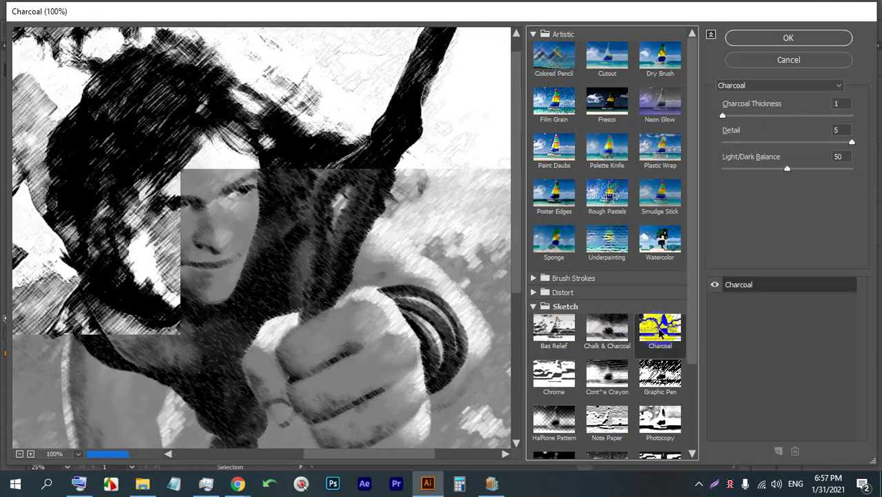
{"action": "left_click", "coordinate": [667, 373]}
{"action": "left_click", "coordinate": [607, 379]}
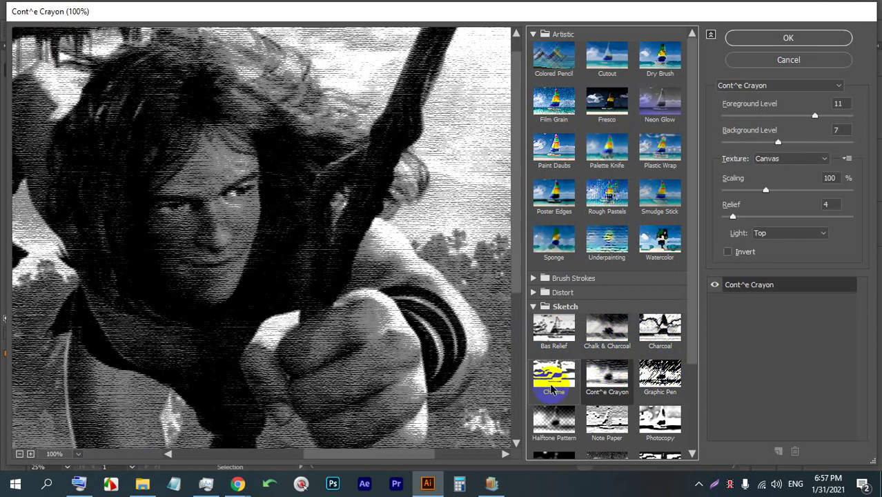
{"action": "left_click", "coordinate": [545, 380]}
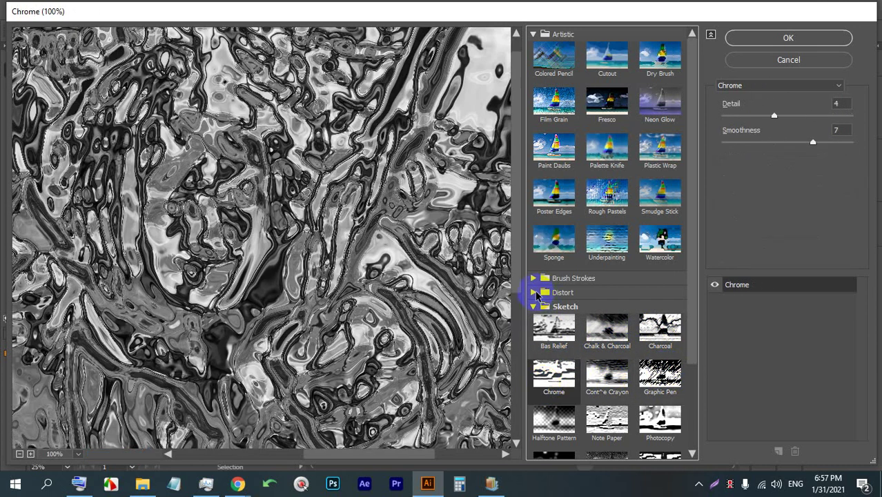
Step: Preview the Distort filters Diffuse Glow, Glass and Ocean Ripple on the image
{"action": "left_click", "coordinate": [538, 296]}
{"action": "left_click", "coordinate": [554, 315]}
{"action": "left_click", "coordinate": [607, 315]}
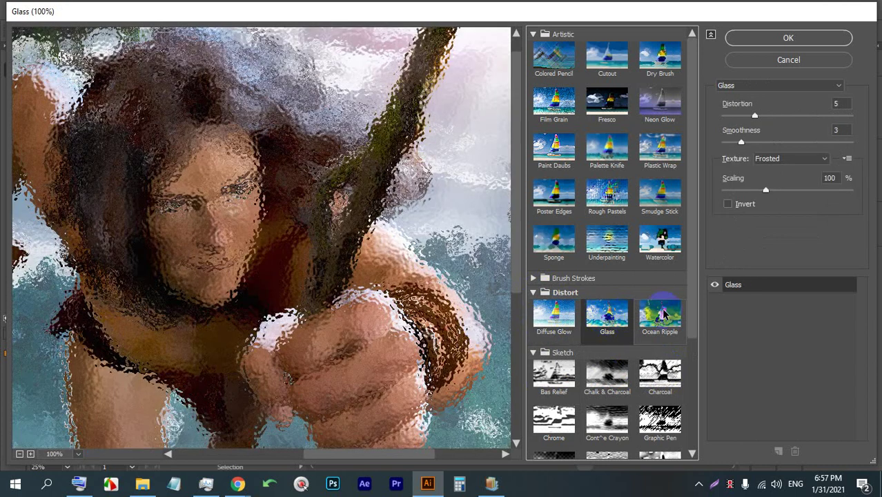
{"action": "left_click", "coordinate": [662, 314]}
Step: Preview Bas Relief again, return to the Distort filters, and examine the Glass filter across the lower part of the image
{"action": "left_click", "coordinate": [544, 374]}
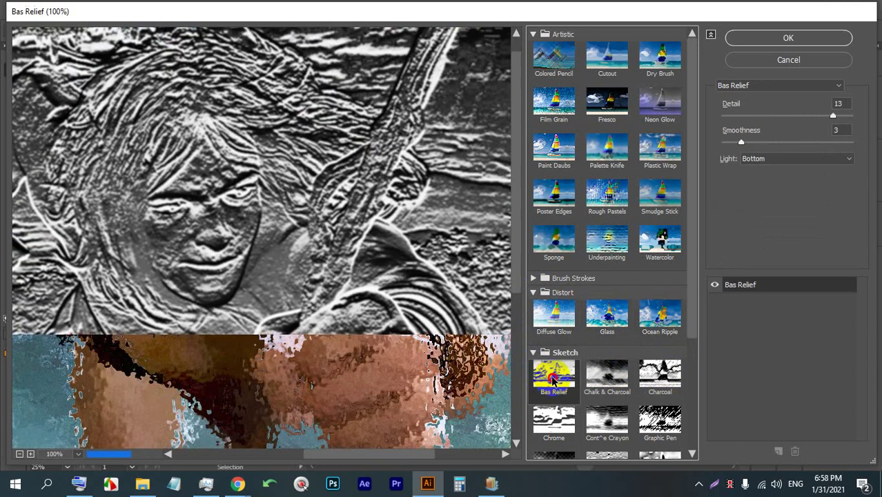
{"action": "left_click", "coordinate": [570, 327]}
{"action": "left_click", "coordinate": [649, 316]}
{"action": "left_click", "coordinate": [606, 330]}
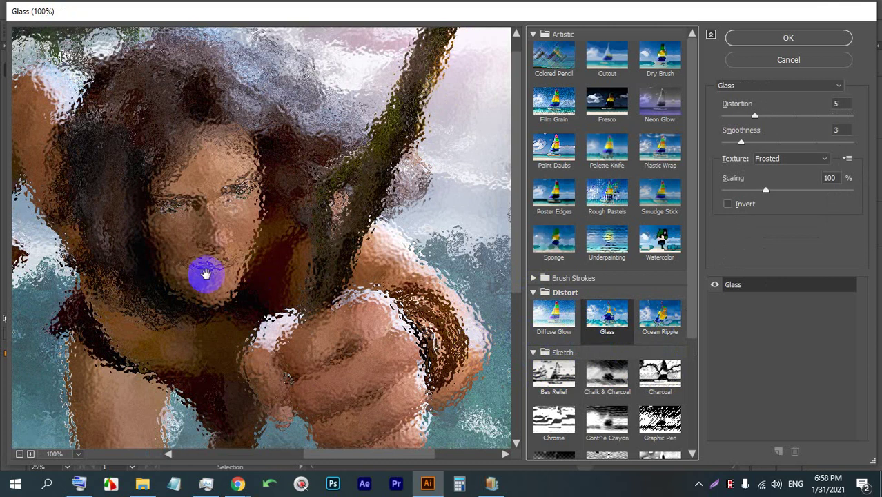
{"action": "scroll", "coordinate": [437, 304], "scroll_direction": "down", "scroll_amount": 4}
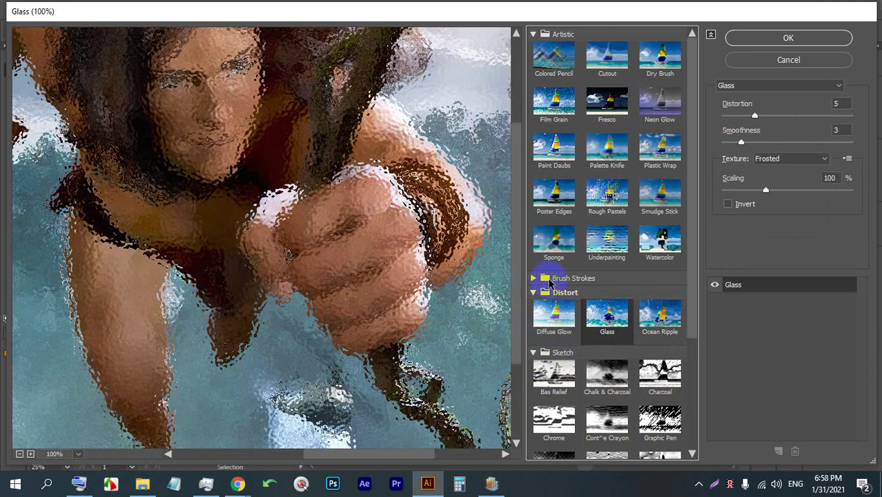
Step: Preview the Brush Strokes filters Accented Edges, Angled Strokes and Ink Outlines on the image
{"action": "left_click", "coordinate": [533, 278]}
{"action": "left_click", "coordinate": [554, 302]}
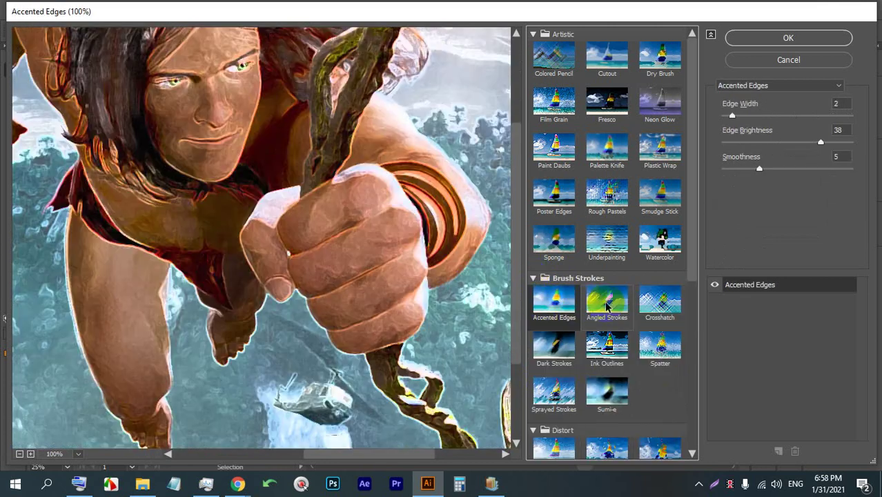
{"action": "scroll", "coordinate": [201, 207], "scroll_direction": "up", "scroll_amount": 3}
{"action": "left_click", "coordinate": [607, 302]}
{"action": "left_click", "coordinate": [606, 347]}
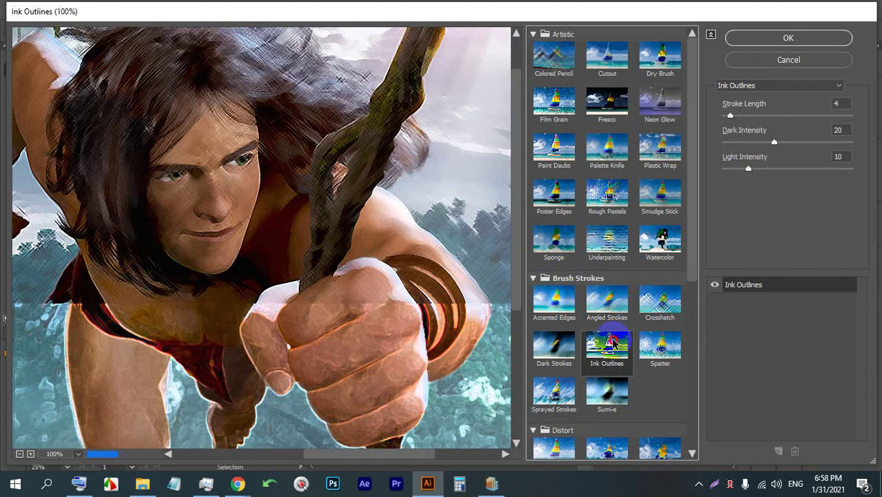
Step: Preview the Texture filters Stained Glass and Craquelure on the image
{"action": "scroll", "coordinate": [603, 316], "scroll_direction": "down", "scroll_amount": 4}
{"action": "scroll", "coordinate": [603, 316], "scroll_direction": "down", "scroll_amount": 2}
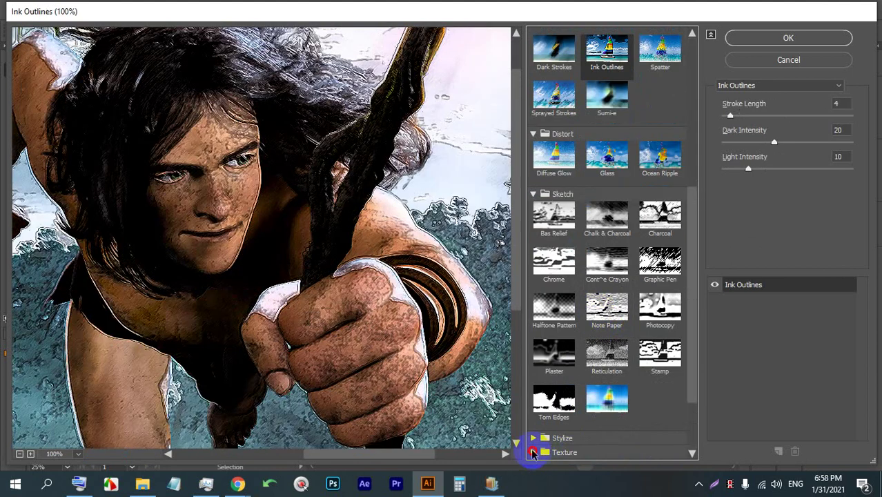
{"action": "left_click", "coordinate": [533, 452]}
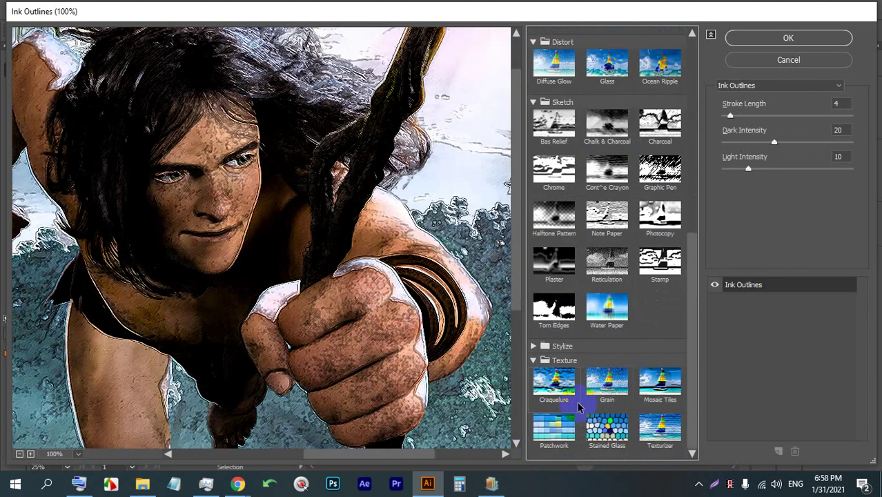
{"action": "left_click", "coordinate": [600, 429]}
{"action": "left_click", "coordinate": [553, 385]}
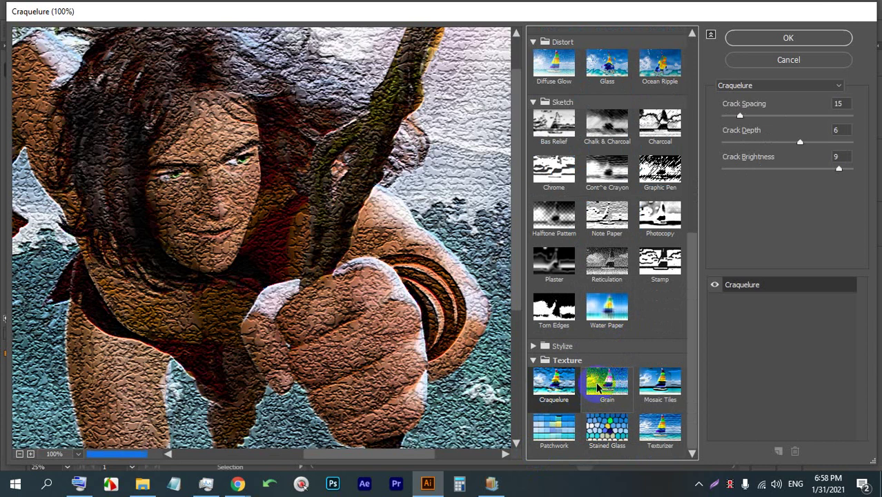
{"action": "left_click", "coordinate": [594, 421]}
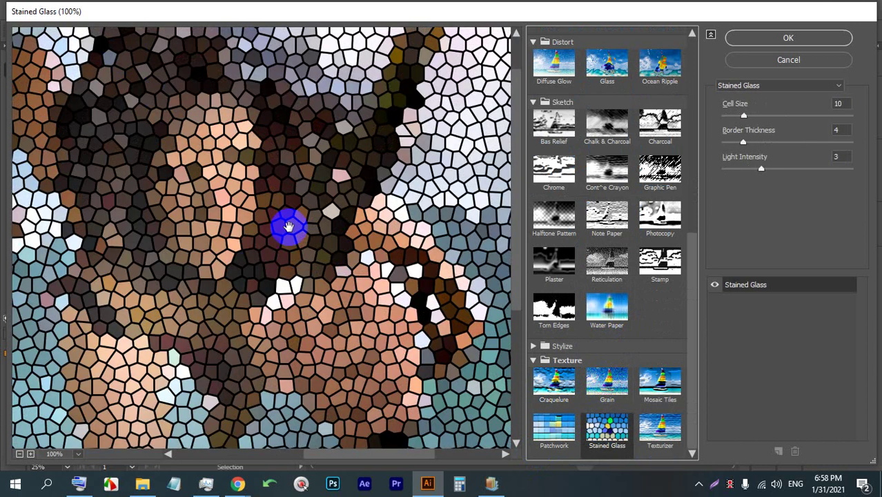
Step: Try the Craquelure filter with Crack Spacing 35, Crack Depth 3 and Crack Brightness 4
{"action": "left_click", "coordinate": [553, 383]}
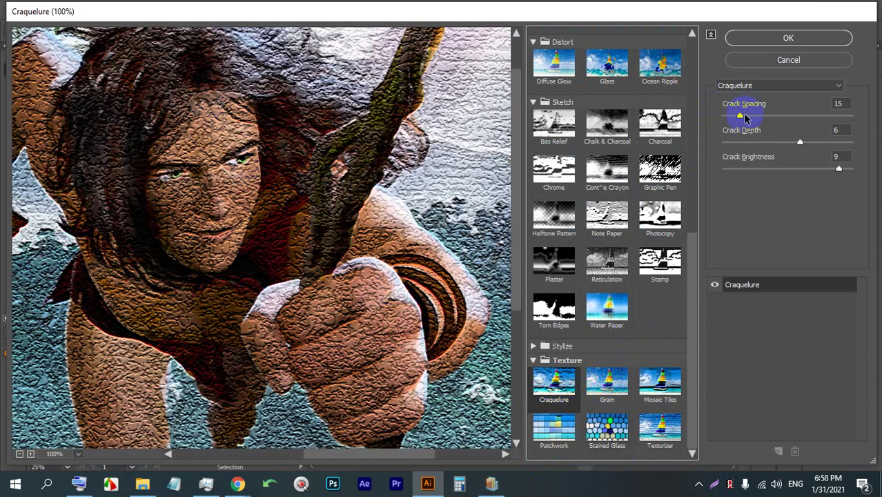
{"action": "mouse_move", "coordinate": [743, 116]}
{"action": "left_mouse_down"}
{"action": "mouse_move", "coordinate": [841, 119]}
{"action": "mouse_move", "coordinate": [701, 133]}
{"action": "mouse_move", "coordinate": [762, 128]}
{"action": "mouse_move", "coordinate": [765, 140]}
{"action": "left_mouse_up"}
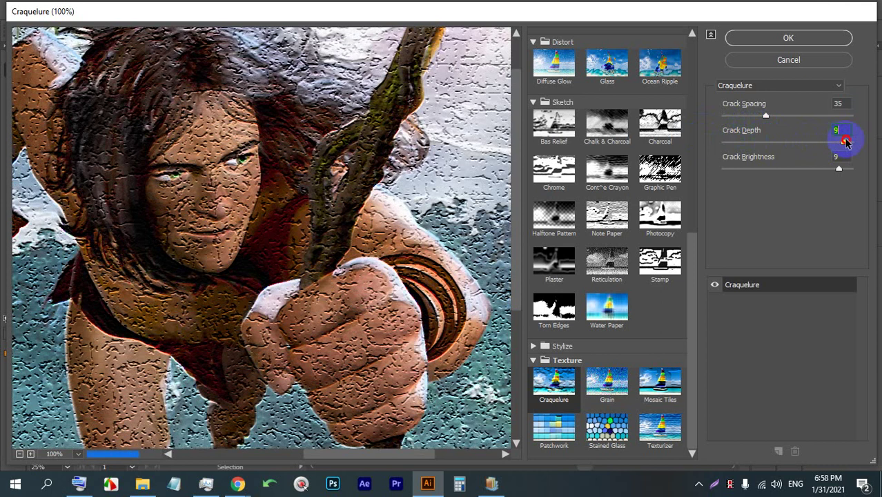
{"action": "left_click_drag", "start_coordinate": [846, 142], "coordinate": [758, 146]}
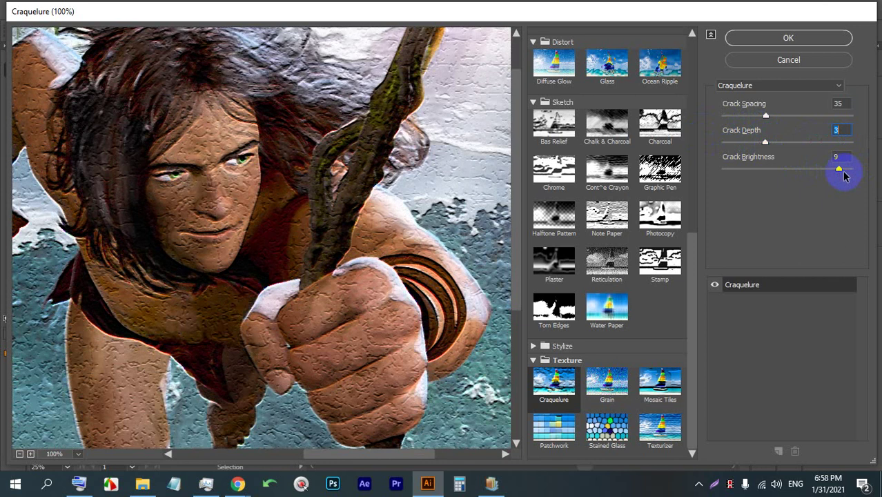
{"action": "left_click_drag", "start_coordinate": [852, 171], "coordinate": [765, 173]}
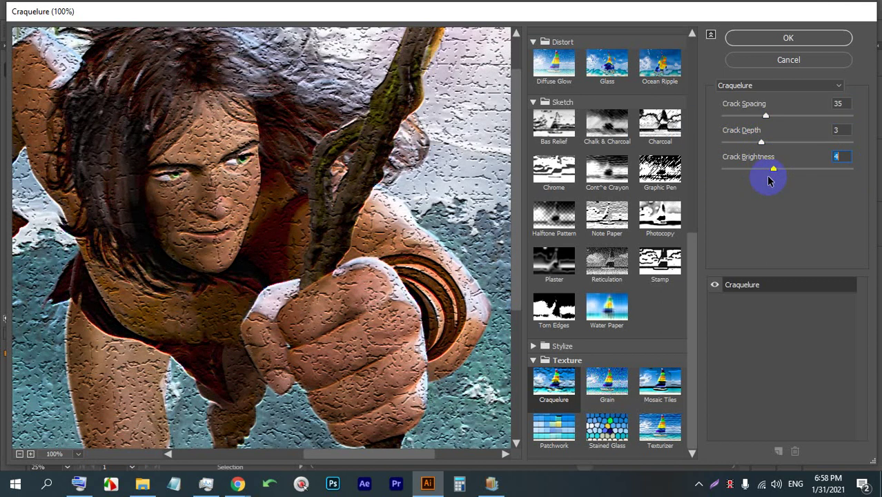
{"action": "scroll", "coordinate": [455, 238], "scroll_direction": "down", "scroll_amount": 3}
{"action": "scroll", "coordinate": [393, 256], "scroll_direction": "up", "scroll_amount": 3}
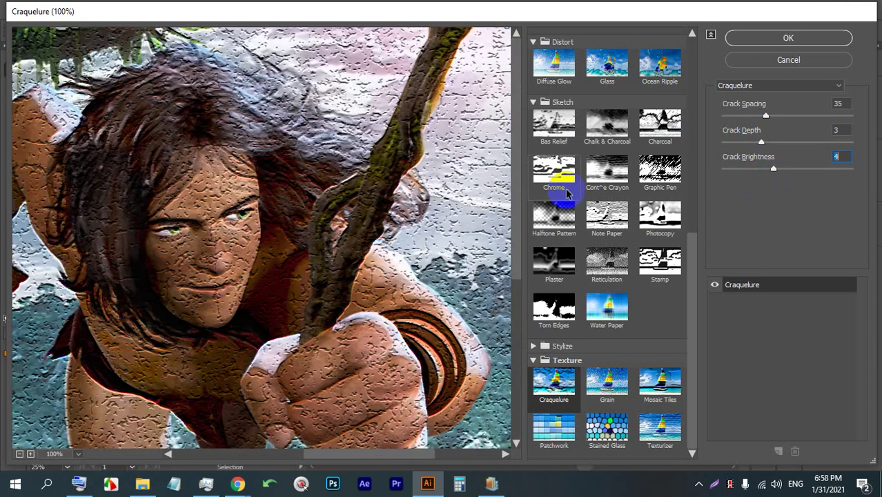
Step: Preview the Sketch filters Chrome, Conté Crayon and Graphic Pen, and leave the Effect Gallery without applying a filter
{"action": "left_click", "coordinate": [559, 176]}
{"action": "left_click", "coordinate": [606, 173]}
{"action": "left_click", "coordinate": [664, 169]}
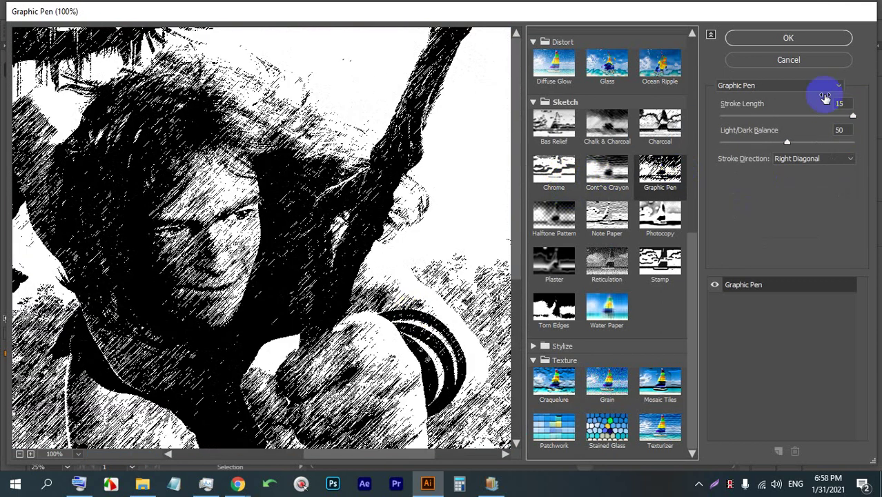
{"action": "left_click", "coordinate": [784, 61]}
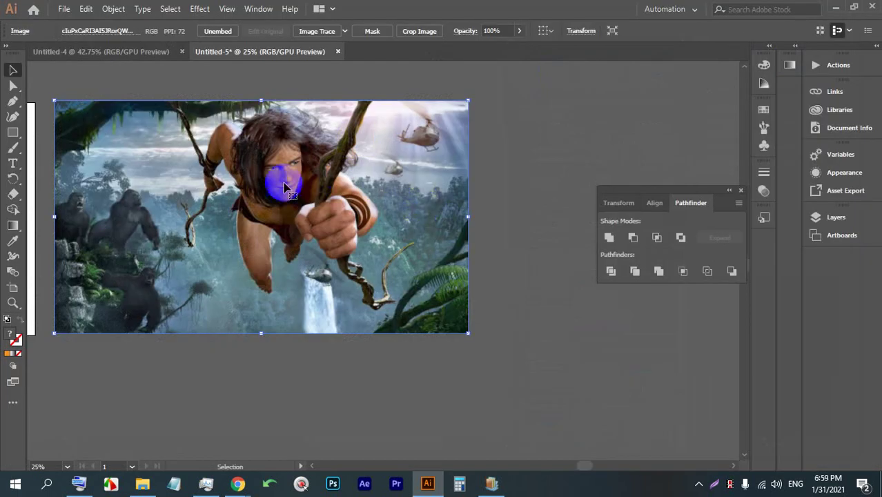
Step: Delete the embedded jungle image from the document
{"action": "left_click", "coordinate": [523, 136]}
{"action": "left_click", "coordinate": [253, 209]}
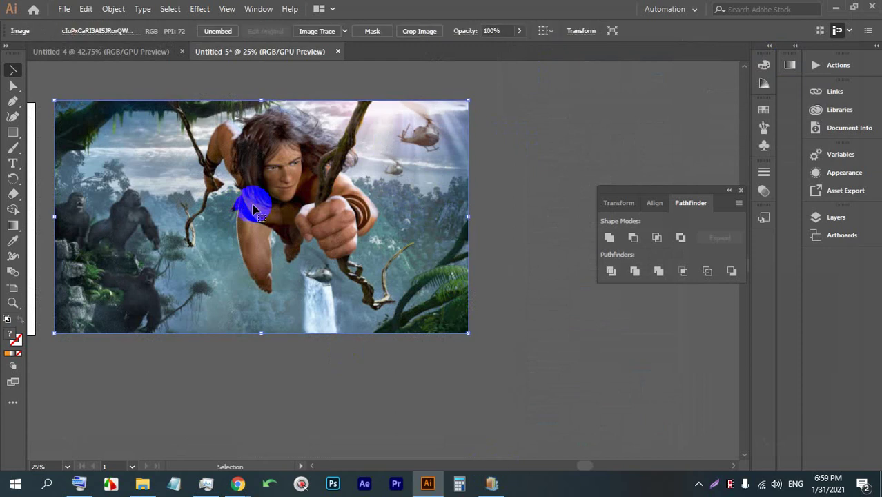
{"action": "key", "text": "Delete"}
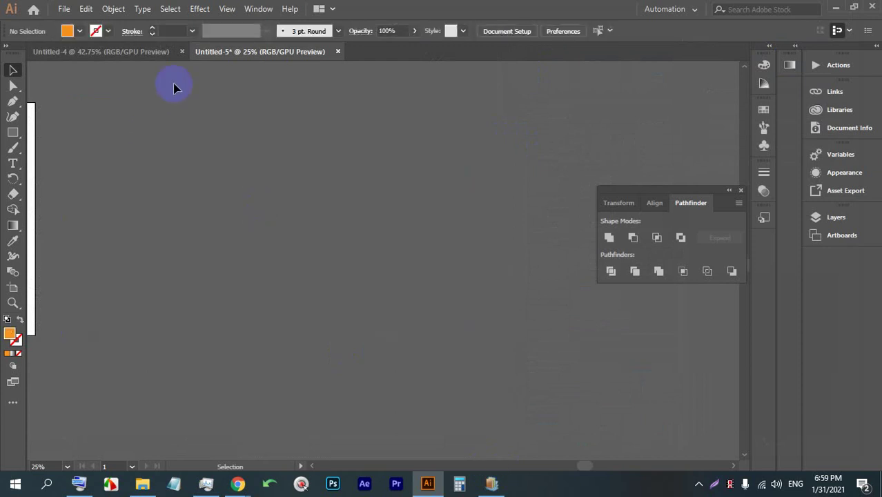
{"action": "left_click", "coordinate": [198, 14]}
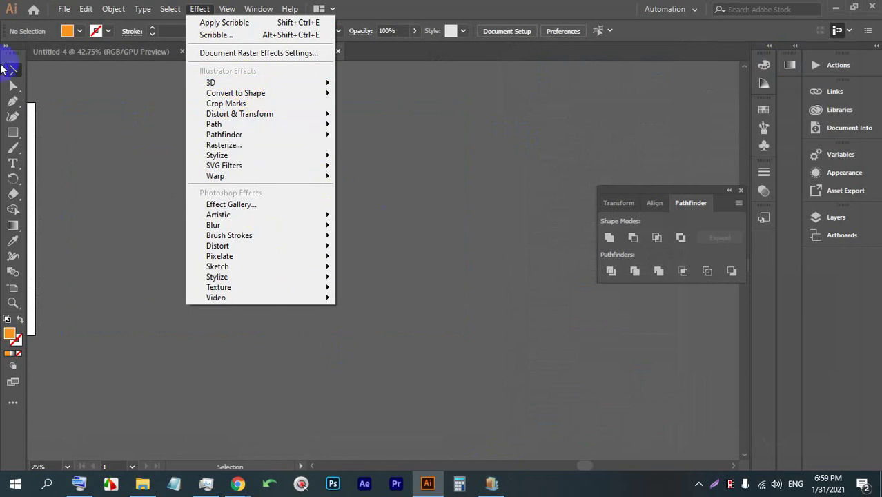
{"action": "mouse_move", "coordinate": [295, 247]}
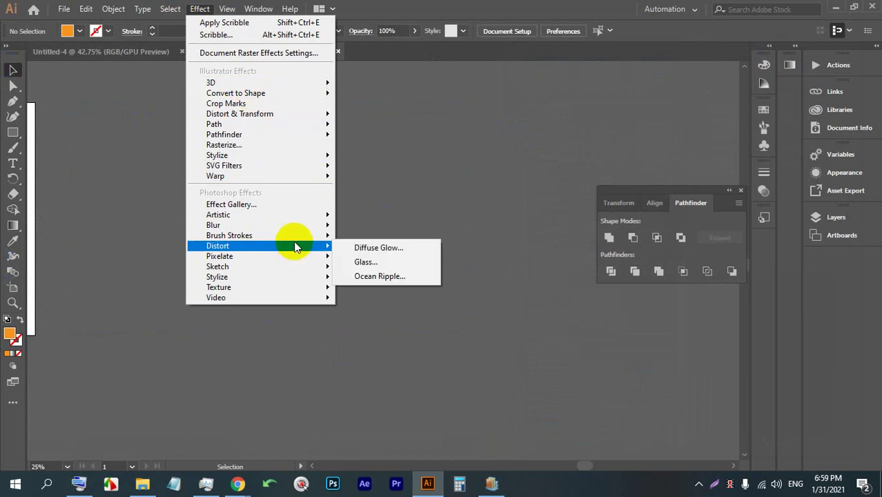
{"action": "left_click", "coordinate": [484, 160]}
Step: Add the pink flower image and position it on the white artboard
{"action": "left_click_drag", "start_coordinate": [485, 164], "coordinate": [258, 246]}
{"action": "left_click_drag", "start_coordinate": [236, 132], "coordinate": [292, 238]}
{"action": "key", "text": "ctrl+plus"}
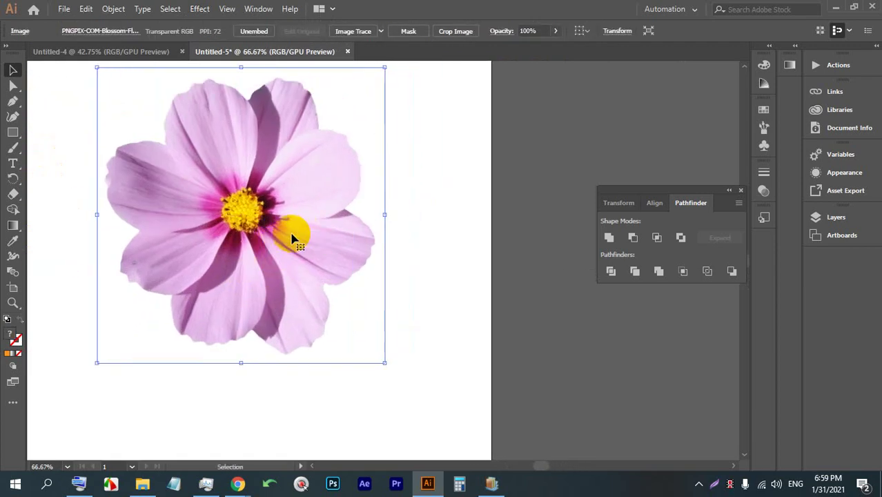
Step: Try a Multiply drop shadow on the flower image with 100% opacity, 7 px X and Y offsets and 12 px blur
{"action": "left_click", "coordinate": [212, 9]}
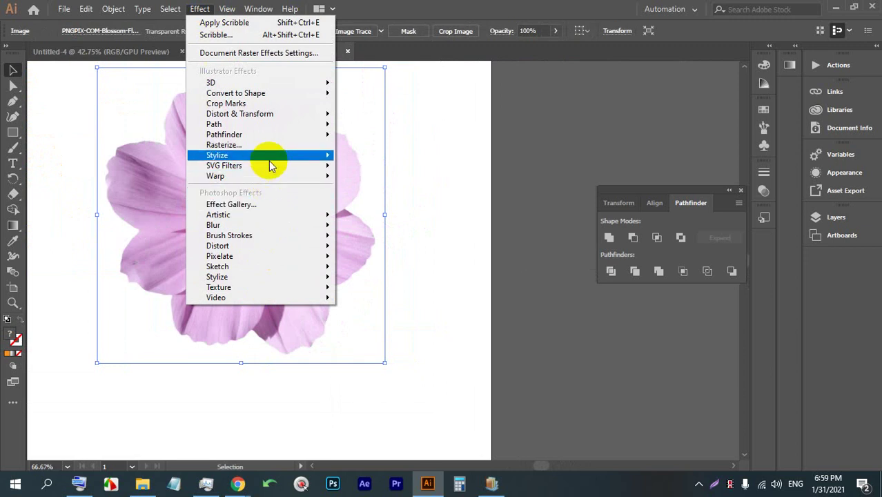
{"action": "mouse_move", "coordinate": [285, 158]}
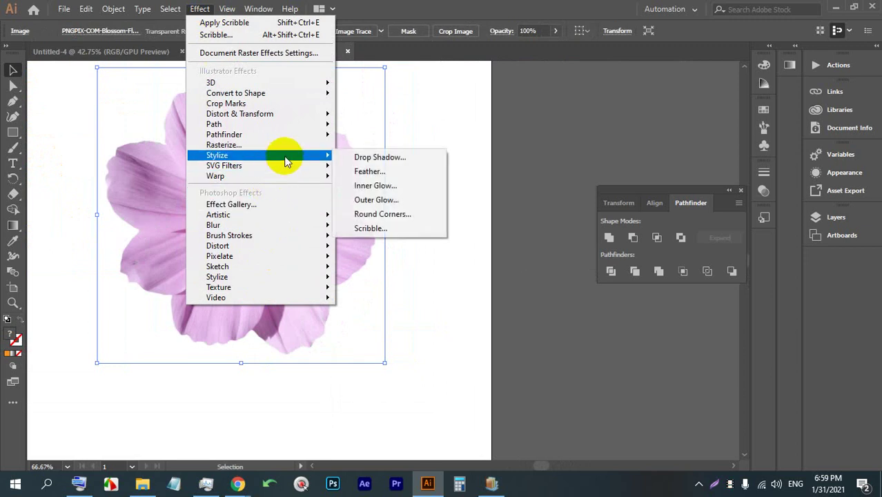
{"action": "left_click", "coordinate": [379, 158]}
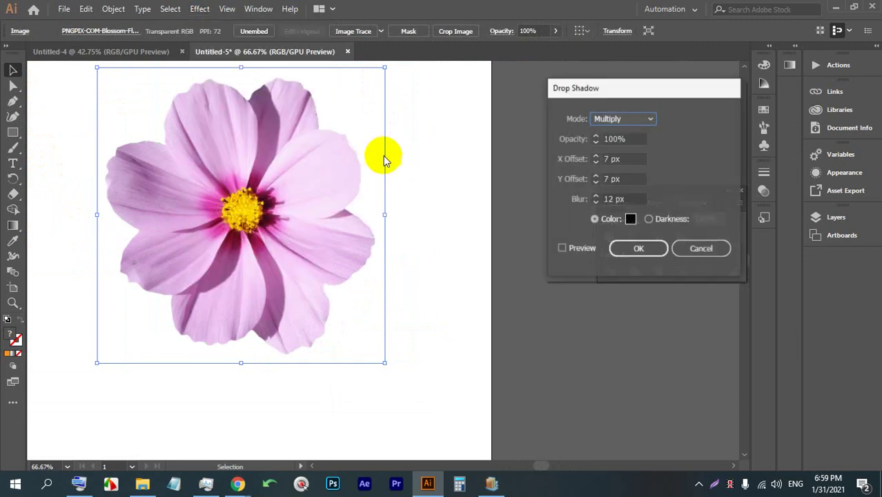
{"action": "left_click", "coordinate": [572, 252]}
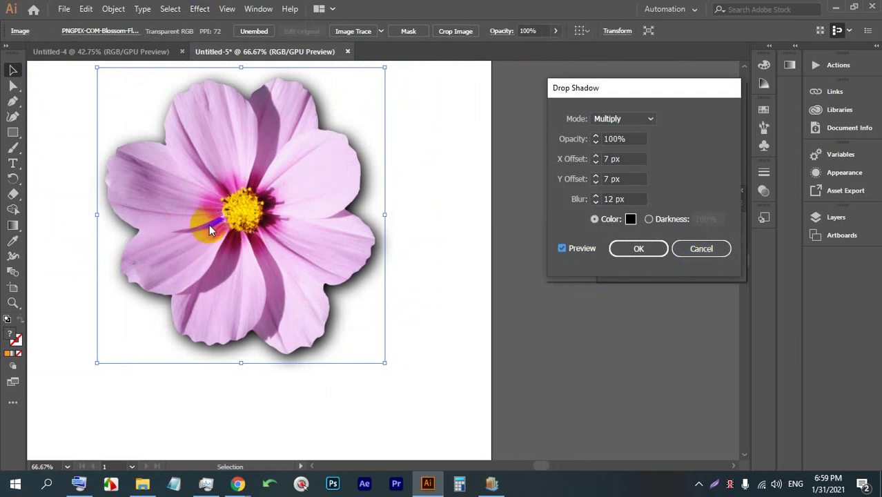
{"action": "left_click", "coordinate": [698, 250]}
Step: Draw a wide, flat ellipse just below the flower and fill it with black
{"action": "left_click", "coordinate": [22, 132]}
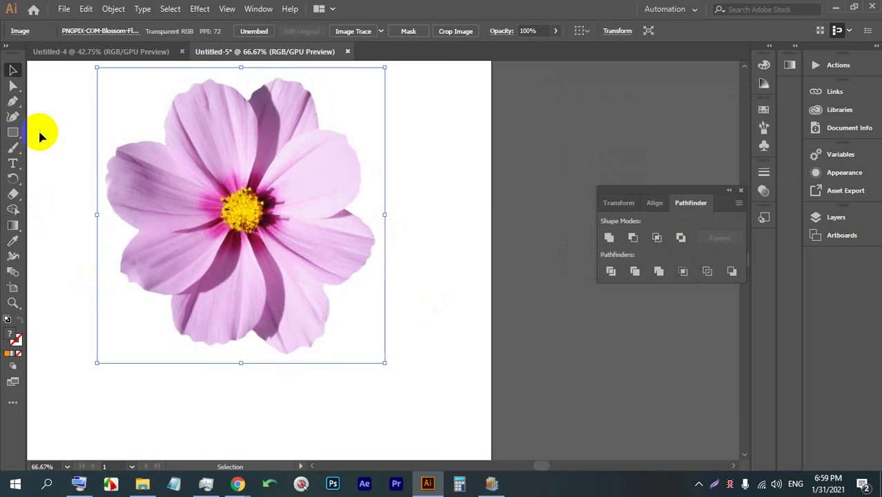
{"action": "left_click", "coordinate": [69, 144]}
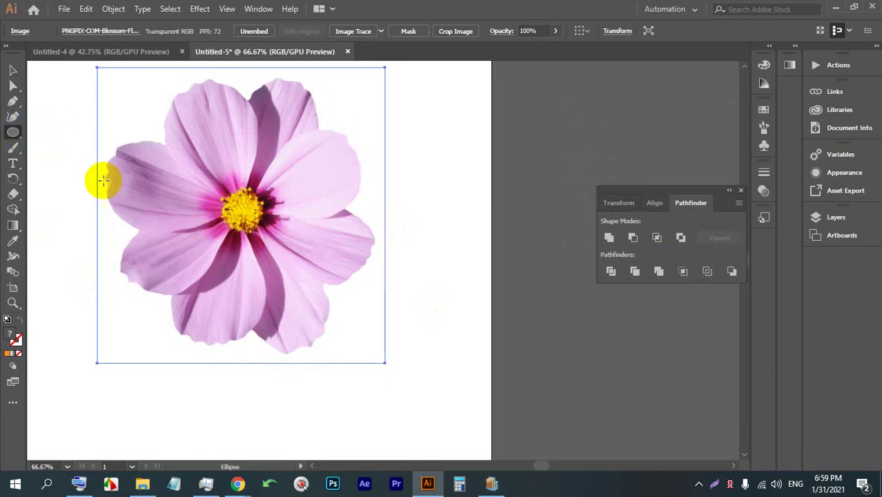
{"action": "left_click_drag", "start_coordinate": [150, 383], "coordinate": [352, 405]}
{"action": "left_click", "coordinate": [69, 32]}
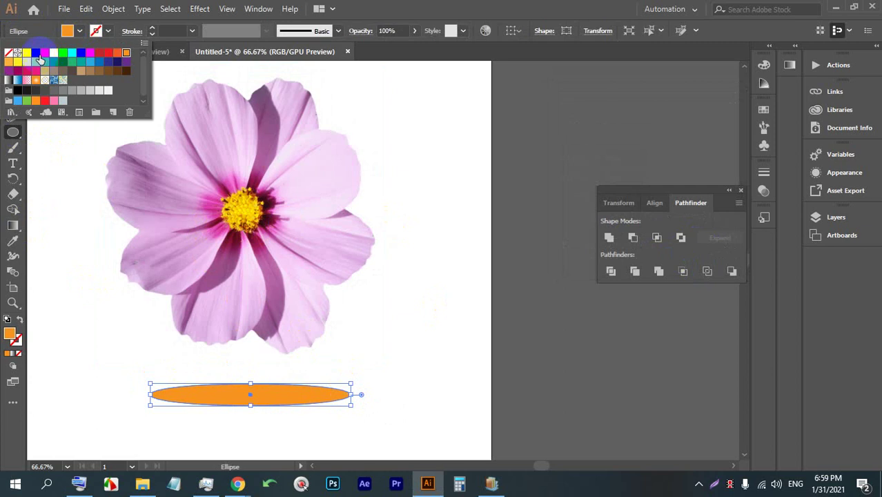
{"action": "left_click", "coordinate": [33, 50]}
{"action": "left_click", "coordinate": [12, 70]}
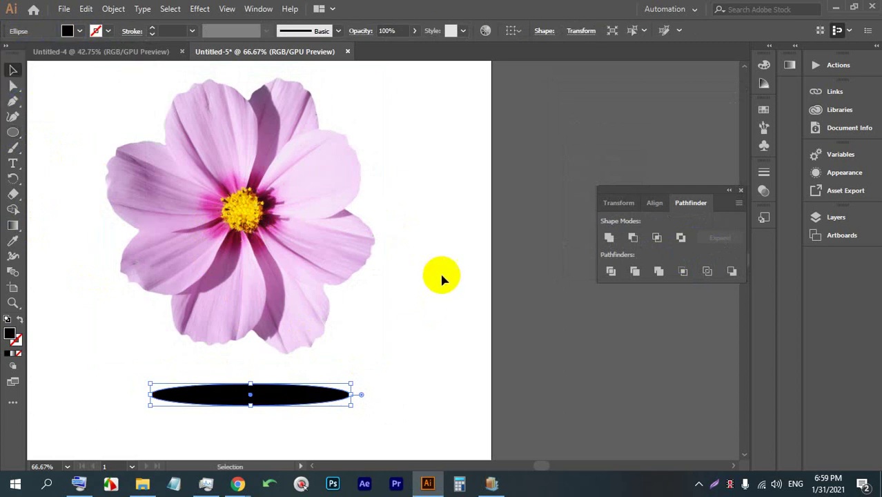
Step: Set the black ellipse's opacity to 50%
{"action": "left_click", "coordinate": [422, 259]}
{"action": "scroll", "coordinate": [420, 258], "scroll_direction": "down", "scroll_amount": 2}
{"action": "left_click", "coordinate": [367, 334]}
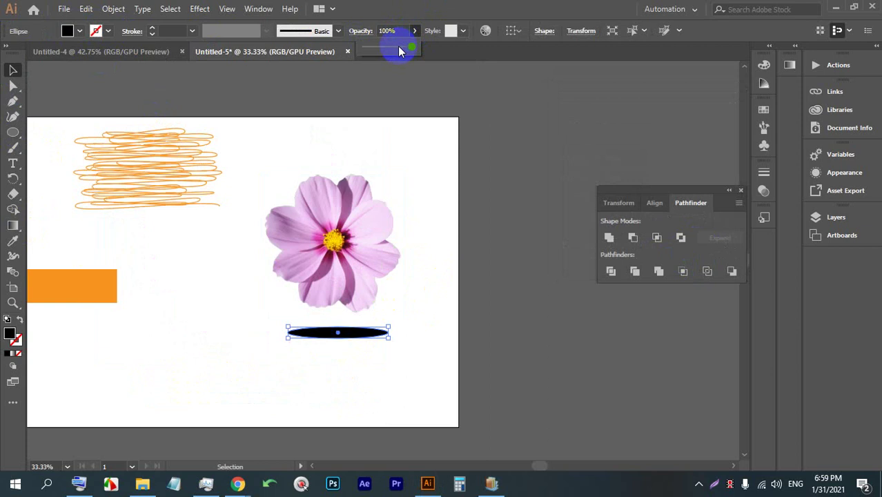
{"action": "left_click", "coordinate": [439, 261]}
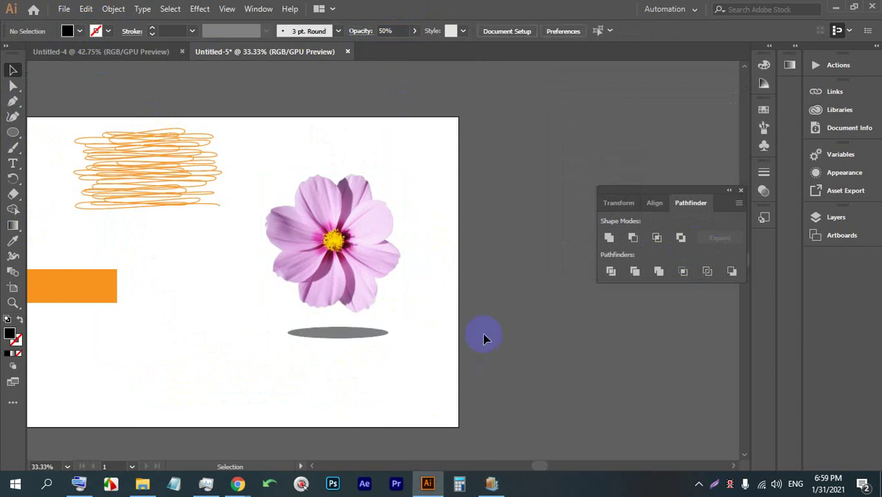
{"action": "scroll", "coordinate": [389, 332], "scroll_direction": "down", "scroll_amount": 2}
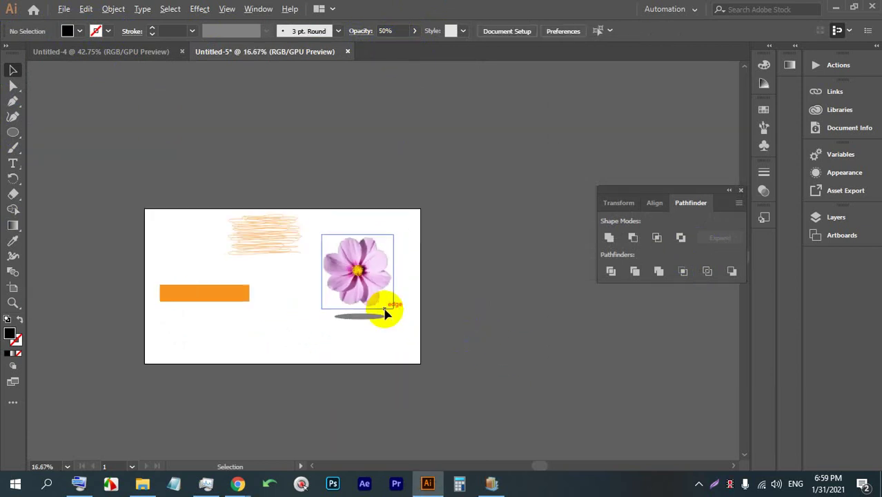
{"action": "scroll", "coordinate": [385, 325], "scroll_direction": "up", "scroll_amount": 1}
{"action": "scroll", "coordinate": [385, 345], "scroll_direction": "up", "scroll_amount": 2}
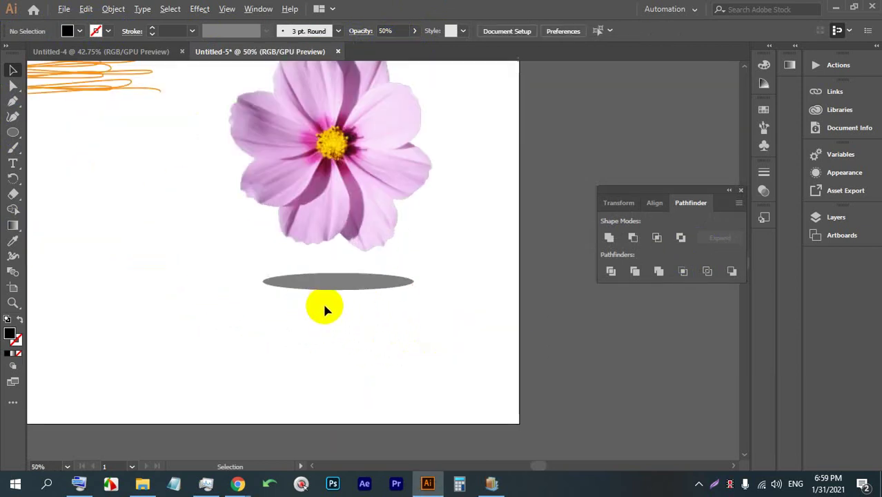
Step: Undo the ellipse's last opacity change and reselect the ellipse
{"action": "left_click", "coordinate": [354, 283]}
{"action": "scroll", "coordinate": [357, 255], "scroll_direction": "up", "scroll_amount": 1}
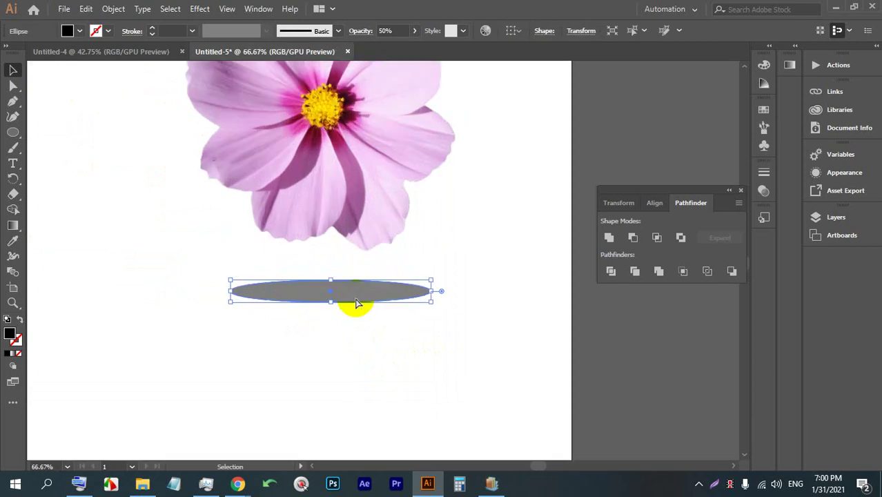
{"action": "key", "text": "ctrl+z"}
{"action": "left_click", "coordinate": [378, 320]}
{"action": "left_click", "coordinate": [344, 301]}
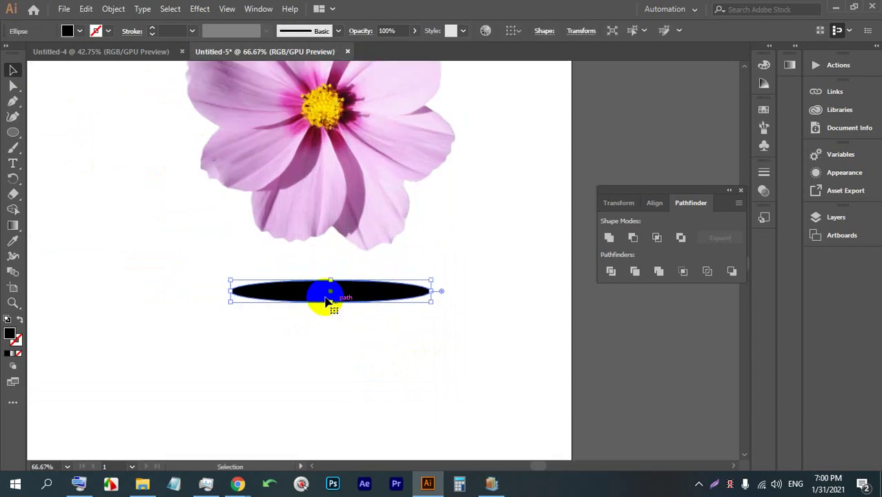
Step: Open the Gaussian Blur effect settings for the black ellipse below the flower
{"action": "left_click", "coordinate": [202, 7]}
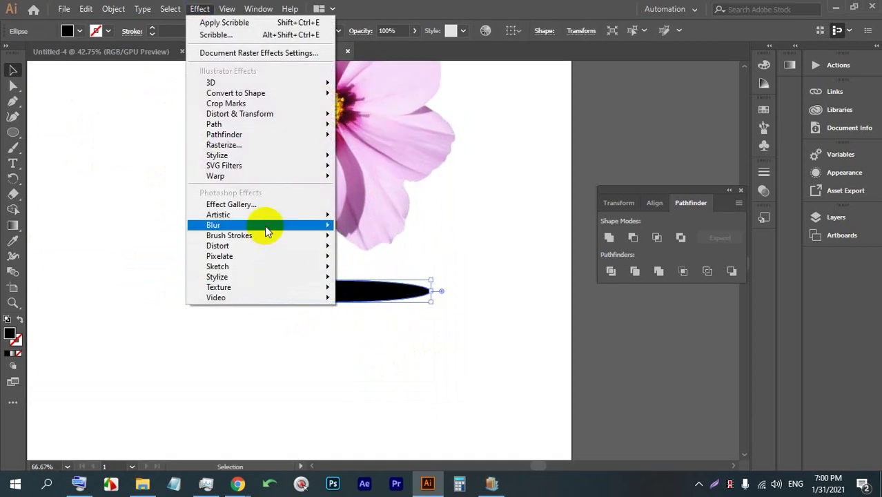
{"action": "mouse_move", "coordinate": [261, 227]}
{"action": "left_click", "coordinate": [379, 227]}
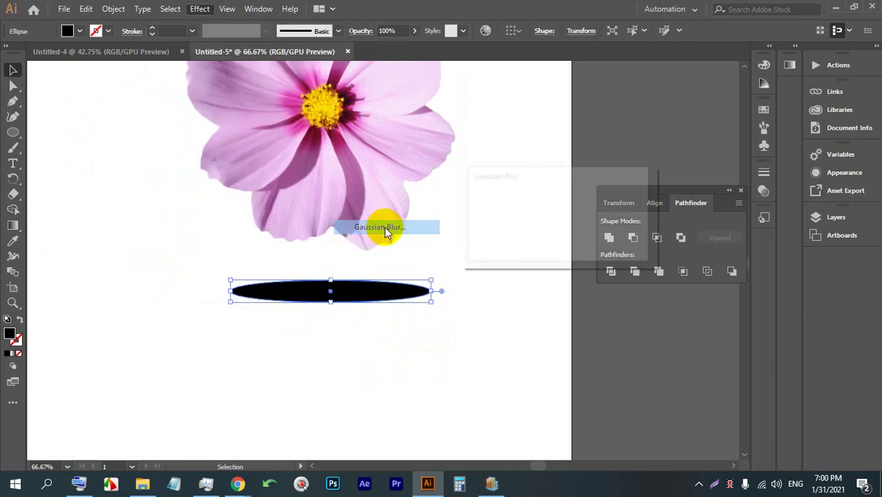
Step: Switch to the Google Meet call in Chrome, admit the waiting participant, and return to Illustrator
{"action": "mouse_move", "coordinate": [234, 485]}
{"action": "left_click", "coordinate": [230, 388]}
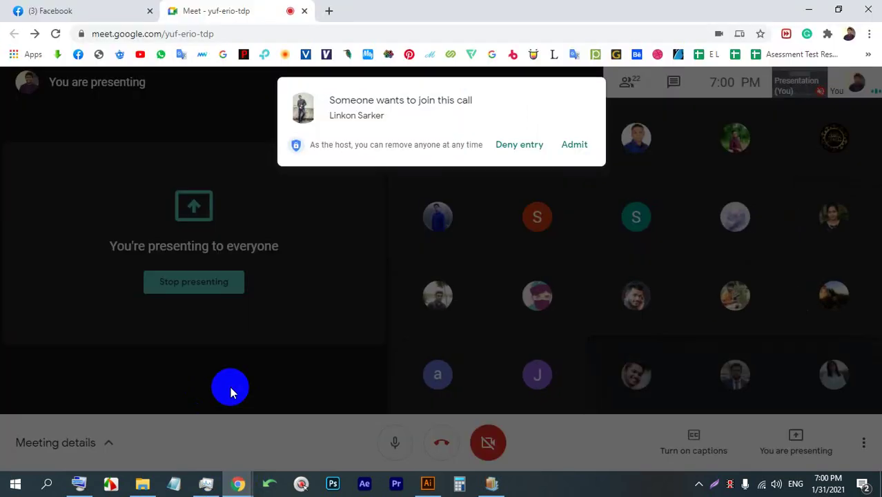
{"action": "left_click", "coordinate": [574, 145]}
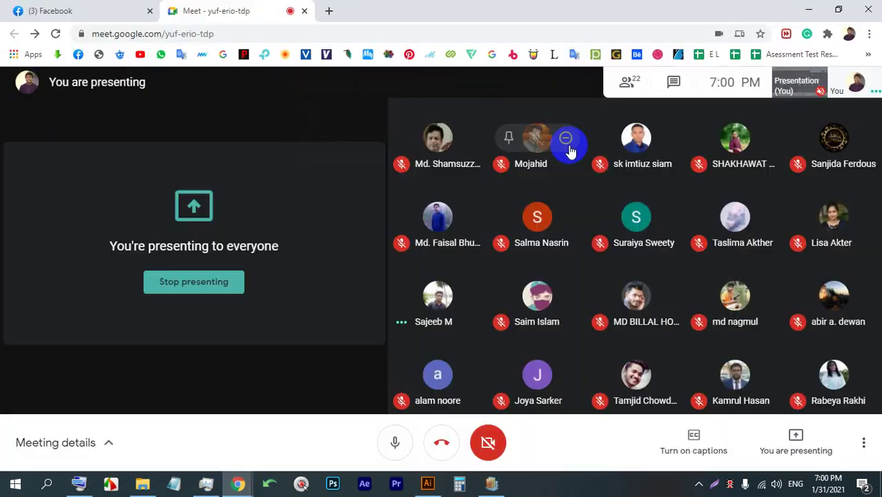
{"action": "left_click", "coordinate": [427, 484]}
Step: Preview the Gaussian Blur on the ellipse under the flower, set its radius to 18 pixels, and apply it
{"action": "left_click", "coordinate": [488, 235]}
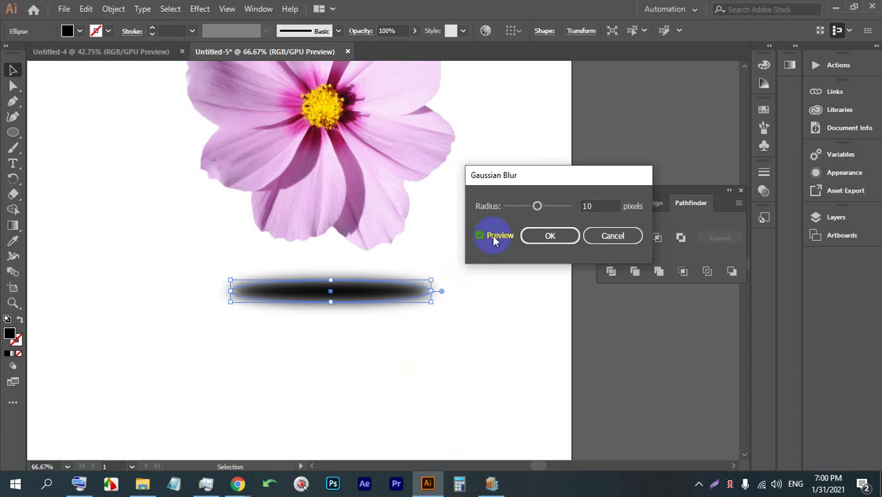
{"action": "left_click_drag", "start_coordinate": [534, 206], "coordinate": [539, 207]}
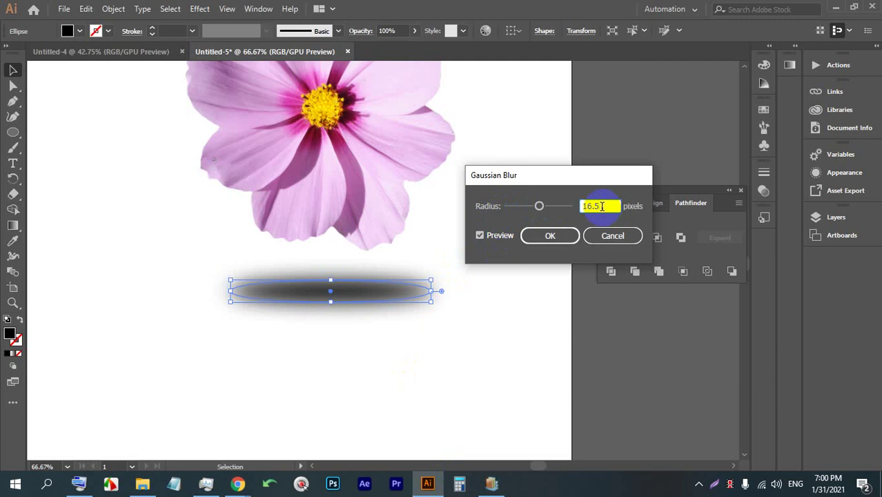
{"action": "left_click", "coordinate": [550, 236]}
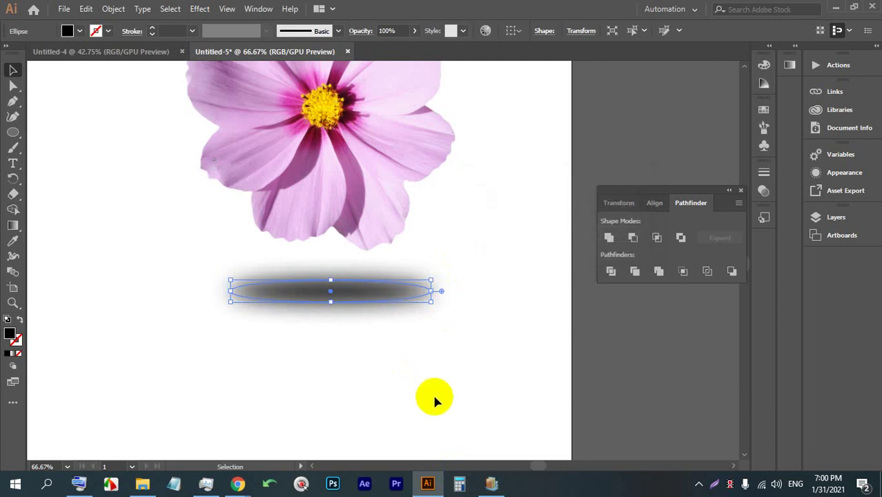
{"action": "left_click", "coordinate": [433, 386]}
{"action": "scroll", "coordinate": [394, 311], "scroll_direction": "down", "scroll_amount": 2}
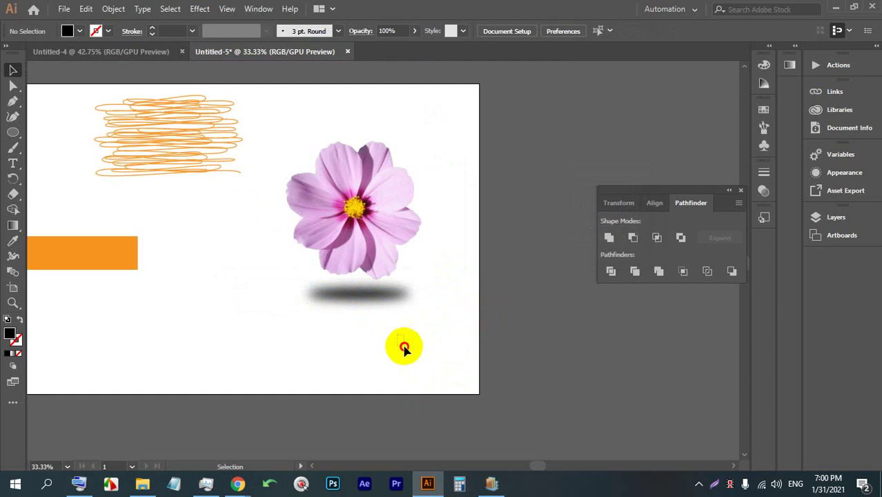
{"action": "left_click_drag", "start_coordinate": [404, 348], "coordinate": [459, 296]}
{"action": "left_click", "coordinate": [473, 360]}
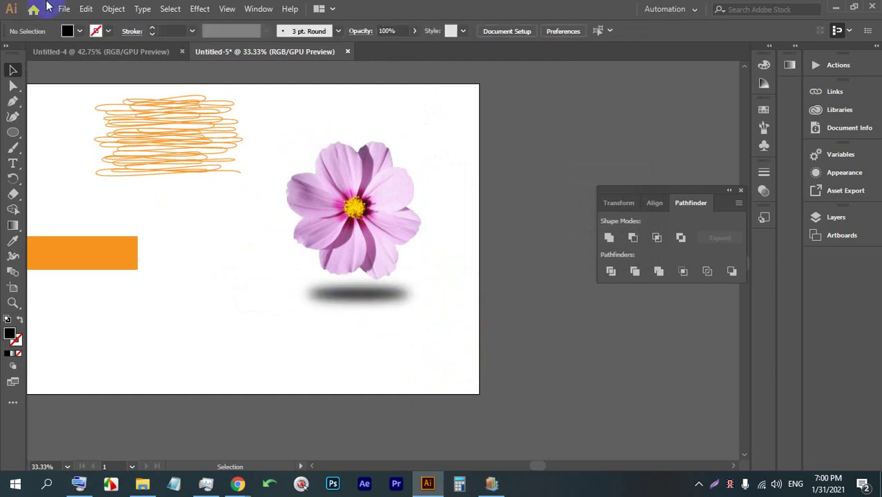
Step: Place the Nike shoe PNG from the Image folder over the artboard's right edge
{"action": "left_click", "coordinate": [63, 8]}
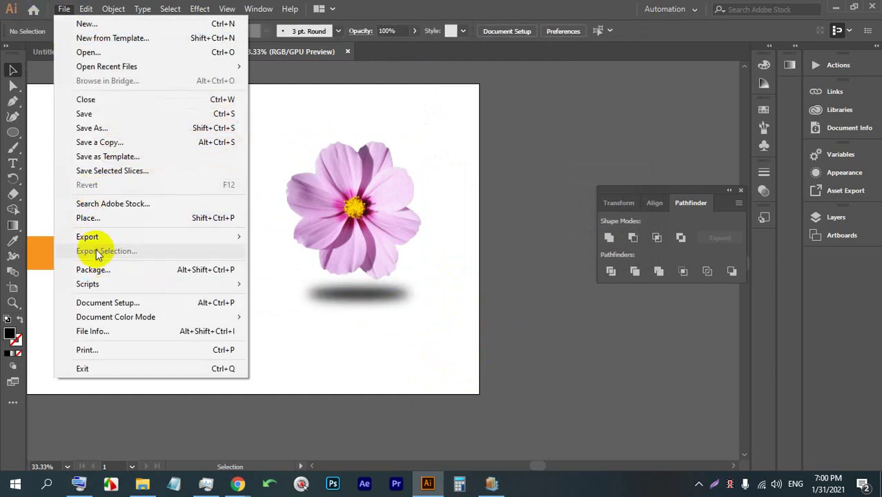
{"action": "left_click", "coordinate": [87, 218]}
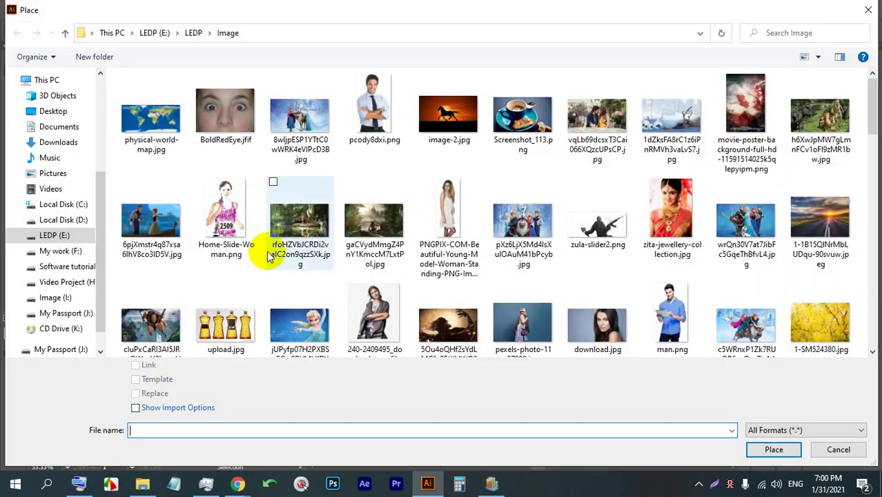
{"action": "scroll", "coordinate": [347, 258], "scroll_direction": "down", "scroll_amount": 1}
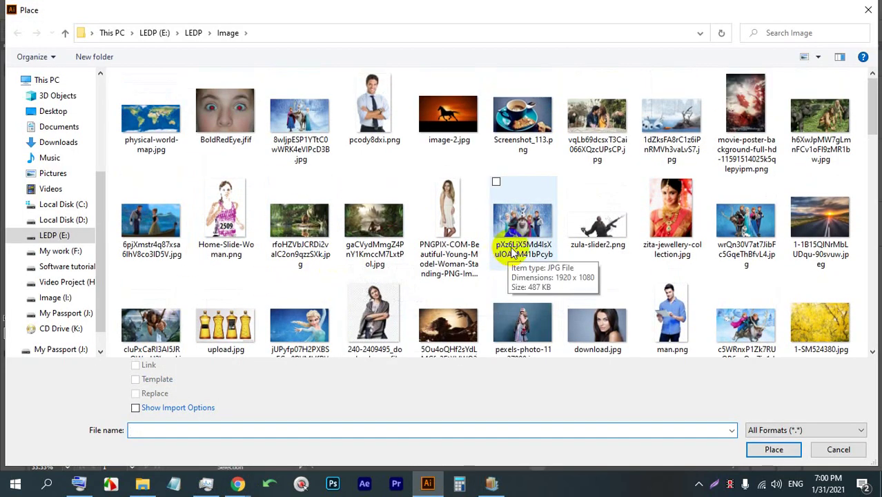
{"action": "scroll", "coordinate": [508, 250], "scroll_direction": "down", "scroll_amount": 5}
{"action": "double_click", "coordinate": [522, 100]}
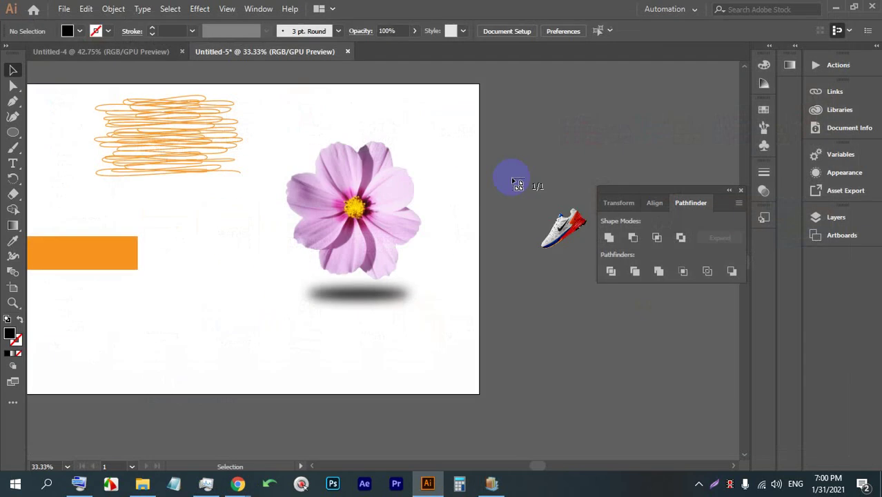
{"action": "left_click", "coordinate": [467, 122]}
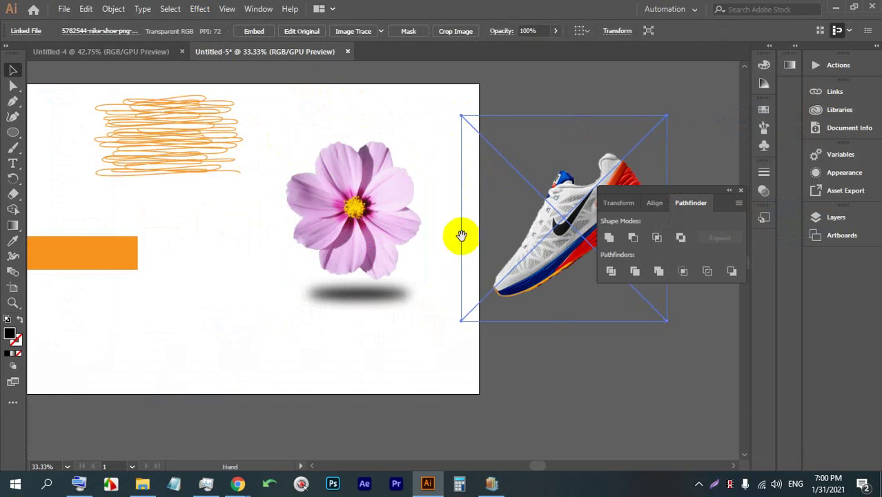
Step: Move the shoe image beside the flower, scale it down, and embed it in the document
{"action": "left_click_drag", "start_coordinate": [552, 233], "coordinate": [272, 233]}
{"action": "left_click_drag", "start_coordinate": [256, 115], "coordinate": [263, 300]}
{"action": "scroll", "coordinate": [261, 299], "scroll_direction": "up", "scroll_amount": 2}
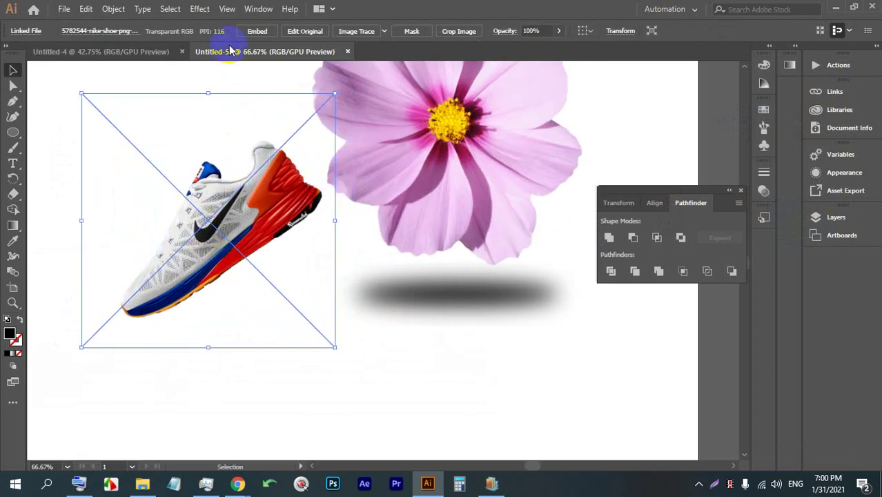
{"action": "left_click", "coordinate": [256, 31]}
{"action": "scroll", "coordinate": [128, 241], "scroll_direction": "up", "scroll_amount": 1}
{"action": "left_click", "coordinate": [211, 444]}
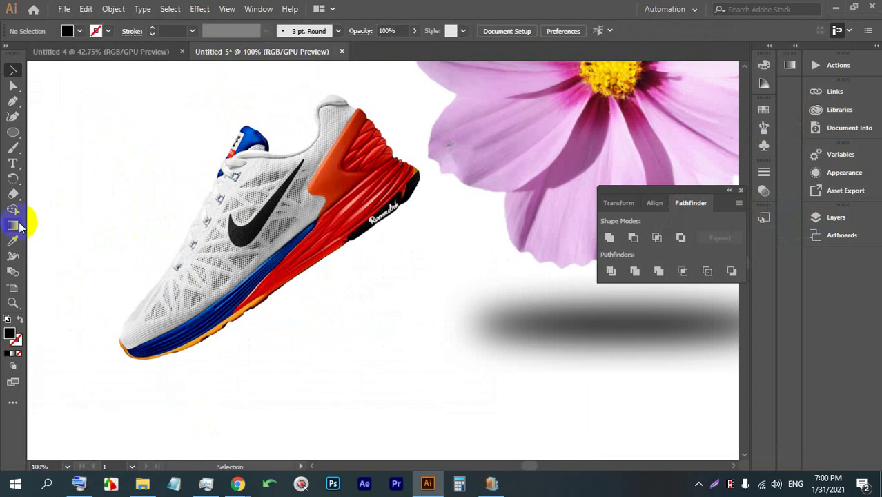
{"action": "left_click", "coordinate": [10, 103]}
{"action": "mouse_move", "coordinate": [104, 381]}
{"action": "left_mouse_down"}
{"action": "mouse_move", "coordinate": [163, 380]}
{"action": "mouse_move", "coordinate": [162, 372]}
{"action": "left_mouse_up"}
{"action": "key", "text": "ctrl+z"}
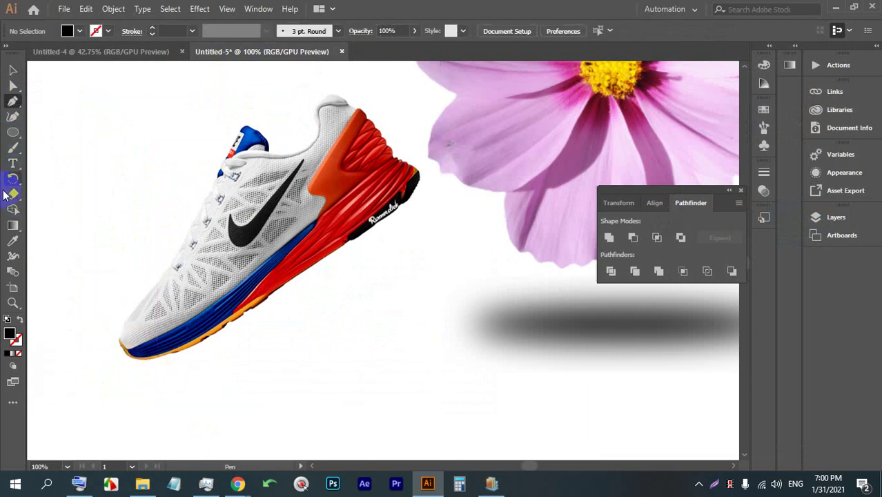
Step: Draw a small, flat black ellipse under the shoe's toe and apply a Gaussian Blur with a radius of 8 pixels
{"action": "left_click_drag", "start_coordinate": [18, 135], "coordinate": [66, 146]}
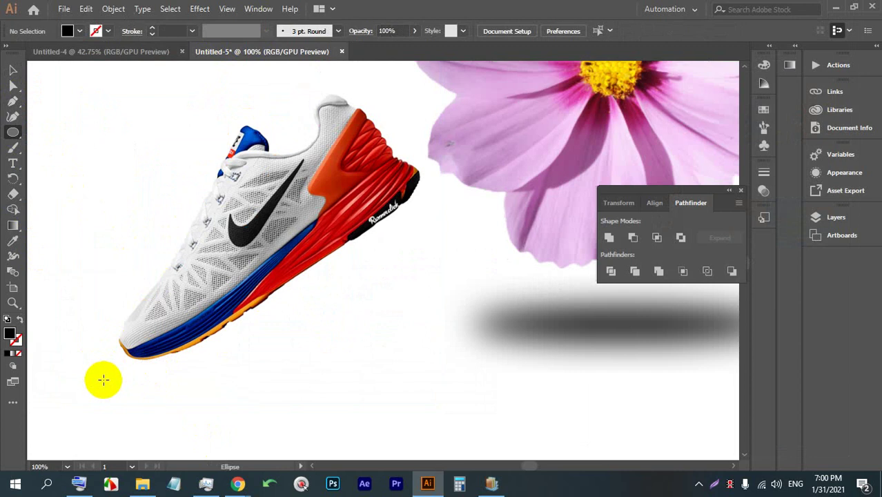
{"action": "left_click_drag", "start_coordinate": [97, 383], "coordinate": [181, 393]}
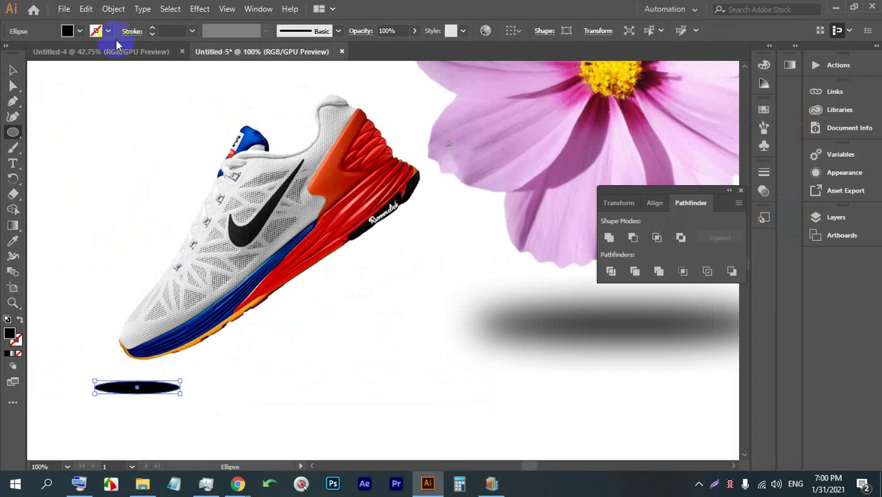
{"action": "left_click", "coordinate": [197, 10]}
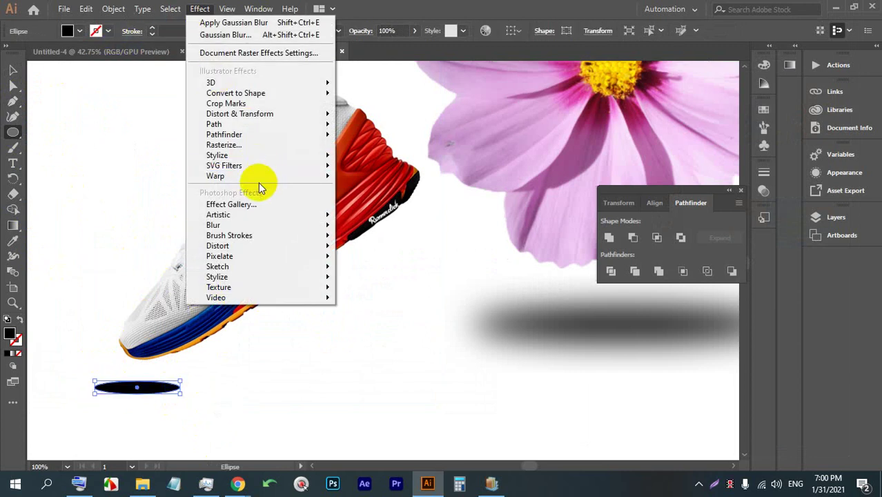
{"action": "mouse_move", "coordinate": [245, 225]}
{"action": "left_click", "coordinate": [379, 226]}
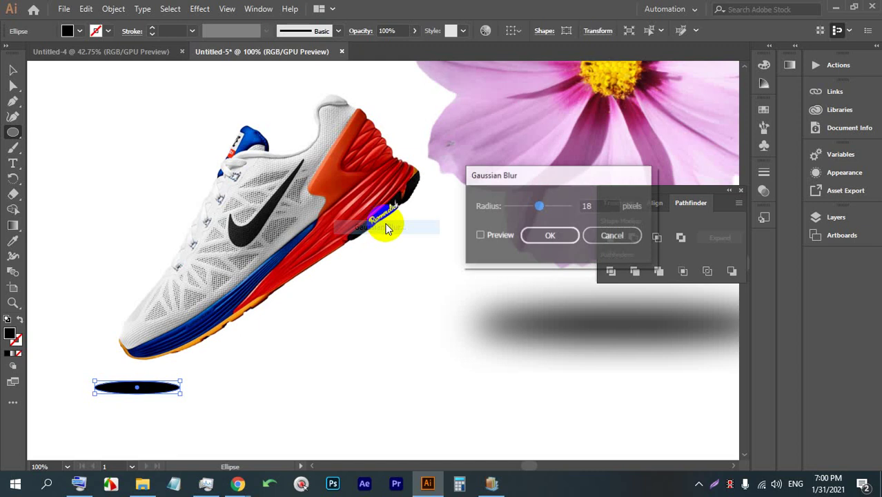
{"action": "left_click", "coordinate": [497, 242]}
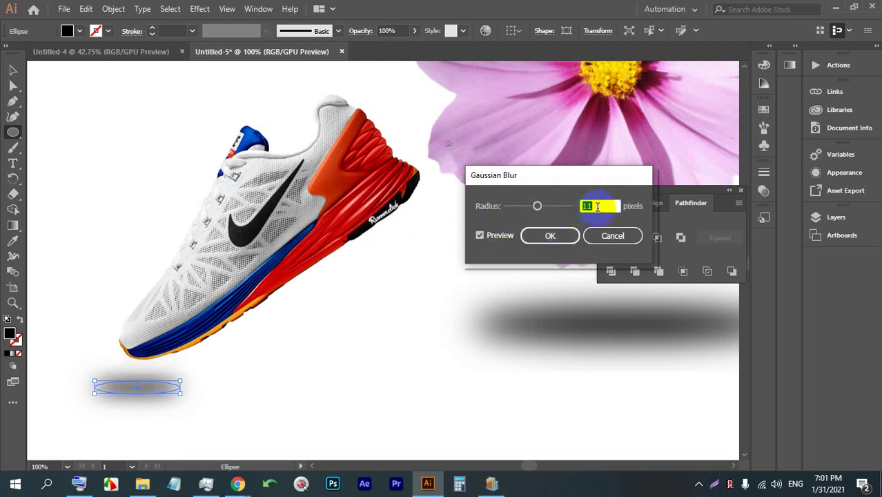
{"action": "type", "text": "8"}
{"action": "left_click", "coordinate": [556, 236]}
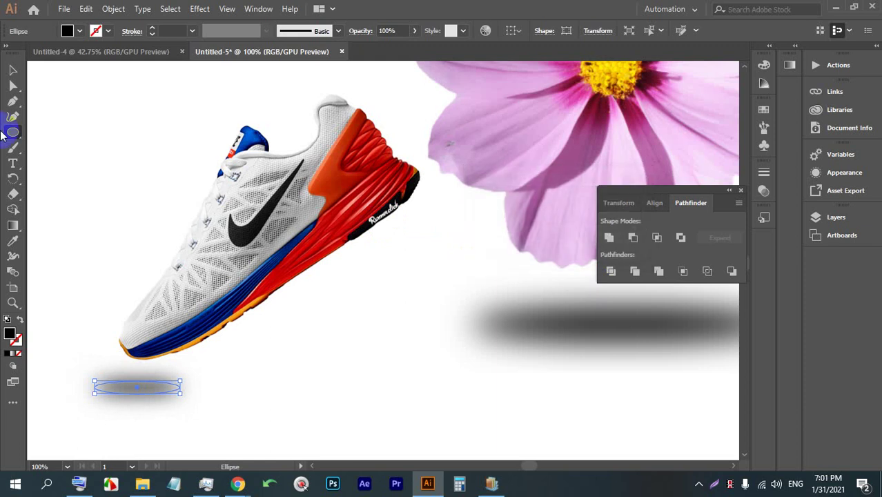
Step: Nudge the blurred ellipse slightly closer to the shoe's toe and deselect everything
{"action": "left_click", "coordinate": [13, 73]}
{"action": "left_click", "coordinate": [483, 380]}
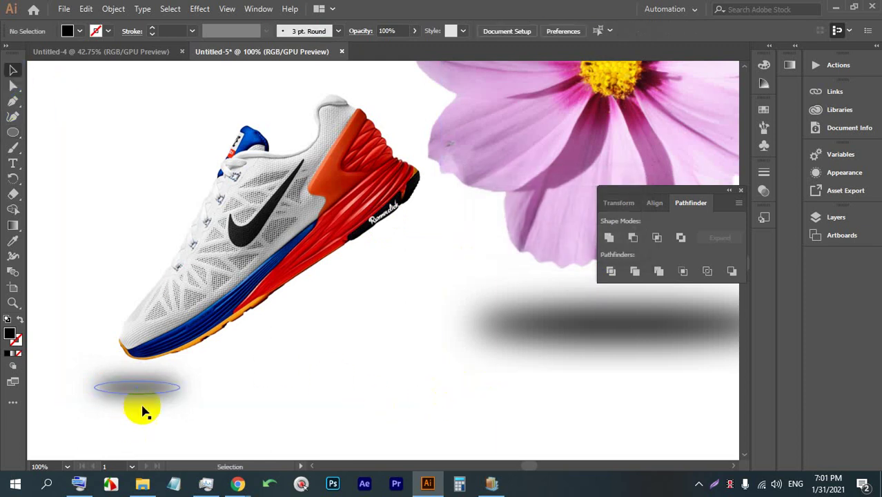
{"action": "left_click", "coordinate": [151, 384]}
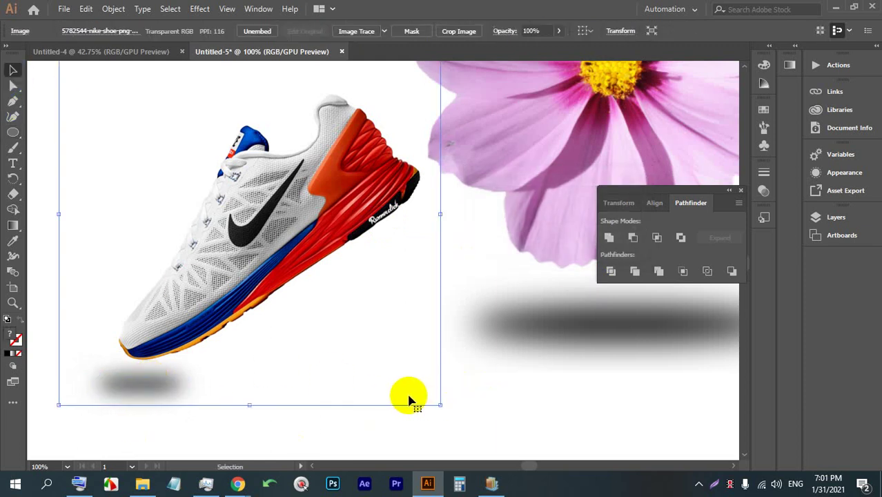
{"action": "scroll", "coordinate": [299, 327], "scroll_direction": "down", "scroll_amount": 2}
{"action": "left_click", "coordinate": [426, 410]}
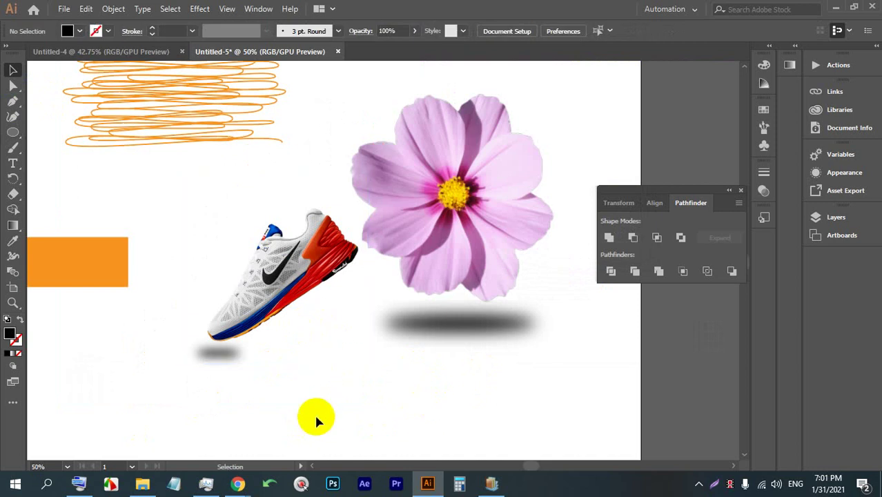
Step: Move the shoe image slightly upward, away from its blurred shadow, and deselect it
{"action": "scroll", "coordinate": [299, 371], "scroll_direction": "down", "scroll_amount": 2}
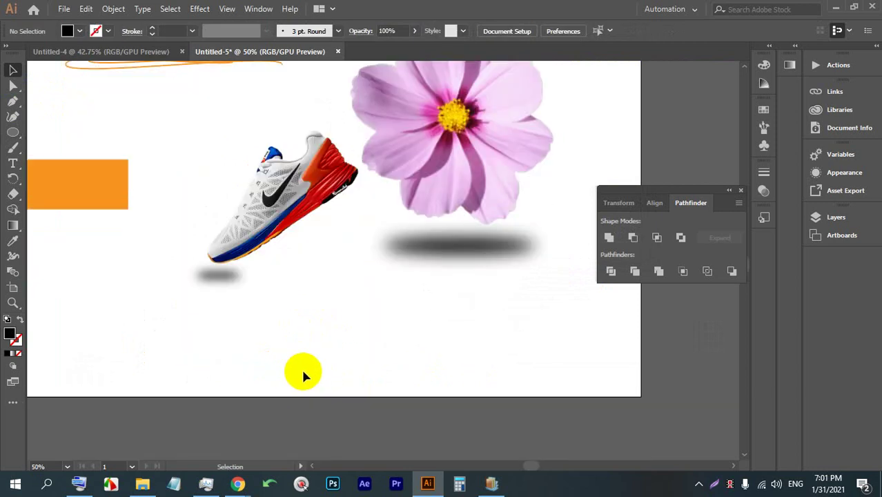
{"action": "scroll", "coordinate": [301, 366], "scroll_direction": "up", "scroll_amount": 3}
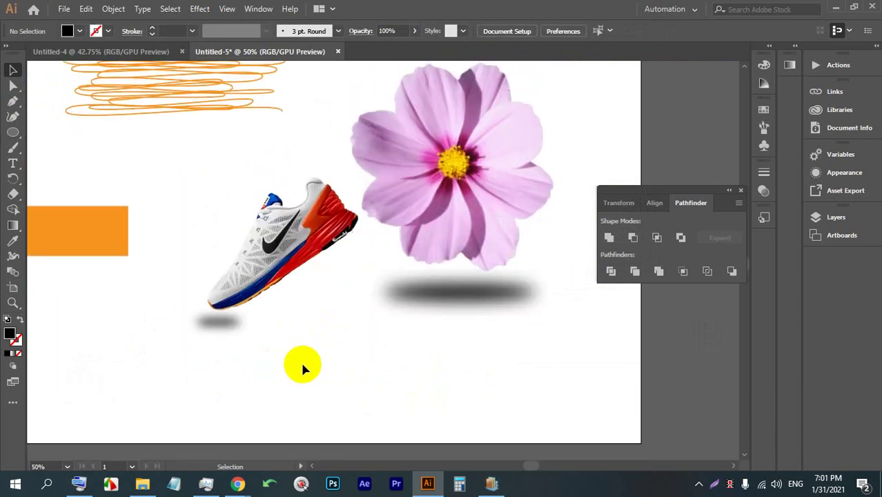
{"action": "scroll", "coordinate": [321, 426], "scroll_direction": "down", "scroll_amount": 1, "text": "alt"}
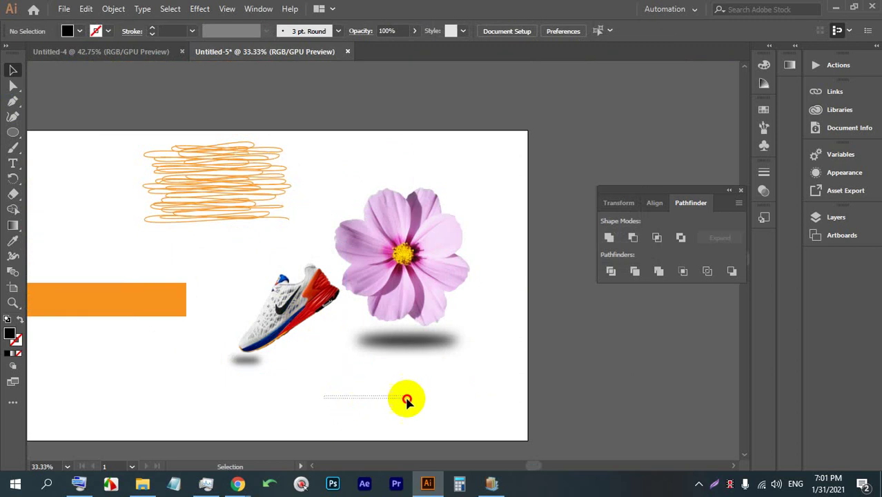
{"action": "scroll", "coordinate": [407, 375], "scroll_direction": "up", "scroll_amount": 2, "text": "alt"}
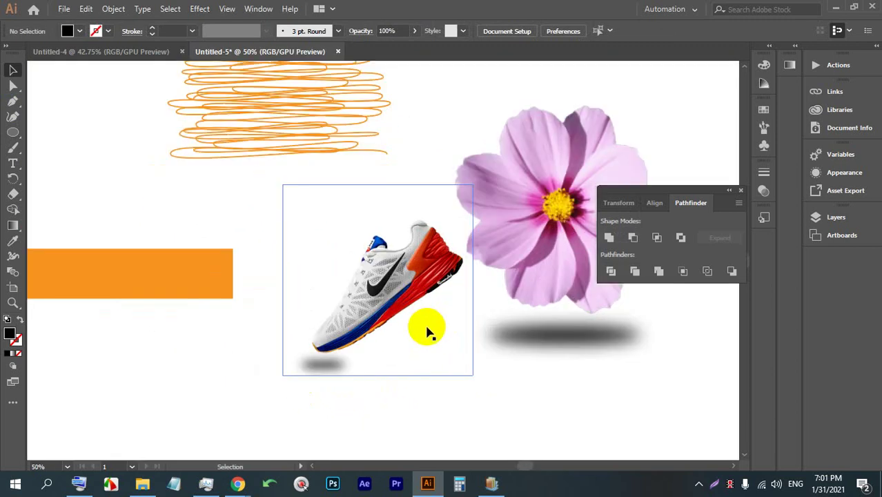
{"action": "scroll", "coordinate": [426, 333], "scroll_direction": "up", "scroll_amount": 2}
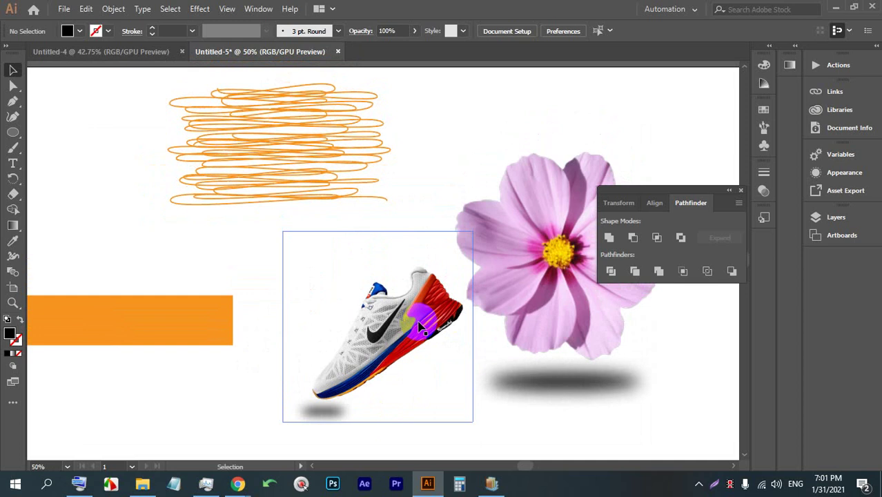
{"action": "scroll", "coordinate": [364, 247], "scroll_direction": "down", "scroll_amount": 3, "text": "alt"}
{"action": "scroll", "coordinate": [297, 218], "scroll_direction": "up", "scroll_amount": 2, "text": "alt"}
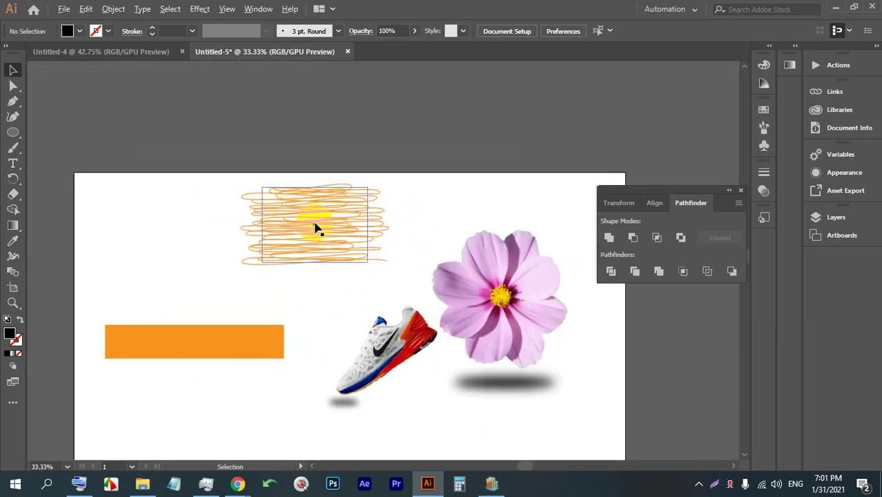
{"action": "left_click_drag", "start_coordinate": [413, 358], "coordinate": [412, 354]}
{"action": "left_click", "coordinate": [580, 373]}
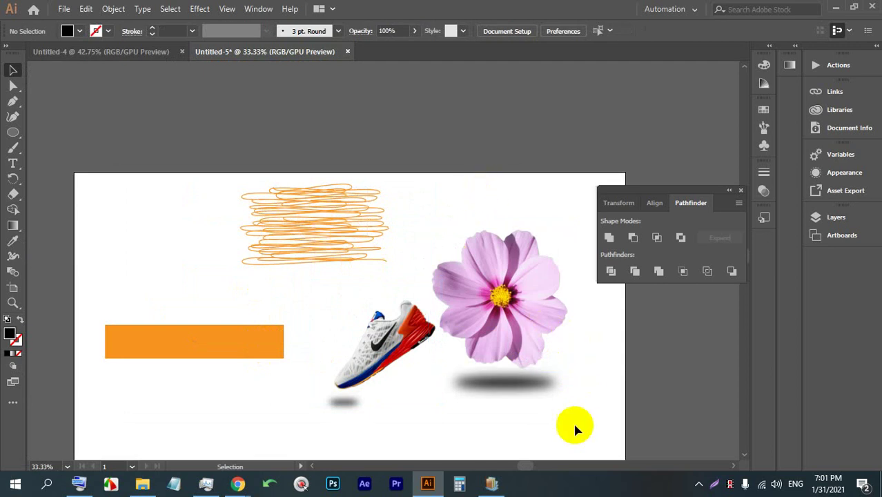
Step: Select and delete all artwork on the artboard, and close the Untitled-5 document without saving
{"action": "left_click_drag", "start_coordinate": [573, 423], "coordinate": [305, 210]}
{"action": "left_click_drag", "start_coordinate": [173, 181], "coordinate": [414, 359]}
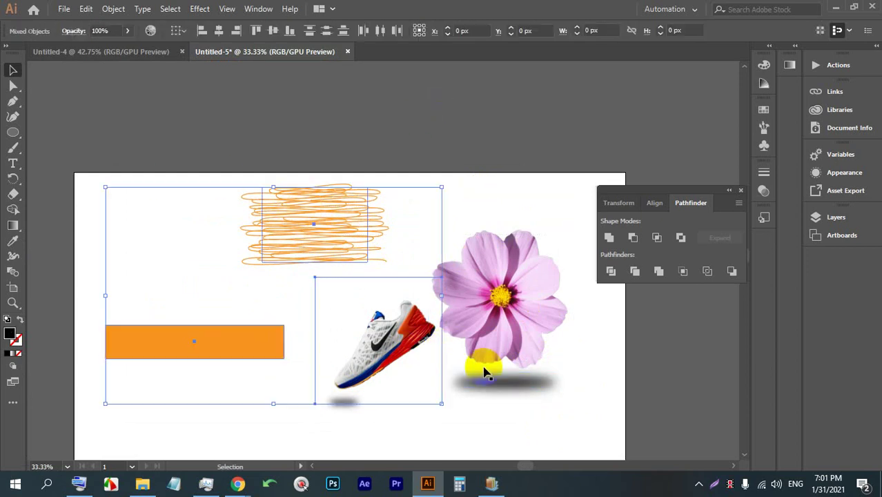
{"action": "left_click_drag", "start_coordinate": [553, 418], "coordinate": [264, 259]}
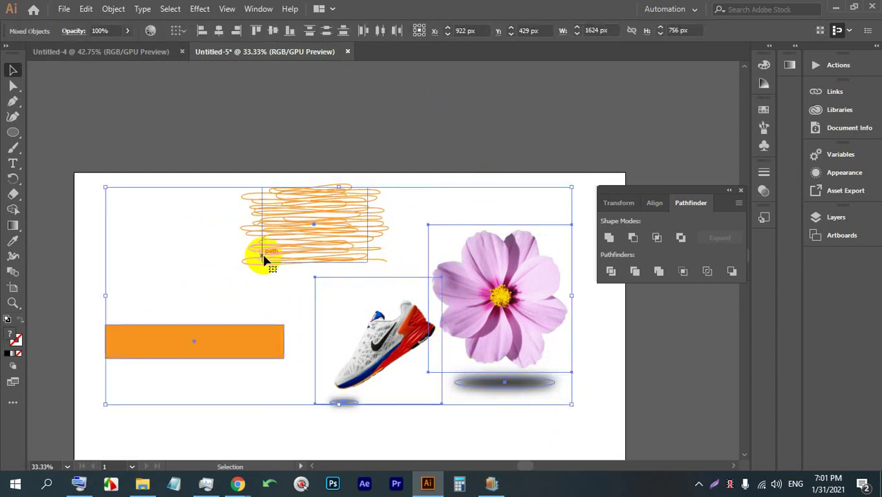
{"action": "key", "text": "Delete"}
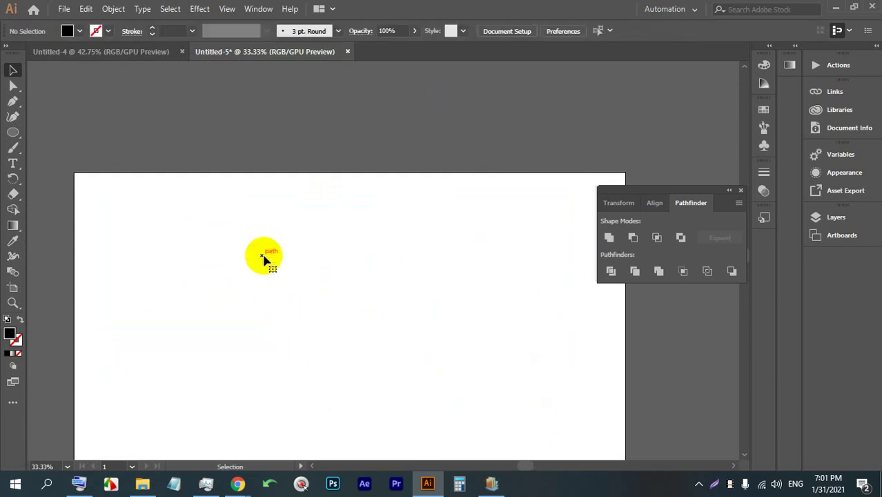
{"action": "left_click", "coordinate": [348, 51]}
{"action": "left_click", "coordinate": [496, 259]}
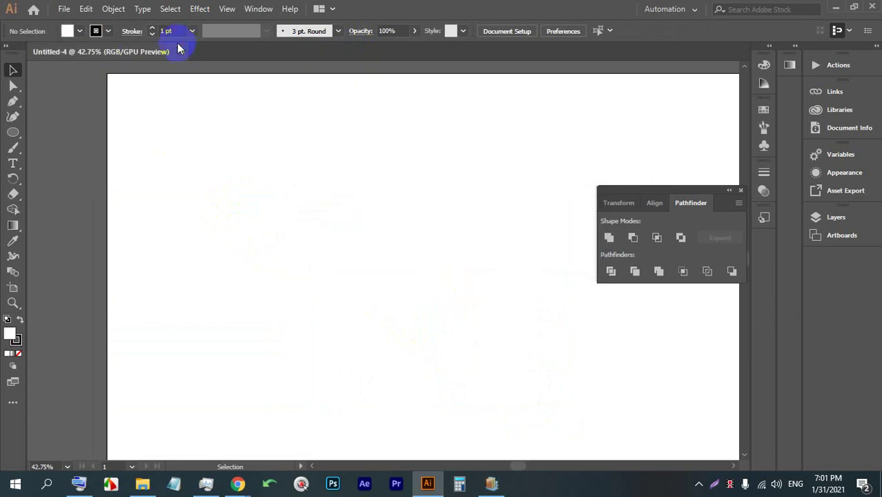
Step: Close the Untitled-4 document and leave the home screen for the empty workspace
{"action": "left_click", "coordinate": [183, 52]}
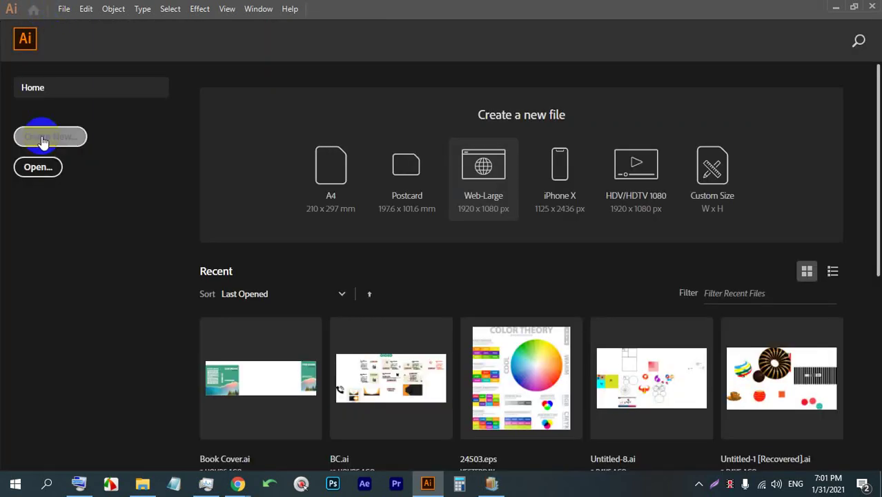
{"action": "left_click", "coordinate": [26, 40]}
Step: Switch to Chrome and search Google Images for "business card" in a new tab
{"action": "mouse_move", "coordinate": [238, 484]}
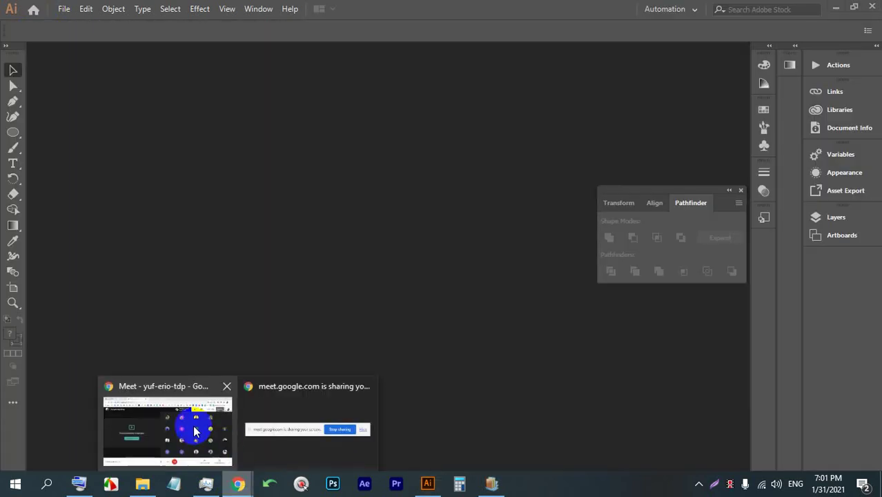
{"action": "left_click", "coordinate": [205, 410]}
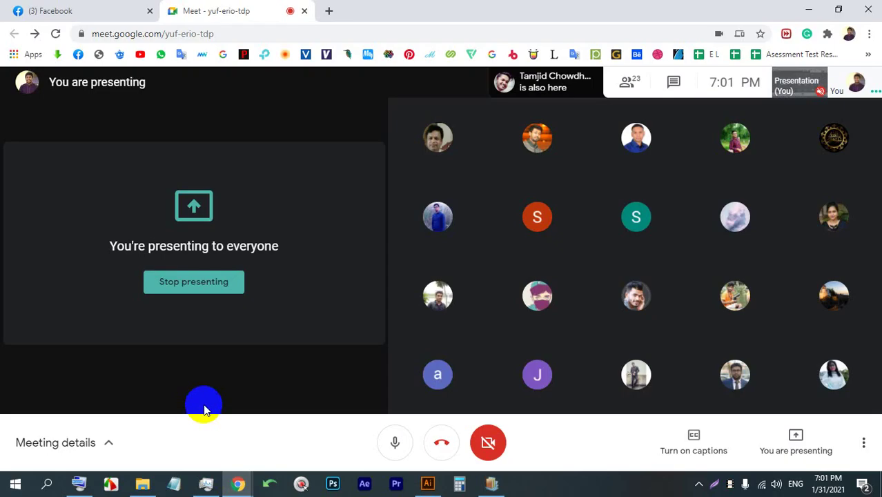
{"action": "left_click", "coordinate": [330, 10]}
{"action": "type", "text": "bu"}
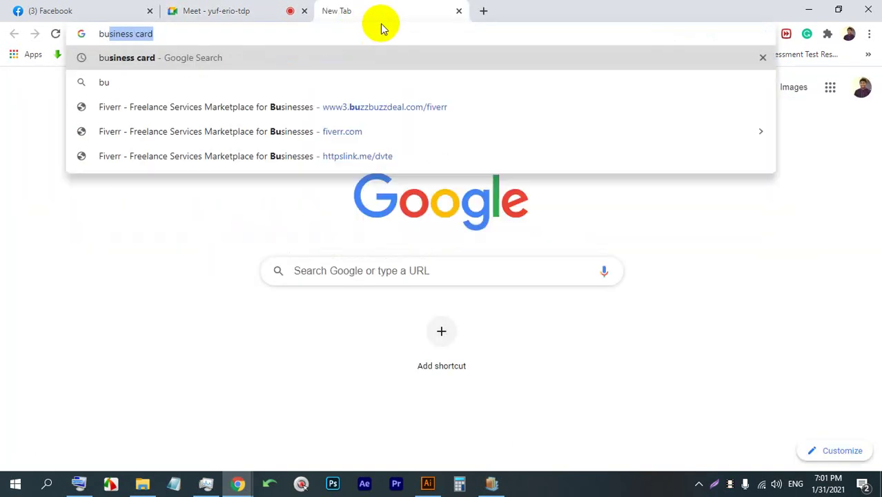
{"action": "key", "text": "Return"}
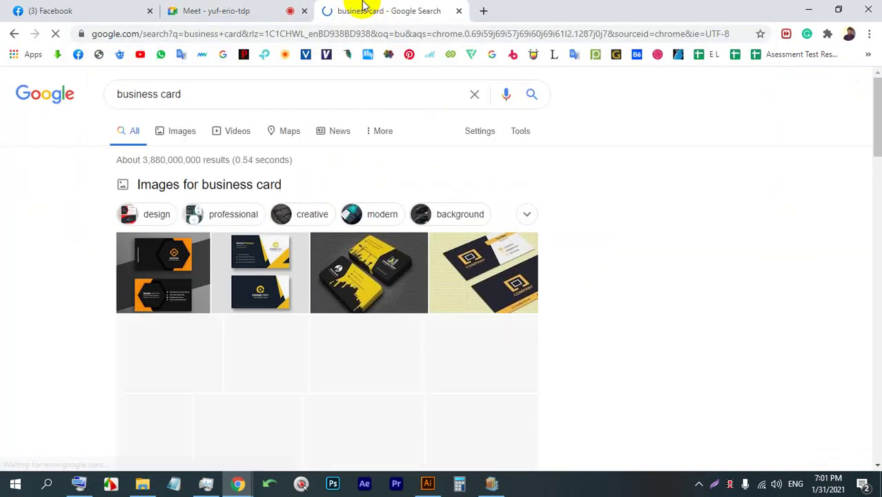
{"action": "left_click", "coordinate": [193, 129]}
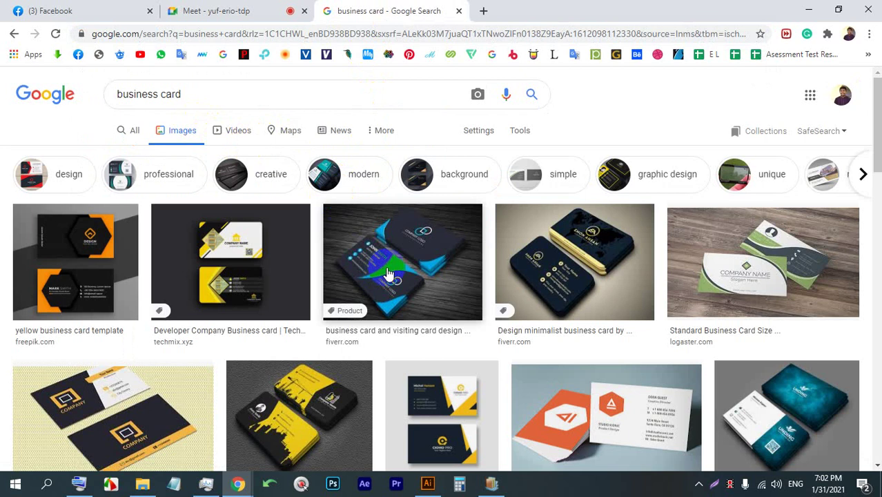
Step: Admit the participants waiting to join the Google Meet call and return to the business card image results
{"action": "left_click", "coordinate": [250, 8]}
{"action": "left_click", "coordinate": [568, 148]}
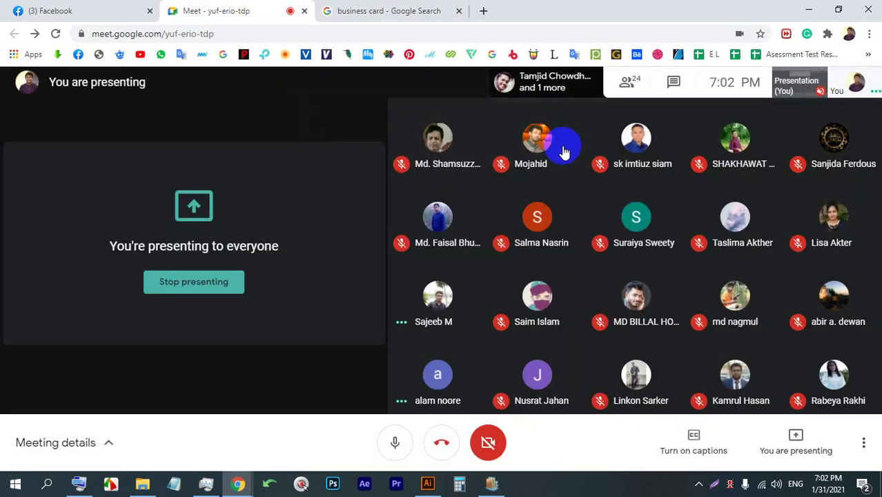
{"action": "left_click", "coordinate": [404, 10]}
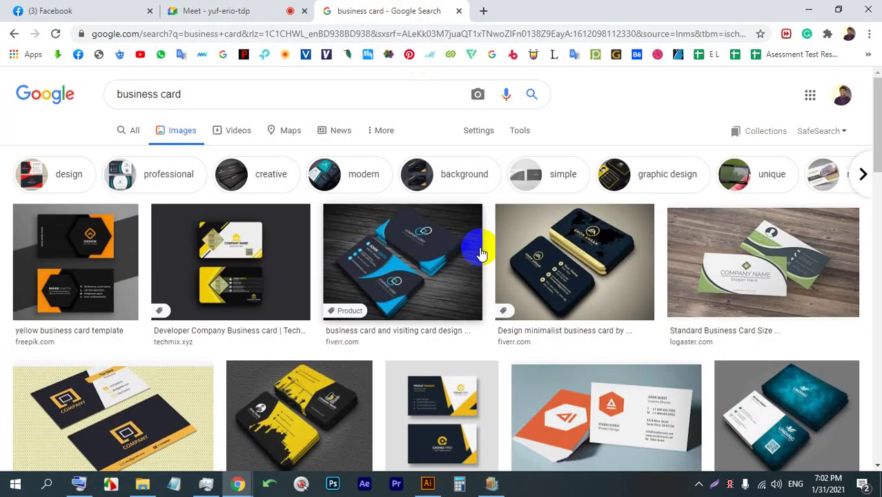
{"action": "left_click", "coordinate": [293, 10]}
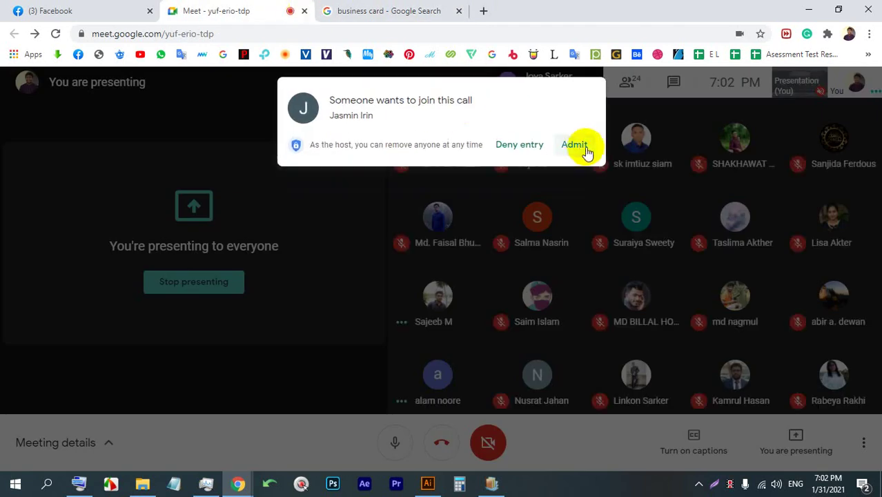
{"action": "left_click", "coordinate": [575, 145]}
{"action": "left_click", "coordinate": [380, 10]}
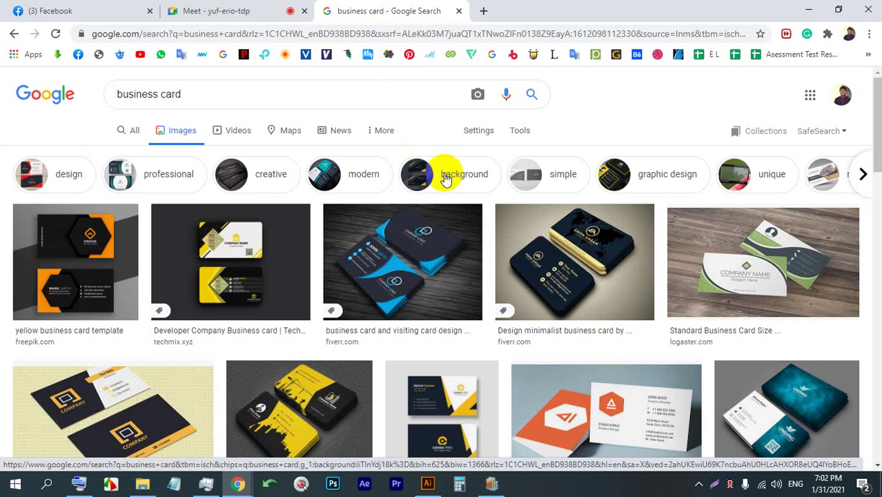
{"action": "left_click", "coordinate": [227, 10]}
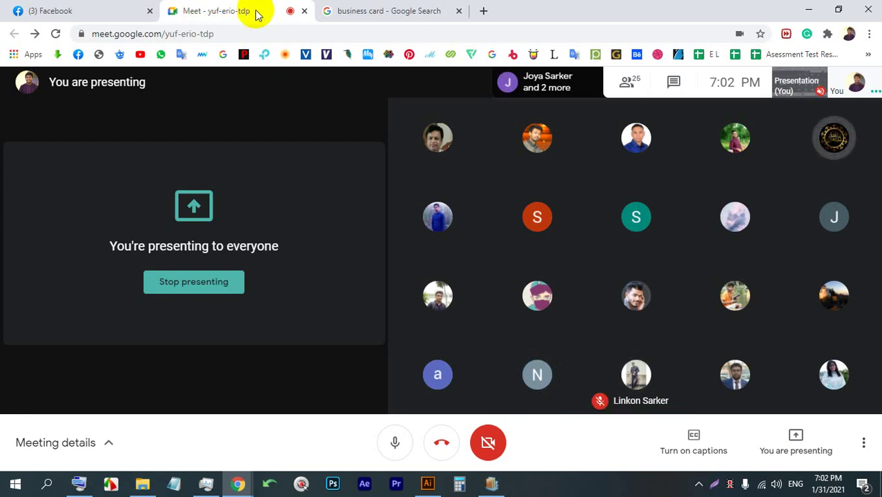
{"action": "left_click", "coordinate": [388, 6]}
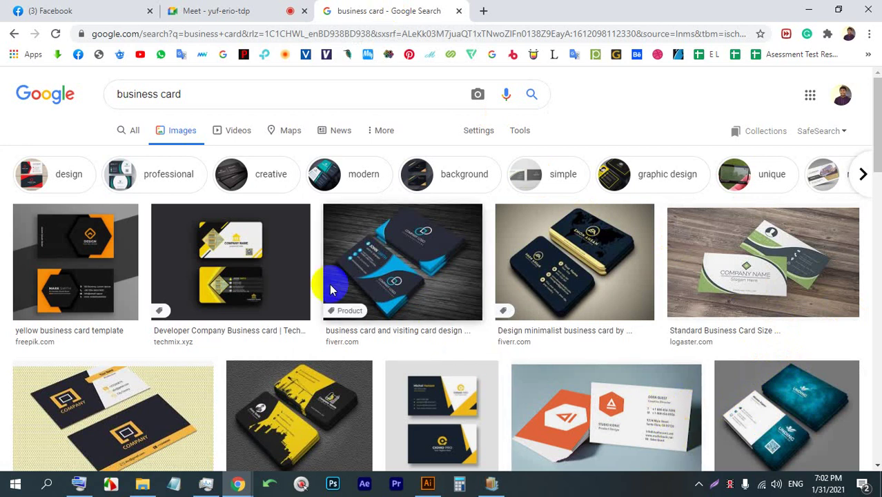
Step: Browse the business card images, previewing the Developer Company card and the Design Shack card example
{"action": "left_click", "coordinate": [257, 256]}
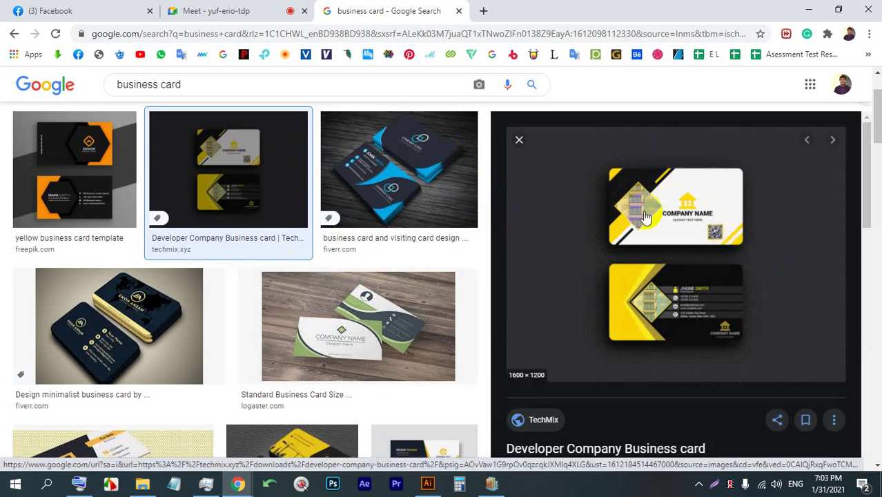
{"action": "scroll", "coordinate": [527, 221], "scroll_direction": "down", "scroll_amount": 12}
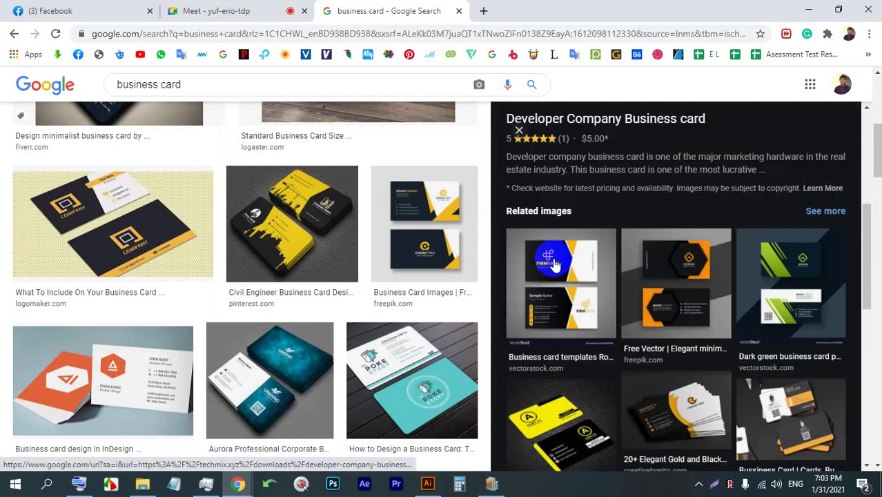
{"action": "scroll", "coordinate": [325, 285], "scroll_direction": "down", "scroll_amount": 9}
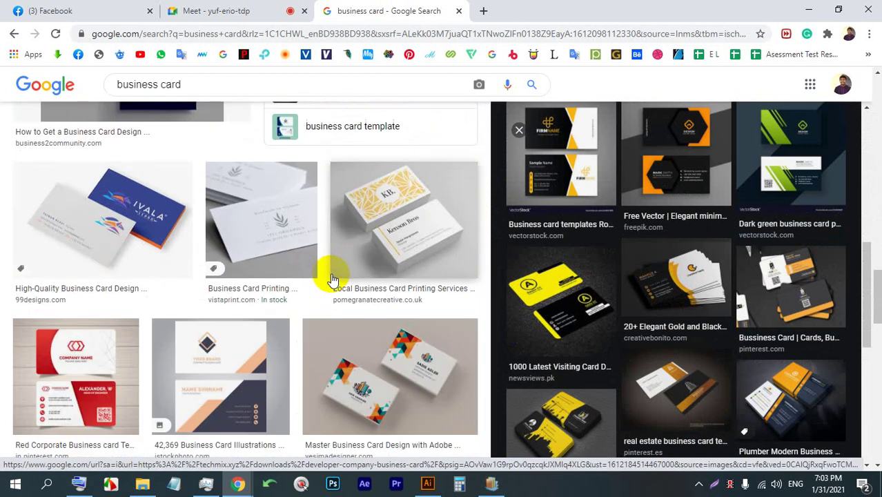
{"action": "scroll", "coordinate": [336, 271], "scroll_direction": "down", "scroll_amount": 8}
{"action": "scroll", "coordinate": [279, 290], "scroll_direction": "up", "scroll_amount": 2}
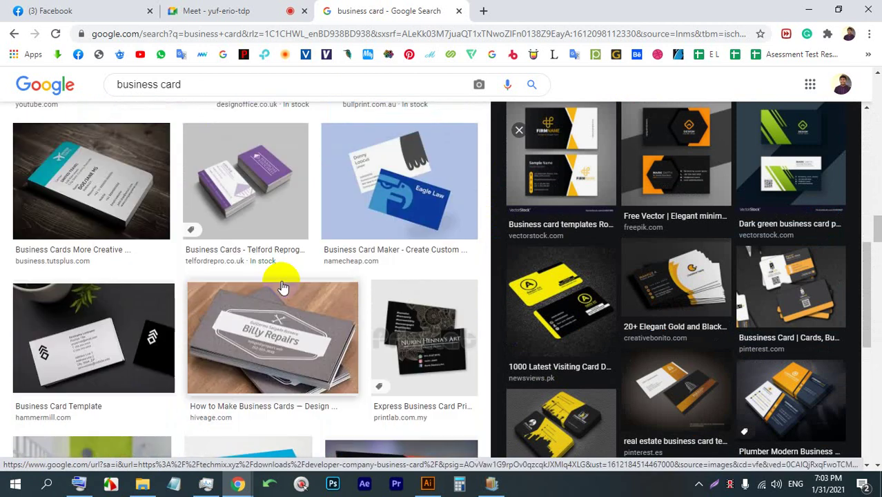
{"action": "scroll", "coordinate": [240, 211], "scroll_direction": "down", "scroll_amount": 10}
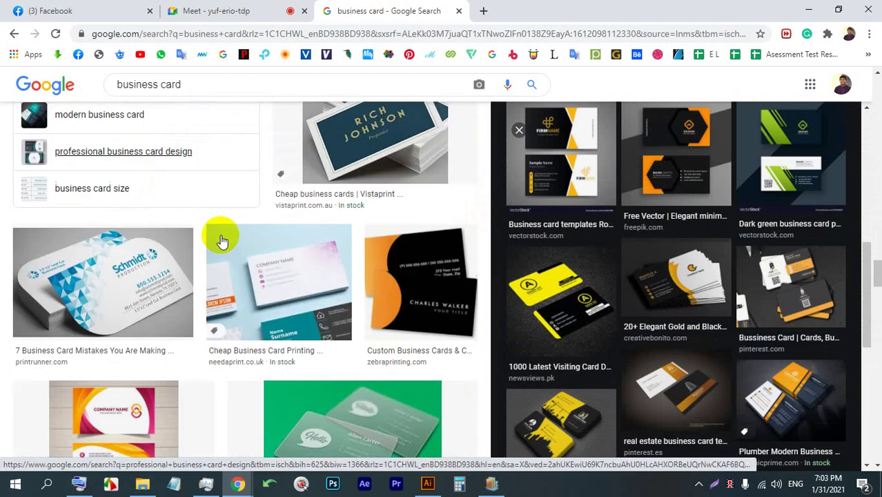
{"action": "scroll", "coordinate": [353, 220], "scroll_direction": "down", "scroll_amount": 10}
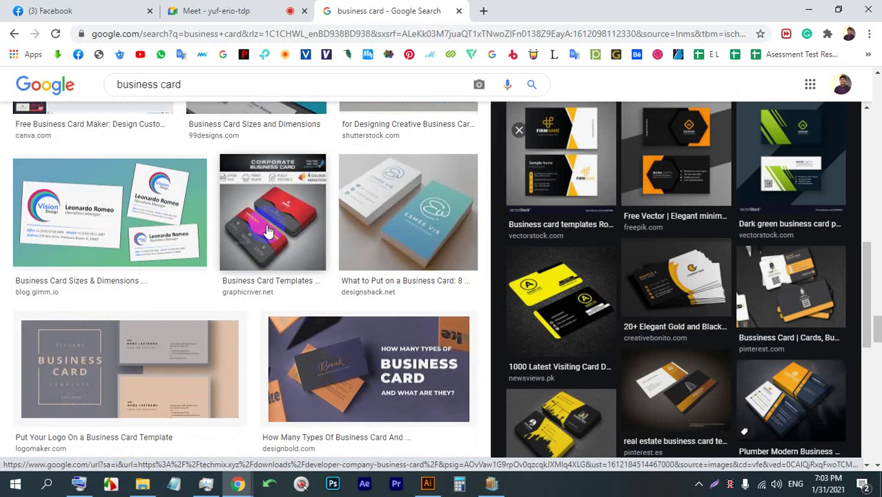
{"action": "left_click", "coordinate": [360, 216]}
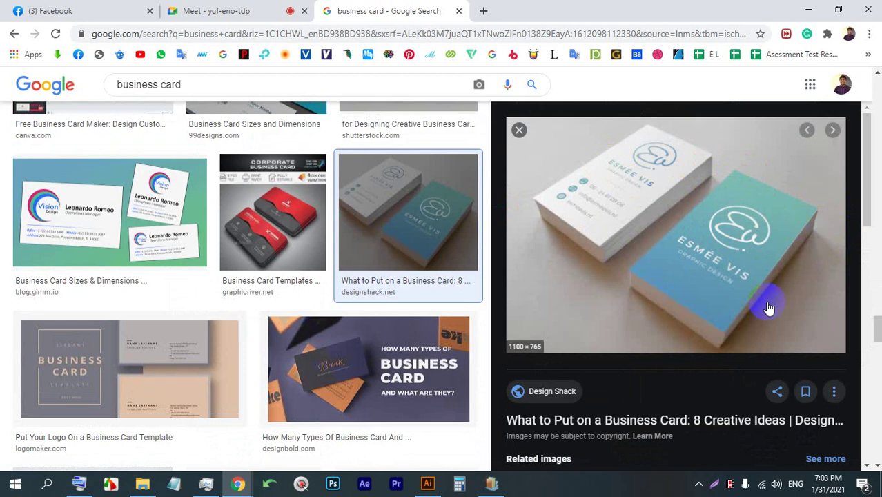
{"action": "left_click", "coordinate": [731, 485]}
{"action": "left_click_drag", "start_coordinate": [1, 19], "coordinate": [813, 437]}
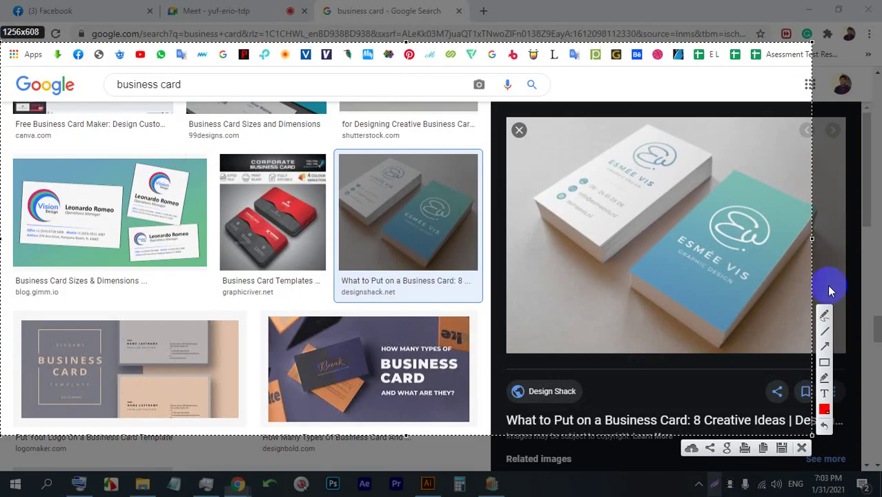
{"action": "left_click", "coordinate": [801, 447]}
Step: Launch Paint, check the Google Meet call, and bring up the blank Paint canvas
{"action": "key", "text": "super"}
{"action": "type", "text": "pa"}
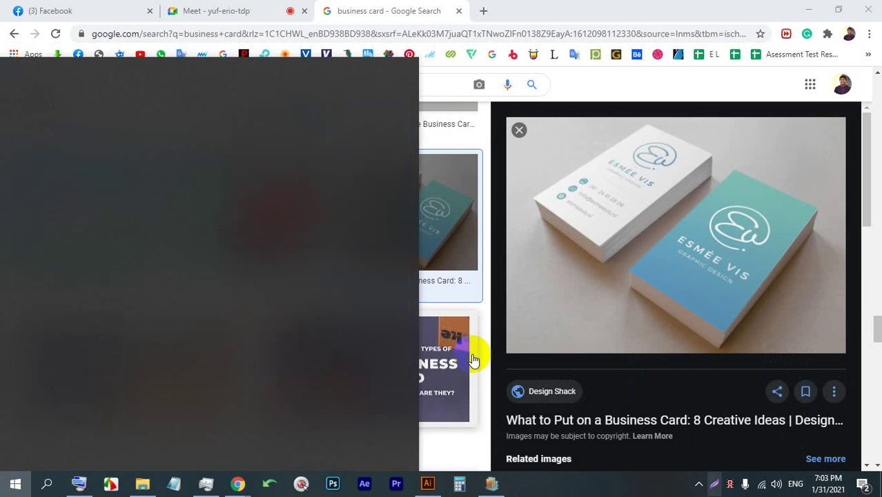
{"action": "key", "text": "Return"}
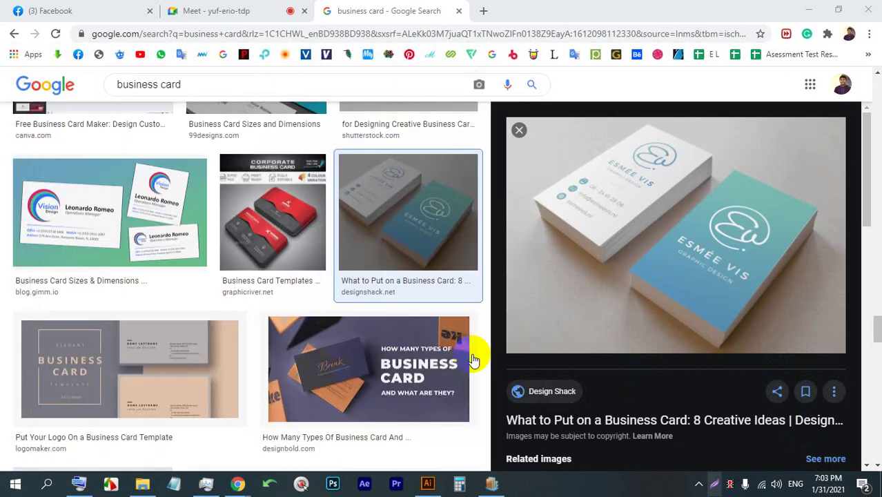
{"action": "left_click", "coordinate": [810, 6]}
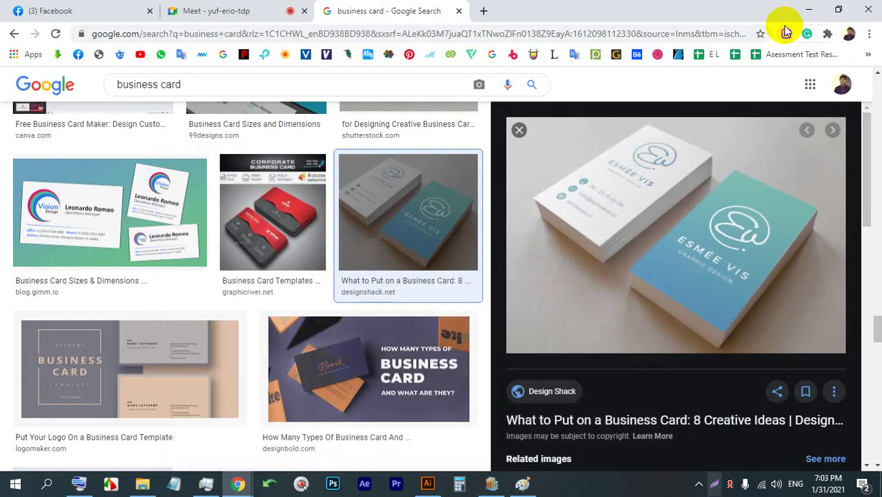
{"action": "left_click", "coordinate": [176, 9]}
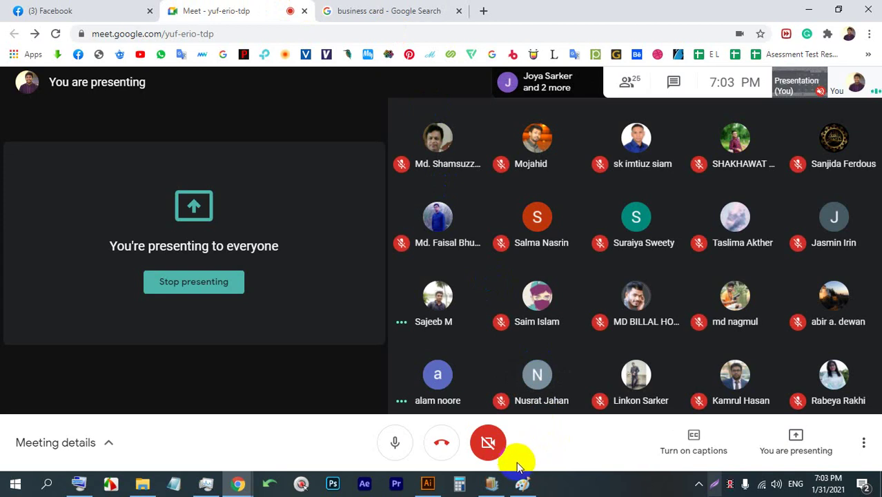
{"action": "left_click", "coordinate": [522, 486]}
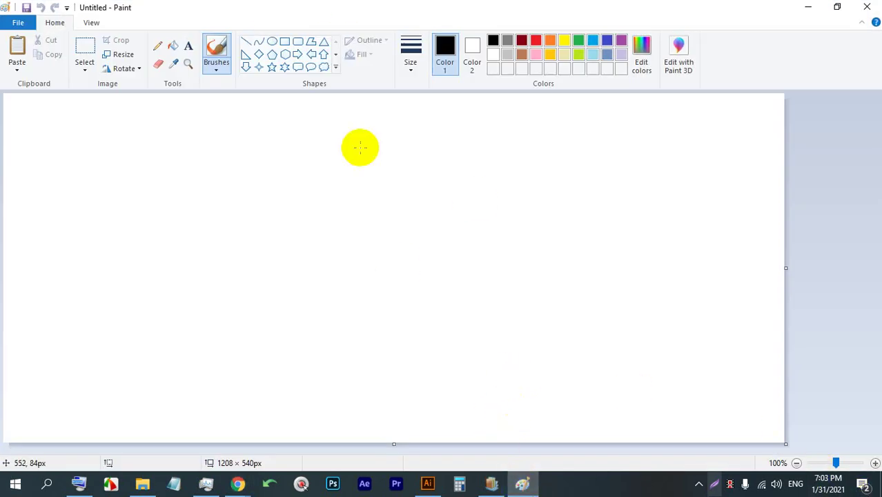
Step: Draw a landscape rectangle about 319 × 167 px and a portrait rectangle about 171 × 287 px beside it
{"action": "left_click", "coordinate": [283, 43]}
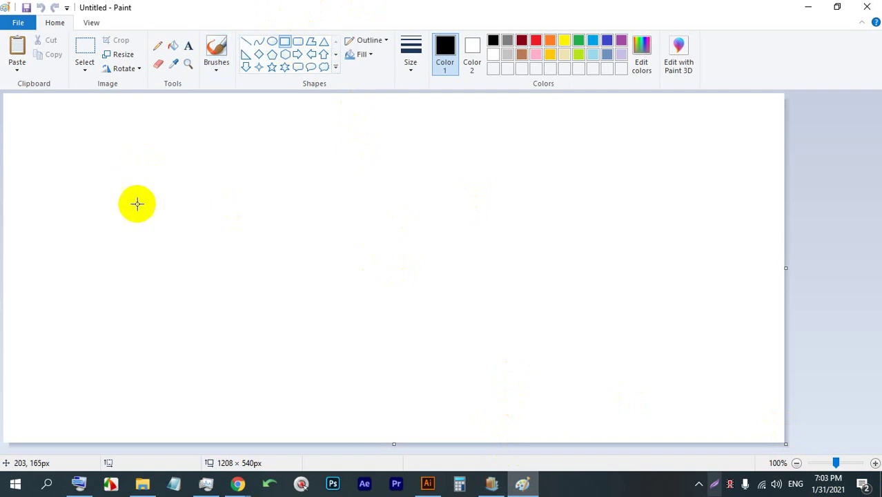
{"action": "mouse_move", "coordinate": [125, 171]}
{"action": "left_mouse_down"}
{"action": "mouse_move", "coordinate": [215, 254]}
{"action": "mouse_move", "coordinate": [301, 286]}
{"action": "mouse_move", "coordinate": [341, 283]}
{"action": "mouse_move", "coordinate": [331, 279]}
{"action": "left_mouse_up"}
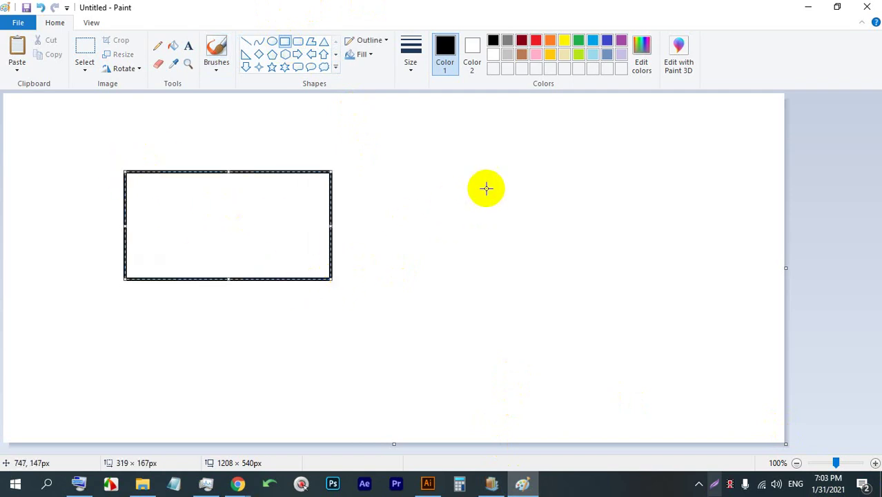
{"action": "mouse_move", "coordinate": [463, 163]}
{"action": "left_mouse_down"}
{"action": "mouse_move", "coordinate": [520, 351]}
{"action": "mouse_move", "coordinate": [574, 349]}
{"action": "left_mouse_up"}
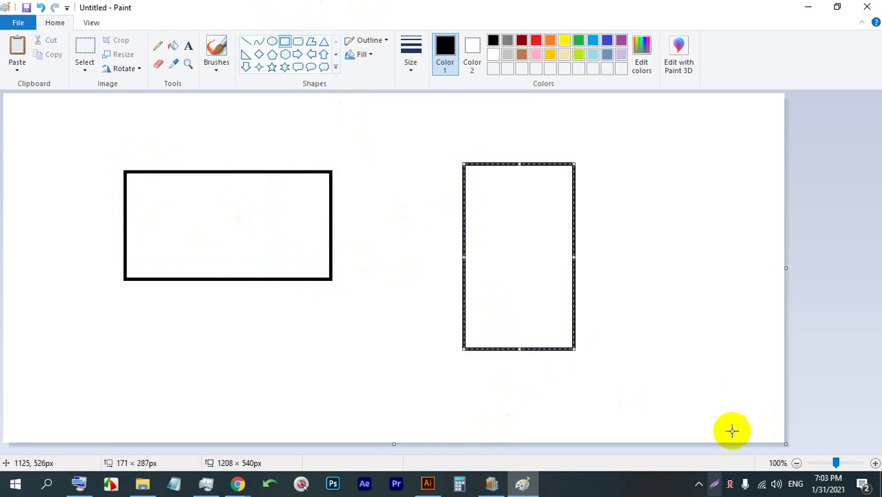
Step: Frame the canvas in a screenshot selection and handwrite 3.5 in above and 2 in beside the landscape rectangle in red
{"action": "left_click", "coordinate": [717, 483]}
{"action": "left_click_drag", "start_coordinate": [787, 439], "coordinate": [10, 50]}
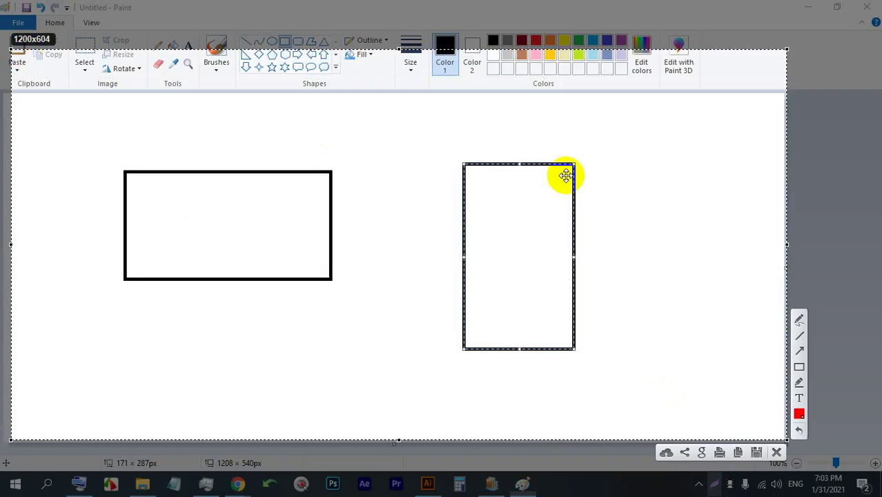
{"action": "left_click", "coordinate": [799, 320]}
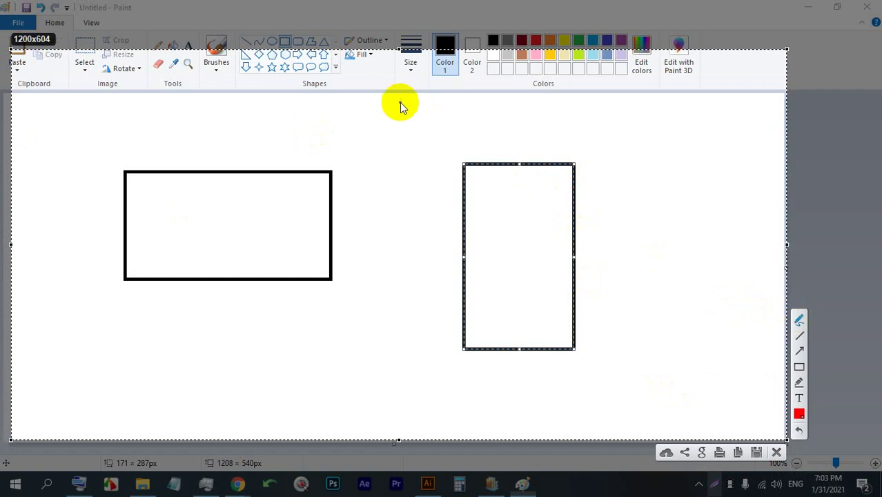
{"action": "mouse_move", "coordinate": [221, 142]}
{"action": "left_mouse_down"}
{"action": "mouse_move", "coordinate": [243, 147]}
{"action": "mouse_move", "coordinate": [232, 155]}
{"action": "mouse_move", "coordinate": [260, 126]}
{"action": "mouse_move", "coordinate": [254, 151]}
{"action": "left_mouse_up"}
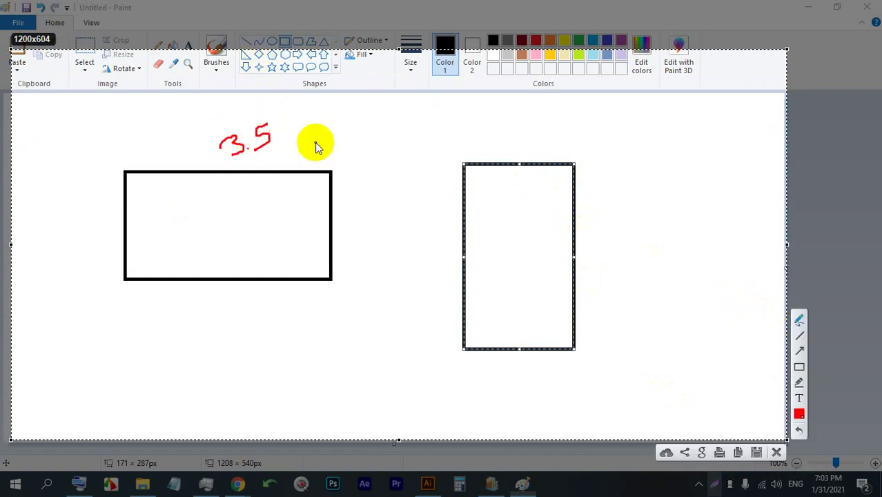
{"action": "mouse_move", "coordinate": [340, 210]}
{"action": "left_mouse_down"}
{"action": "mouse_move", "coordinate": [345, 232]}
{"action": "mouse_move", "coordinate": [373, 225]}
{"action": "mouse_move", "coordinate": [363, 206]}
{"action": "left_mouse_up"}
{"action": "mouse_move", "coordinate": [371, 211]}
{"action": "left_mouse_down"}
{"action": "mouse_move", "coordinate": [373, 220]}
{"action": "mouse_move", "coordinate": [383, 211]}
{"action": "left_mouse_up"}
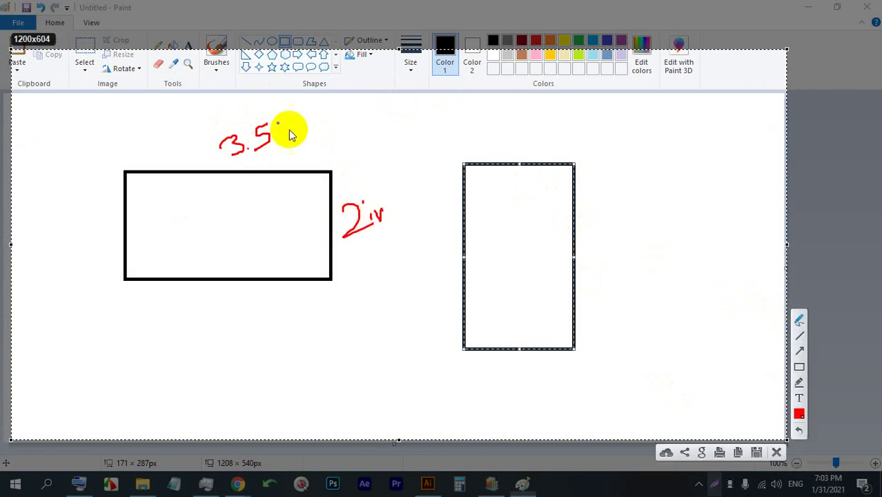
{"action": "left_click_drag", "start_coordinate": [287, 136], "coordinate": [290, 150]}
{"action": "left_click", "coordinate": [281, 126]}
{"action": "left_click_drag", "start_coordinate": [288, 148], "coordinate": [308, 131]}
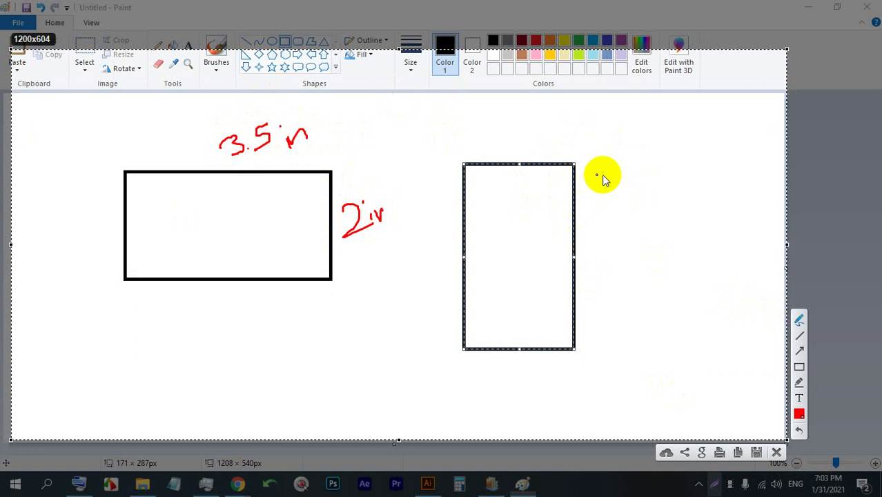
Step: Handwrite 2 in above and 3.5 beside the portrait rectangle in red
{"action": "mouse_move", "coordinate": [498, 142]}
{"action": "left_mouse_down"}
{"action": "mouse_move", "coordinate": [506, 138]}
{"action": "mouse_move", "coordinate": [519, 158]}
{"action": "mouse_move", "coordinate": [537, 142]}
{"action": "mouse_move", "coordinate": [540, 149]}
{"action": "left_mouse_up"}
{"action": "left_click", "coordinate": [516, 128]}
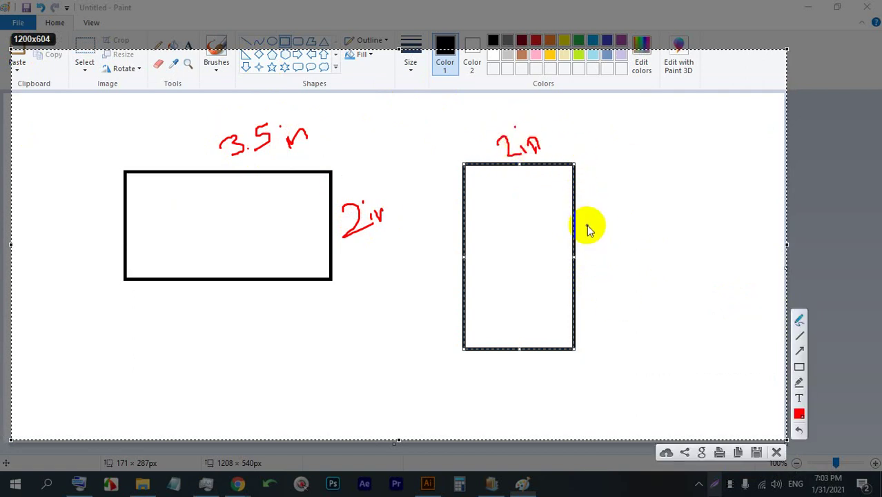
{"action": "mouse_move", "coordinate": [590, 230]}
{"action": "left_mouse_down"}
{"action": "mouse_move", "coordinate": [591, 244]}
{"action": "mouse_move", "coordinate": [593, 233]}
{"action": "mouse_move", "coordinate": [610, 256]}
{"action": "mouse_move", "coordinate": [626, 252]}
{"action": "left_mouse_up"}
{"action": "left_click", "coordinate": [627, 255]}
{"action": "mouse_move", "coordinate": [639, 217]}
{"action": "left_mouse_down"}
{"action": "mouse_move", "coordinate": [626, 221]}
{"action": "mouse_move", "coordinate": [607, 257]}
{"action": "left_mouse_up"}
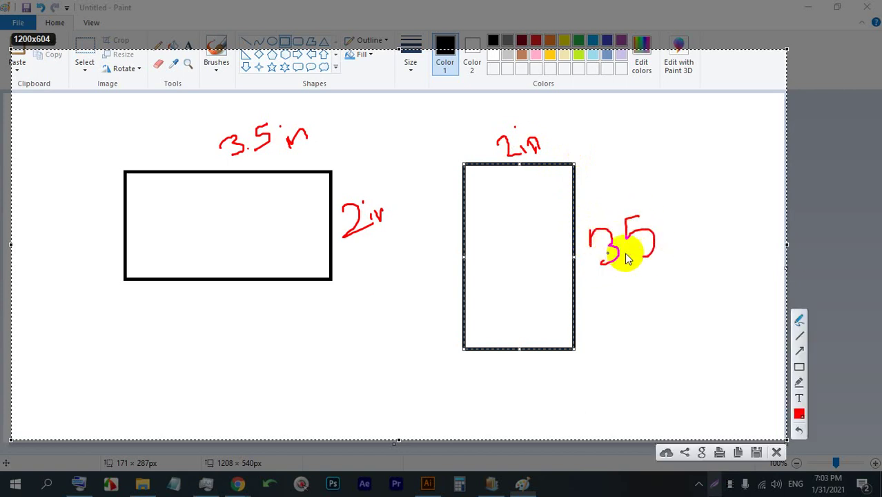
Step: Draw a red arrow from the landscape to the portrait rectangle, scribble marks beneath them, and close the screenshot annotation
{"action": "mouse_move", "coordinate": [322, 188]}
{"action": "left_mouse_down"}
{"action": "mouse_move", "coordinate": [352, 172]}
{"action": "mouse_move", "coordinate": [465, 207]}
{"action": "mouse_move", "coordinate": [438, 221]}
{"action": "left_mouse_up"}
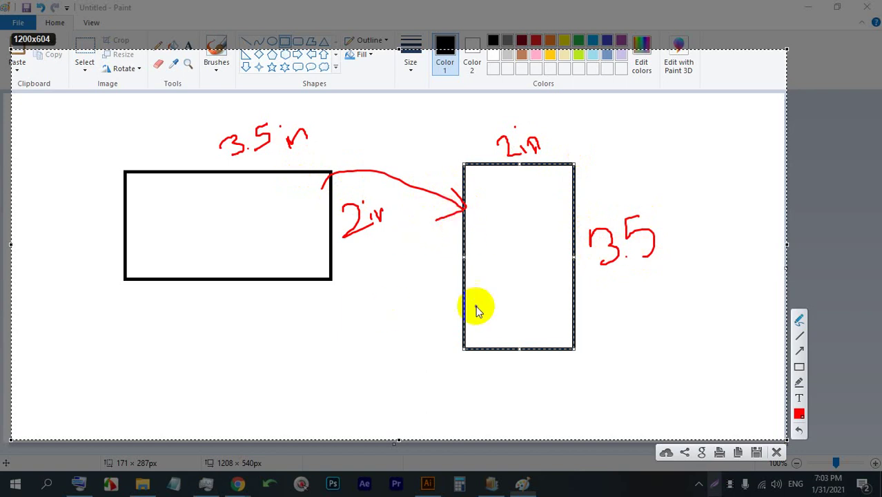
{"action": "left_click", "coordinate": [265, 391]}
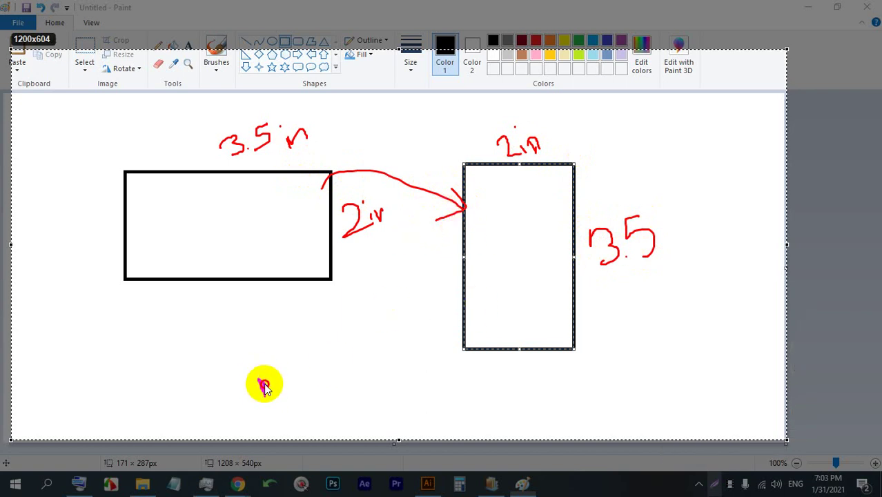
{"action": "mouse_move", "coordinate": [265, 388]}
{"action": "left_mouse_down"}
{"action": "mouse_move", "coordinate": [228, 400]}
{"action": "mouse_move", "coordinate": [423, 368]}
{"action": "mouse_move", "coordinate": [460, 379]}
{"action": "mouse_move", "coordinate": [703, 336]}
{"action": "left_mouse_up"}
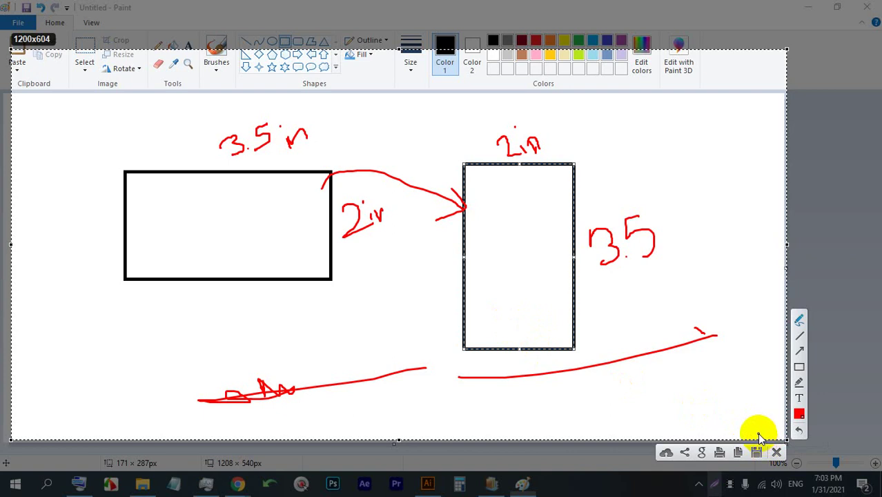
{"action": "left_click", "coordinate": [776, 452]}
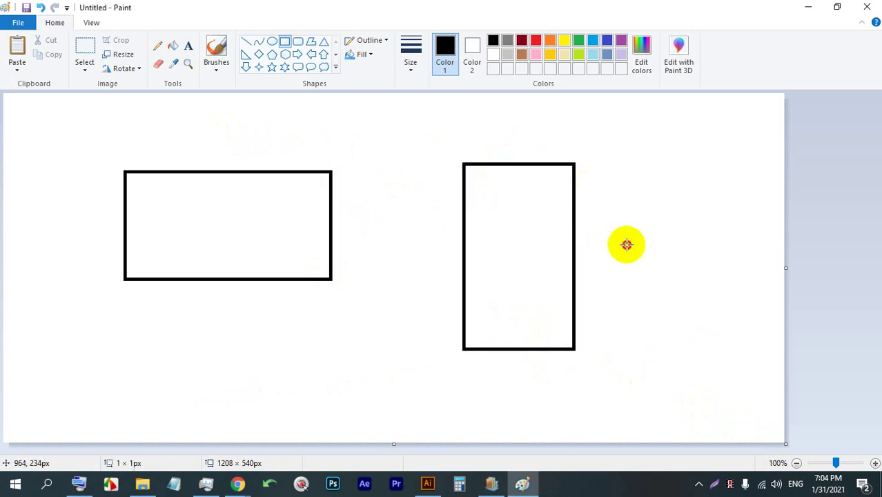
Step: Undo the canvas drawing back to the landscape rectangle, removing the portrait one
{"action": "left_click_drag", "start_coordinate": [626, 245], "coordinate": [509, 176]}
{"action": "key", "text": "ctrl+z"}
{"action": "key", "text": "ctrl+z"}
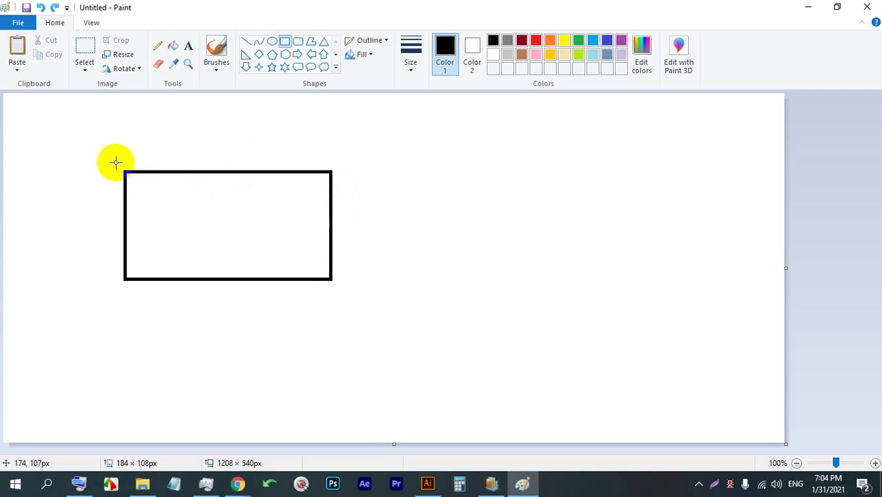
Step: Draw a yellow rectangle about 349 × 204 px around the black one and a red rectangle about 290 × 139 px inside it
{"action": "left_click_drag", "start_coordinate": [116, 162], "coordinate": [339, 292]}
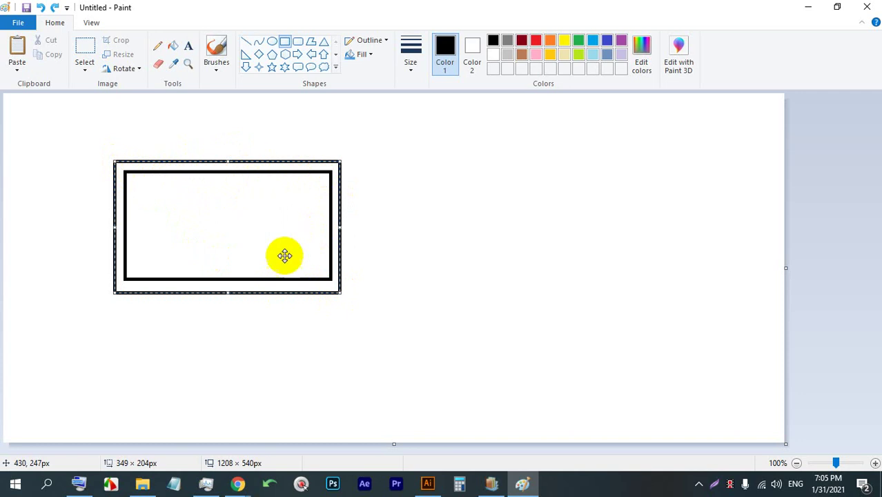
{"action": "left_click", "coordinate": [564, 40]}
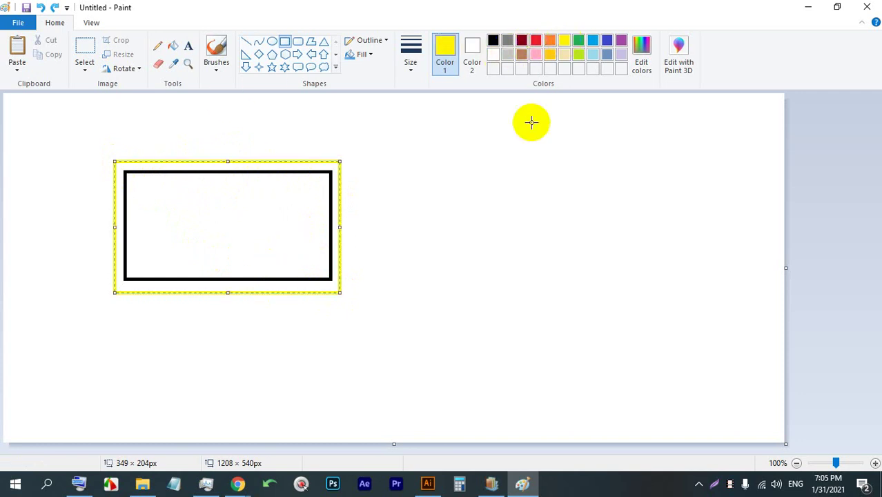
{"action": "left_click", "coordinate": [285, 41]}
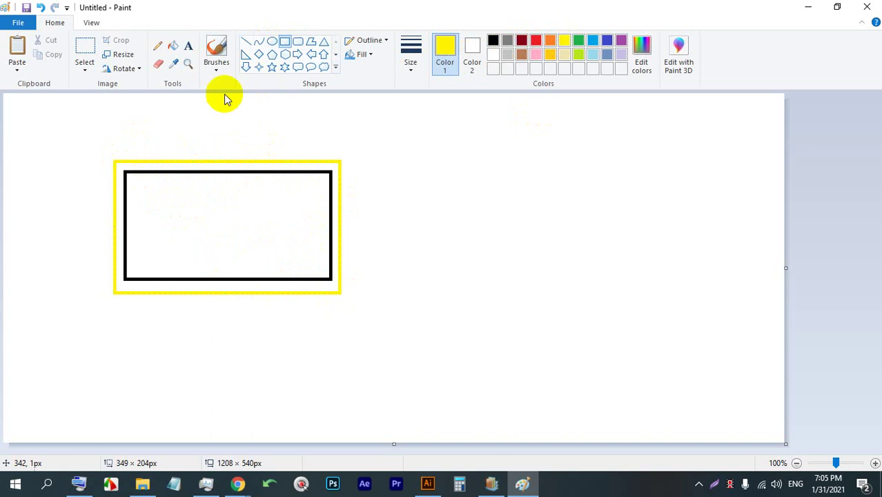
{"action": "left_click_drag", "start_coordinate": [134, 181], "coordinate": [321, 270]}
{"action": "left_click", "coordinate": [536, 40]}
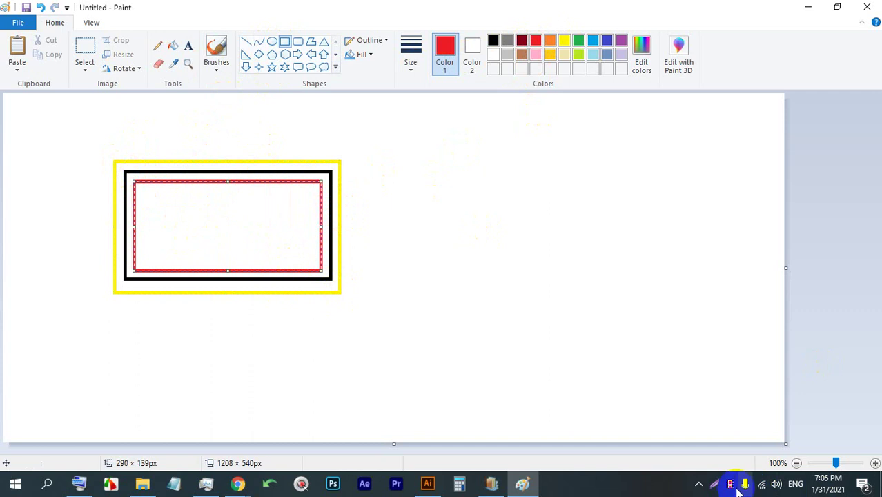
Step: Frame the drawing in a screenshot selection, pen red leader lines and notes from the yellow, black and red rectangles, and close it
{"action": "left_click", "coordinate": [714, 484]}
{"action": "left_click_drag", "start_coordinate": [682, 401], "coordinate": [2, 14]}
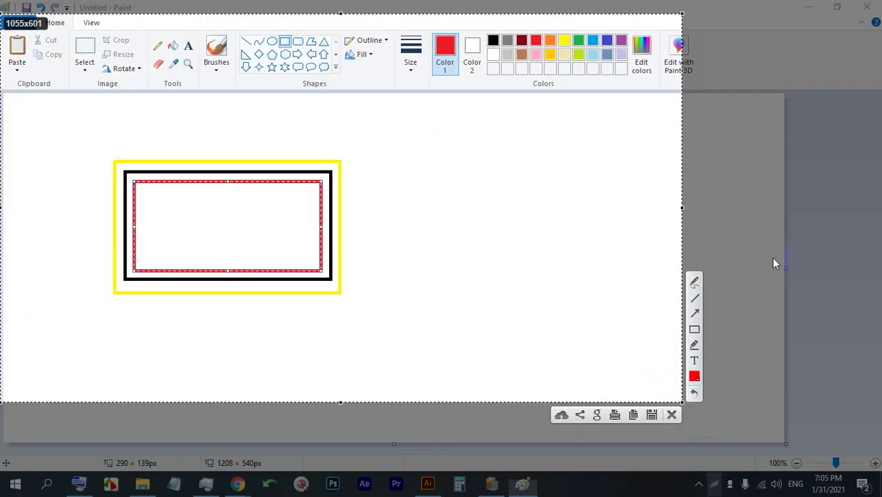
{"action": "left_click", "coordinate": [694, 283]}
{"action": "mouse_move", "coordinate": [340, 167]}
{"action": "left_mouse_down"}
{"action": "mouse_move", "coordinate": [442, 141]}
{"action": "mouse_move", "coordinate": [422, 162]}
{"action": "left_mouse_up"}
{"action": "mouse_move", "coordinate": [467, 129]}
{"action": "left_mouse_down"}
{"action": "mouse_move", "coordinate": [472, 162]}
{"action": "mouse_move", "coordinate": [682, 92]}
{"action": "left_mouse_up"}
{"action": "mouse_move", "coordinate": [332, 223]}
{"action": "left_mouse_down"}
{"action": "mouse_move", "coordinate": [451, 218]}
{"action": "mouse_move", "coordinate": [461, 239]}
{"action": "mouse_move", "coordinate": [522, 225]}
{"action": "mouse_move", "coordinate": [453, 244]}
{"action": "mouse_move", "coordinate": [724, 186]}
{"action": "left_mouse_up"}
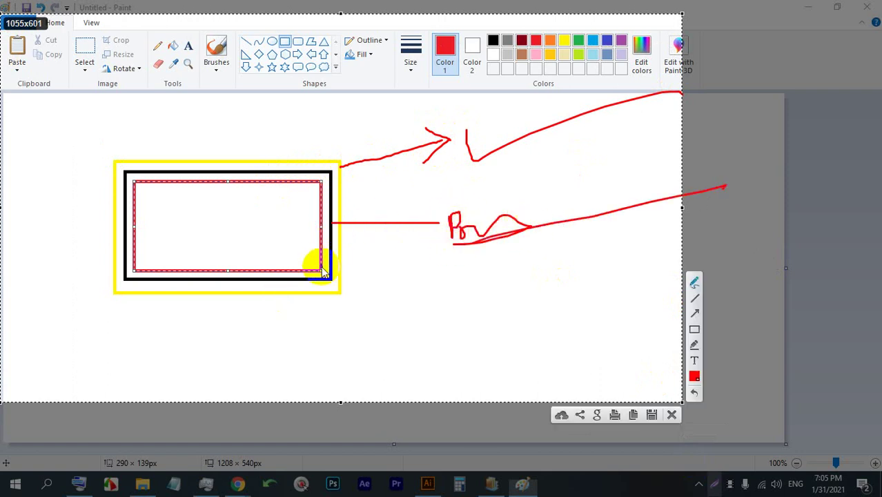
{"action": "mouse_move", "coordinate": [321, 269]}
{"action": "left_mouse_down"}
{"action": "mouse_move", "coordinate": [452, 271]}
{"action": "mouse_move", "coordinate": [454, 286]}
{"action": "mouse_move", "coordinate": [467, 272]}
{"action": "mouse_move", "coordinate": [537, 273]}
{"action": "mouse_move", "coordinate": [511, 291]}
{"action": "mouse_move", "coordinate": [683, 272]}
{"action": "left_mouse_up"}
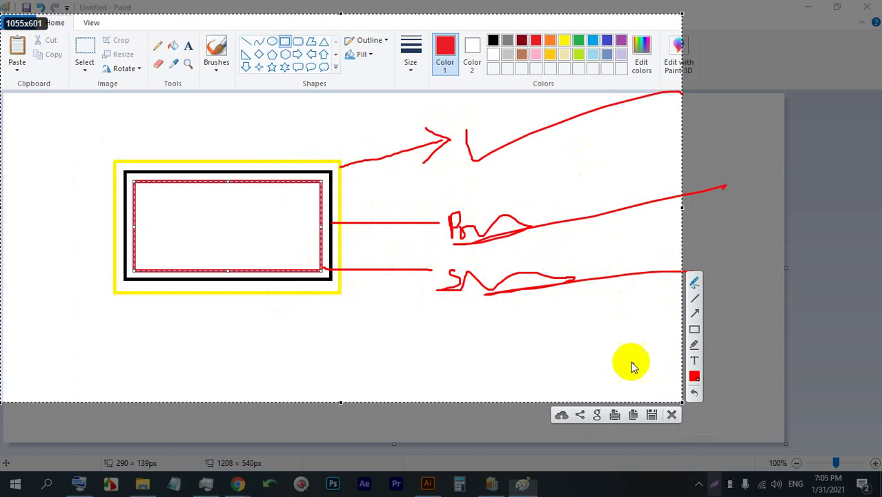
{"action": "left_click", "coordinate": [672, 414]}
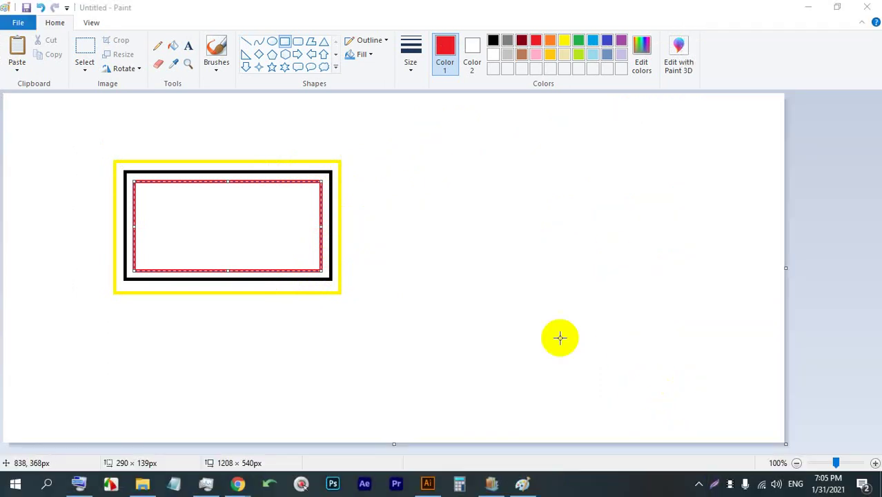
Step: Switch to Illustrator and bring up the new document settings
{"action": "left_click", "coordinate": [427, 483]}
{"action": "left_click", "coordinate": [64, 9]}
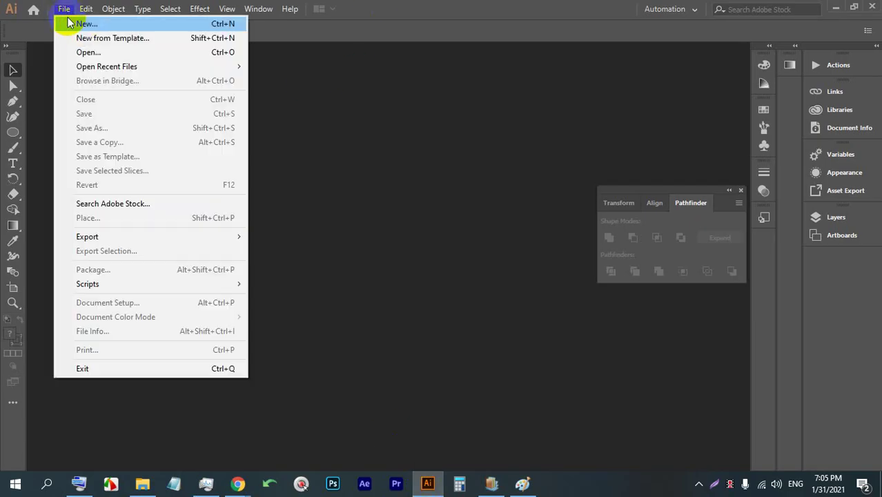
{"action": "left_click", "coordinate": [164, 23]}
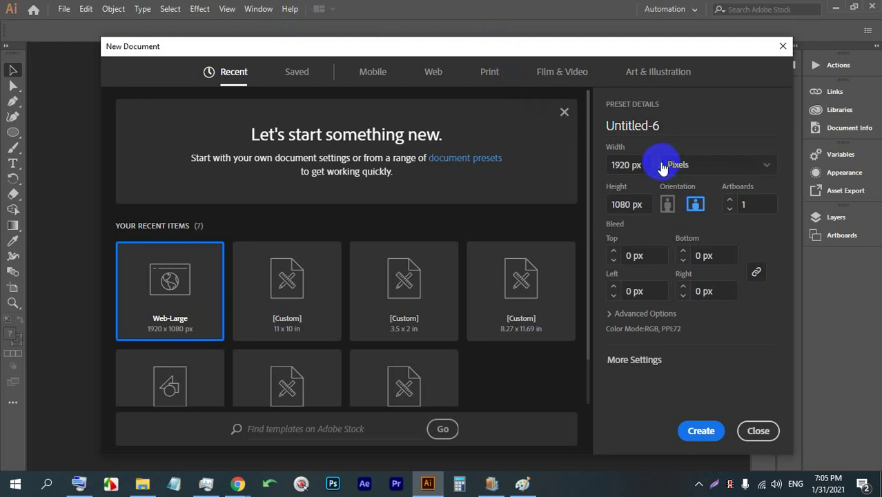
Step: Check the Google Meet call, return to Illustrator and close the untitled two-artboard document
{"action": "mouse_move", "coordinate": [237, 484]}
{"action": "left_click", "coordinate": [187, 394]}
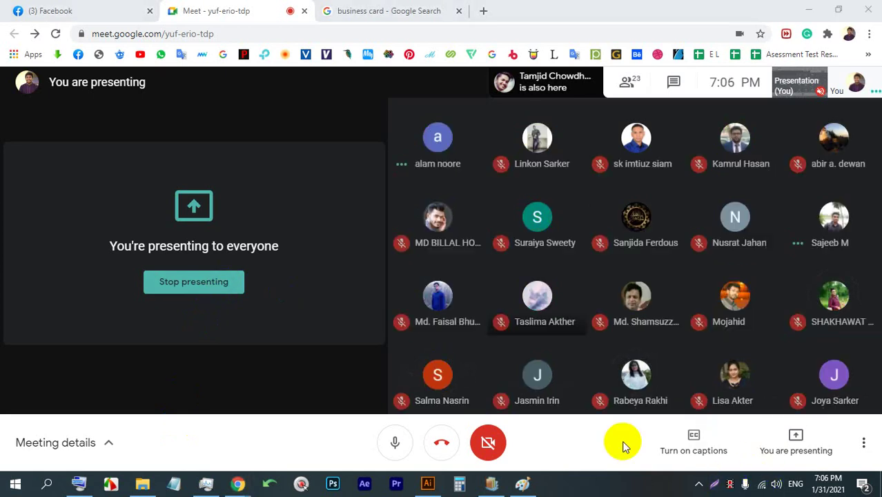
{"action": "left_click", "coordinate": [428, 483]}
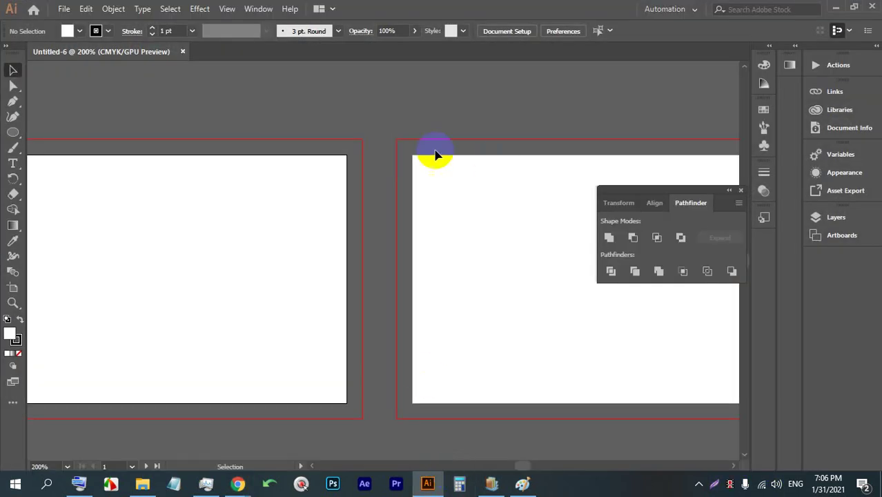
{"action": "left_click", "coordinate": [180, 51]}
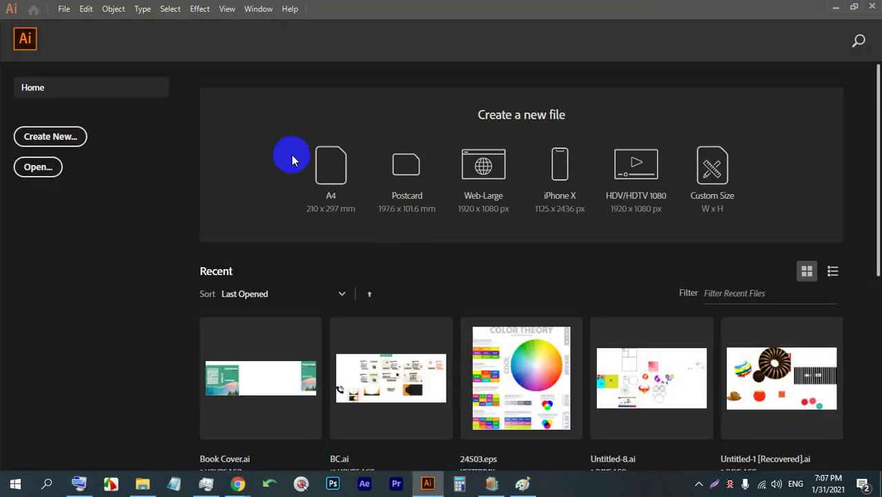
Step: Start another new document from the 3.5 × 2 in custom settings with landscape orientation
{"action": "left_click", "coordinate": [62, 9]}
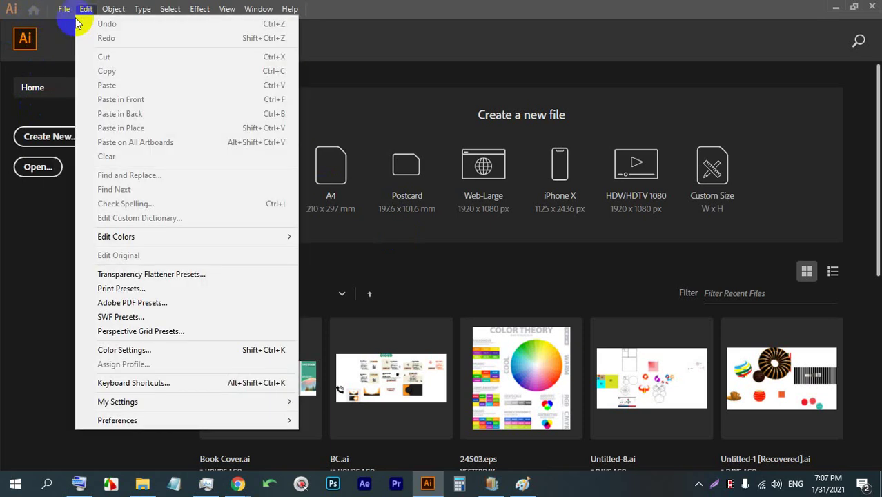
{"action": "left_click", "coordinate": [73, 24]}
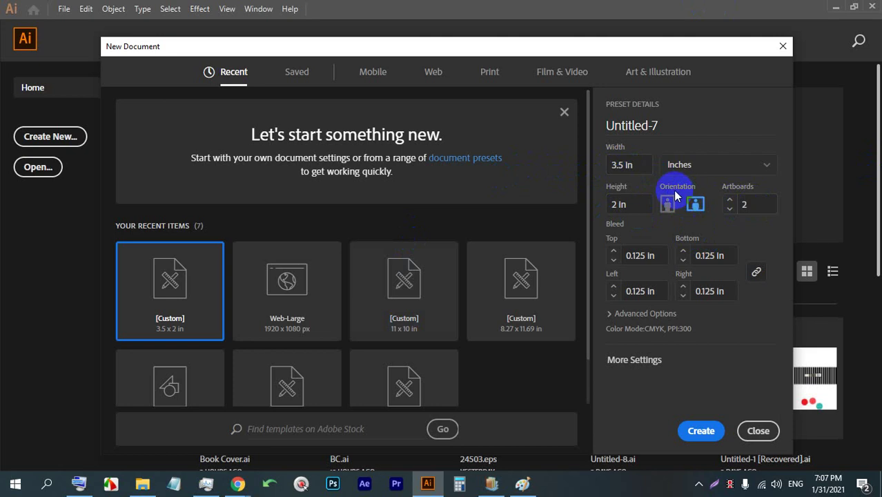
{"action": "left_click", "coordinate": [697, 205]}
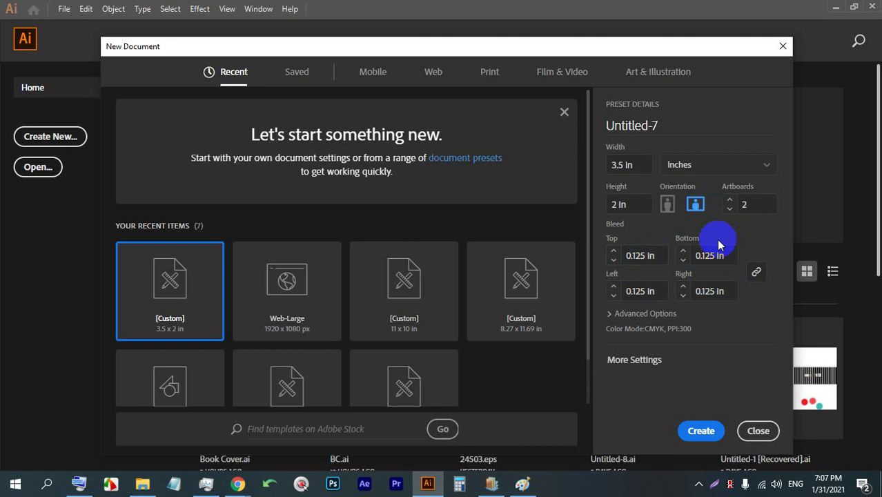
Step: Switch to Photoshop and close the book cover and book mockup documents without saving
{"action": "left_click", "coordinate": [334, 483]}
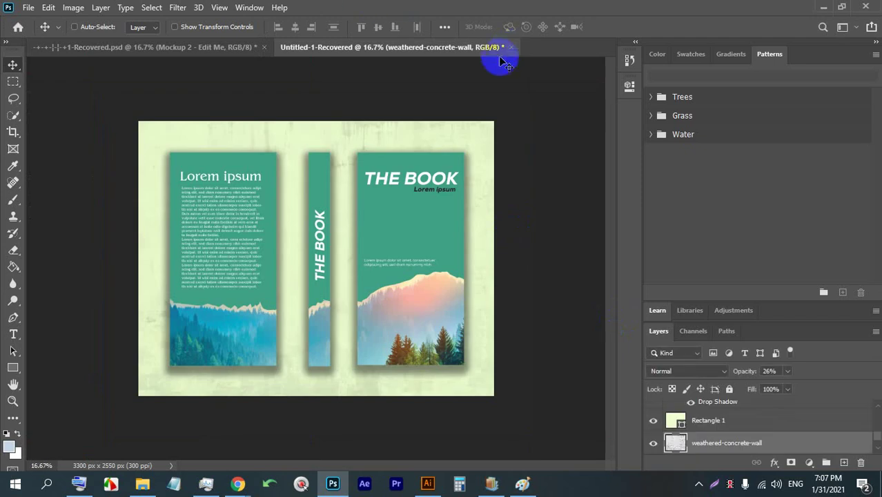
{"action": "left_click", "coordinate": [511, 47]}
{"action": "left_click", "coordinate": [435, 187]}
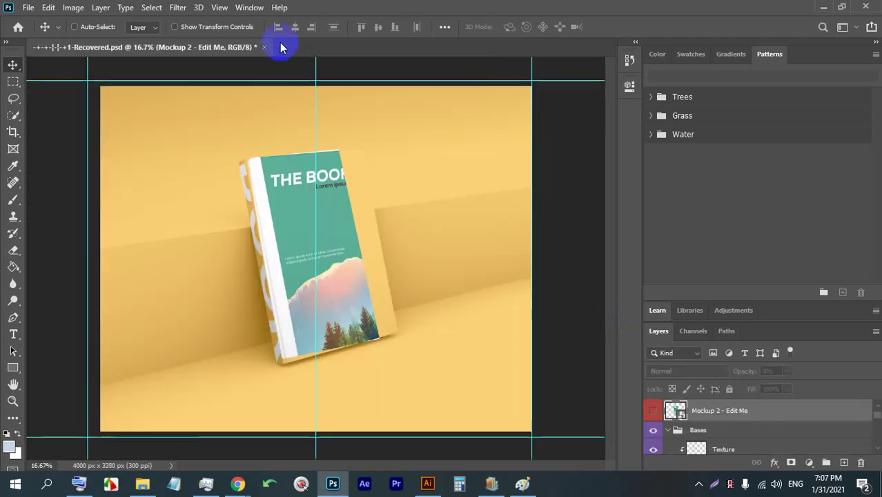
{"action": "left_click", "coordinate": [264, 50]}
{"action": "left_click", "coordinate": [433, 187]}
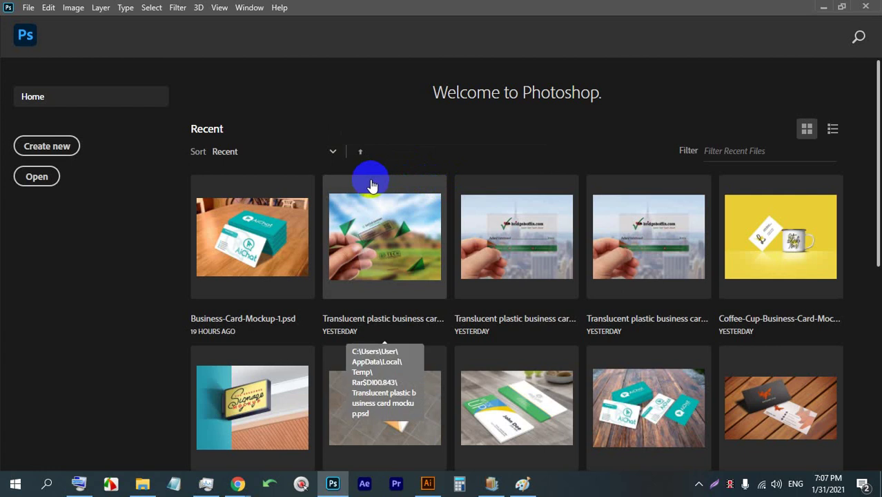
Step: Create a new Photoshop document 3.5 inches wide and 2 inches high
{"action": "key", "text": "ctrl+n"}
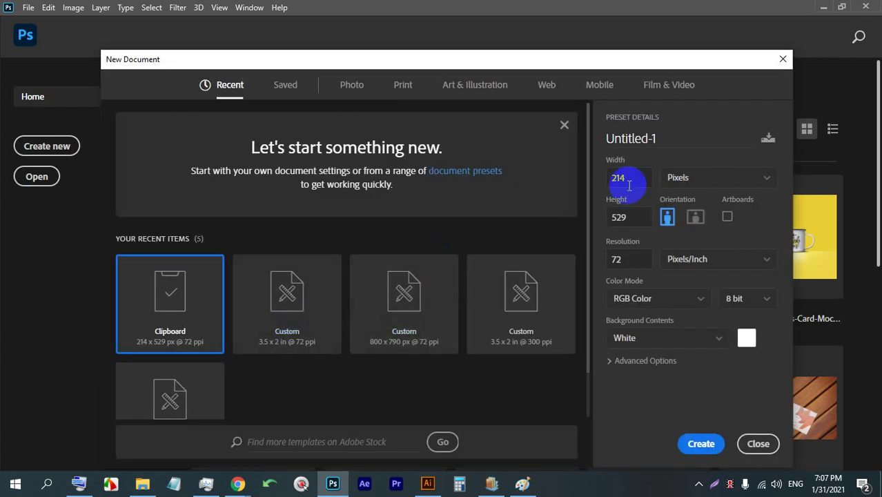
{"action": "double_click", "coordinate": [620, 177]}
{"action": "left_click", "coordinate": [703, 179]}
{"action": "left_click", "coordinate": [692, 222]}
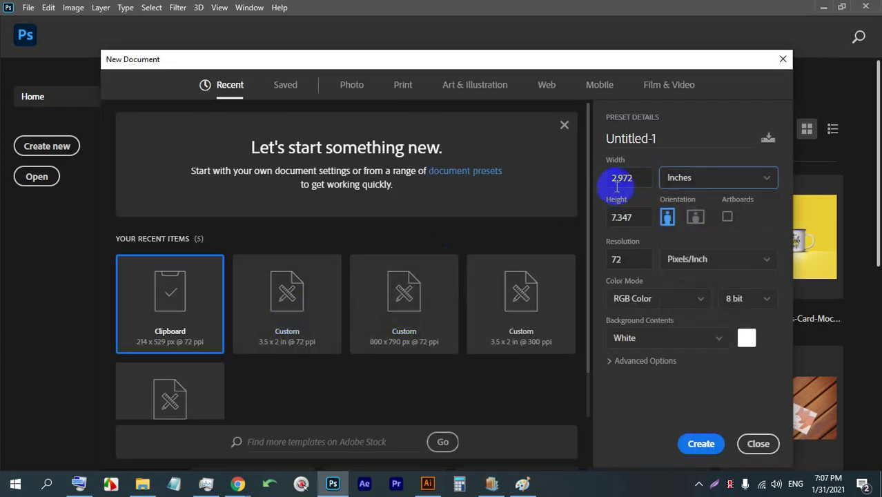
{"action": "type", "text": "3.5"}
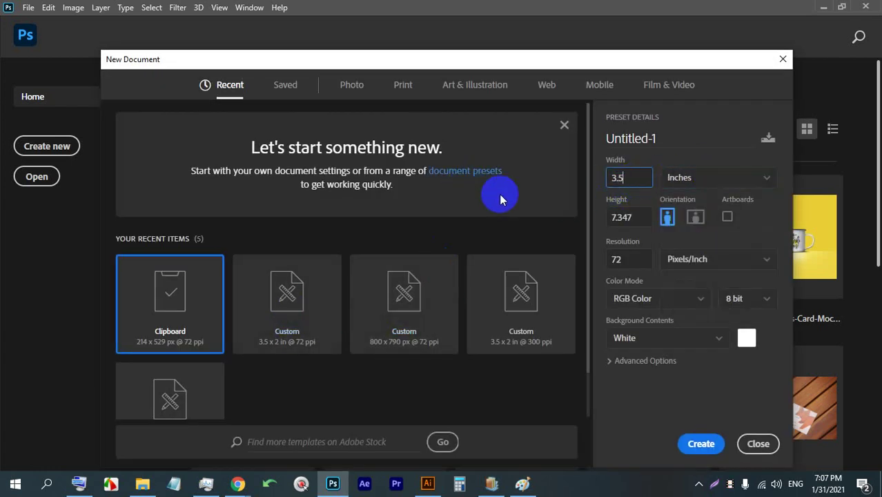
{"action": "double_click", "coordinate": [621, 218]}
{"action": "type", "text": "2"}
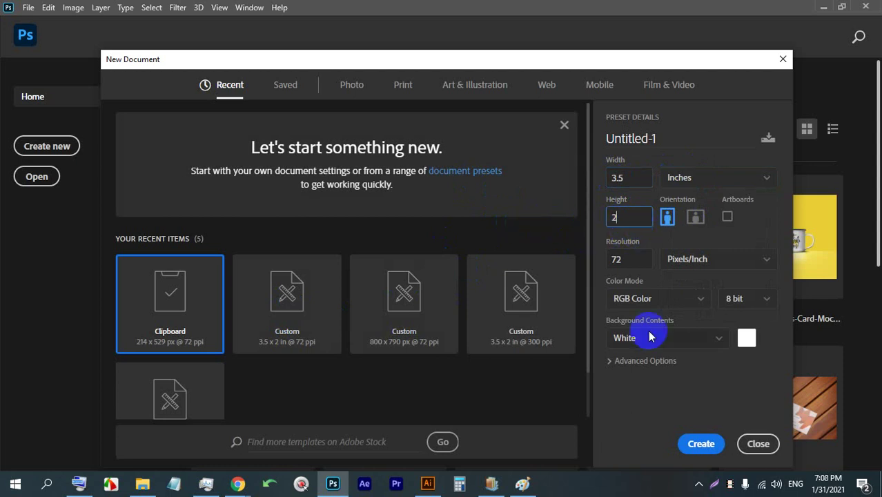
{"action": "left_click", "coordinate": [701, 444]}
{"action": "scroll", "coordinate": [426, 296], "scroll_direction": "up", "scroll_amount": 5}
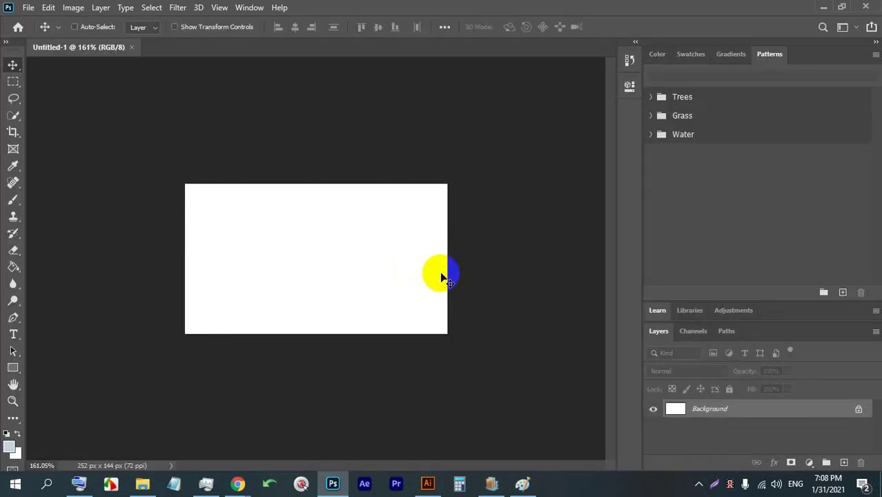
Step: Open the canvas size settings of the new document, turn on relative sizing and set the units to inches
{"action": "key", "text": "ctrl+alt+c"}
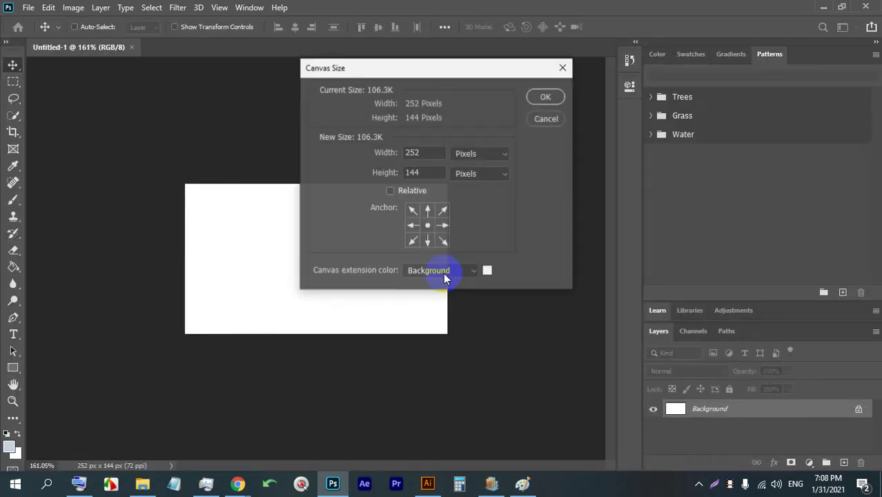
{"action": "left_click", "coordinate": [412, 195]}
{"action": "left_click", "coordinate": [473, 155]}
{"action": "left_click", "coordinate": [469, 176]}
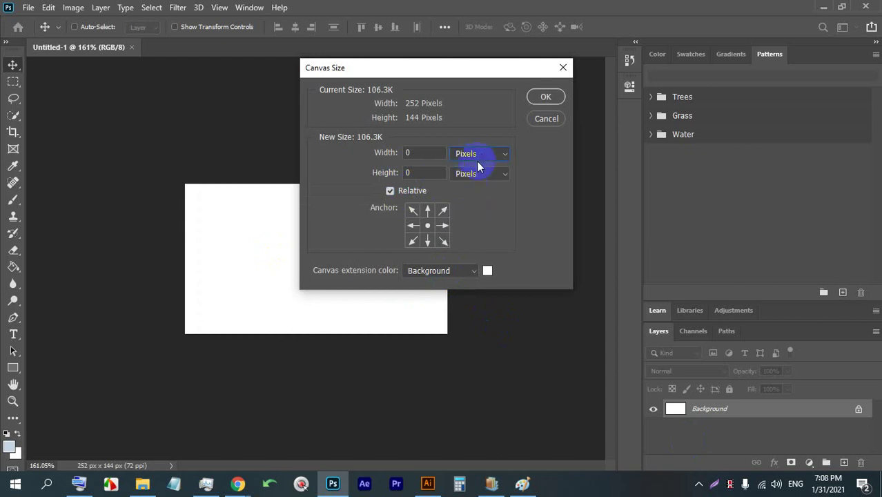
{"action": "left_click", "coordinate": [482, 167]}
{"action": "left_click", "coordinate": [475, 189]}
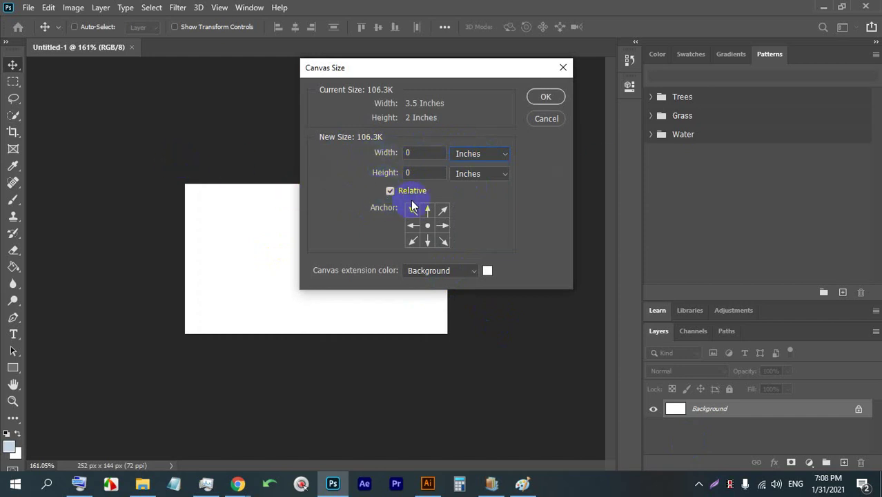
Step: Check the top bleed in Illustrator's new document settings and divide 0.25 by 2 in Calculator
{"action": "left_click", "coordinate": [428, 485]}
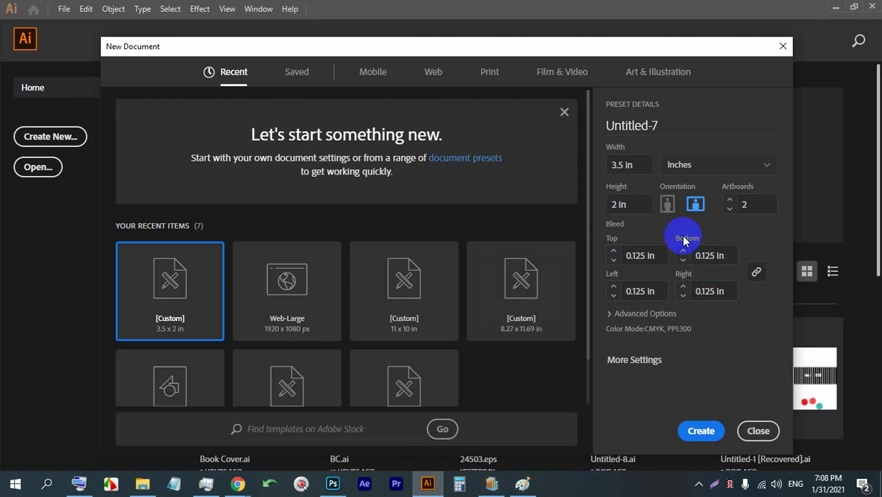
{"action": "left_click", "coordinate": [642, 256]}
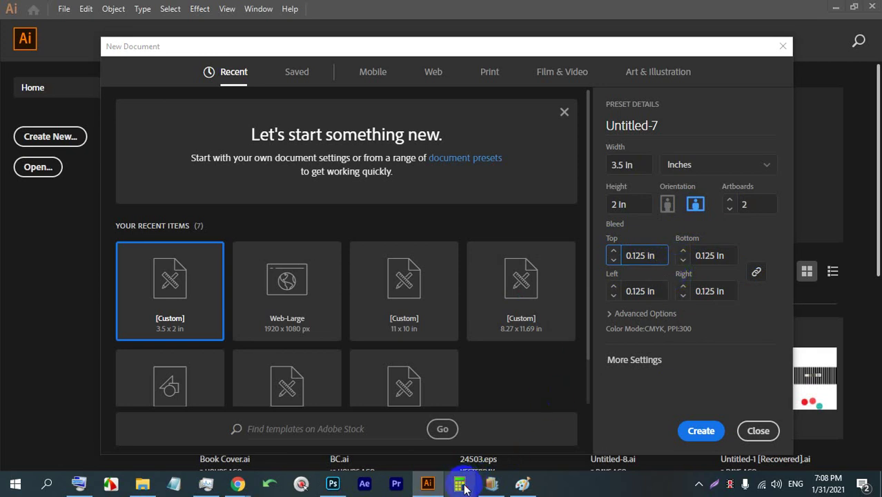
{"action": "left_click", "coordinate": [455, 459]}
{"action": "left_click", "coordinate": [303, 343]}
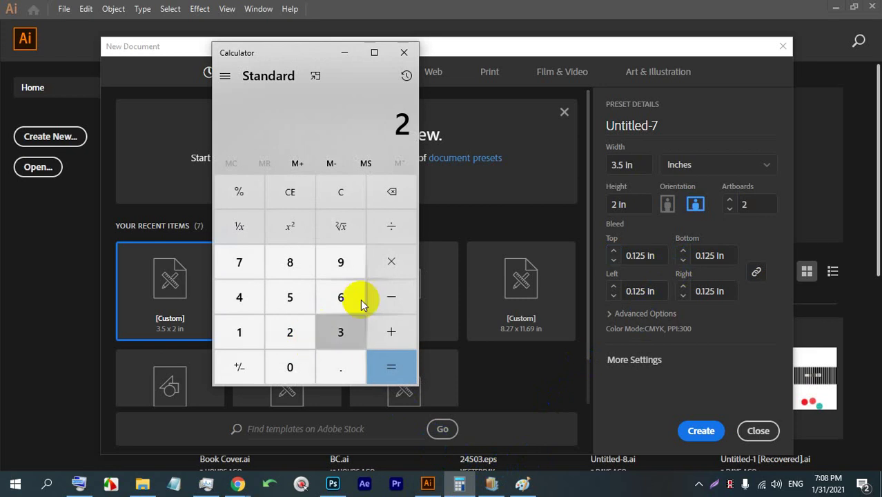
{"action": "left_click", "coordinate": [392, 191]}
{"action": "left_click", "coordinate": [340, 368]}
{"action": "left_click", "coordinate": [290, 332]}
{"action": "left_click", "coordinate": [290, 297]}
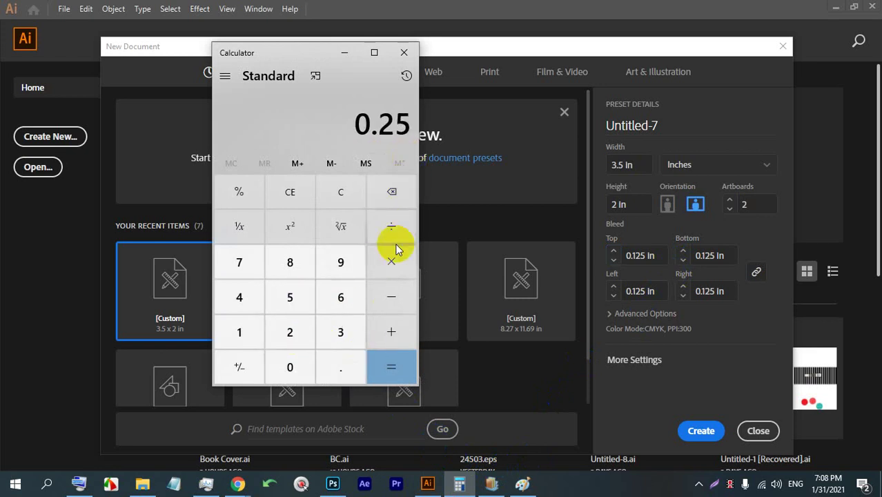
{"action": "left_click", "coordinate": [290, 332]}
{"action": "left_click", "coordinate": [388, 366]}
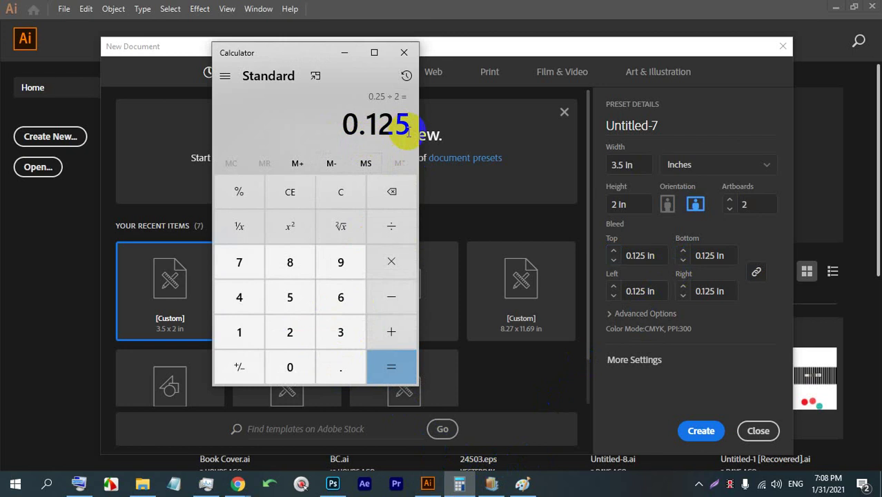
Step: Check the Google Meet call, return to Photoshop and dismiss the canvas size settings without applying them
{"action": "mouse_move", "coordinate": [237, 484]}
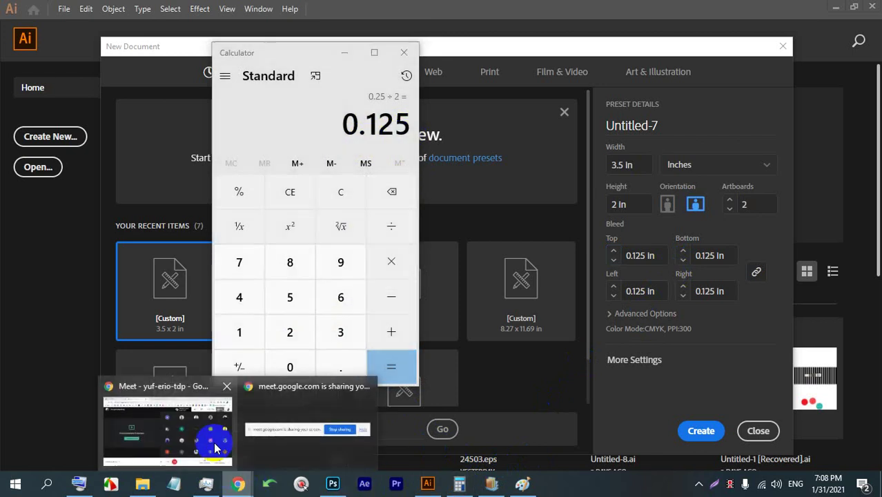
{"action": "left_click", "coordinate": [212, 413]}
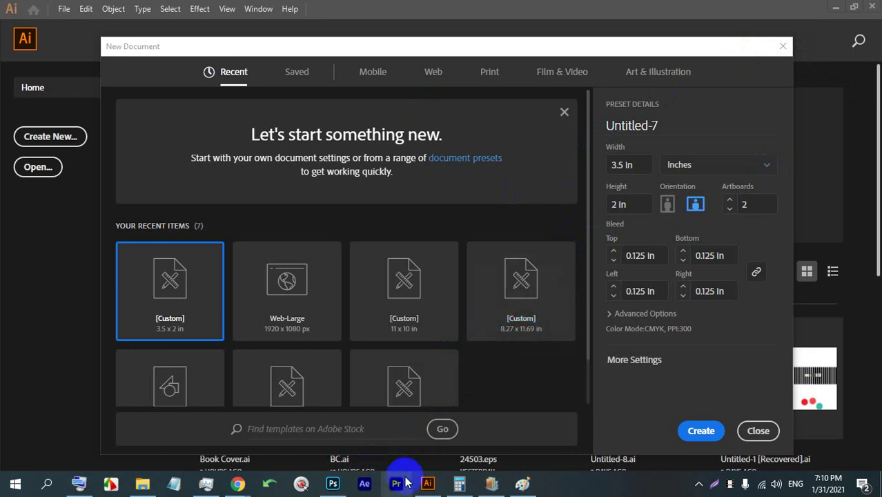
{"action": "left_click", "coordinate": [332, 483]}
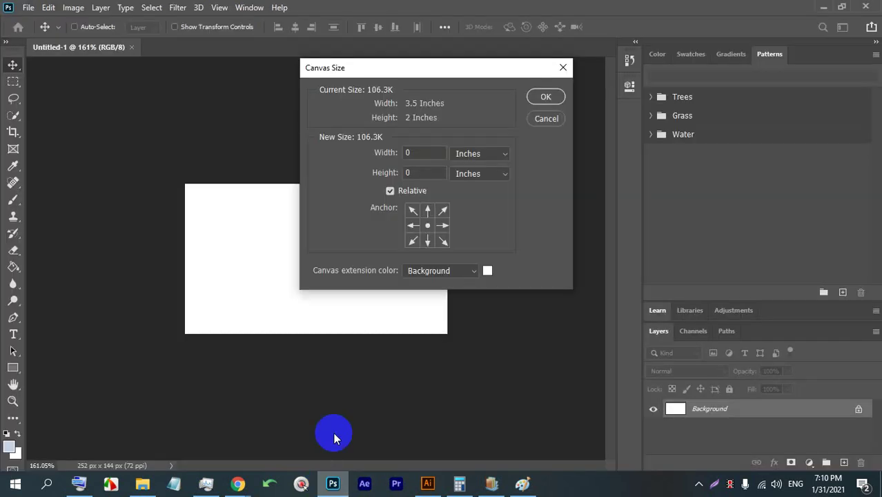
{"action": "left_click", "coordinate": [552, 119]}
{"action": "scroll", "coordinate": [291, 208], "scroll_direction": "up", "scroll_amount": 3}
{"action": "scroll", "coordinate": [315, 230], "scroll_direction": "down", "scroll_amount": 3}
{"action": "scroll", "coordinate": [315, 230], "scroll_direction": "up", "scroll_amount": 5}
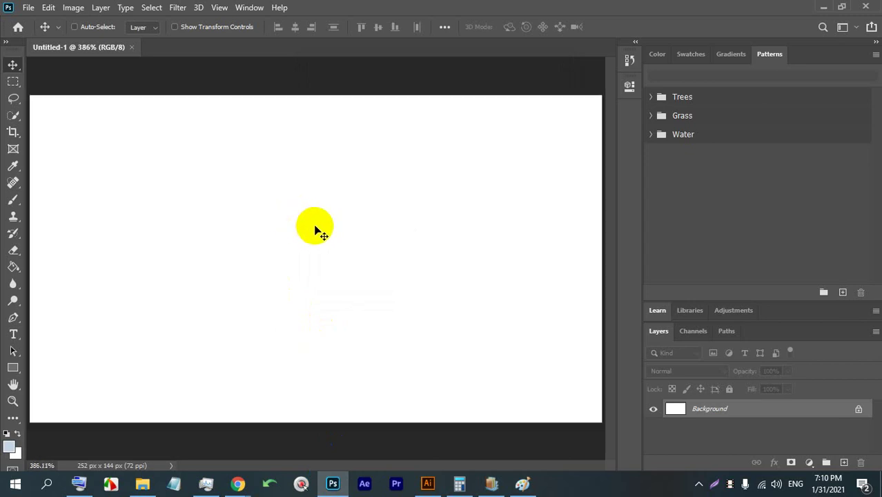
{"action": "scroll", "coordinate": [315, 231], "scroll_direction": "down", "scroll_amount": 5}
{"action": "scroll", "coordinate": [316, 238], "scroll_direction": "up", "scroll_amount": 1}
{"action": "scroll", "coordinate": [316, 238], "scroll_direction": "down", "scroll_amount": 2}
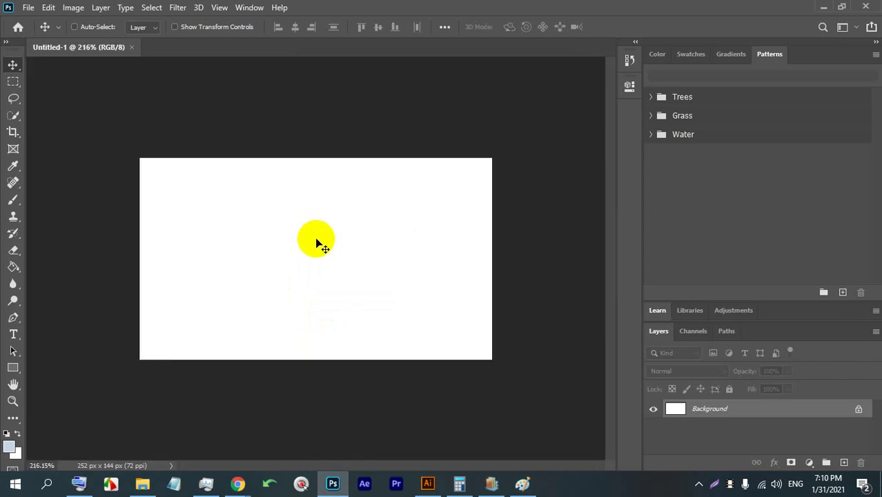
Step: Check the participants in the Google Meet call and return to Illustrator's new document settings
{"action": "mouse_move", "coordinate": [238, 483]}
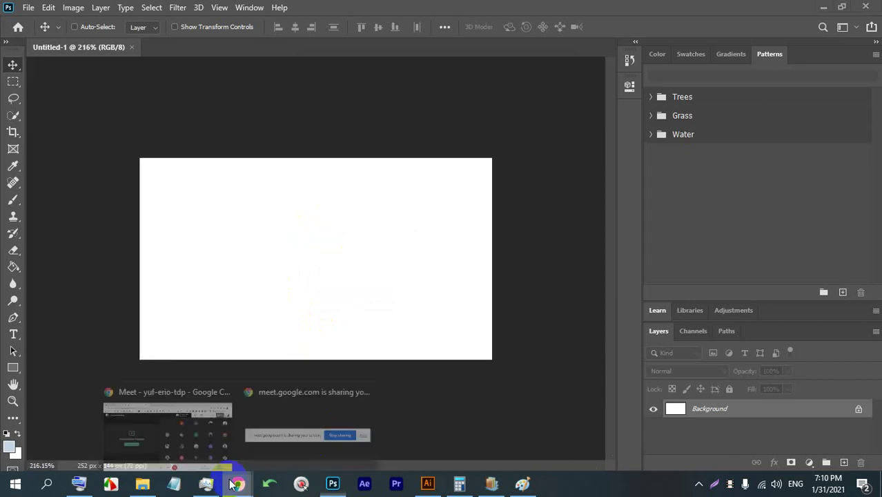
{"action": "left_click", "coordinate": [183, 431]}
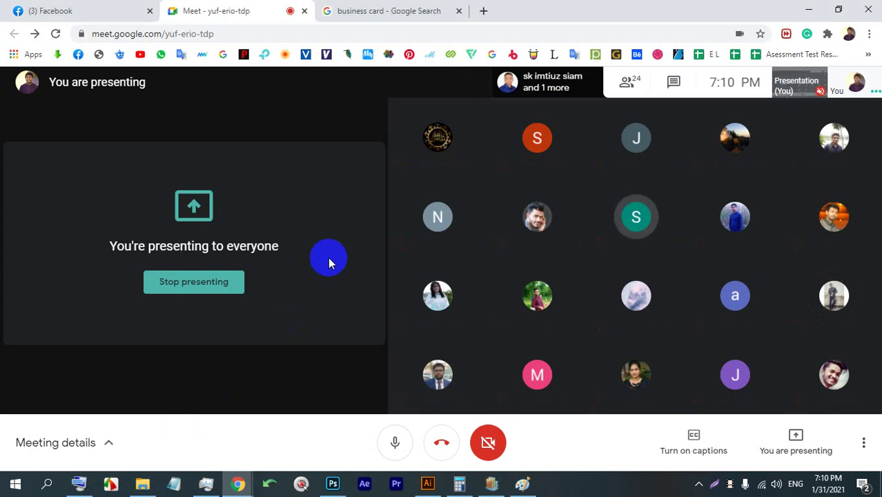
{"action": "left_click", "coordinate": [428, 483]}
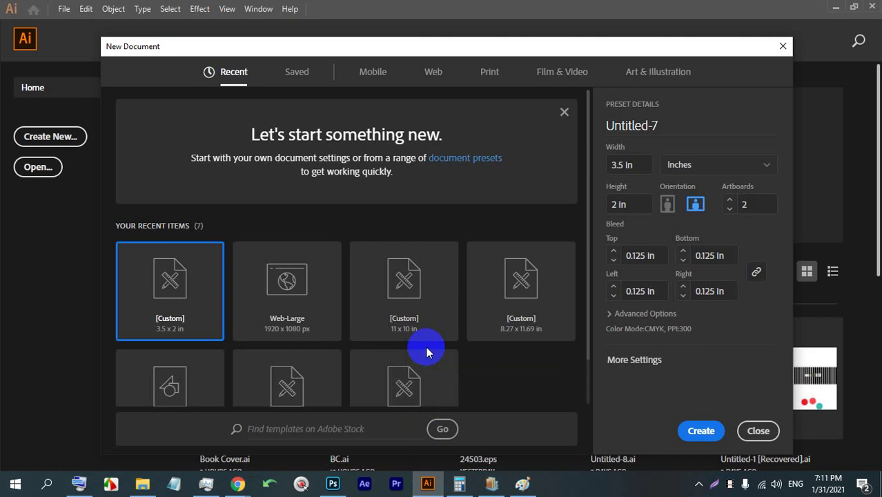
Step: Switch to the Google Meet call, admit the waiting participant and stop presenting the screen
{"action": "mouse_move", "coordinate": [237, 484]}
{"action": "left_click", "coordinate": [217, 422]}
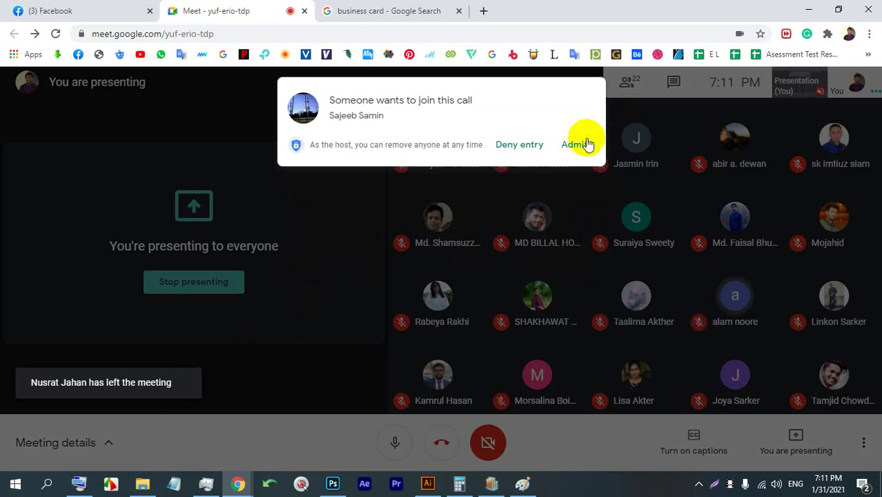
{"action": "left_click", "coordinate": [575, 144]}
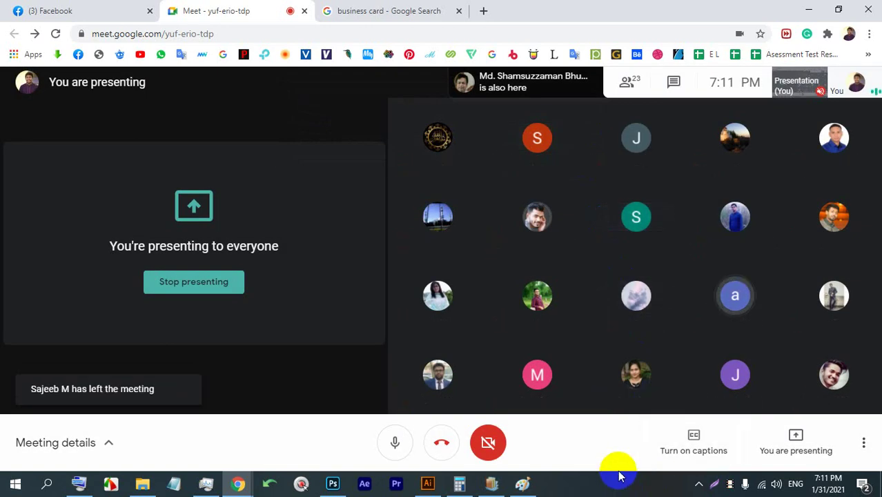
{"action": "left_click", "coordinate": [194, 282]}
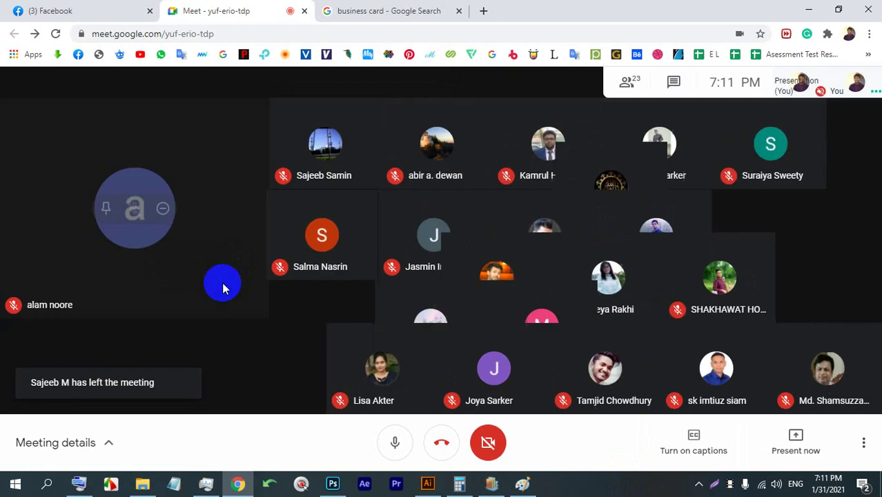